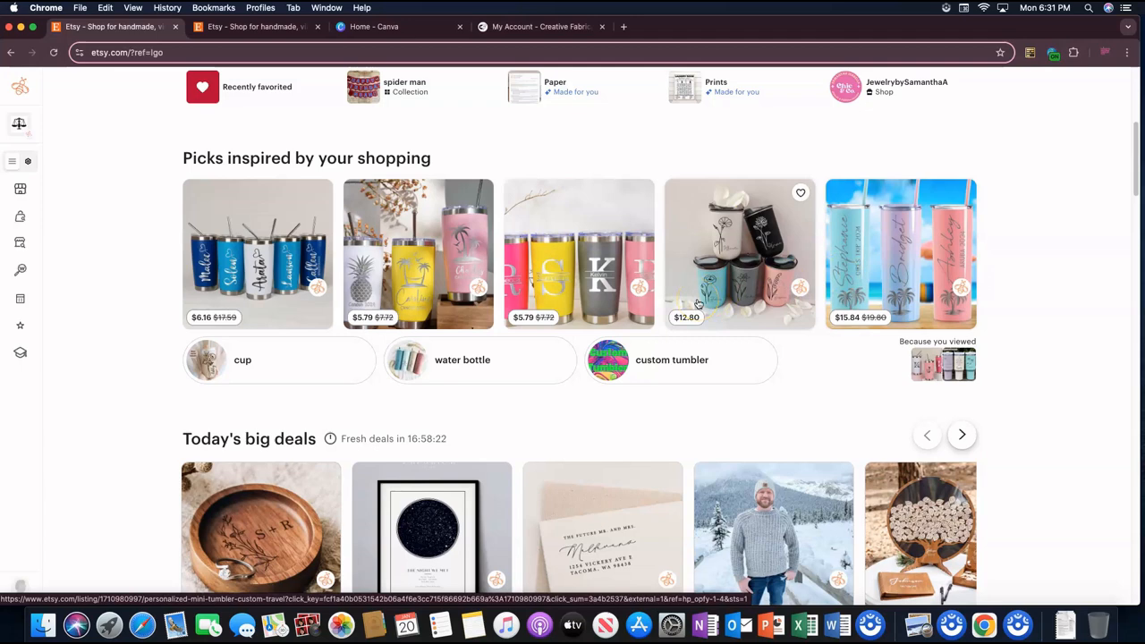
Step: Search Etsy for "tumblers personalized" using the matching search suggestion
scroll(874, 347, "down", 1)
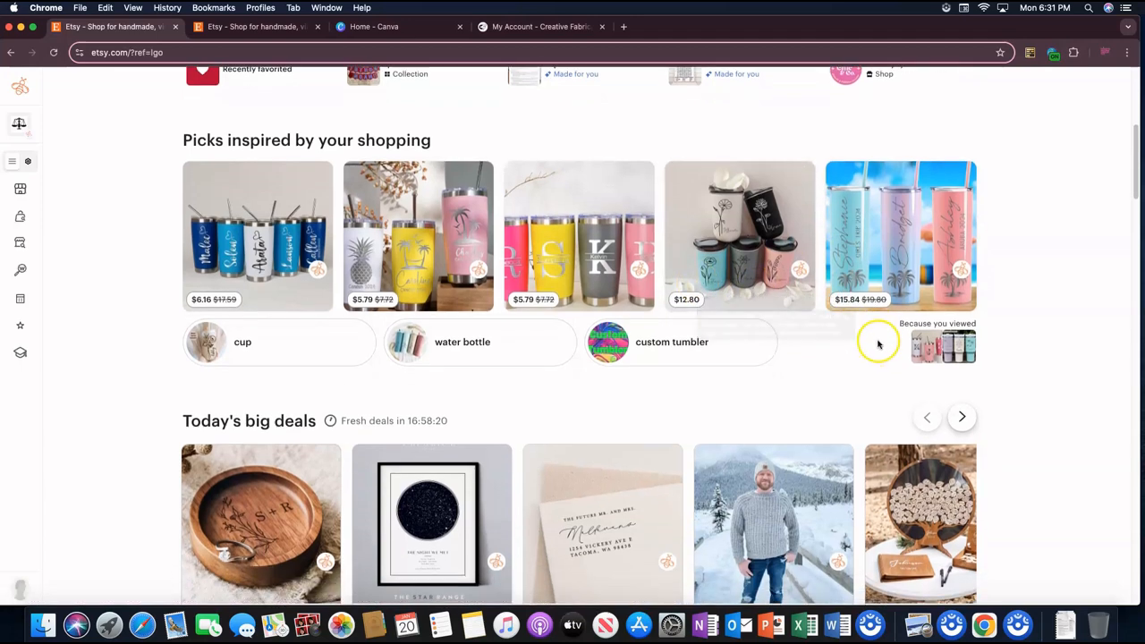
scroll(876, 346, "up", 3)
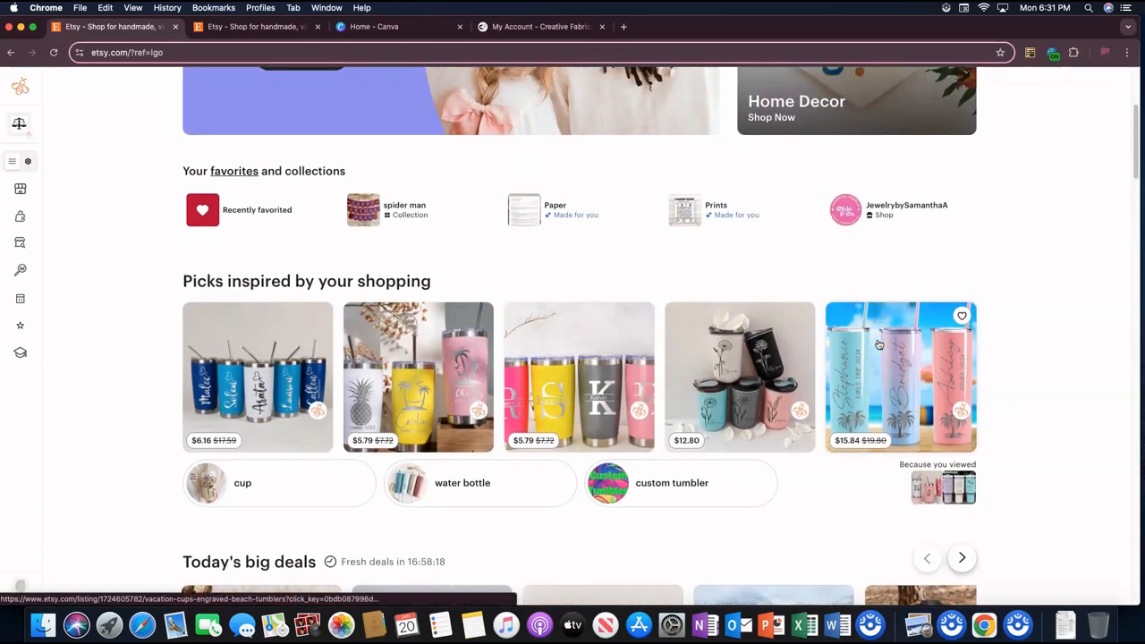
scroll(1050, 290, "up", 1)
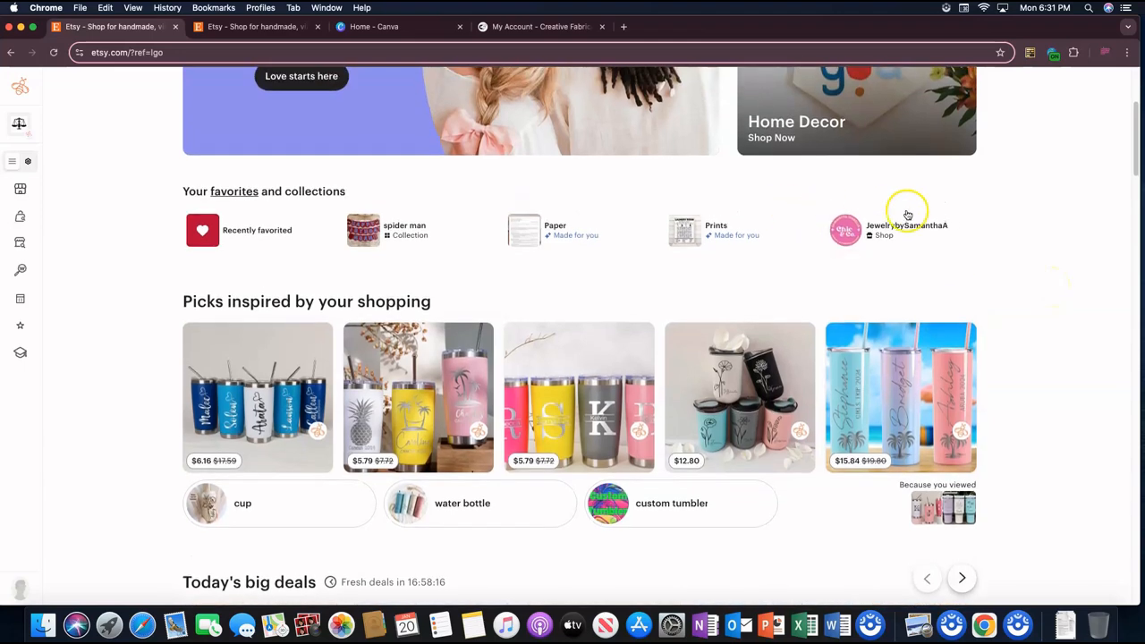
scroll(465, 242, "up", 5)
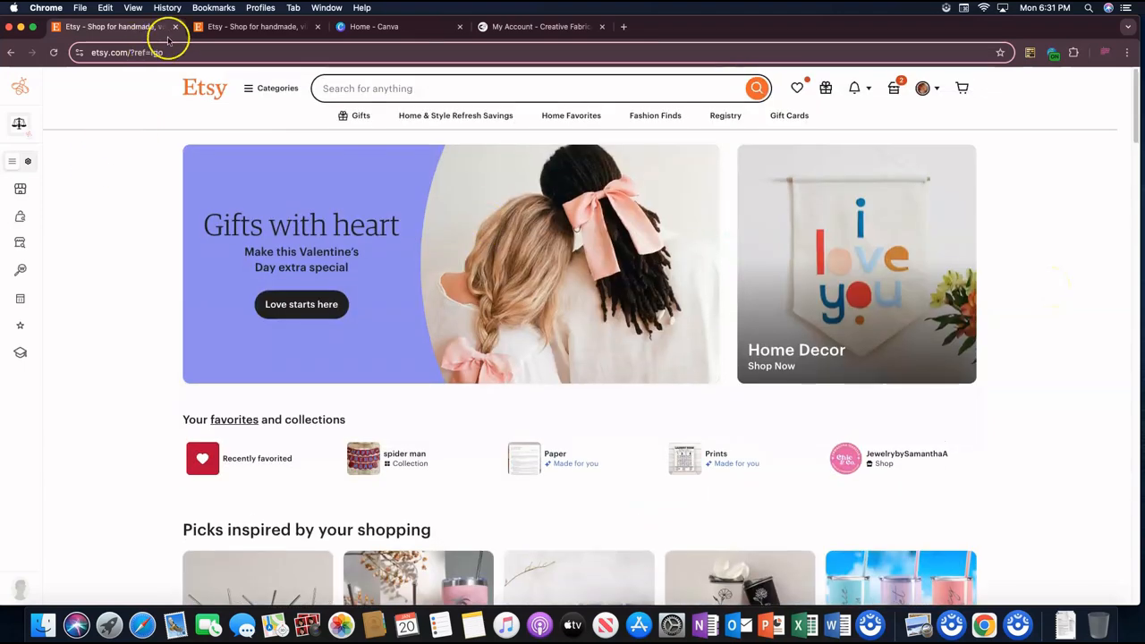
left_click(351, 86)
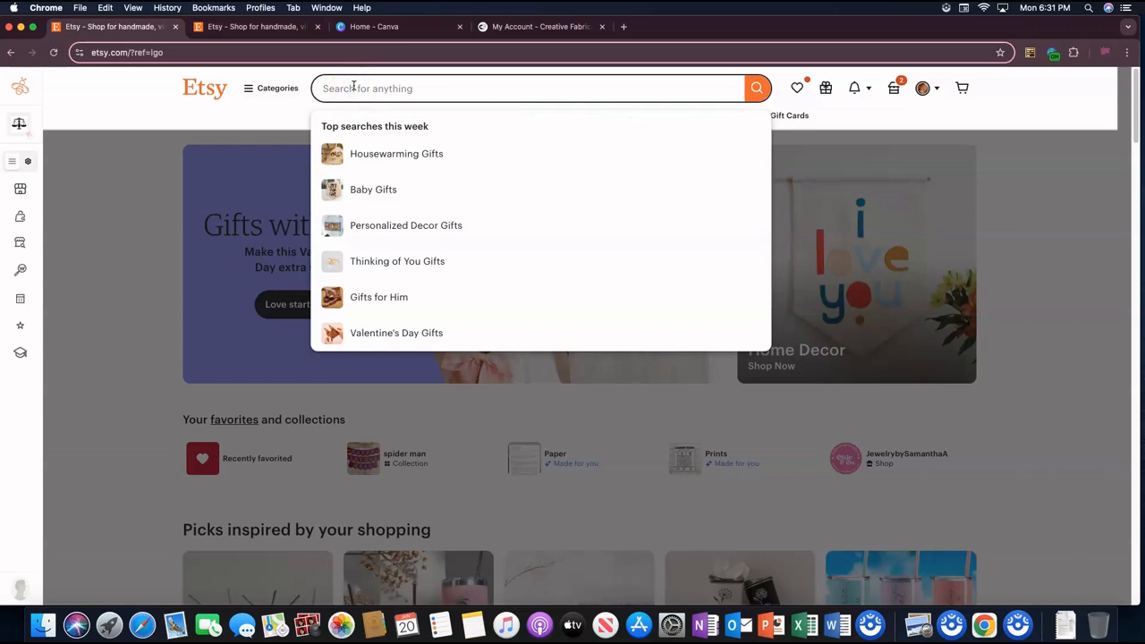
type("tumb")
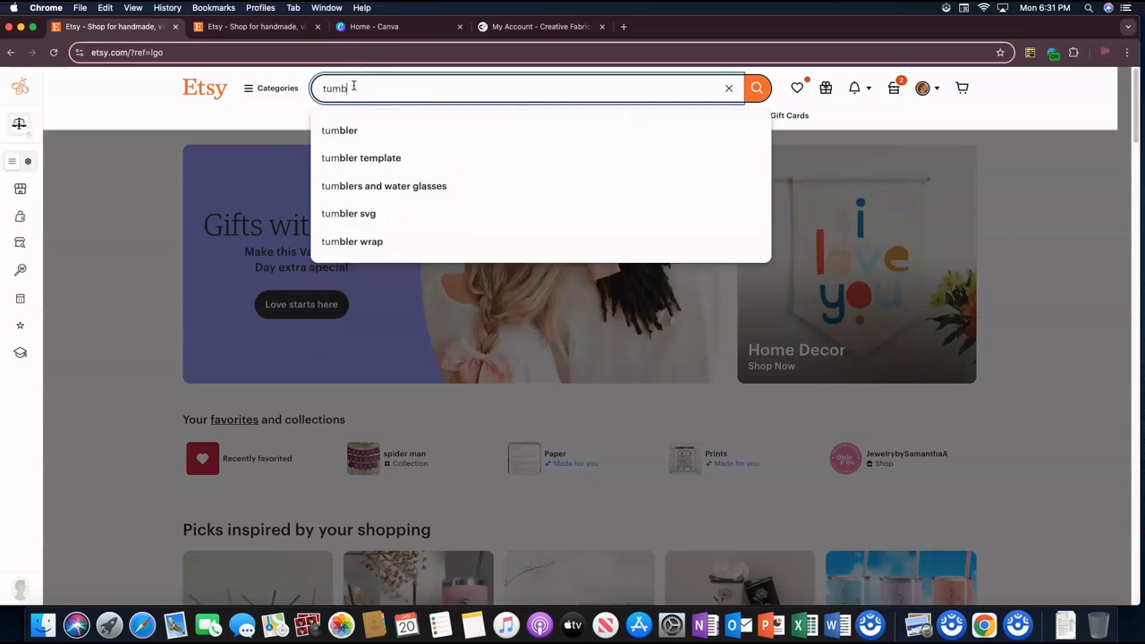
type("lers")
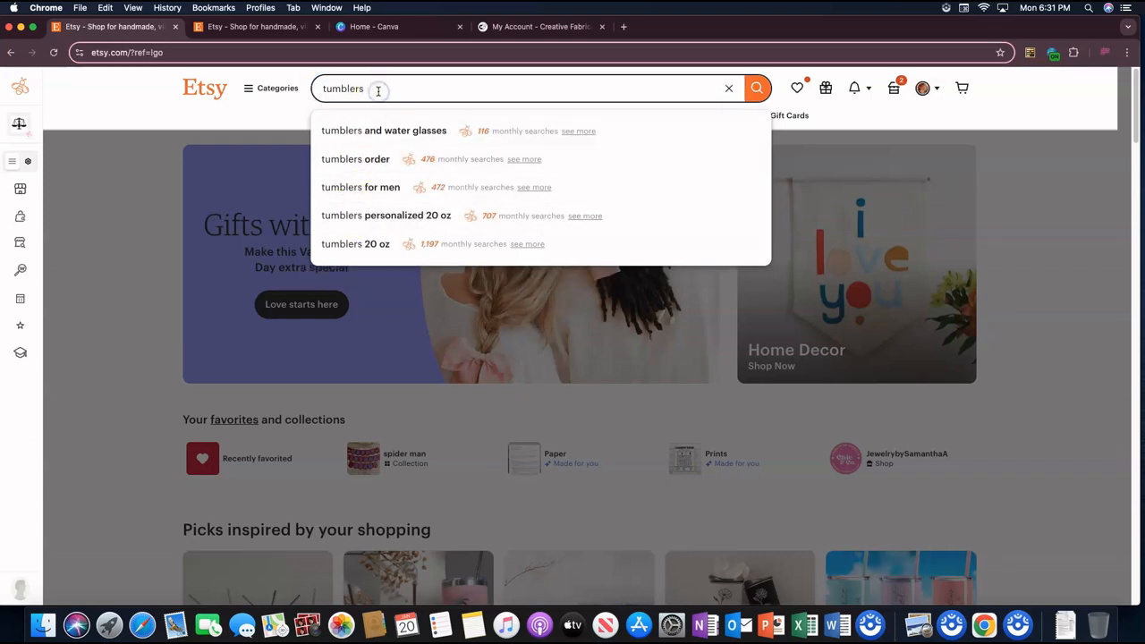
type("pe")
key("BackSpace")
key("BackSpace")
key("BackSpace")
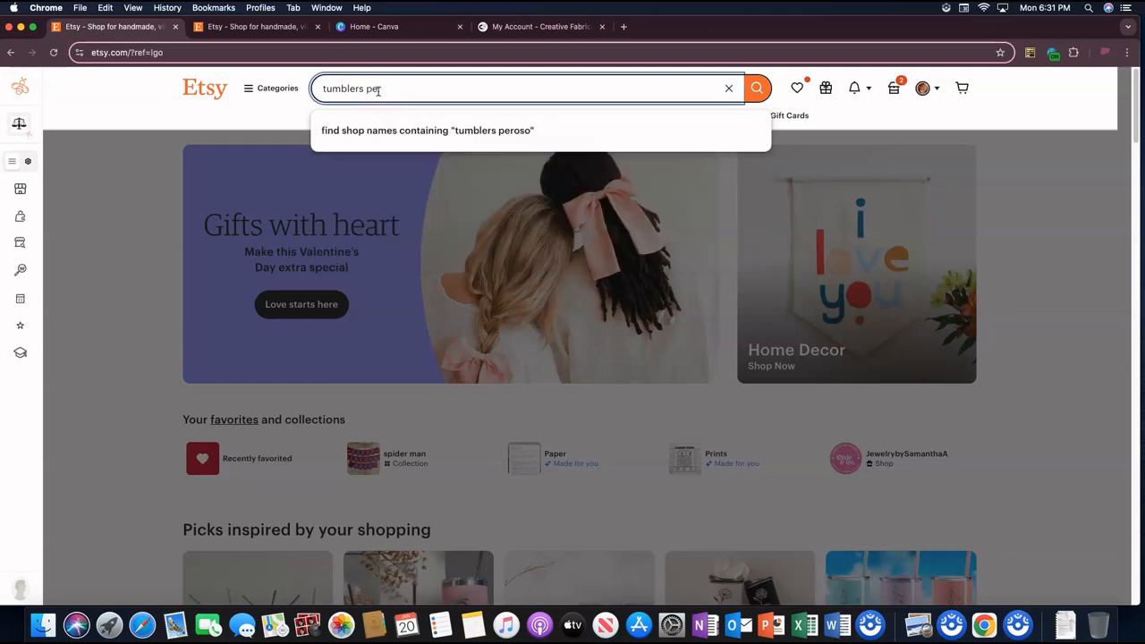
type("sonalized")
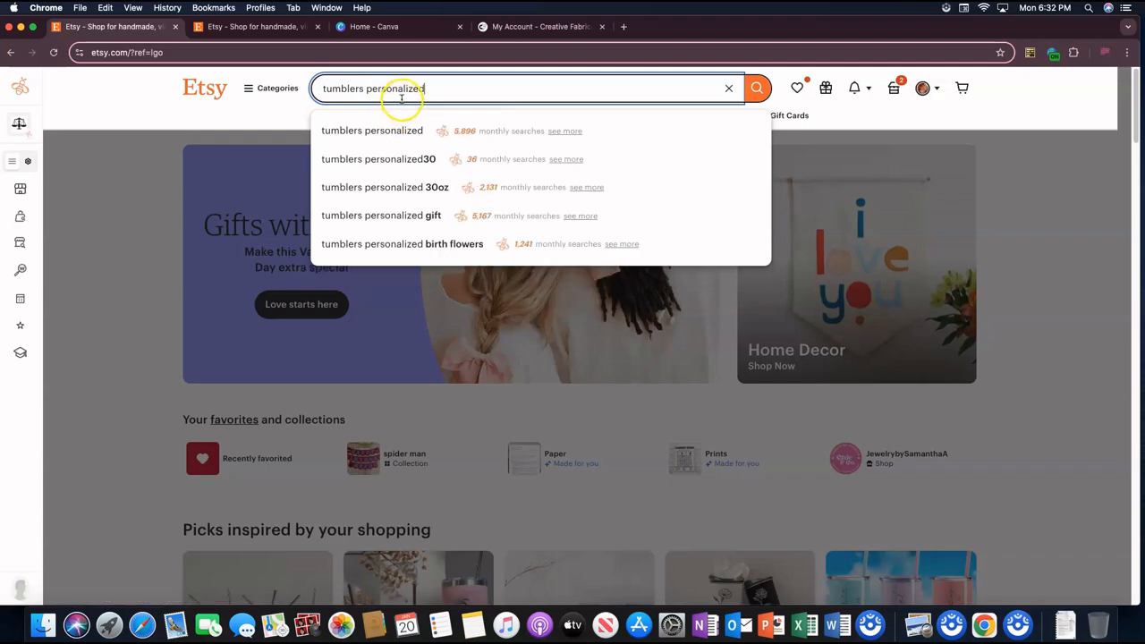
left_click(398, 131)
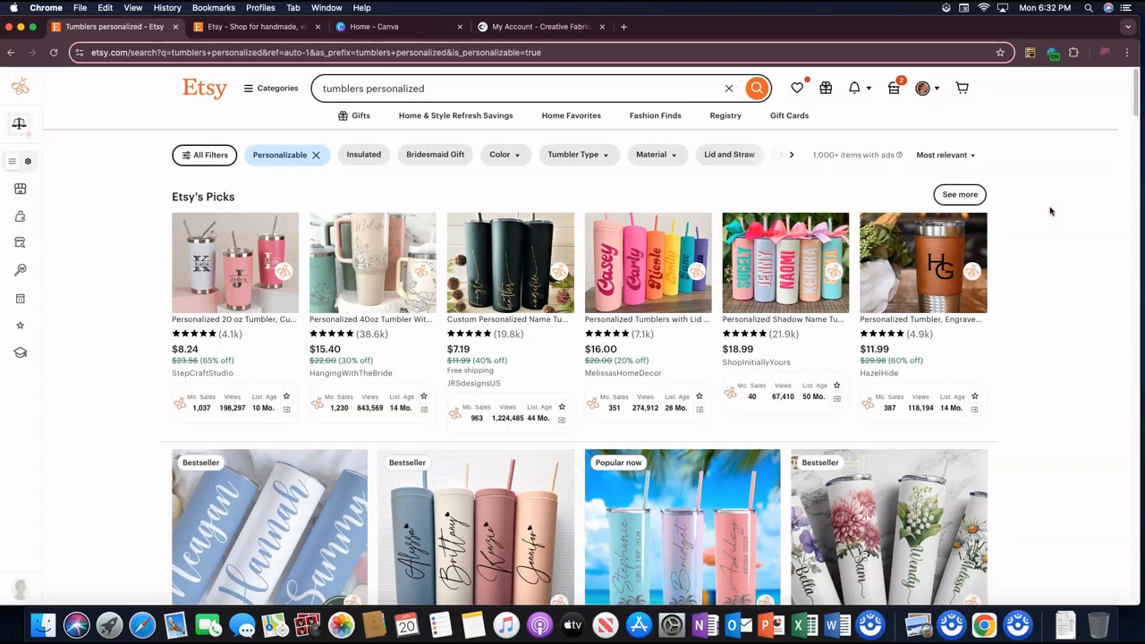
Step: Look through the personalized tumbler search results, comparing the prices and sales statistics of the listings
scroll(1048, 298, "down", 5)
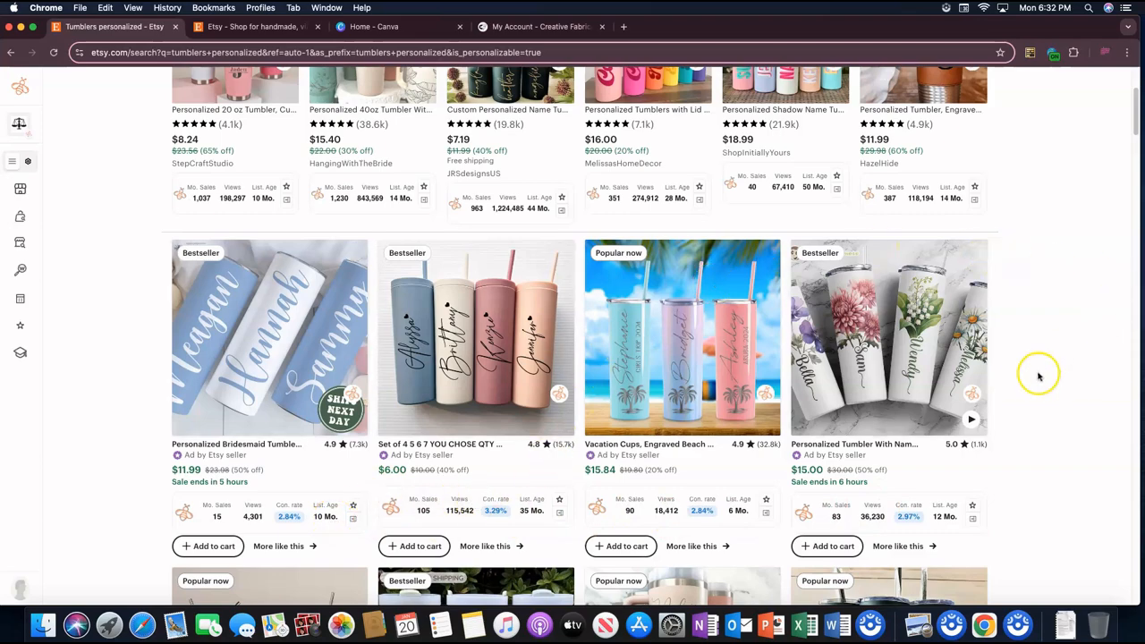
scroll(1011, 376, "down", 3)
scroll(1011, 376, "up", 6)
scroll(1007, 348, "down", 1)
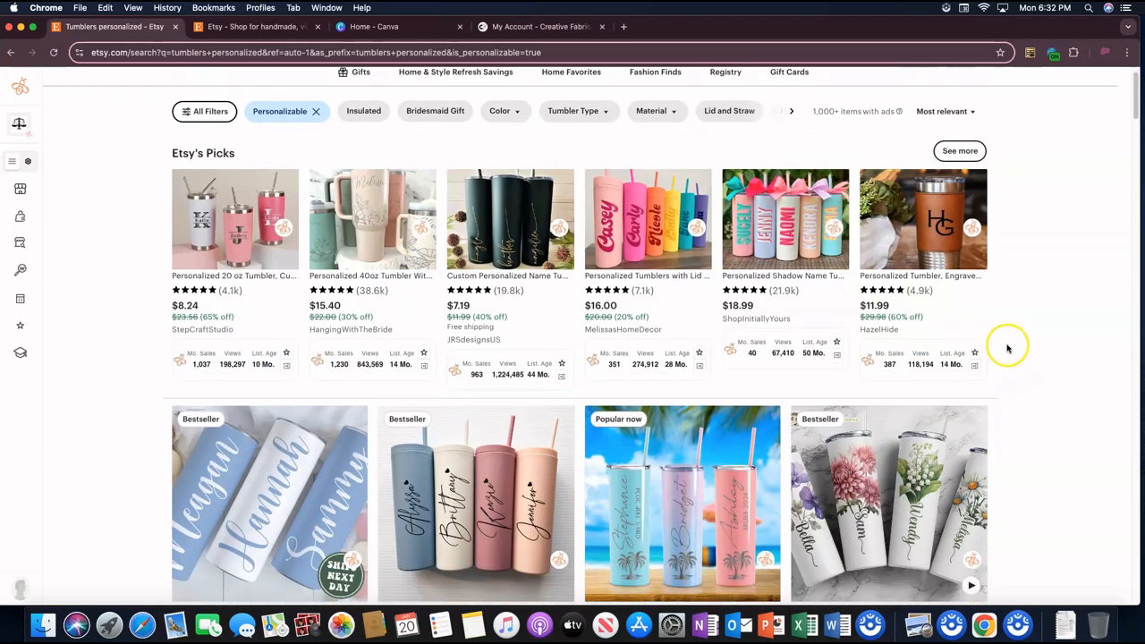
scroll(1007, 348, "down", 3)
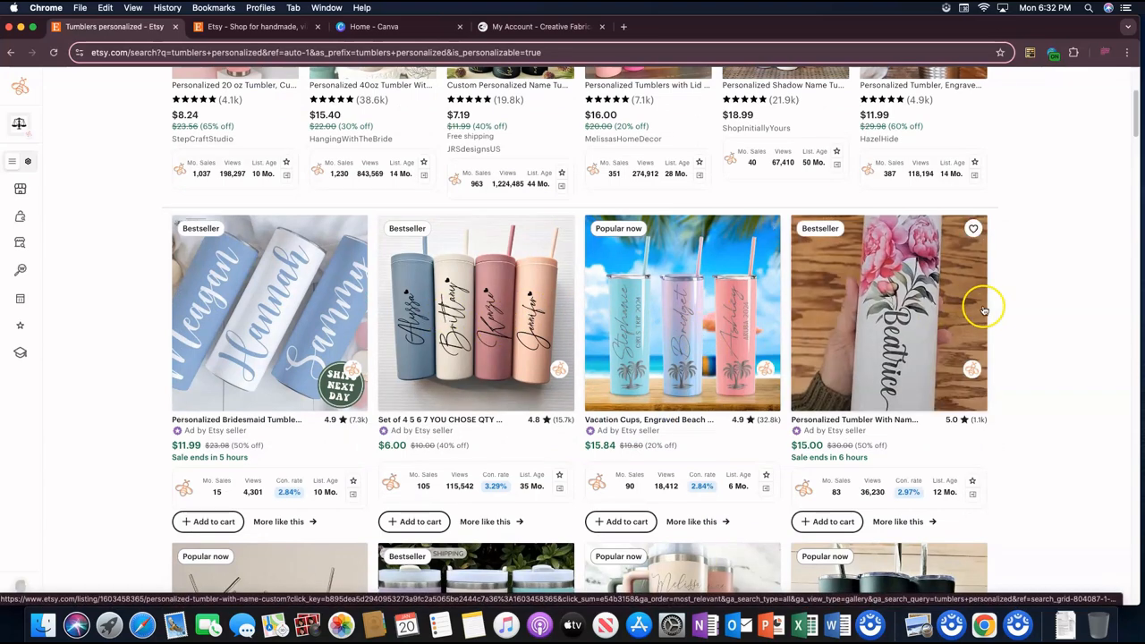
scroll(1014, 302, "down", 1)
scroll(994, 304, "down", 2)
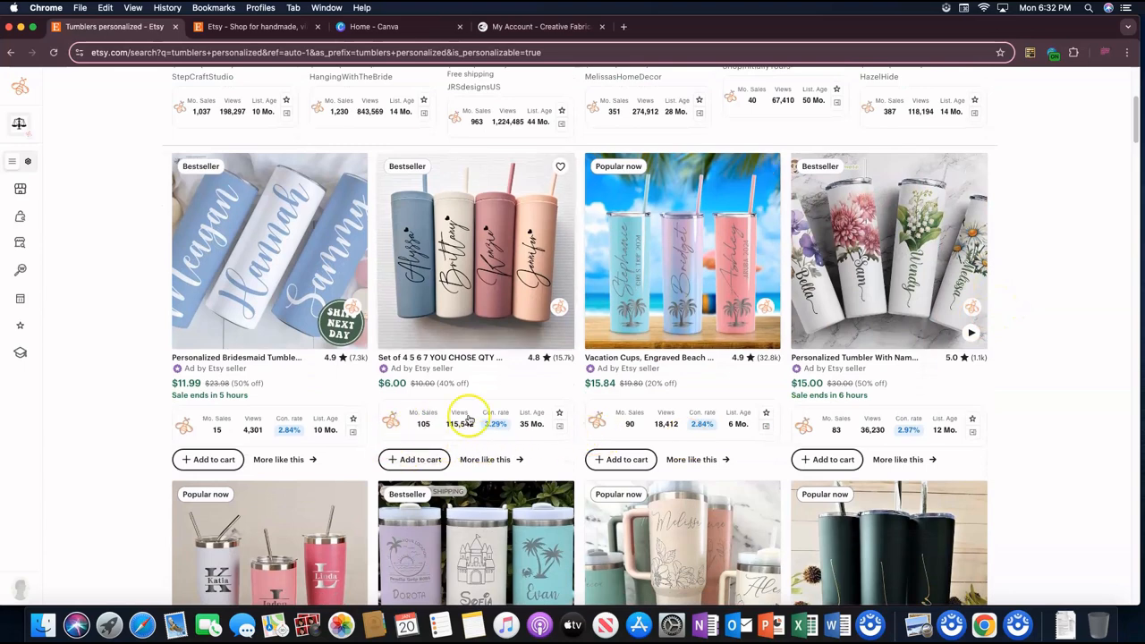
Step: Open EverBee's Product Analytics for the search results and sort the listings by monthly sales, highest first
mouse_move(27, 278)
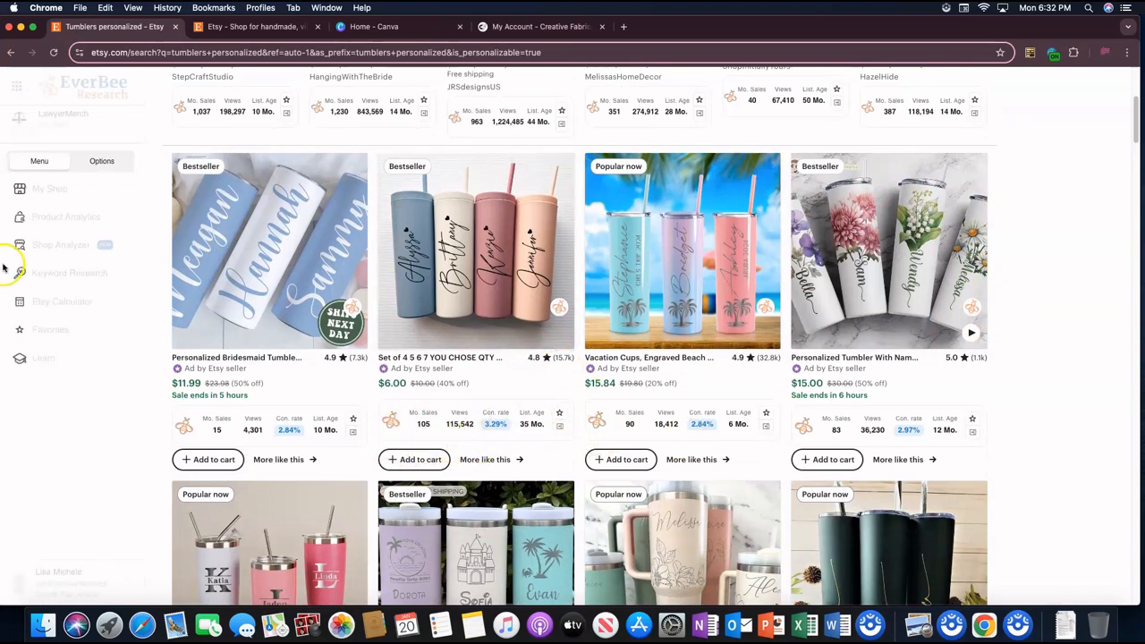
left_click(68, 216)
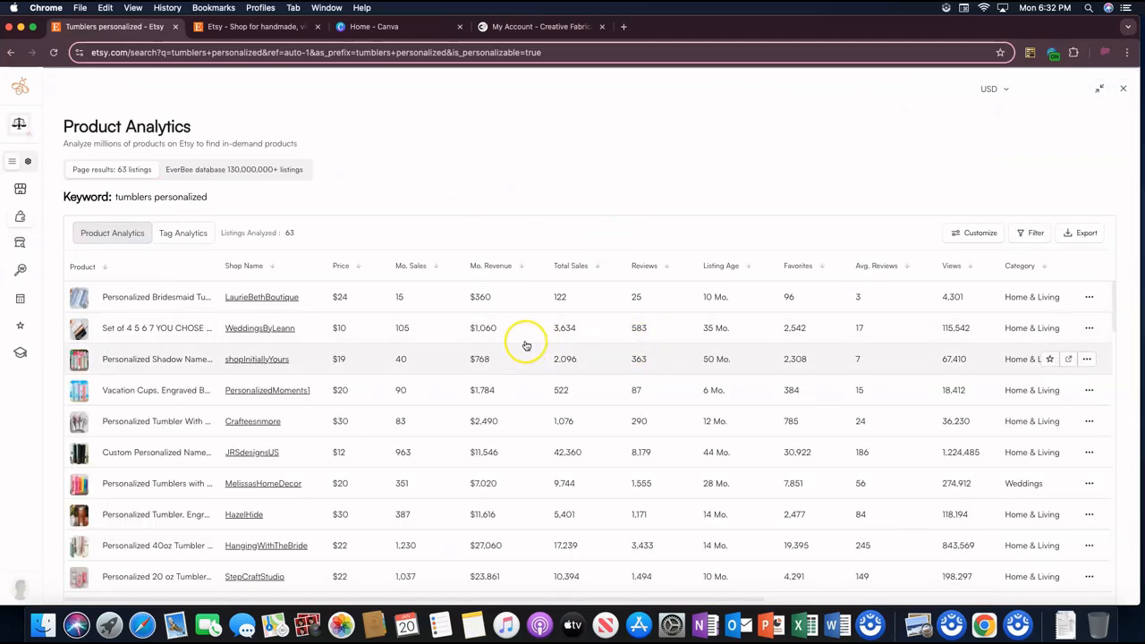
left_click(435, 267)
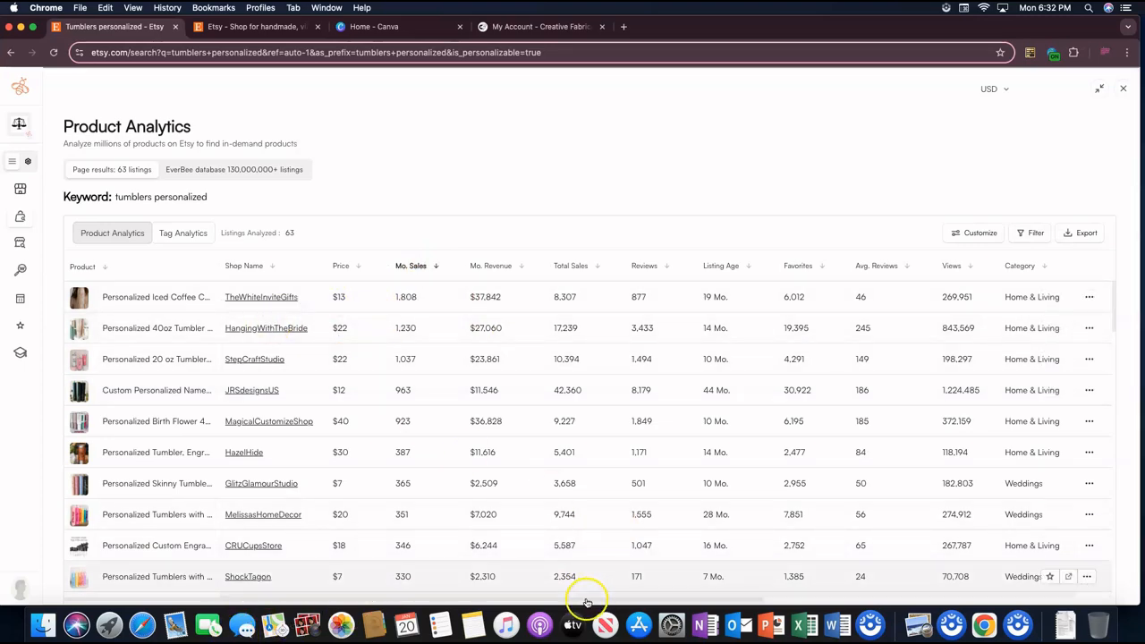
Step: Show the column filters and limit the listings to a maximum listing age of 12 months
left_click_drag(565, 603, 619, 591)
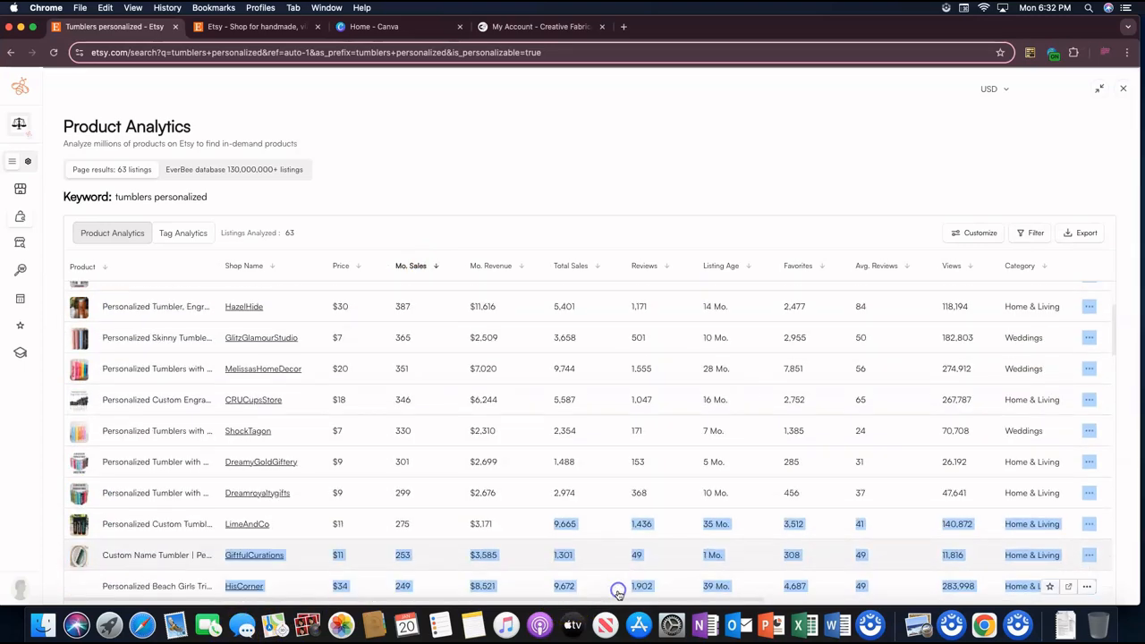
scroll(656, 509, "up", 3)
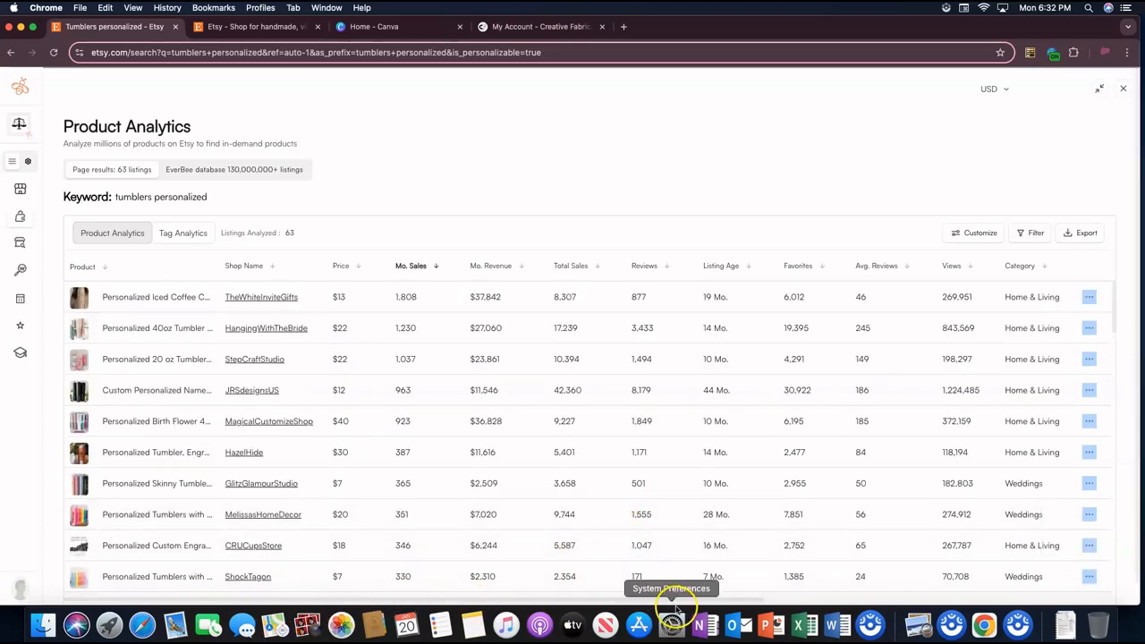
left_click_drag(702, 598, 895, 597)
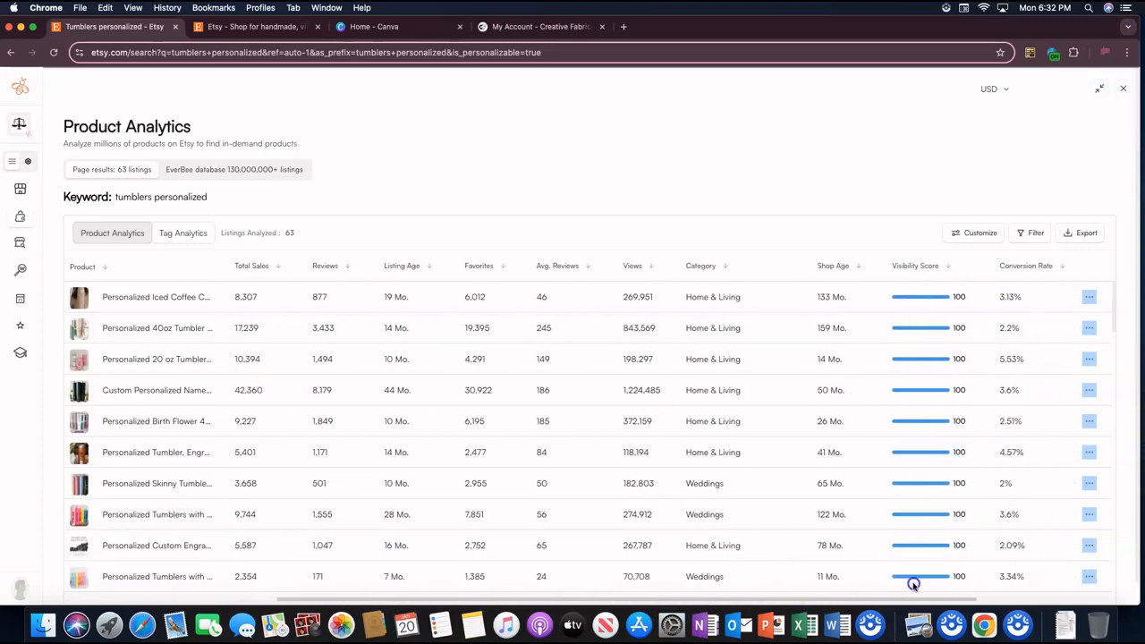
left_click(1037, 233)
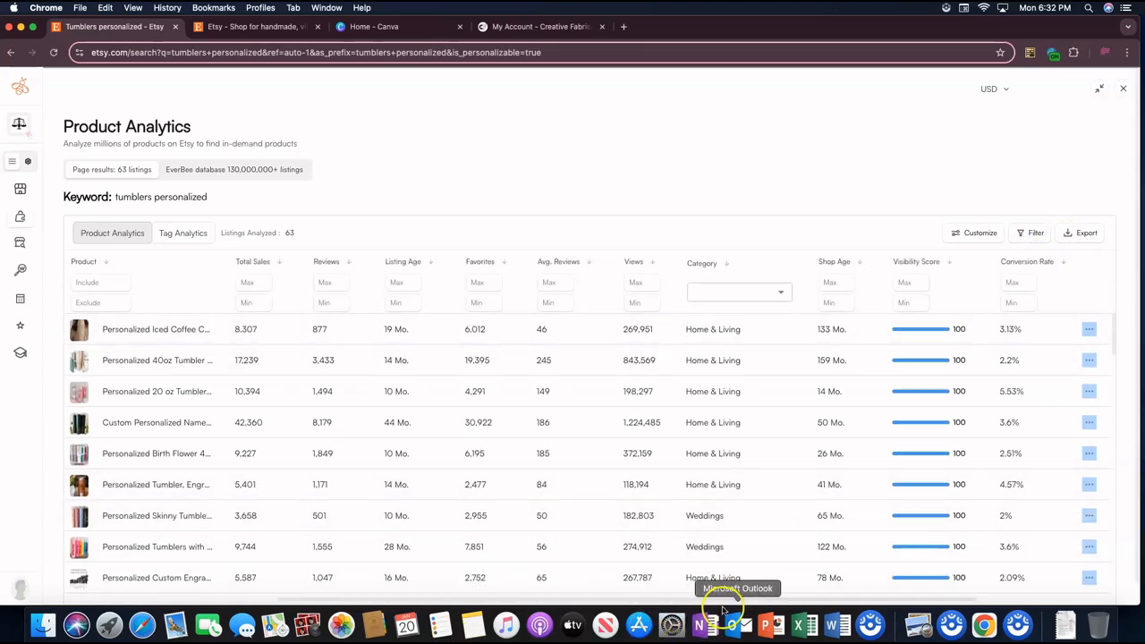
left_click_drag(730, 599, 592, 602)
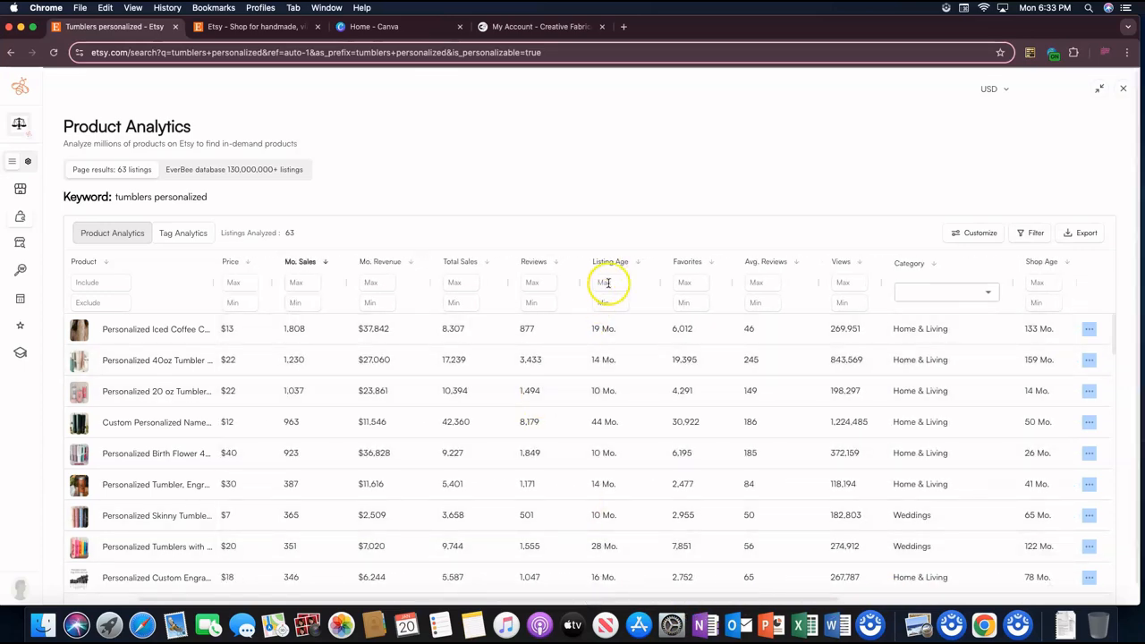
left_click(608, 282)
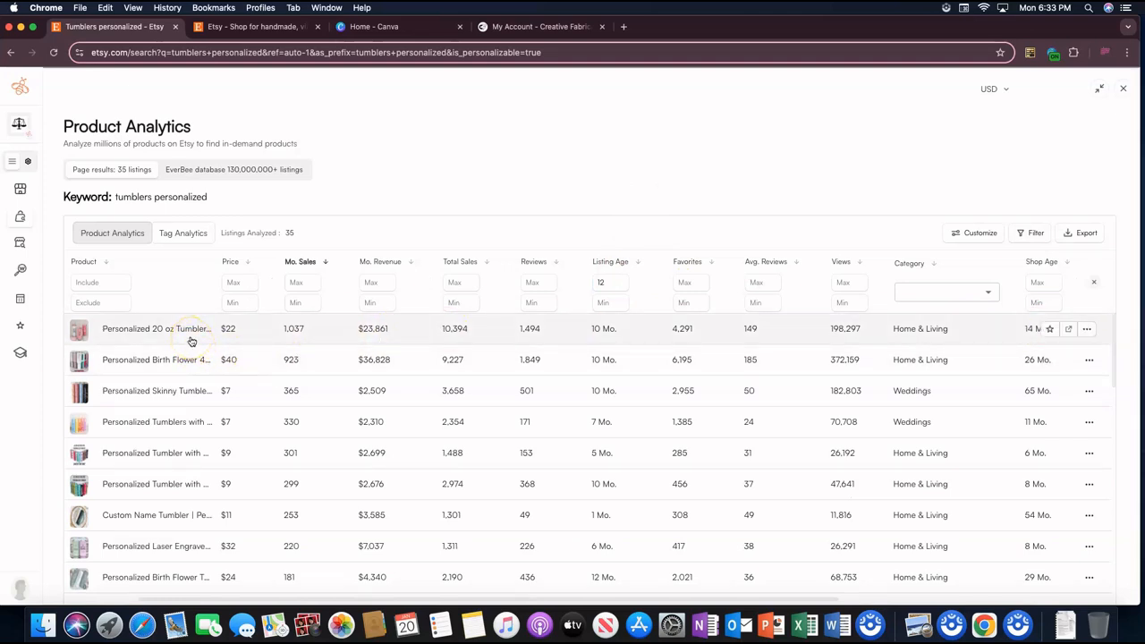
Step: Widen the Product column to show longer listing titles and review the filtered listings' sales and ages
left_click_drag(214, 284, 417, 284)
scroll(215, 328, "down", 2)
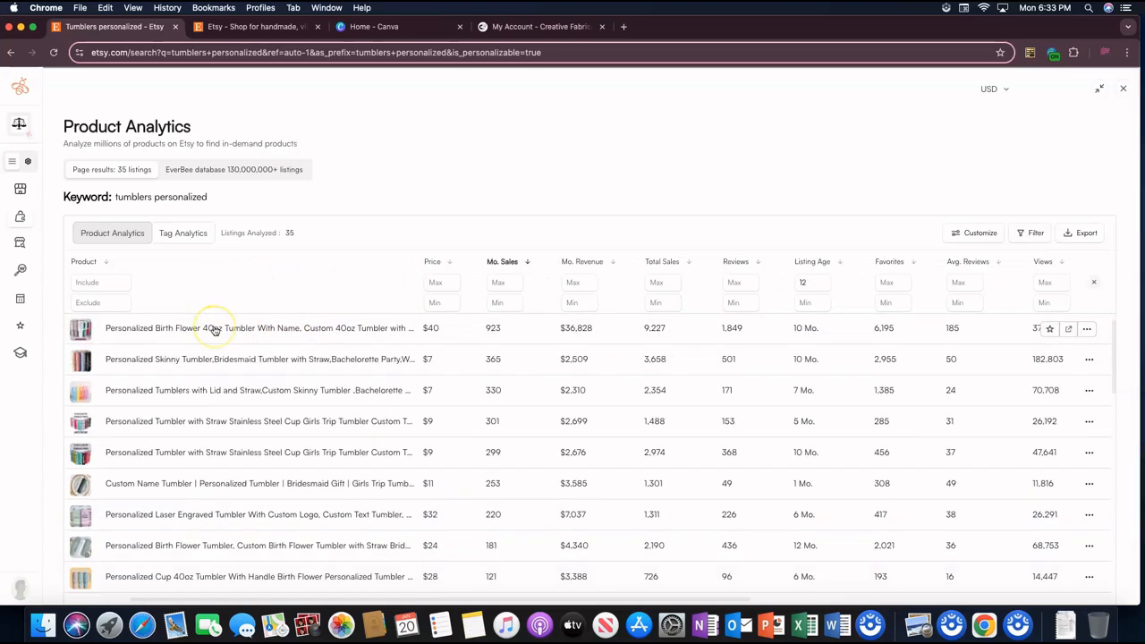
scroll(470, 329, "up", 2)
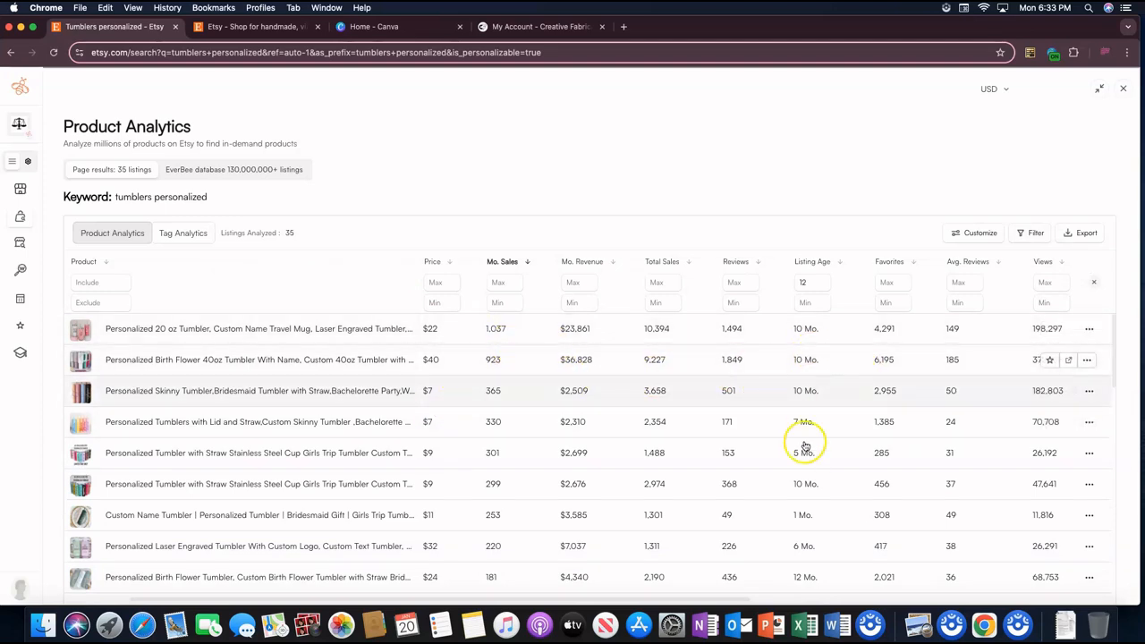
scroll(803, 458, "down", 1)
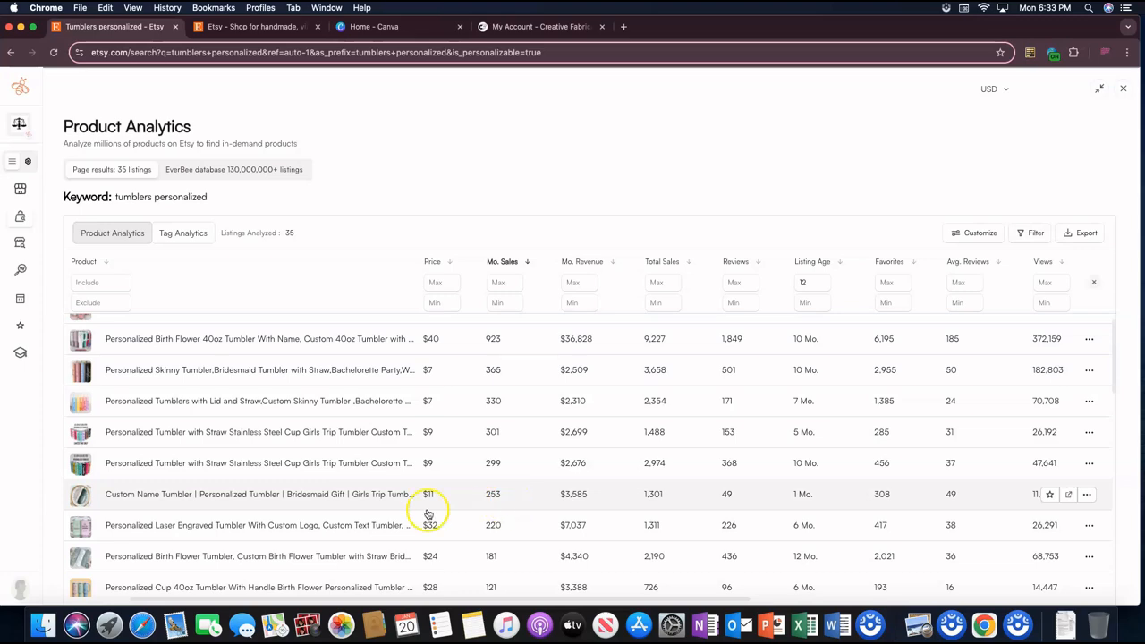
scroll(215, 446, "down", 3)
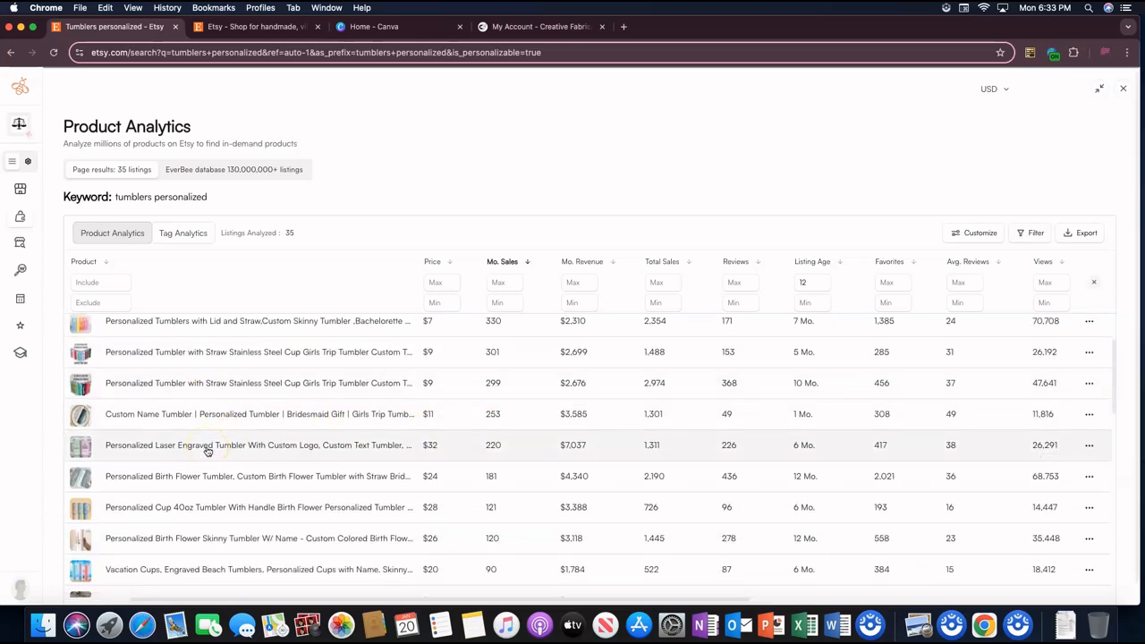
scroll(206, 451, "up", 1)
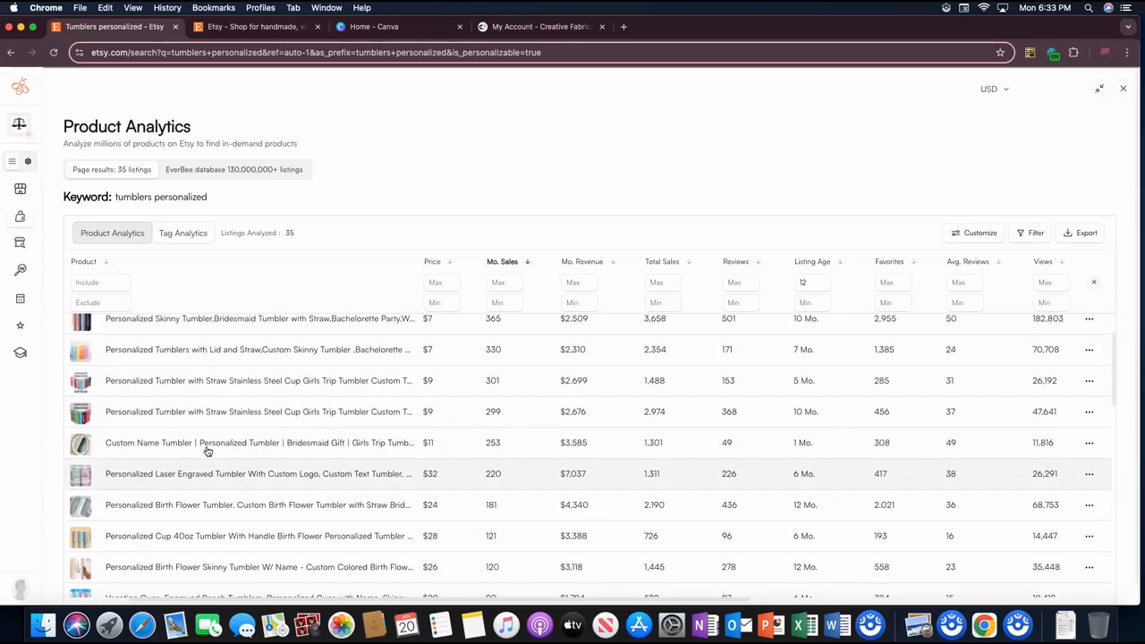
scroll(205, 452, "up", 2)
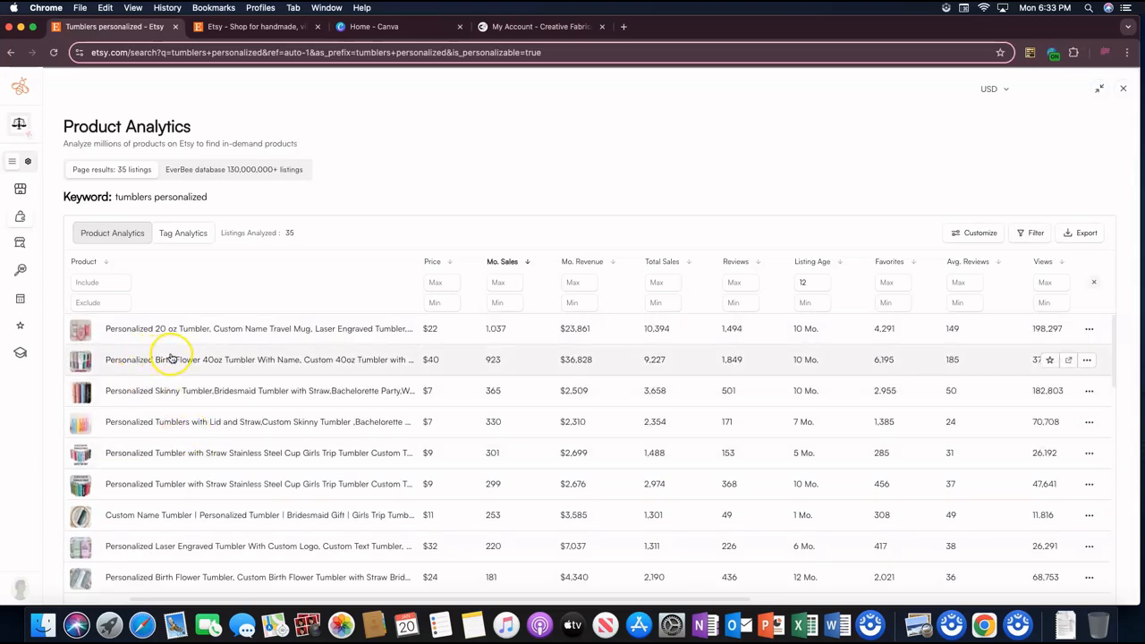
Step: Open the details of the Personalized Birth Flower 40oz Tumbler, view it on Etsy and examine the listing page
left_click(196, 362)
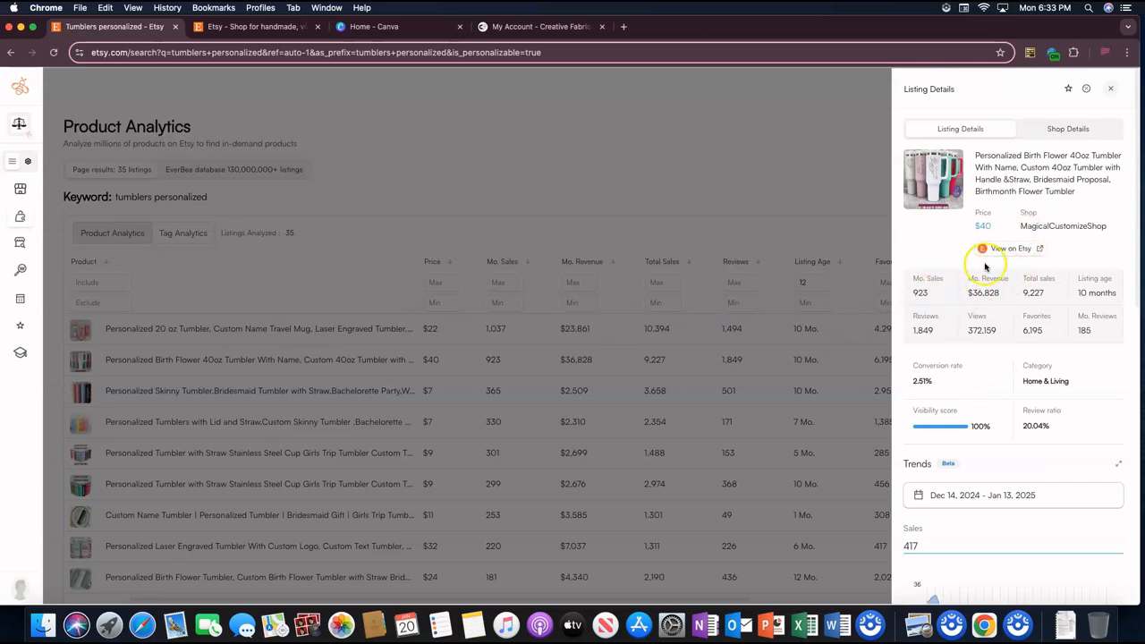
left_click(1001, 246)
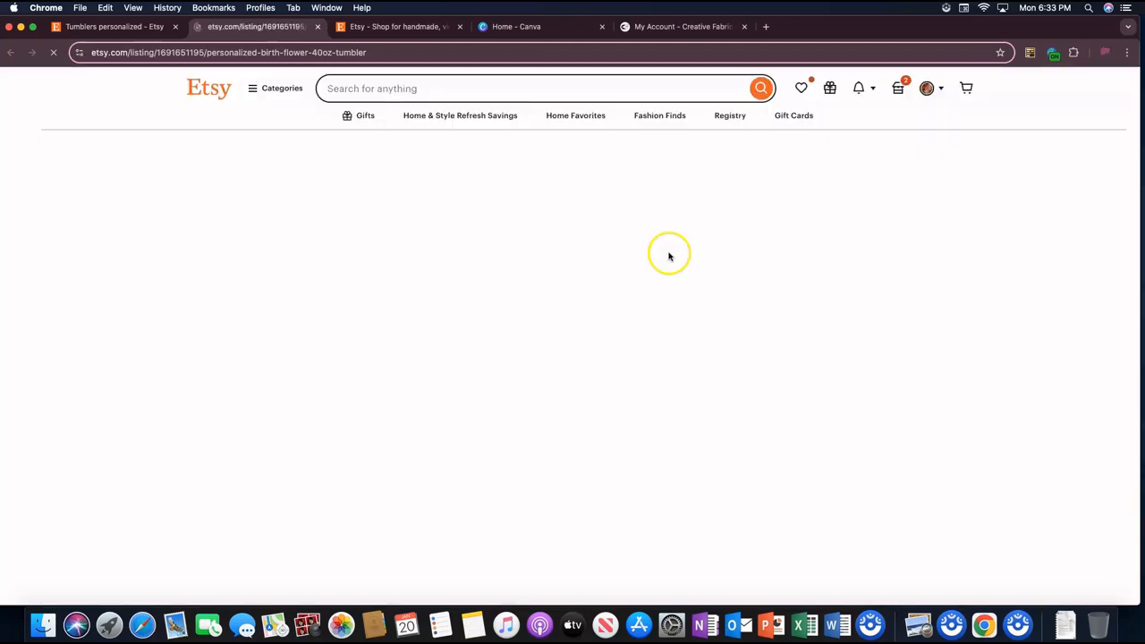
scroll(928, 327, "down", 2)
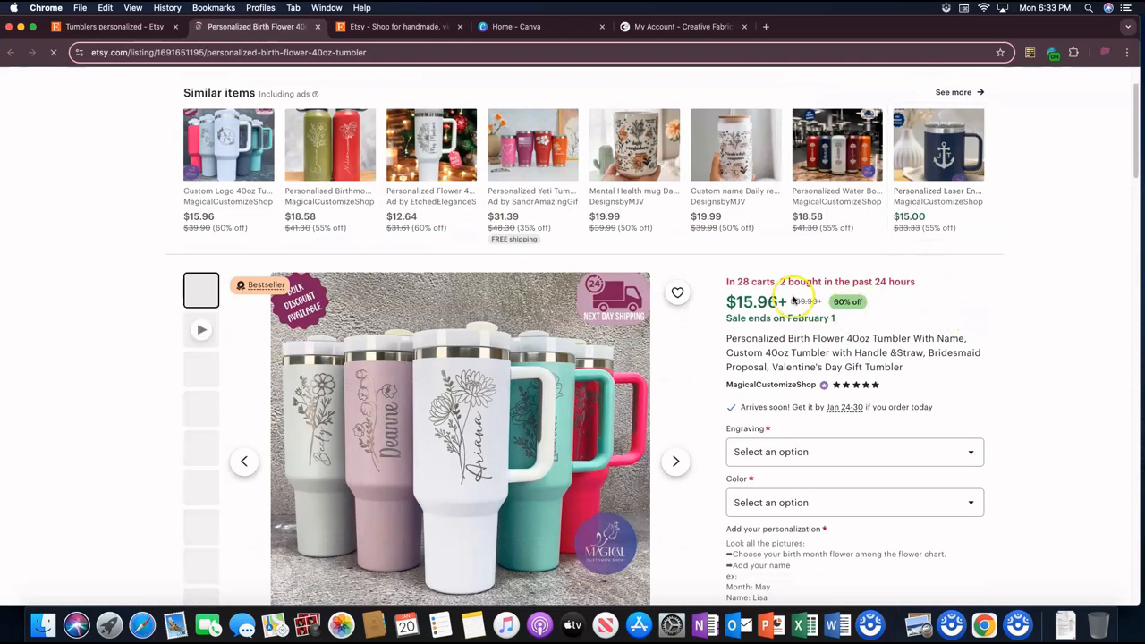
scroll(966, 279, "down", 2)
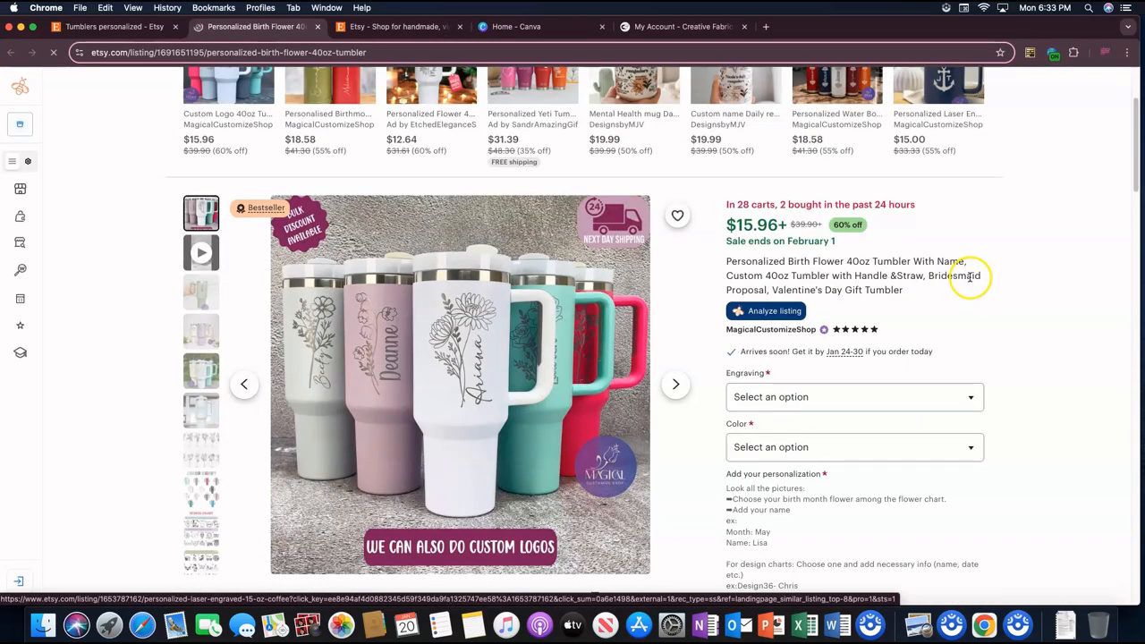
scroll(992, 358, "up", 4)
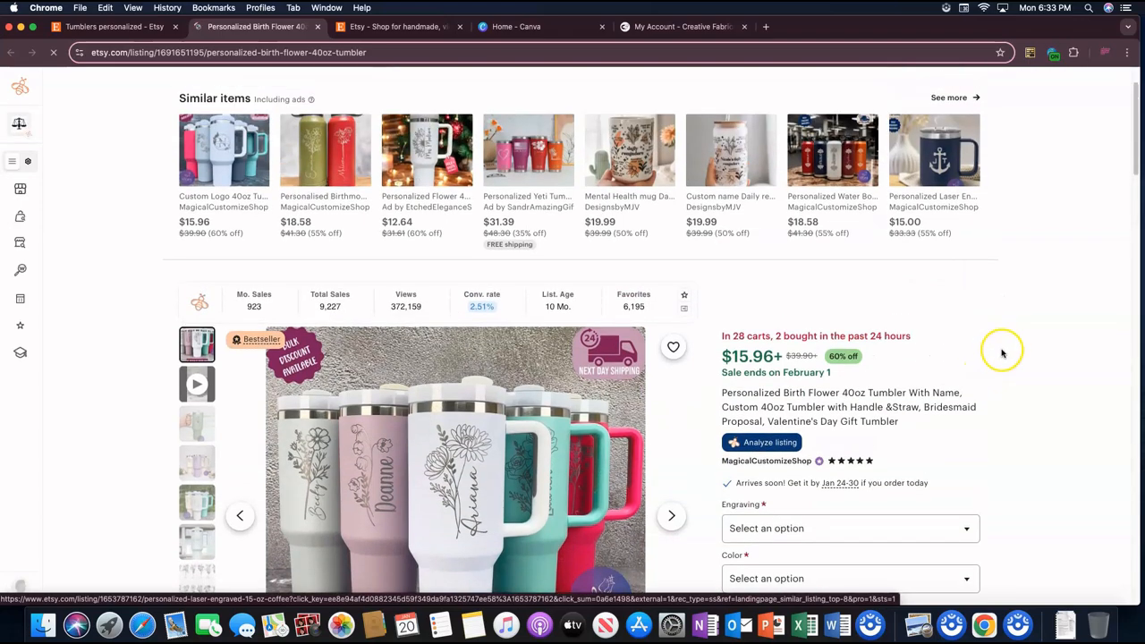
scroll(1002, 351, "down", 5)
scroll(1003, 349, "up", 1)
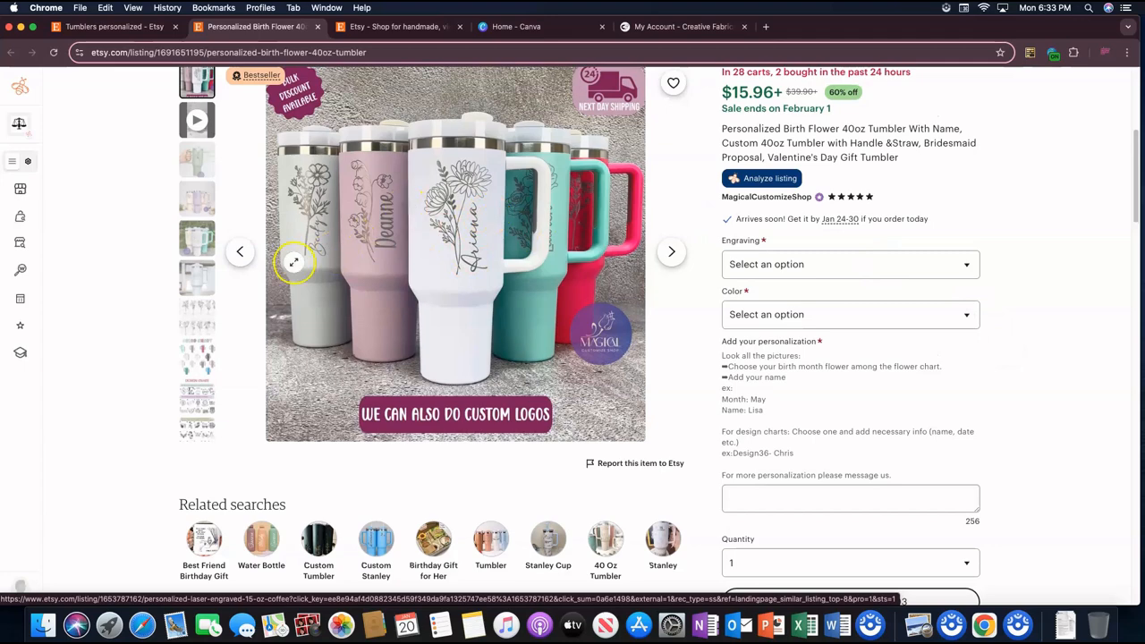
Step: Examine the listing's engraving options and the personalization instructions with its text field
scroll(277, 263, "up", 1)
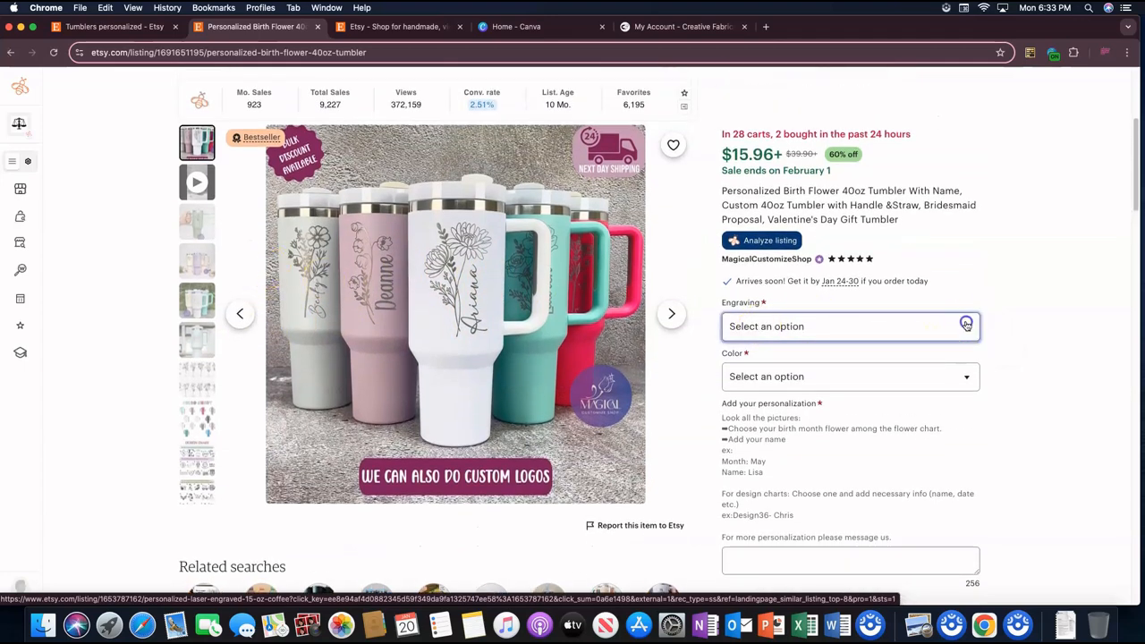
left_click(966, 325)
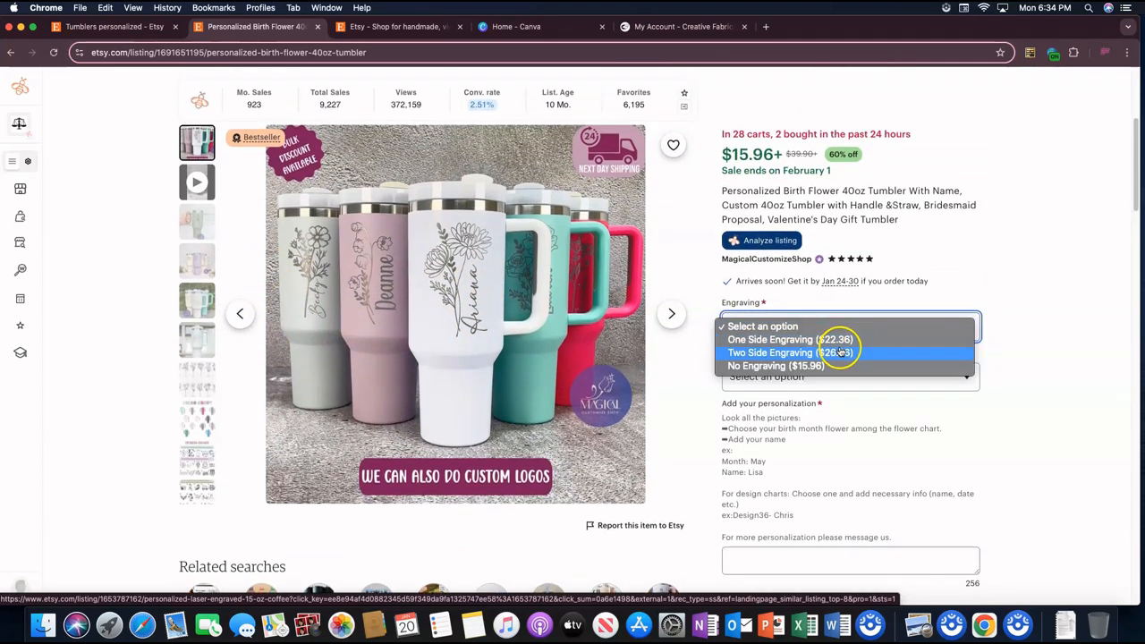
left_click(960, 283)
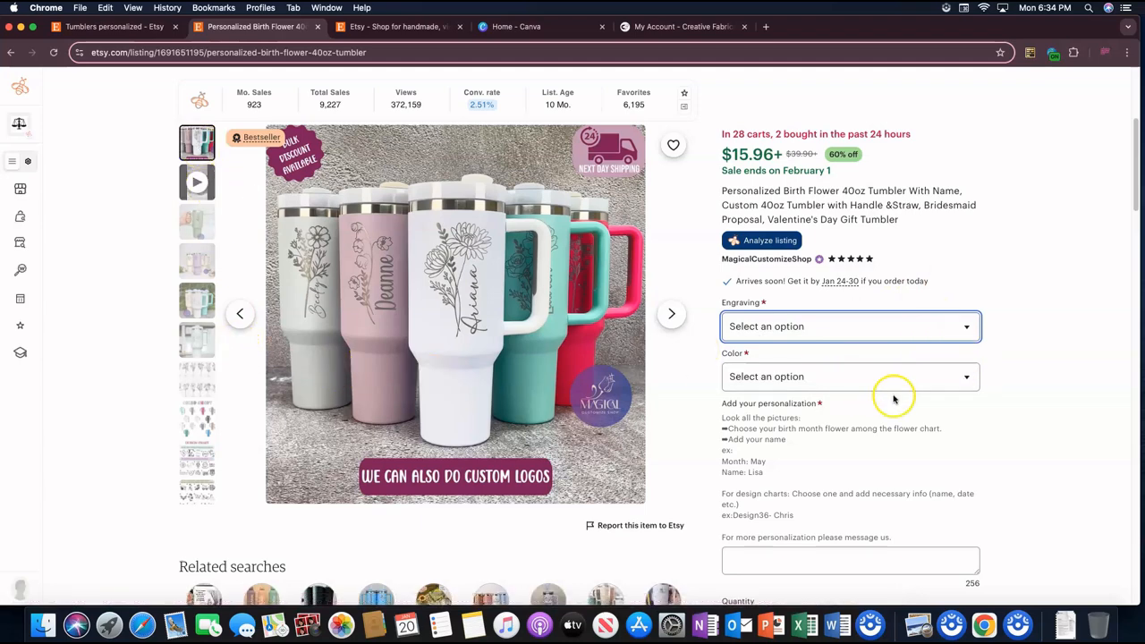
scroll(892, 394, "down", 1)
left_click(836, 537)
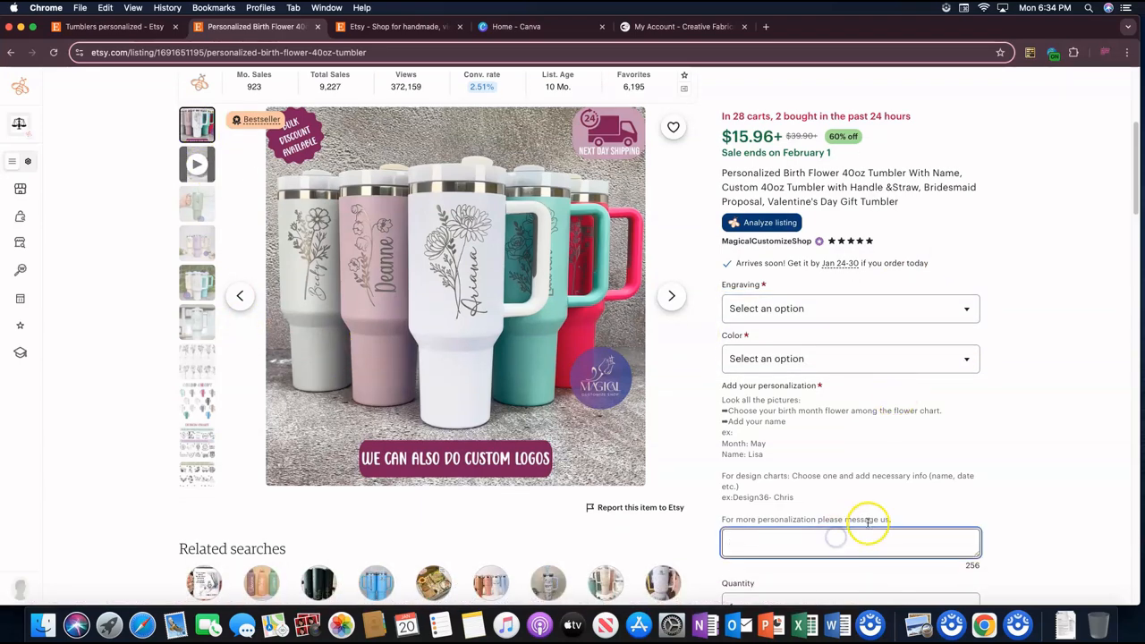
scroll(866, 523, "down", 1)
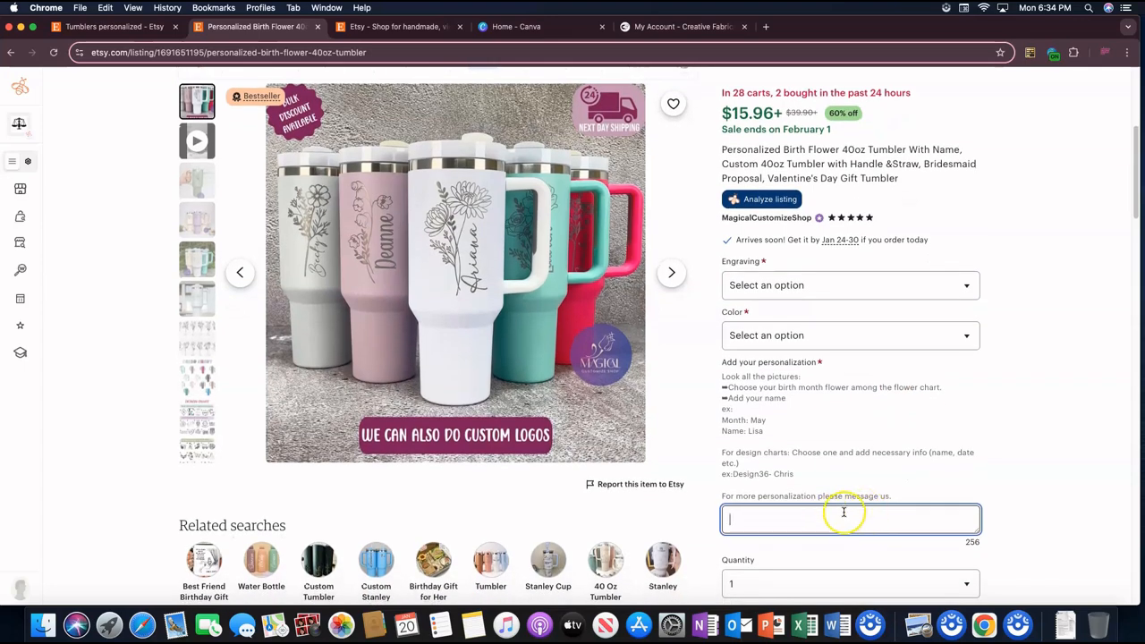
scroll(307, 295, "up", 2)
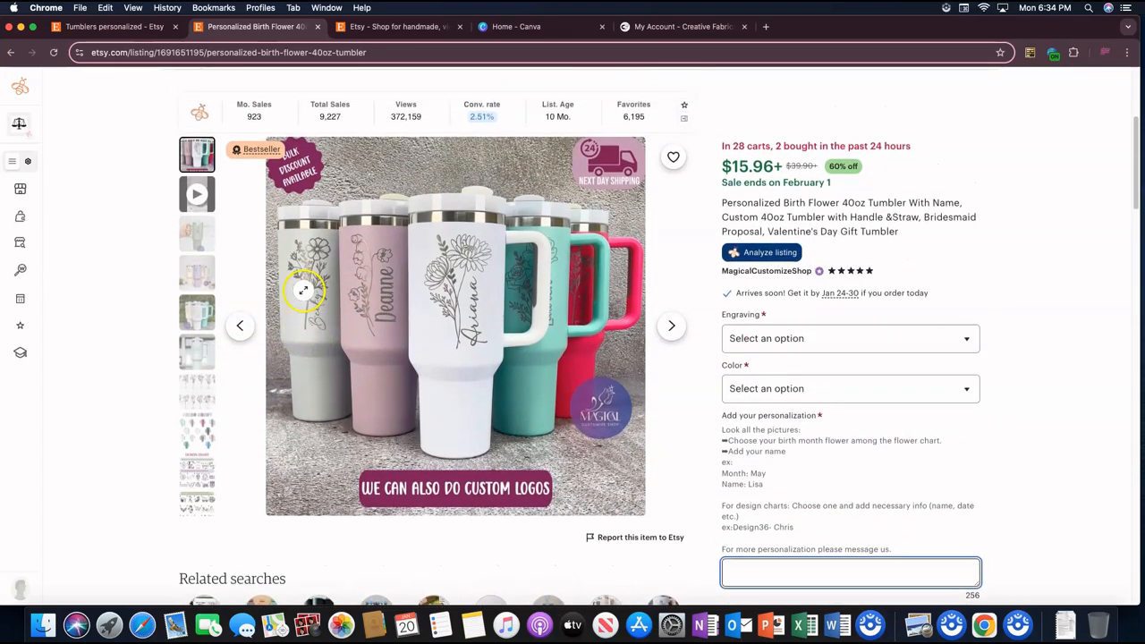
Step: View the listing's birth flower chart, design chart and tumbler photos, returning to the main photo and the sales statistics
left_click(195, 430)
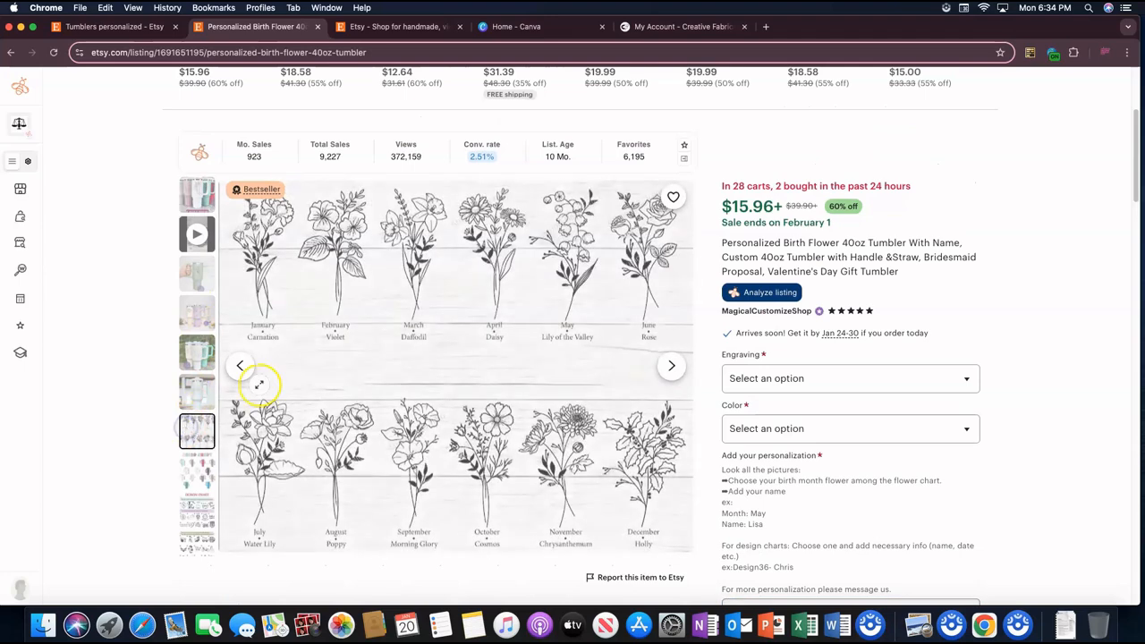
scroll(618, 363, "down", 1)
left_click(671, 345)
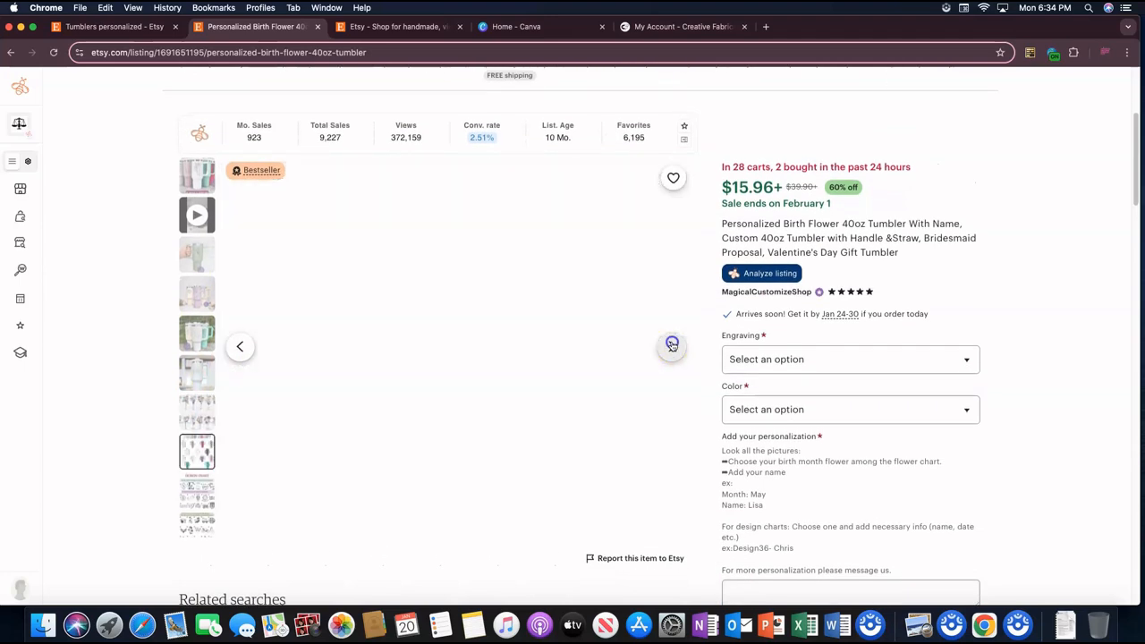
left_click(198, 487)
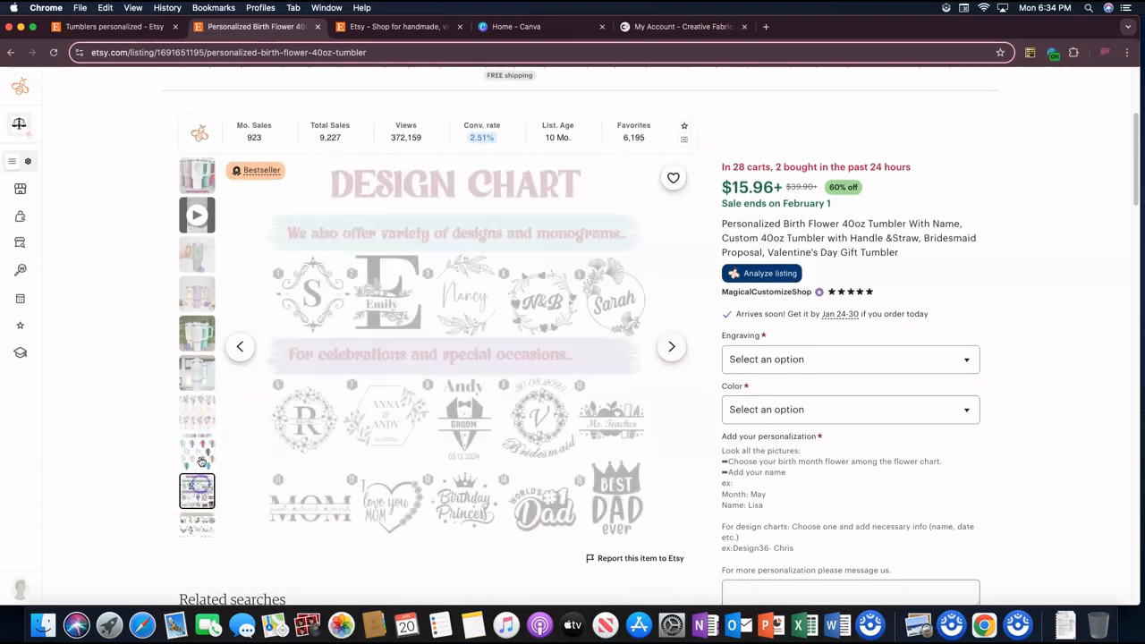
left_click(201, 408)
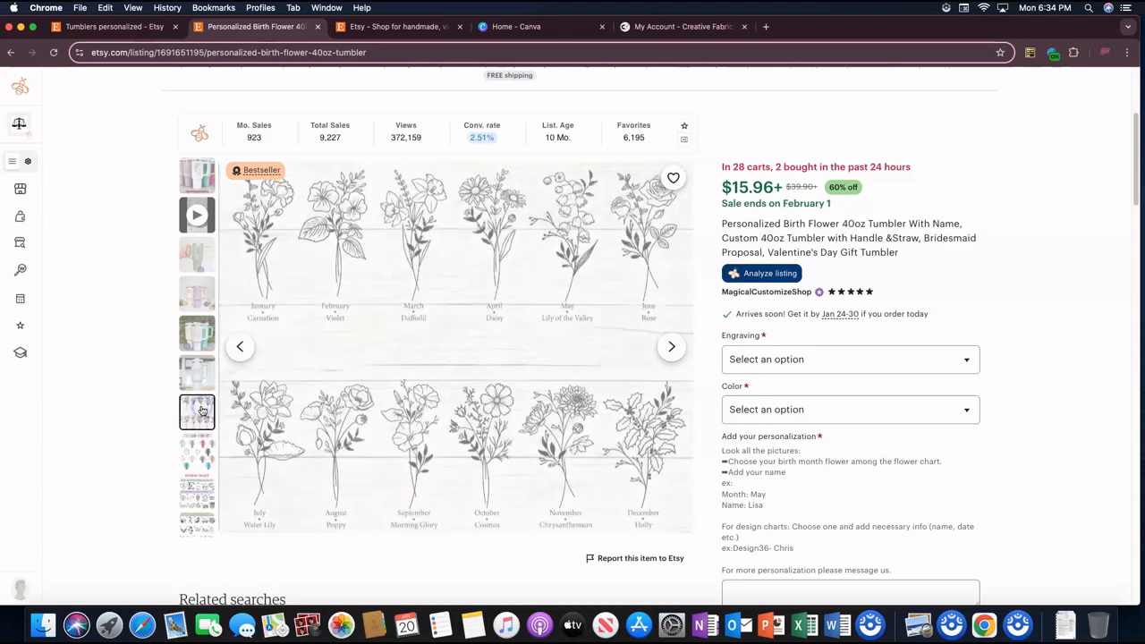
left_click(191, 291)
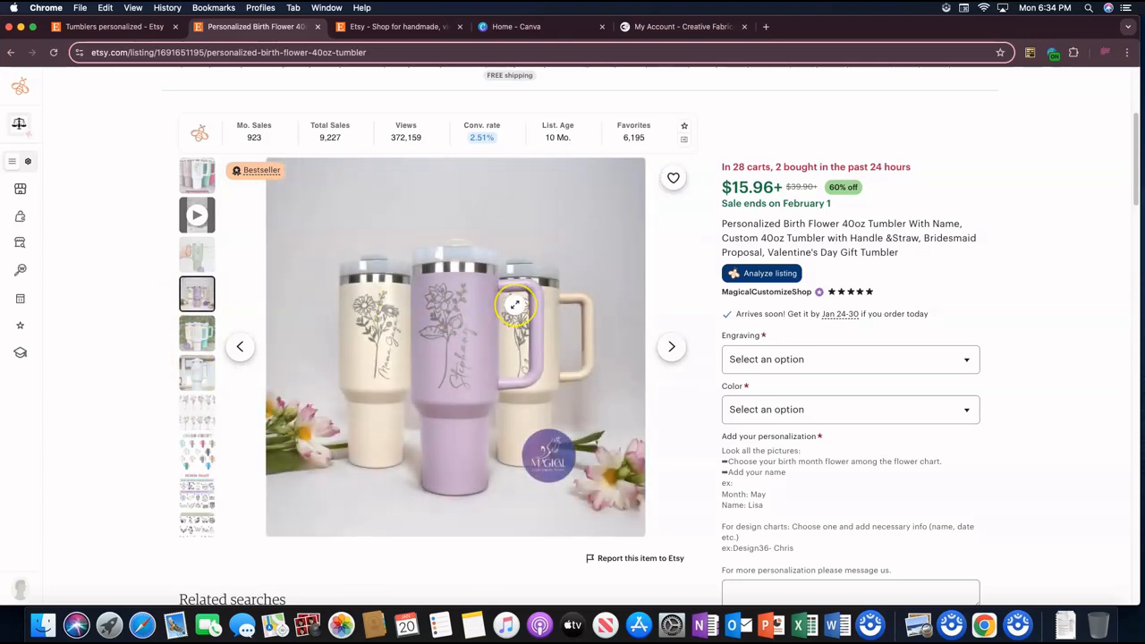
scroll(515, 304, "up", 1)
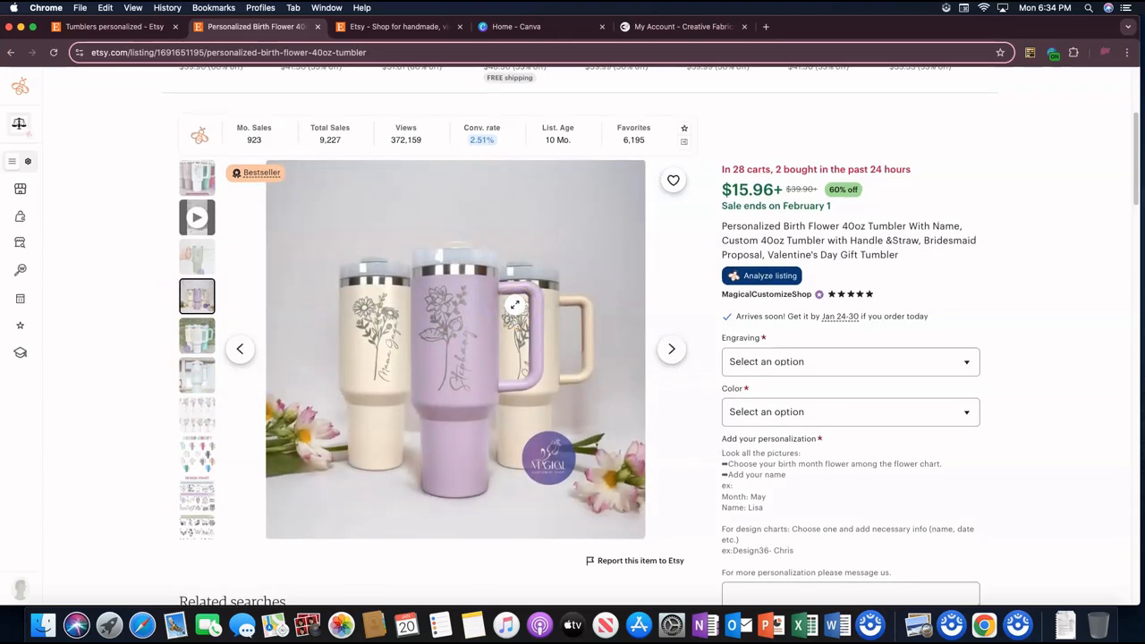
left_click(194, 175)
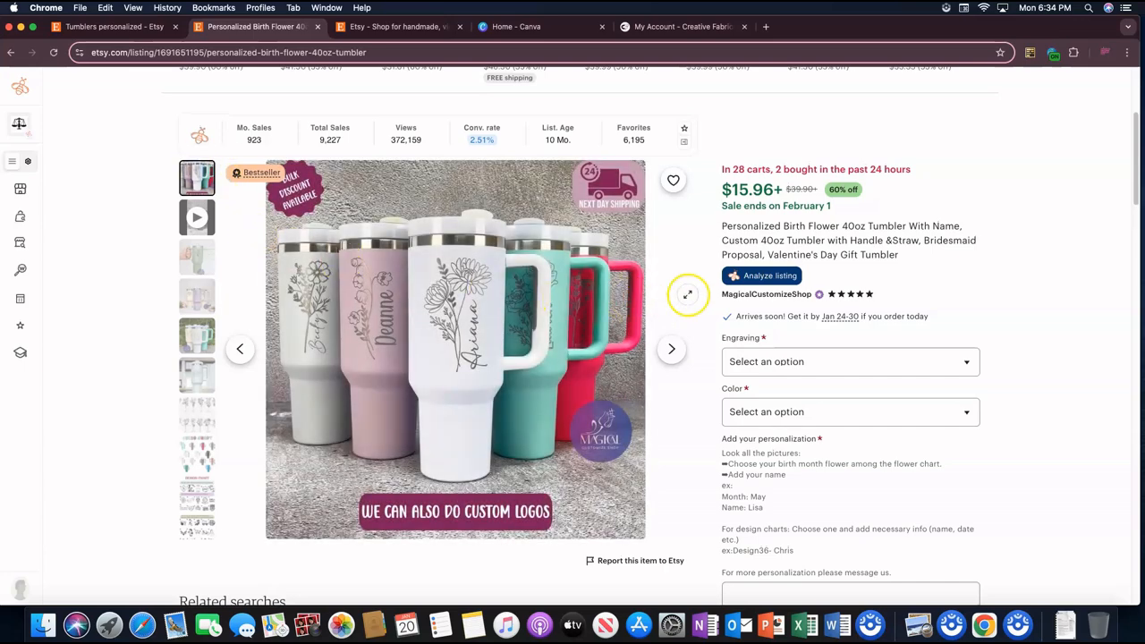
scroll(629, 350, "up", 3)
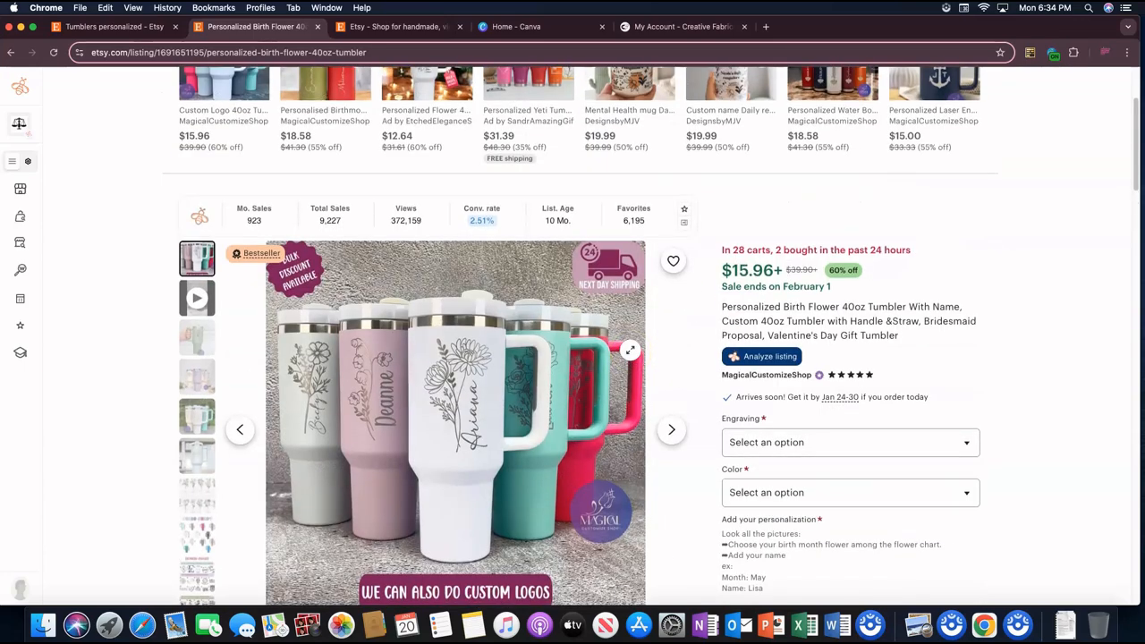
scroll(522, 293, "up", 1)
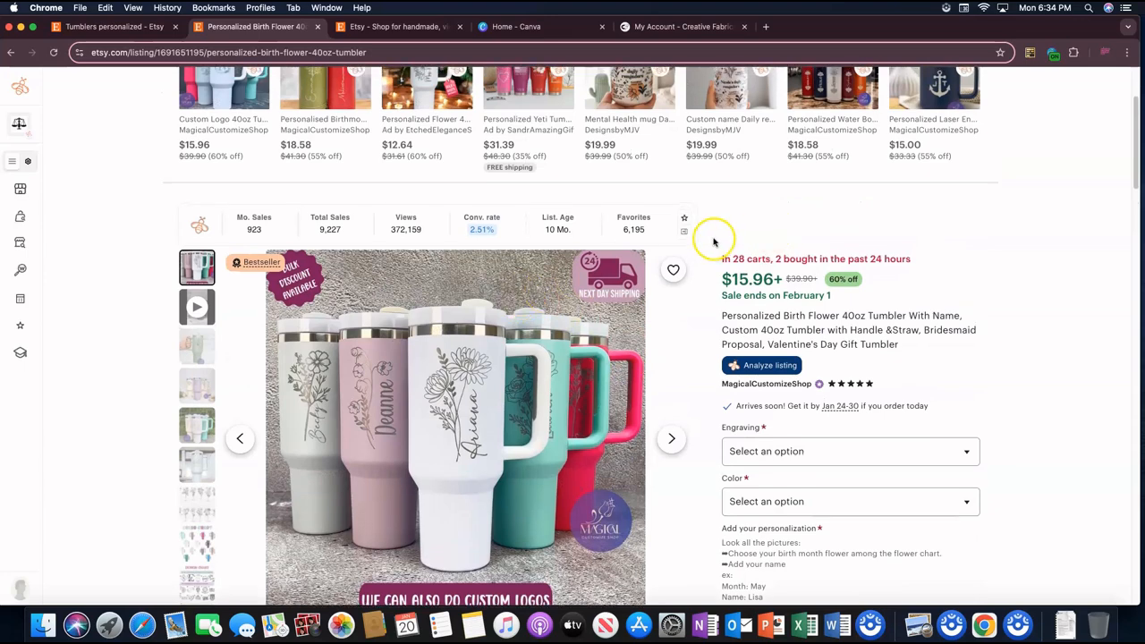
scroll(714, 242, "down", 3)
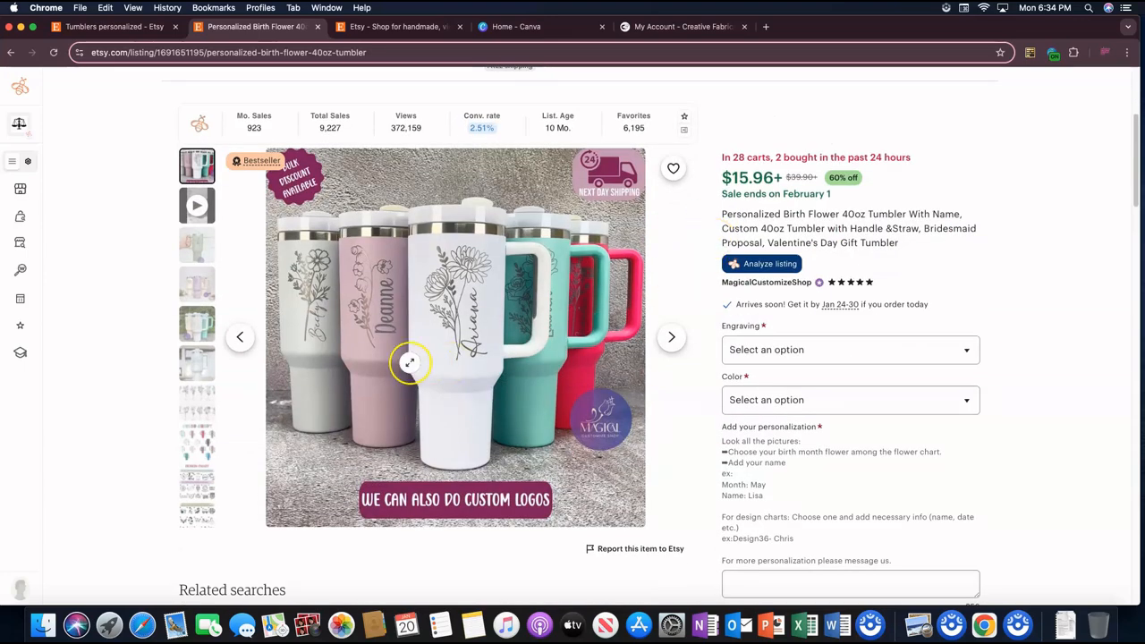
scroll(409, 362, "up", 1)
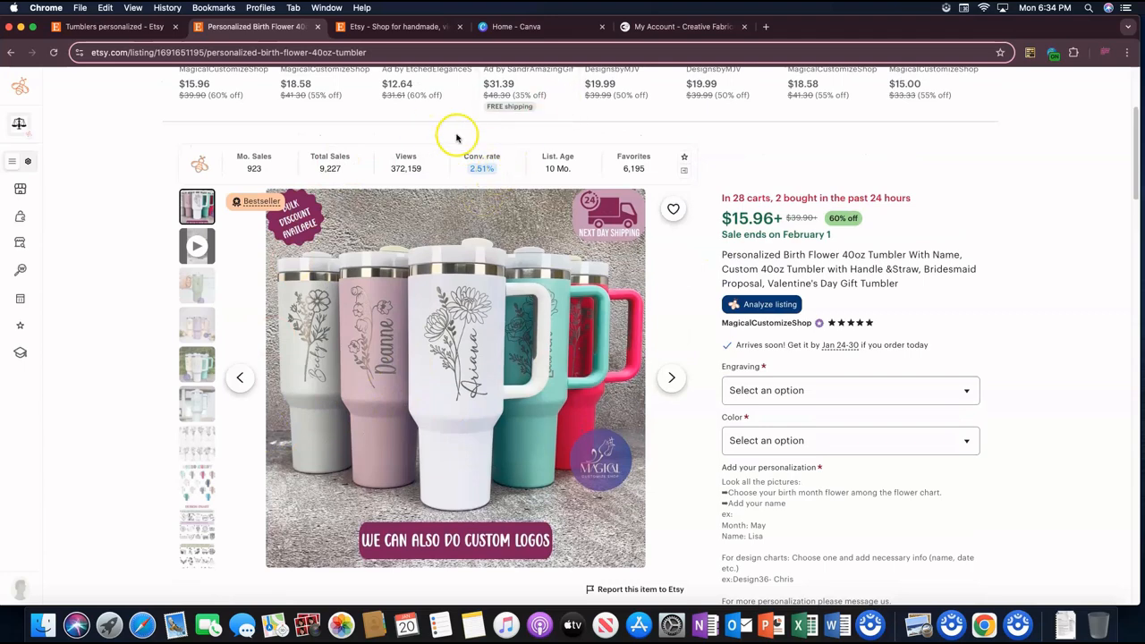
Step: Open the website printify.com in a new browser tab
left_click(767, 27)
type("prin")
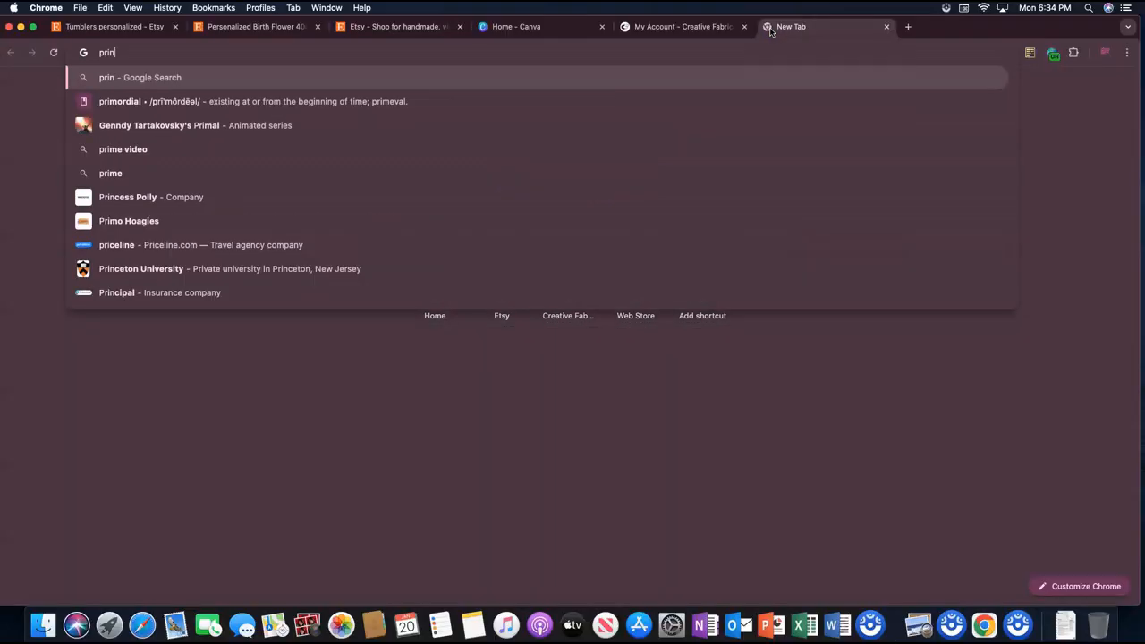
type("tify")
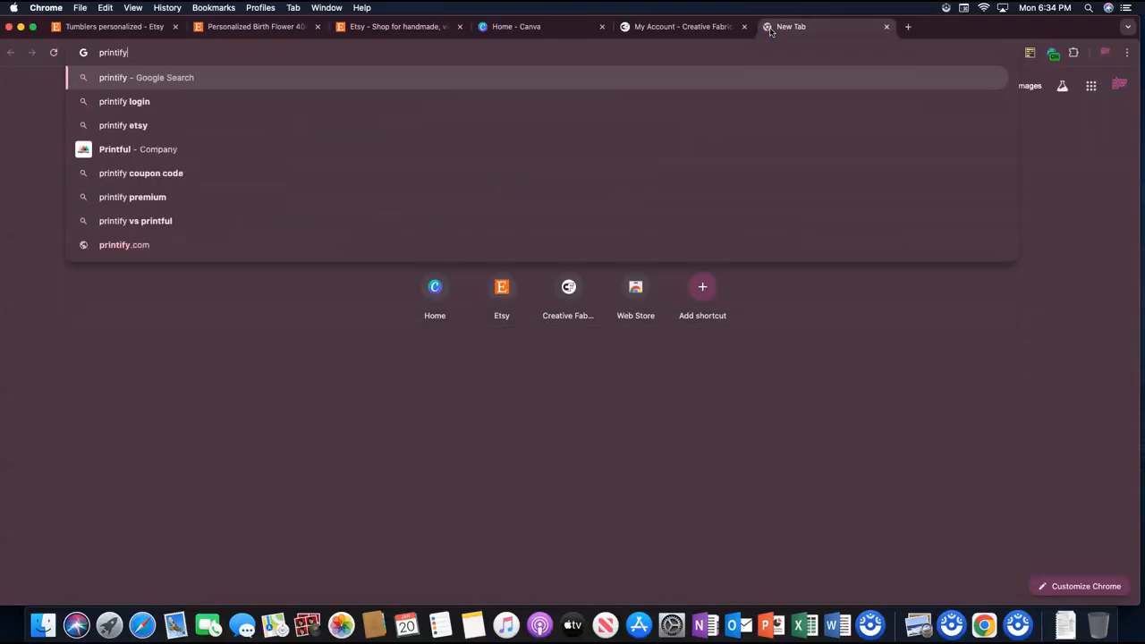
type(".vom")
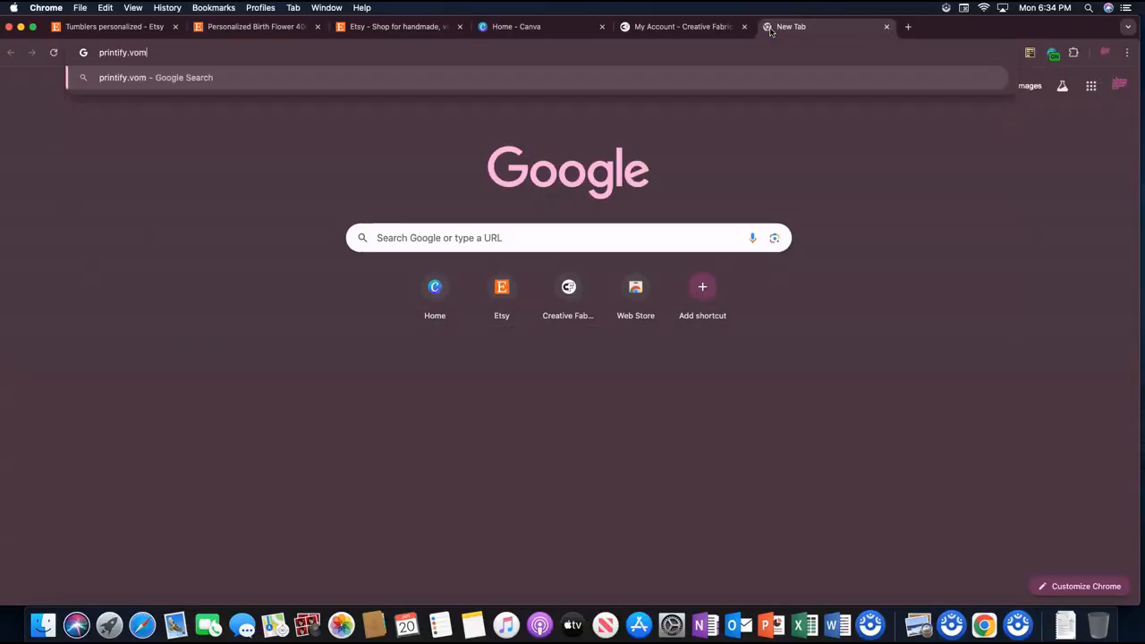
key("BackSpace")
key("BackSpace")
key("BackSpace")
type("com")
key("Return")
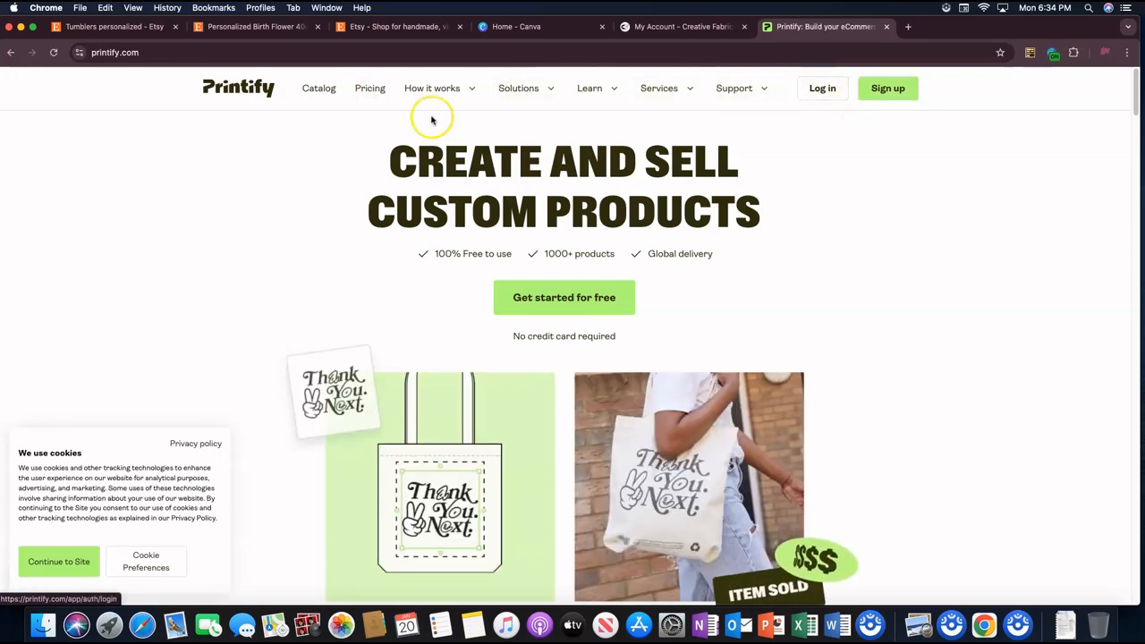
Step: Open Printify's product catalog, accept the cookie notice and look over the catalog home page
left_click(331, 99)
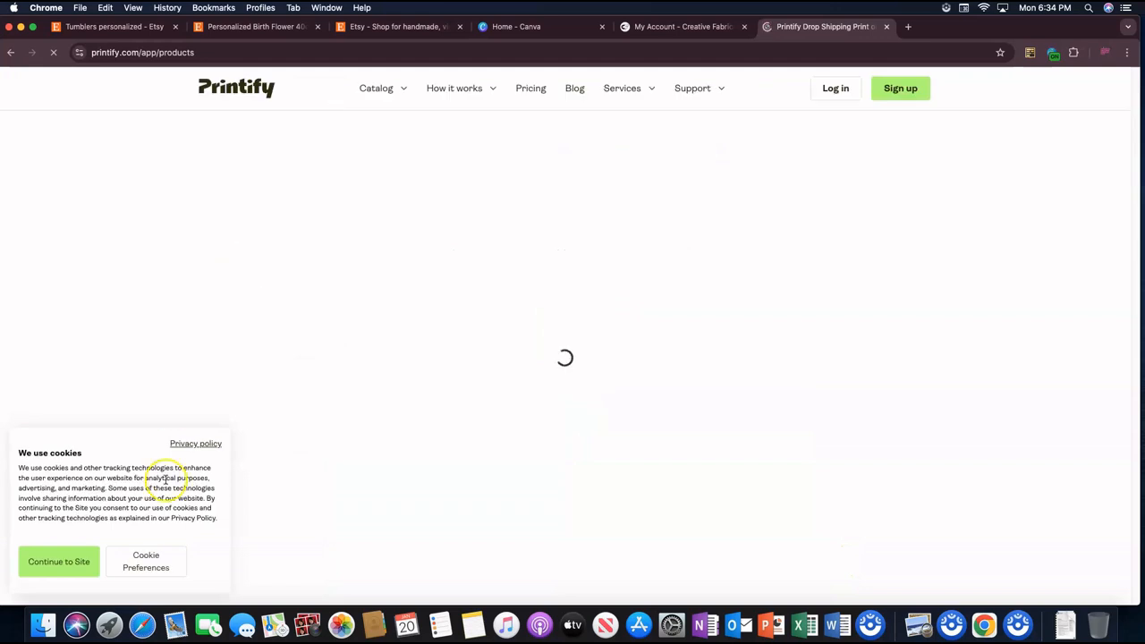
left_click(59, 562)
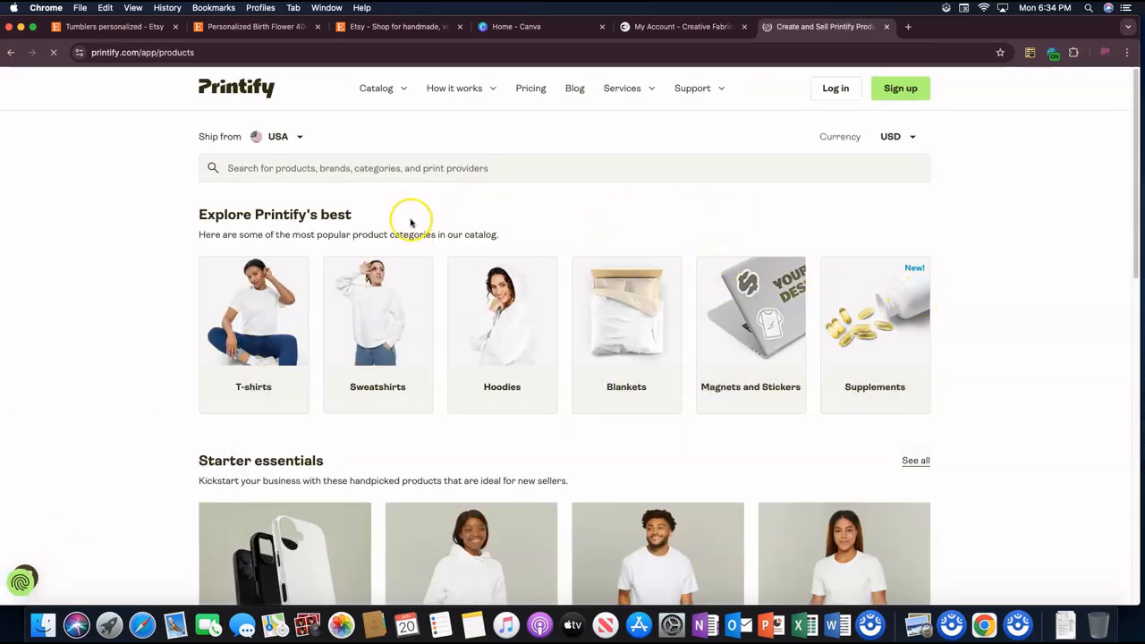
scroll(554, 242, "down", 7)
scroll(715, 322, "down", 2)
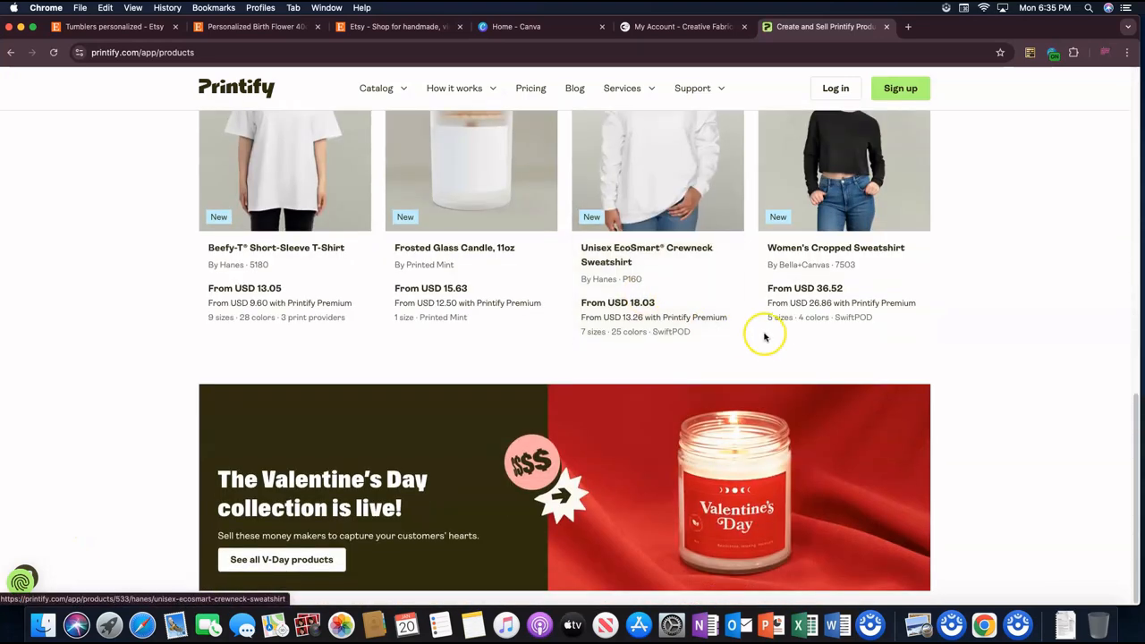
scroll(761, 332, "up", 9)
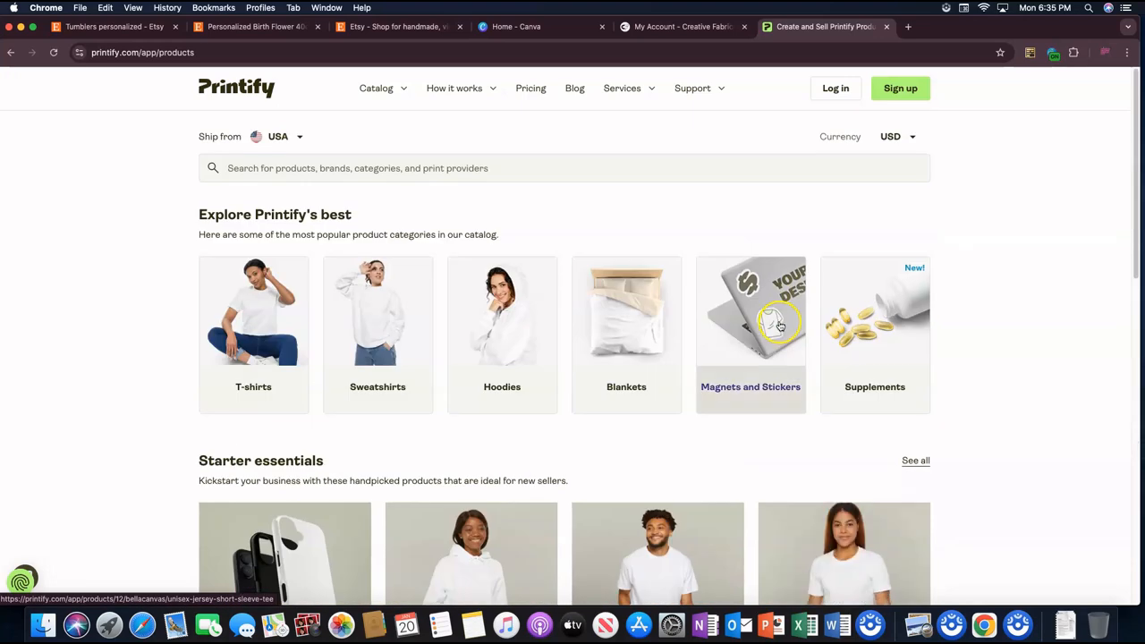
Step: Show the catalog's categories and open Bottles & Tumblers under Home & Living
left_click(389, 89)
left_click(386, 89)
left_click(385, 89)
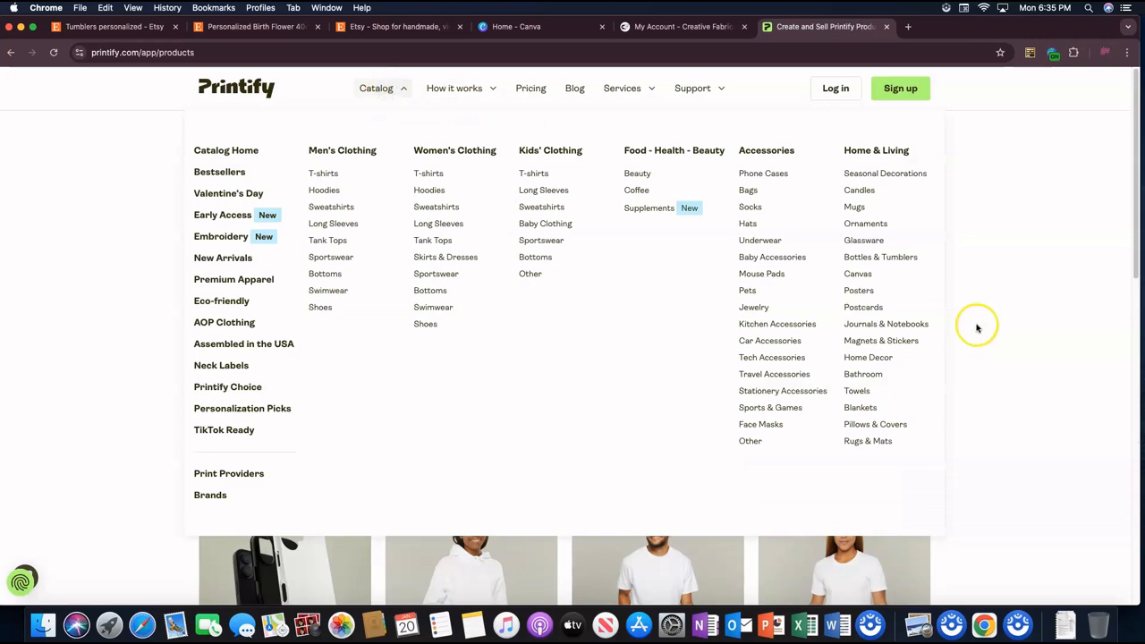
mouse_move(385, 93)
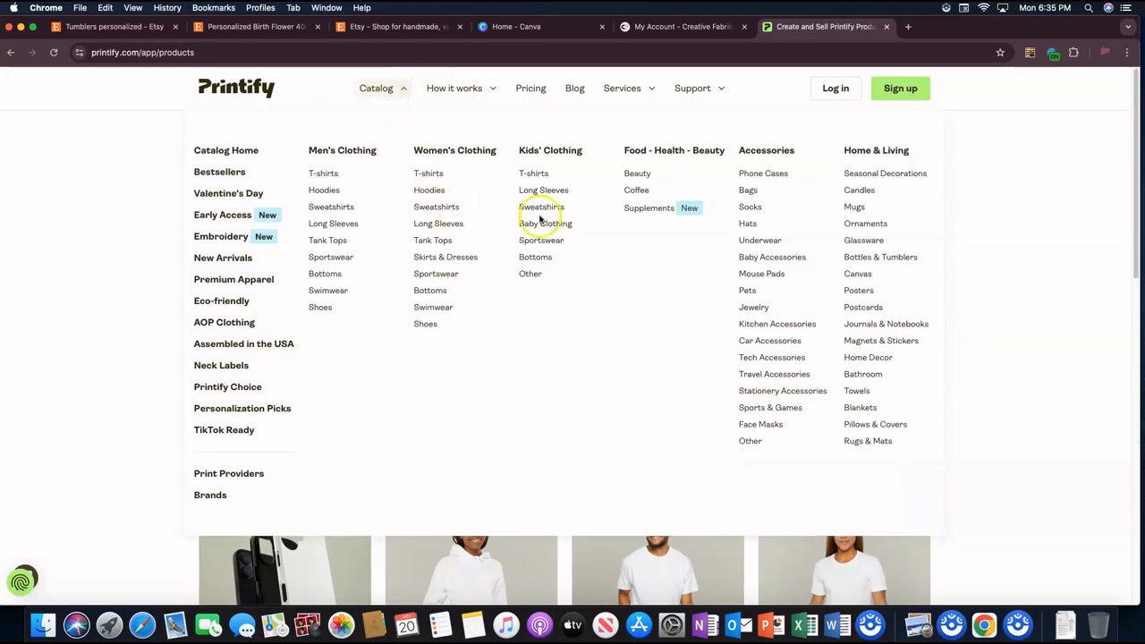
left_click(880, 257)
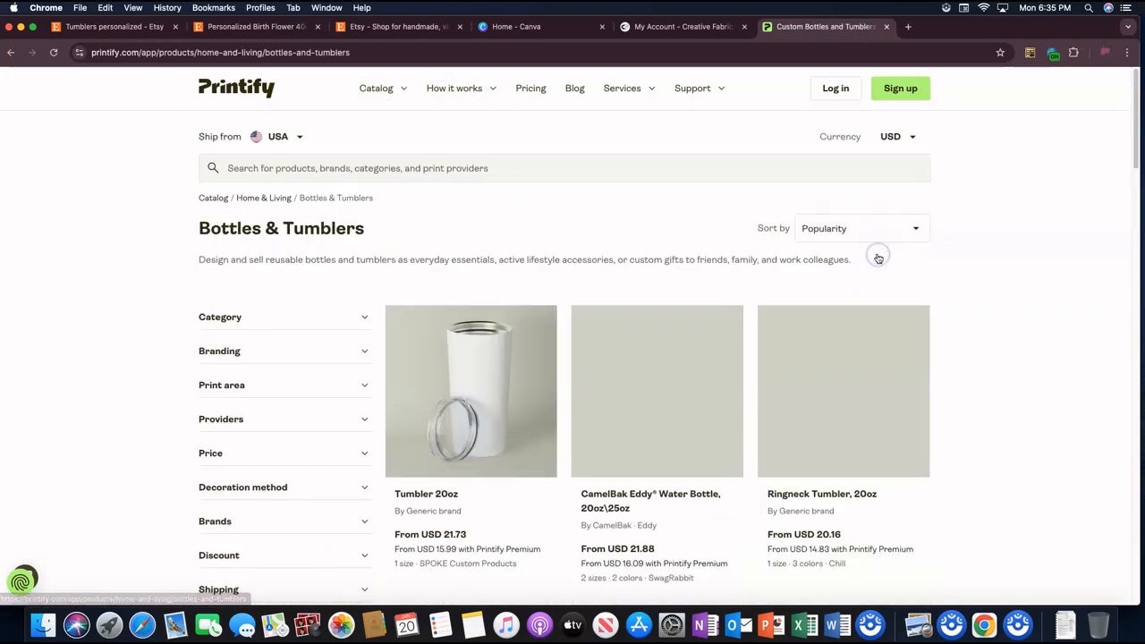
Step: Examine the Bottles & Tumblers products and their prices, comparing them with the Etsy birth flower tumbler listing
scroll(850, 244, "down", 1)
scroll(850, 244, "down", 3)
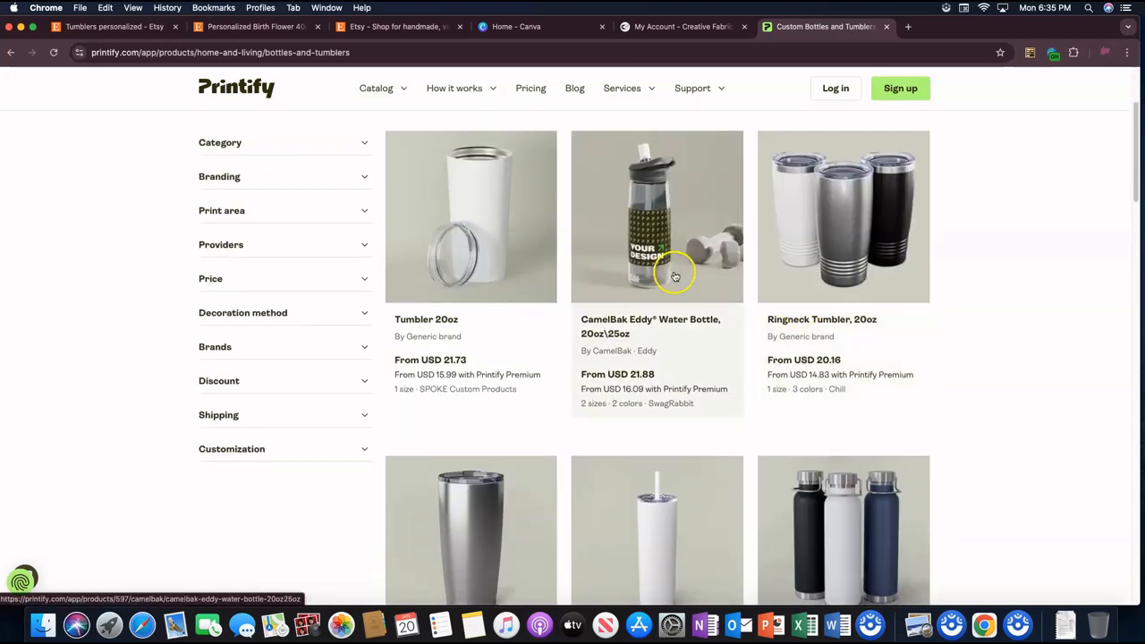
scroll(859, 230, "down", 4)
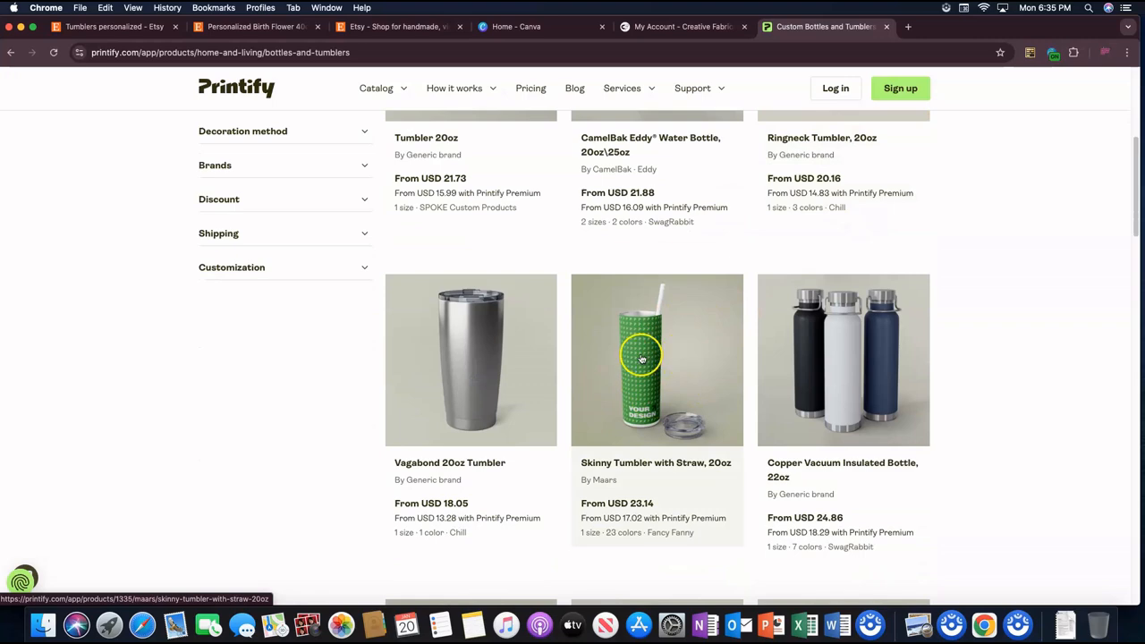
scroll(609, 358, "down", 8)
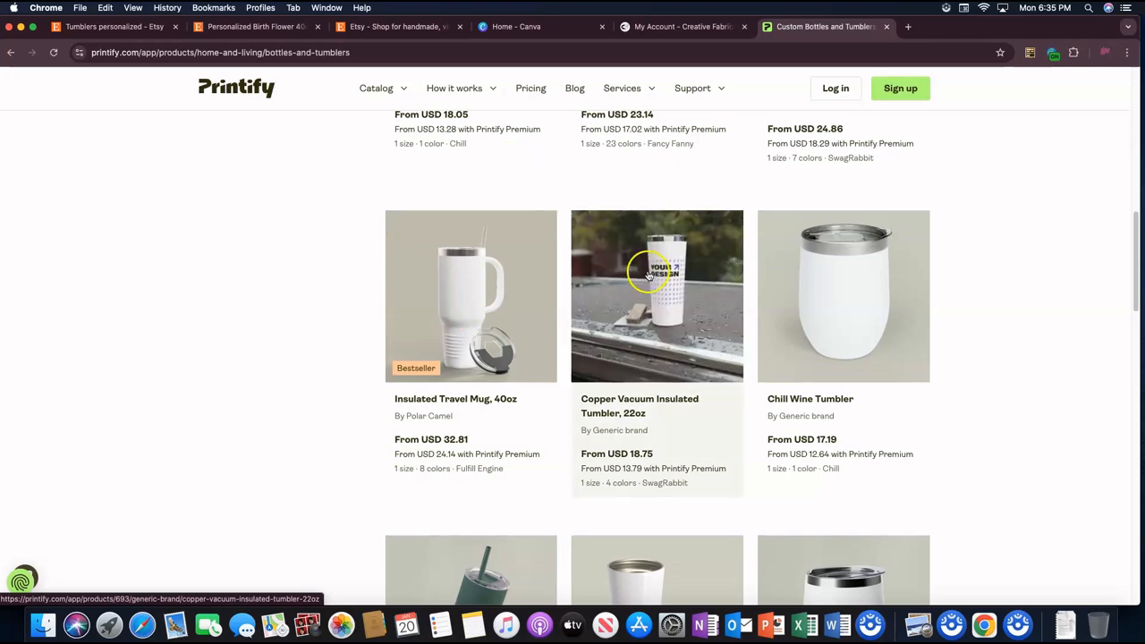
left_click(280, 29)
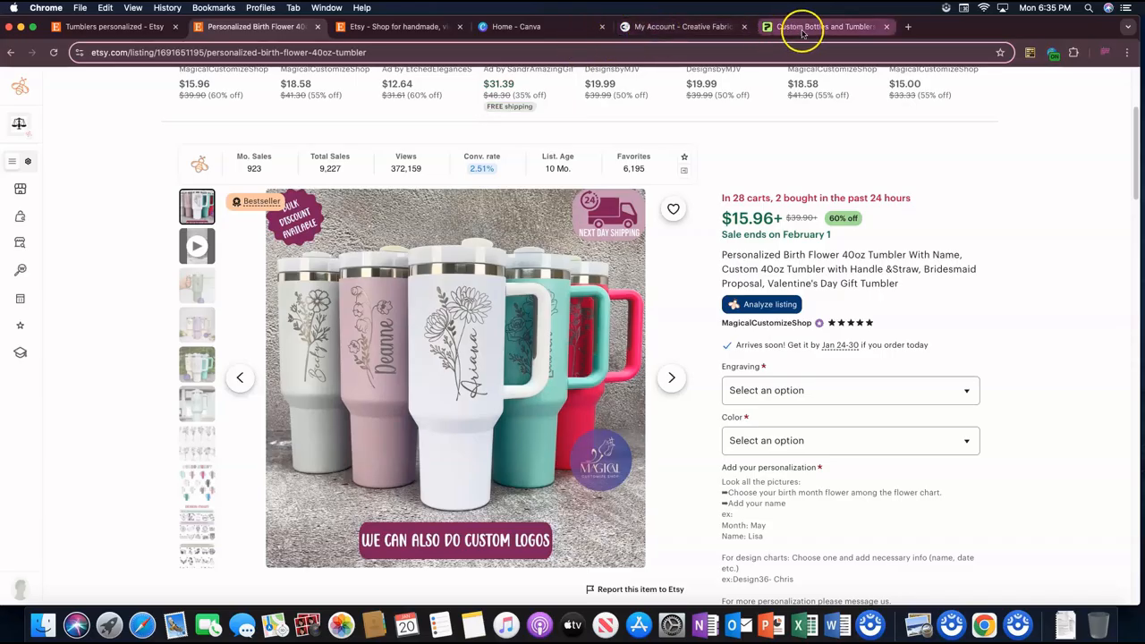
left_click(808, 27)
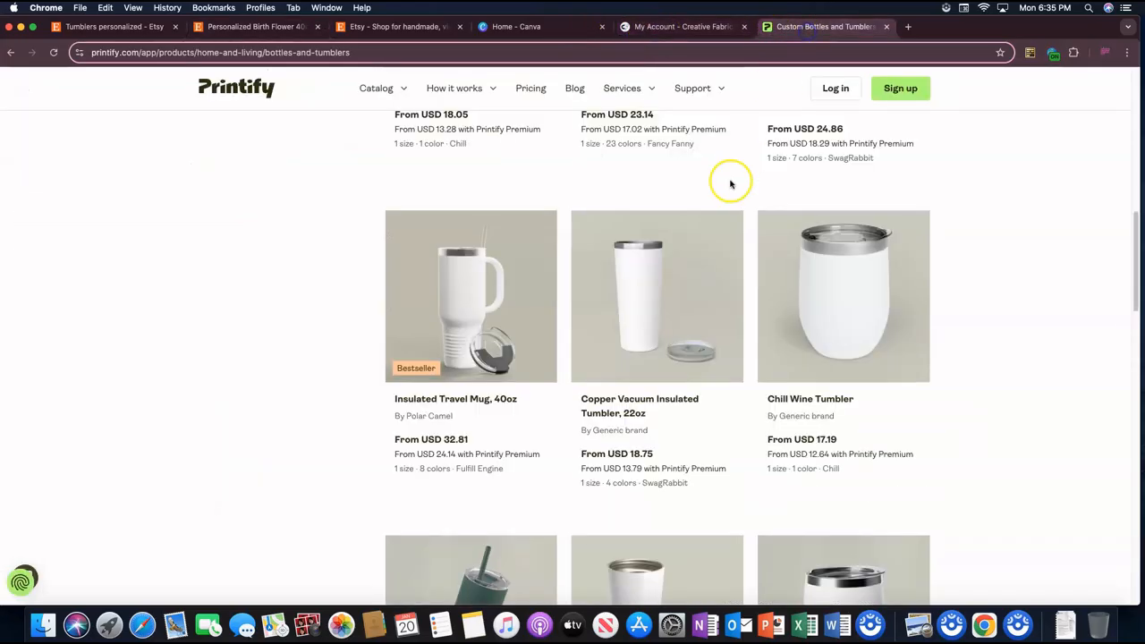
scroll(686, 313, "down", 5)
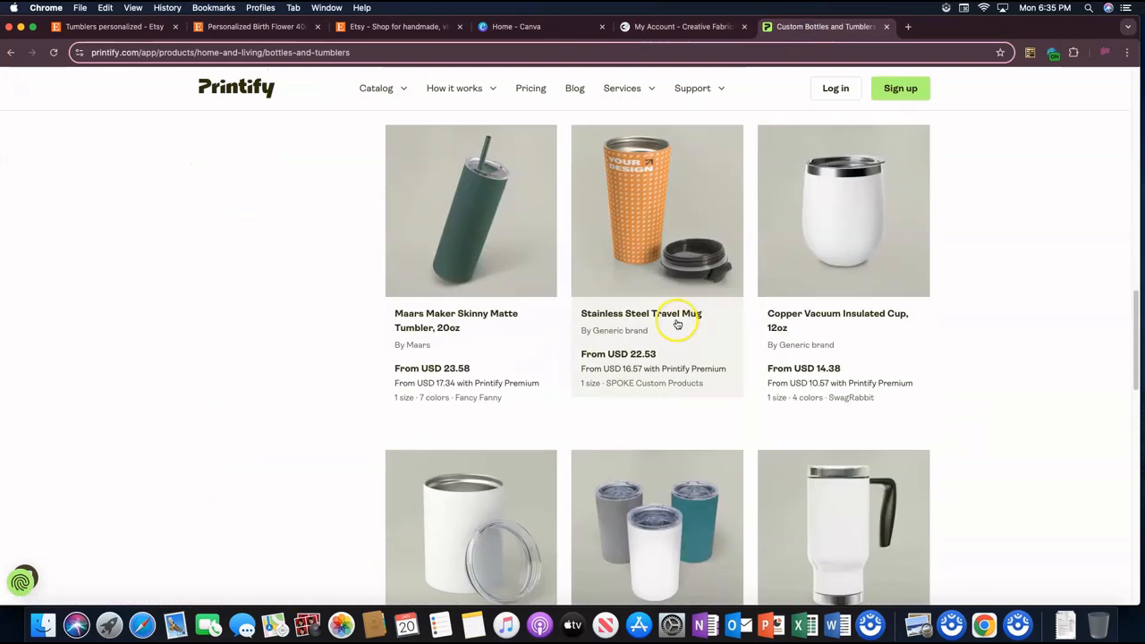
scroll(707, 311, "down", 6)
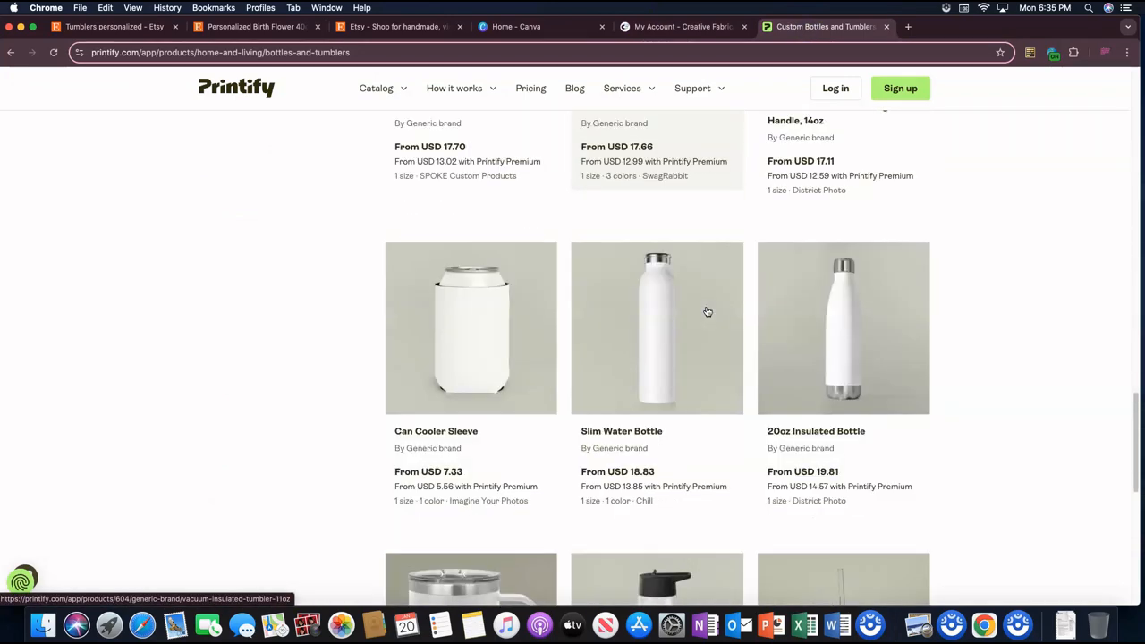
Step: Go to page 2 of the Bottles & Tumblers products and open the Insulated Tumbler with Lid, 40oz (Engraving)
scroll(707, 311, "down", 6)
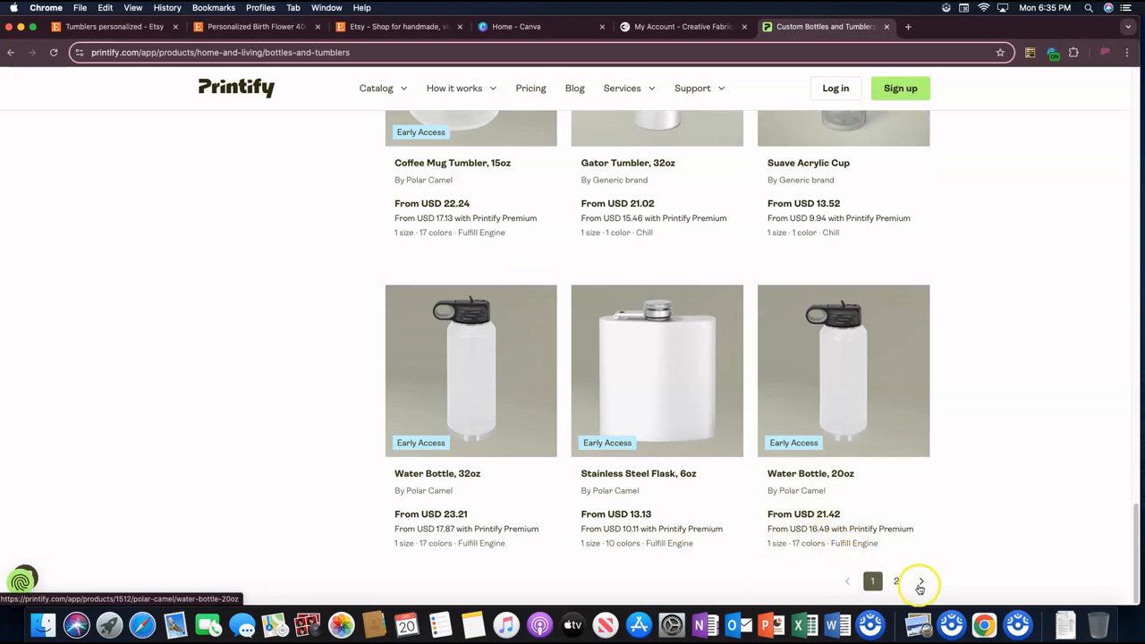
left_click(901, 584)
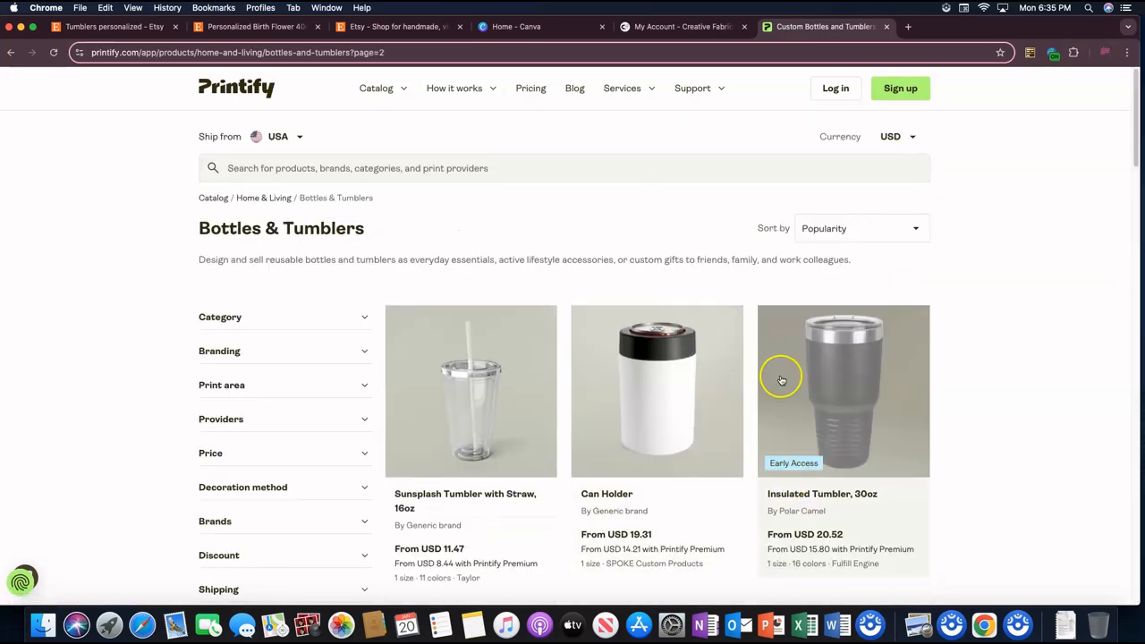
scroll(885, 376, "down", 2)
scroll(859, 393, "down", 2)
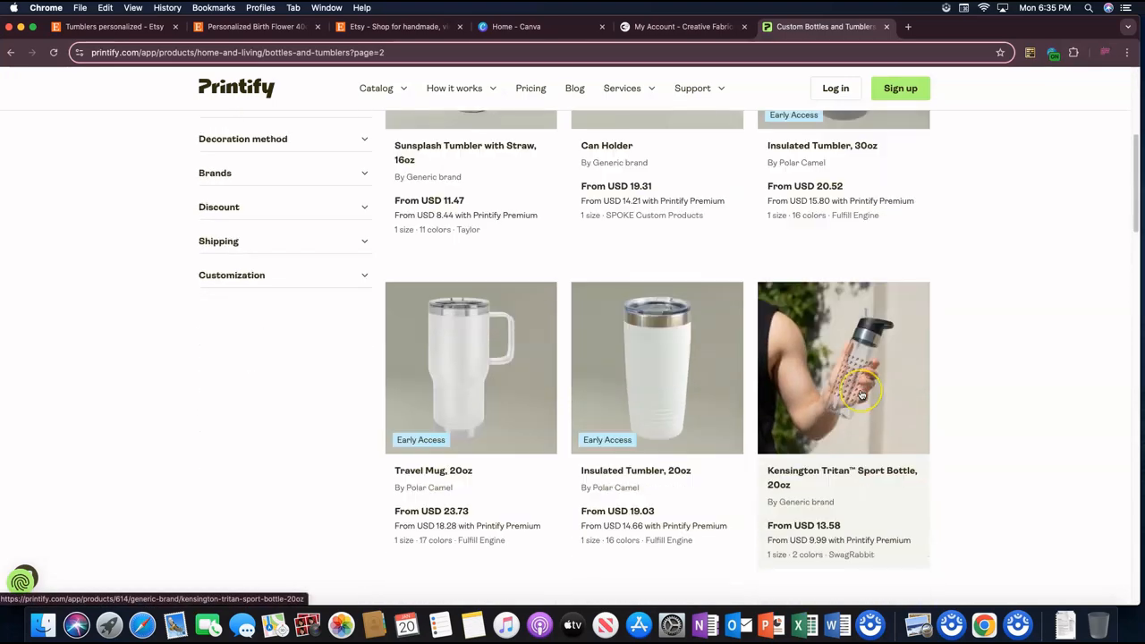
scroll(861, 395, "down", 10)
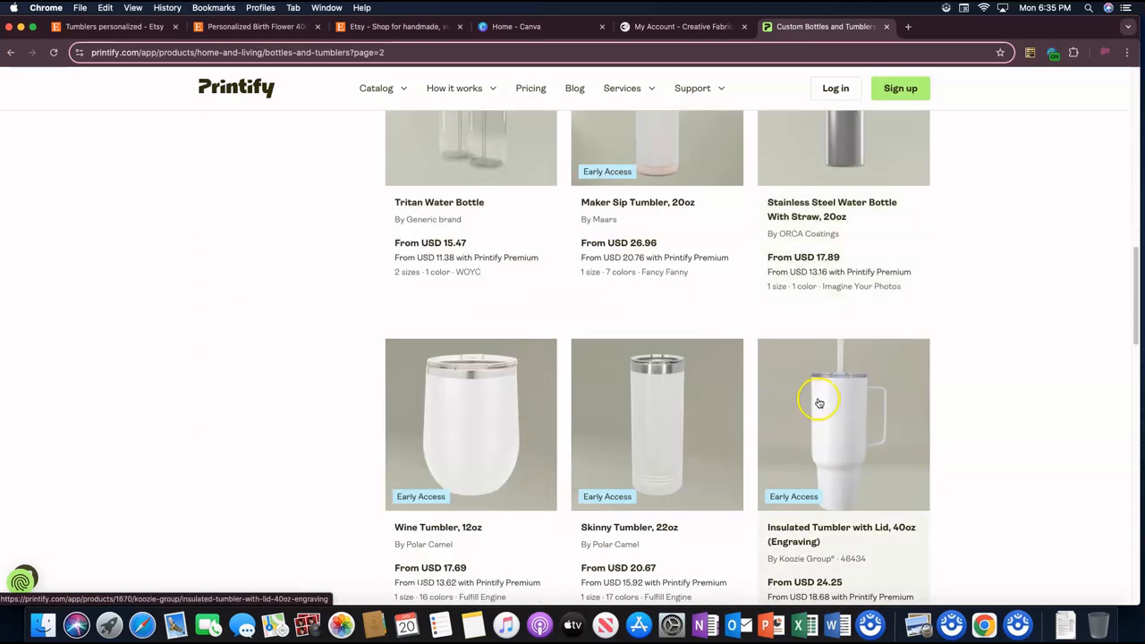
scroll(828, 404, "up", 3)
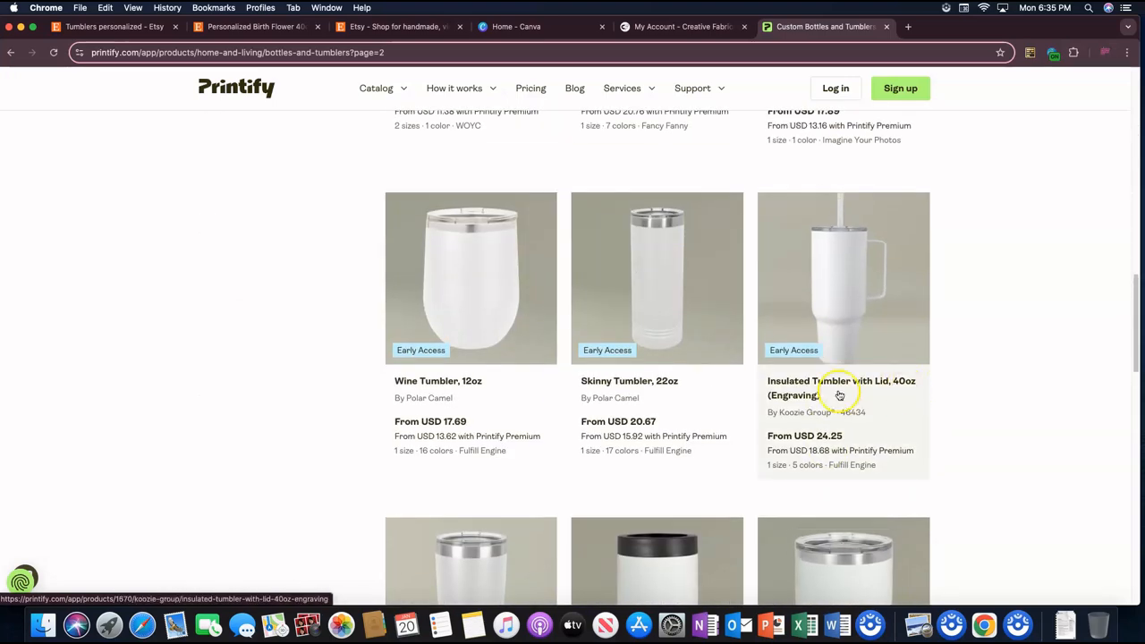
left_click(849, 308)
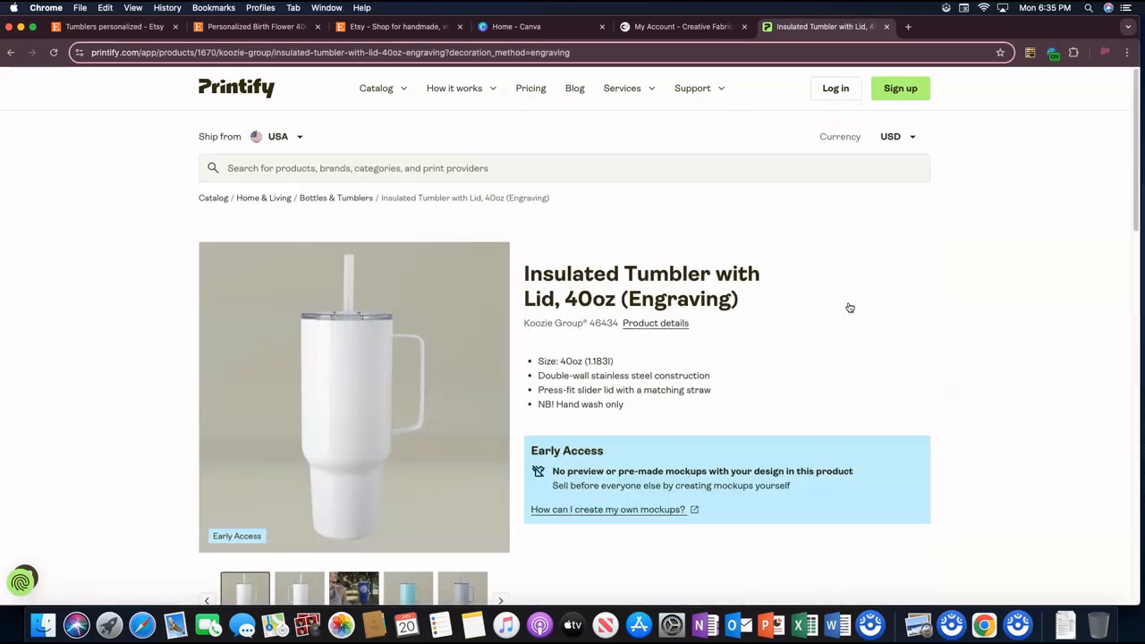
Step: Examine the engraved 40oz tumbler's Early Access note and the Fulfill Engine provider's price, shipping, production time, print areas and colors
scroll(736, 358, "down", 5)
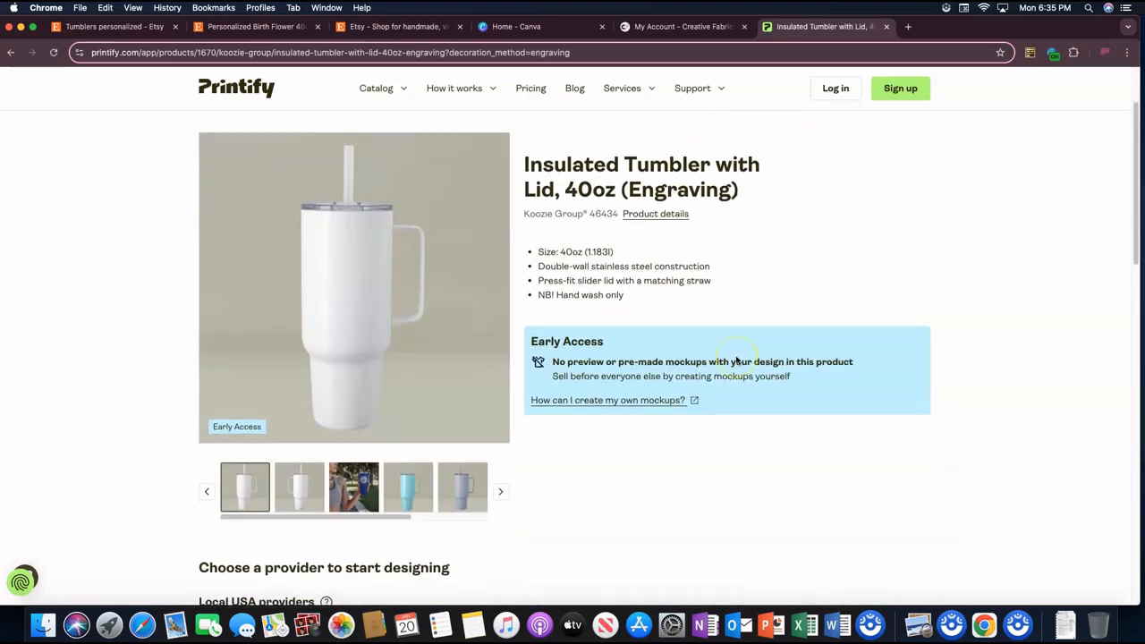
scroll(736, 360, "up", 1)
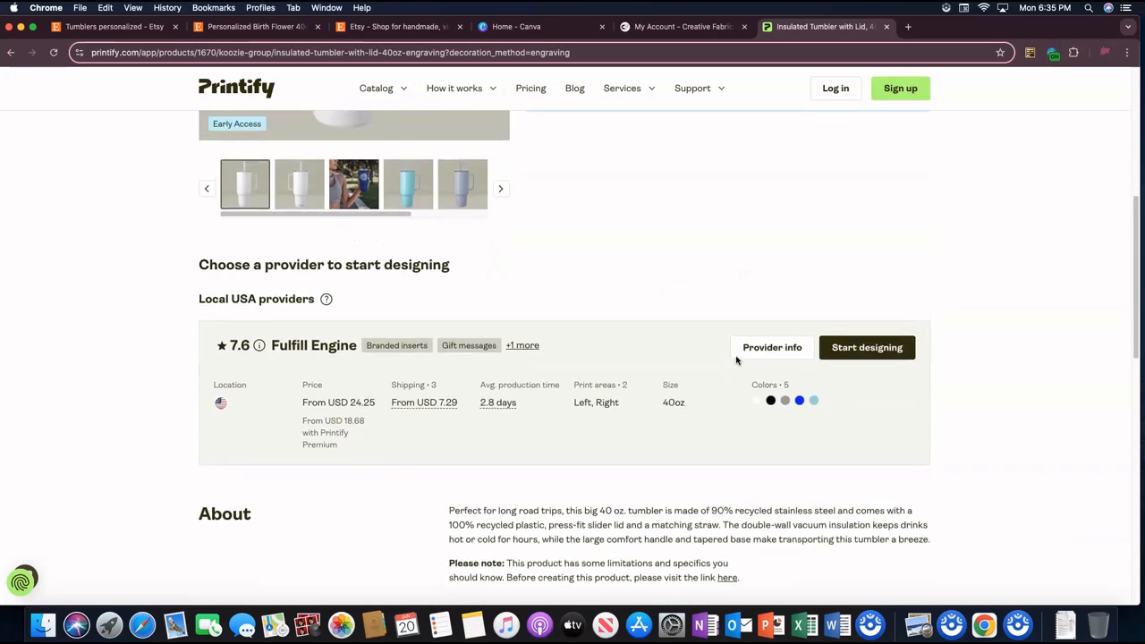
scroll(685, 370, "down", 1)
scroll(677, 371, "up", 4)
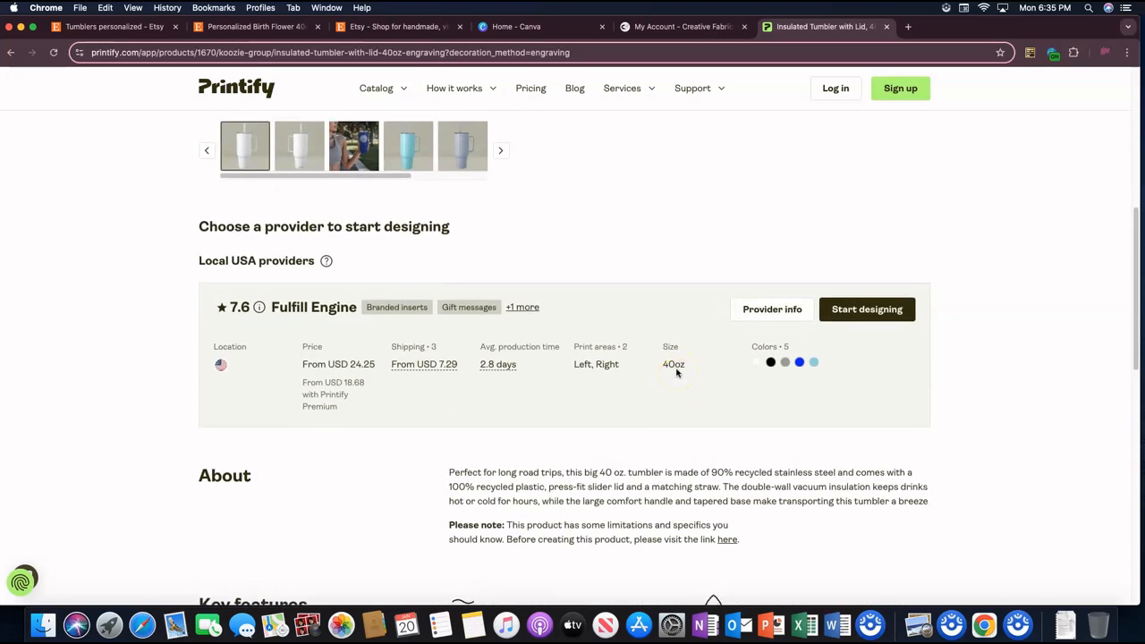
scroll(677, 368, "down", 3)
scroll(678, 371, "up", 1)
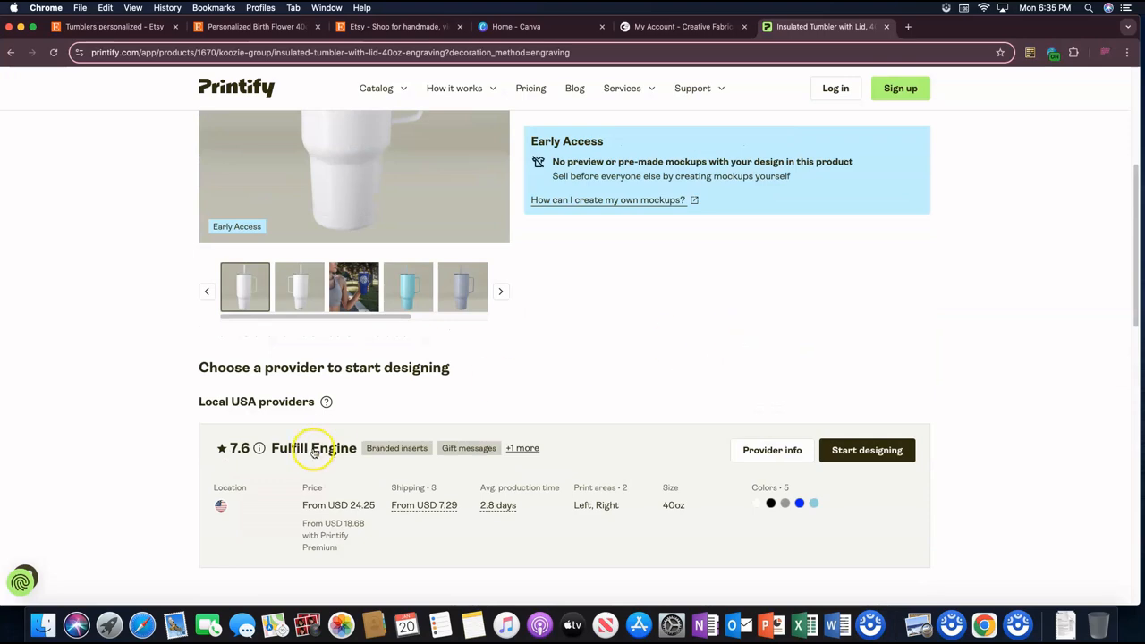
scroll(469, 380, "down", 3)
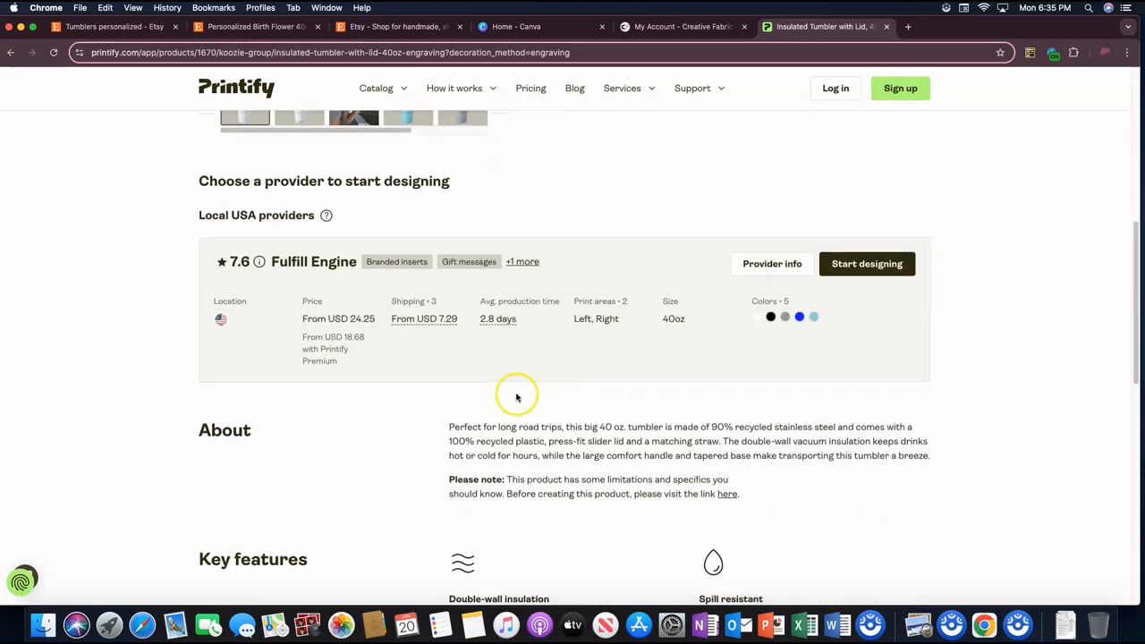
scroll(536, 373, "up", 1)
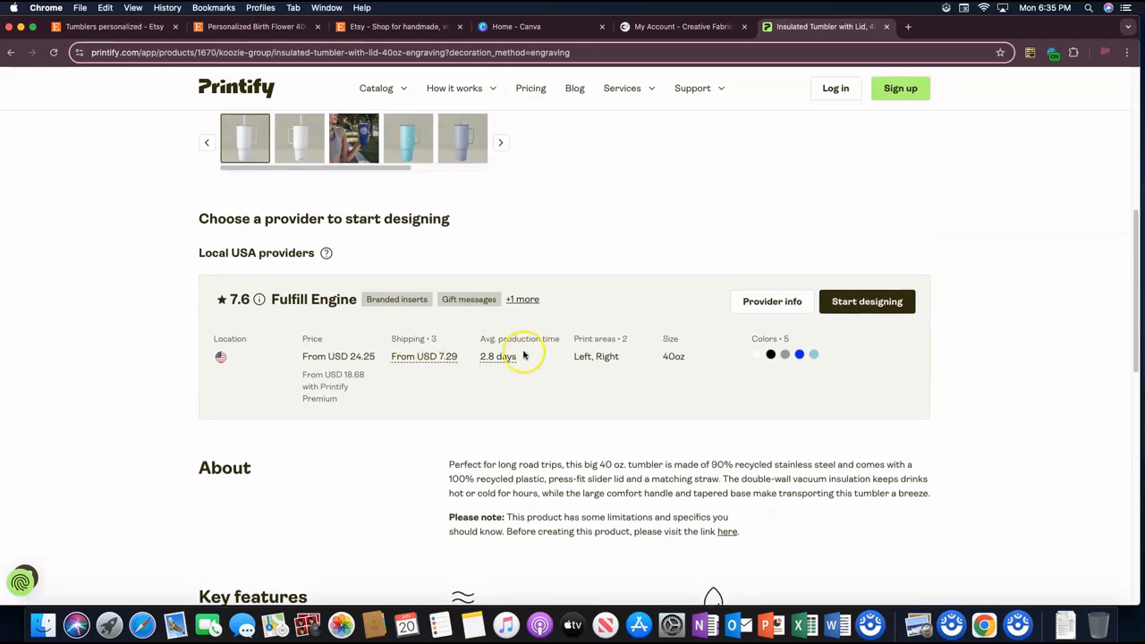
scroll(501, 347, "up", 1)
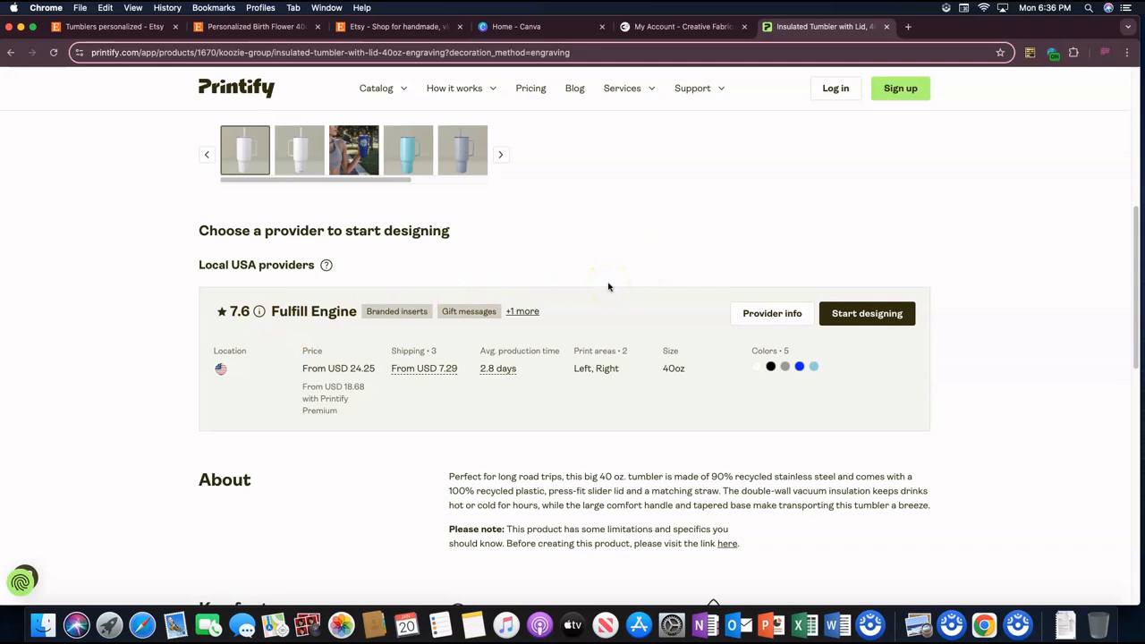
scroll(609, 286, "up", 5)
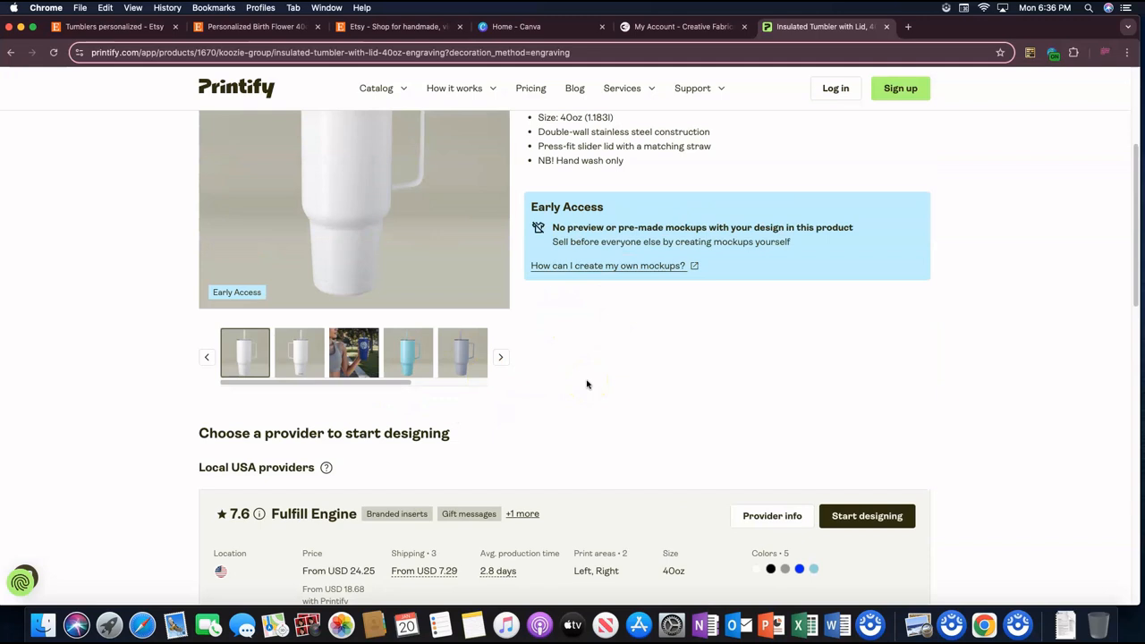
Step: Start designing the tumbler with Fulfill Engine, skip the introductory tour and help tip, and look over the tumbler's print area
left_click(890, 514)
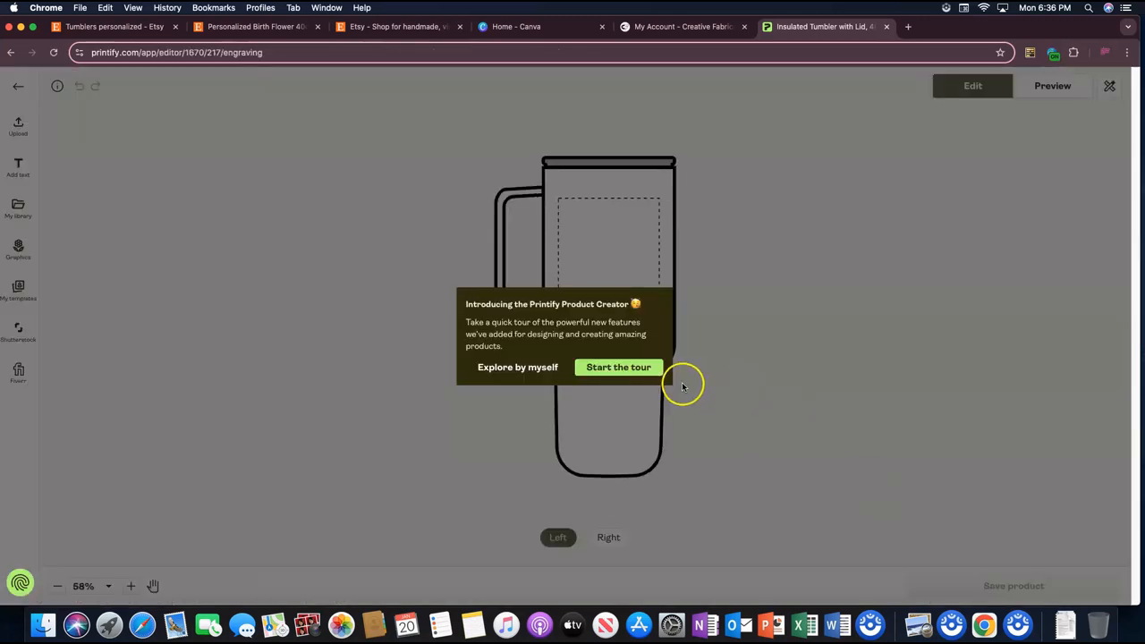
left_click(529, 369)
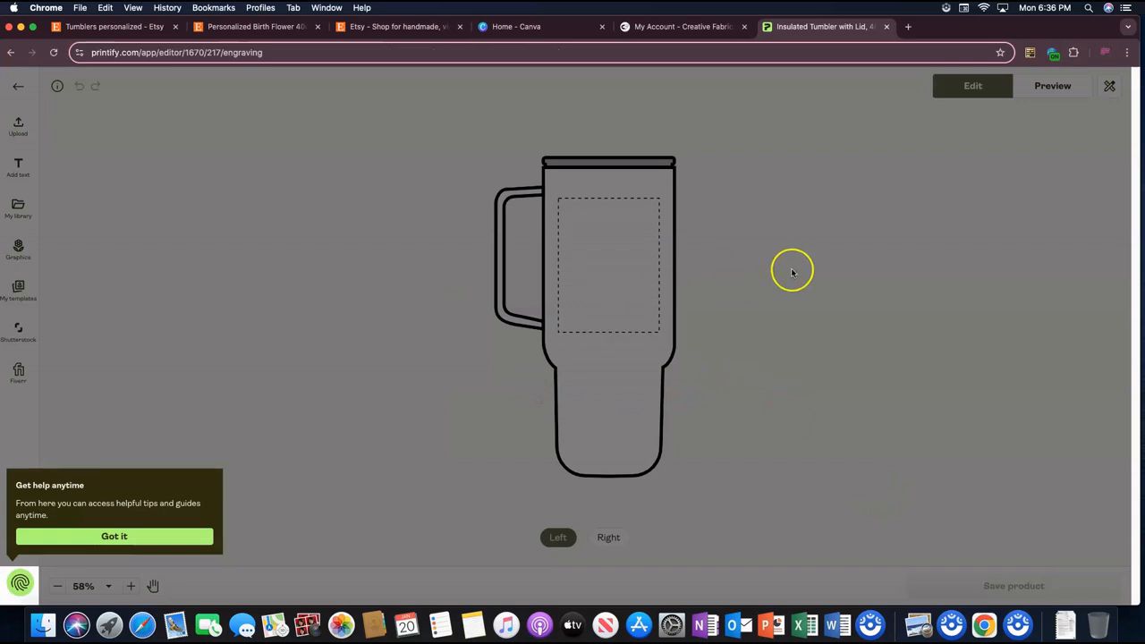
left_click(183, 546)
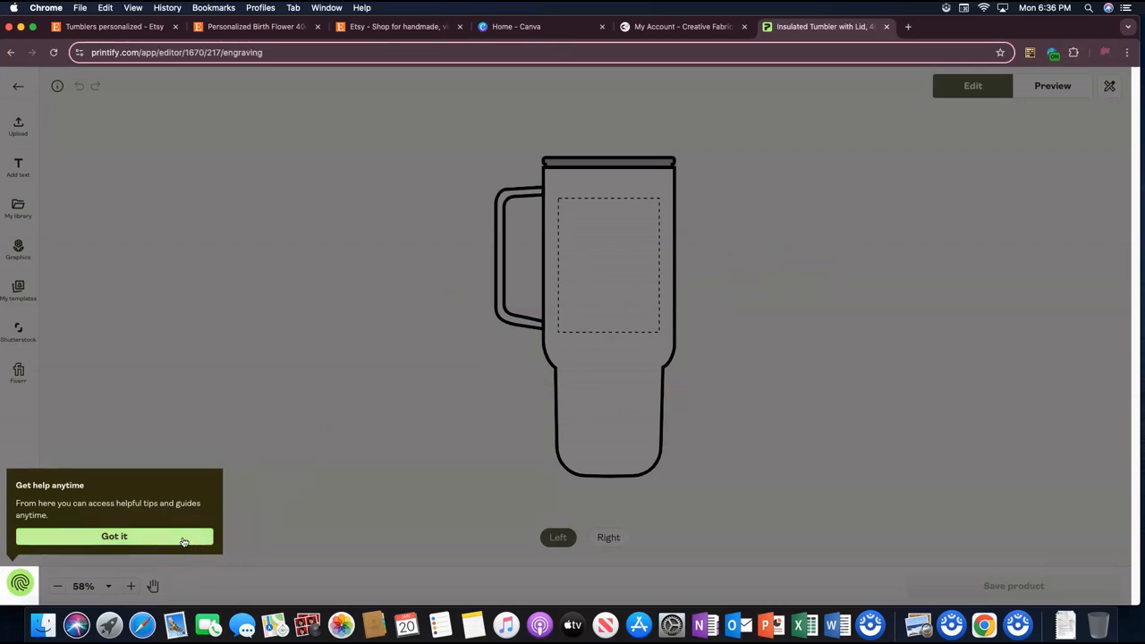
scroll(805, 268, "up", 5)
scroll(803, 271, "down", 8)
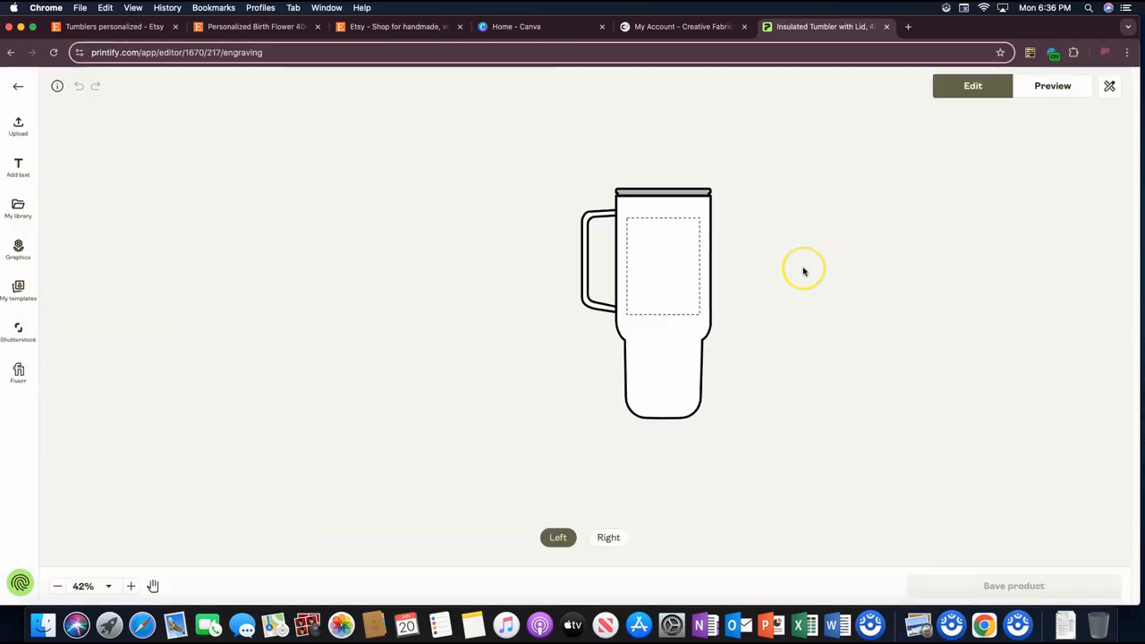
scroll(803, 272, "up", 2)
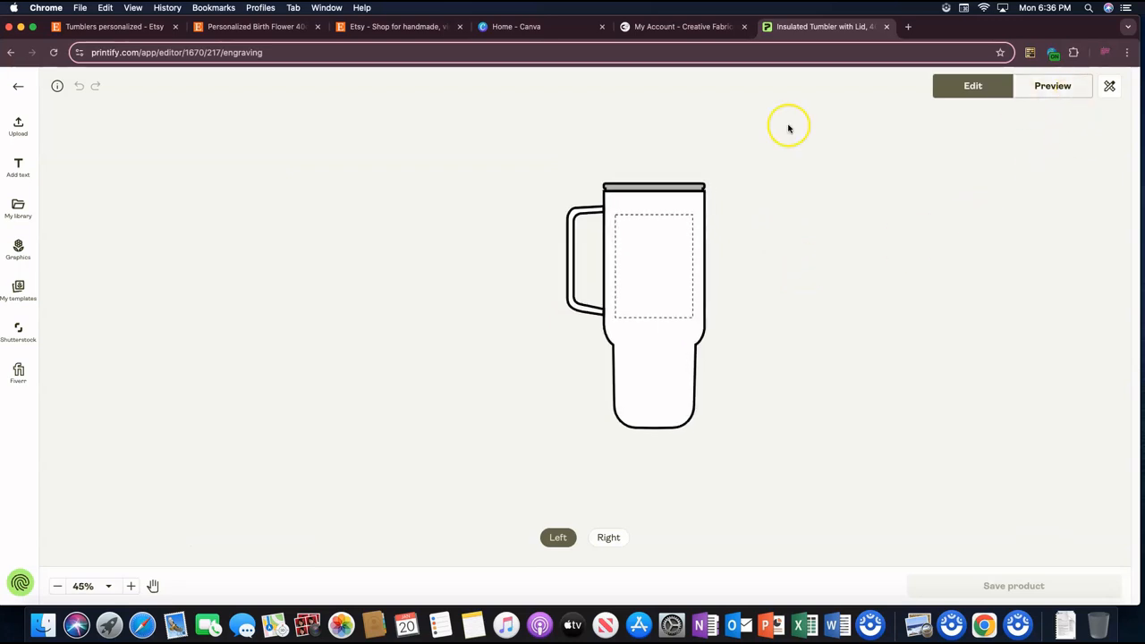
Step: Return from the design editor to the tumbler's product page and review its description, size guide and related products
left_click(15, 87)
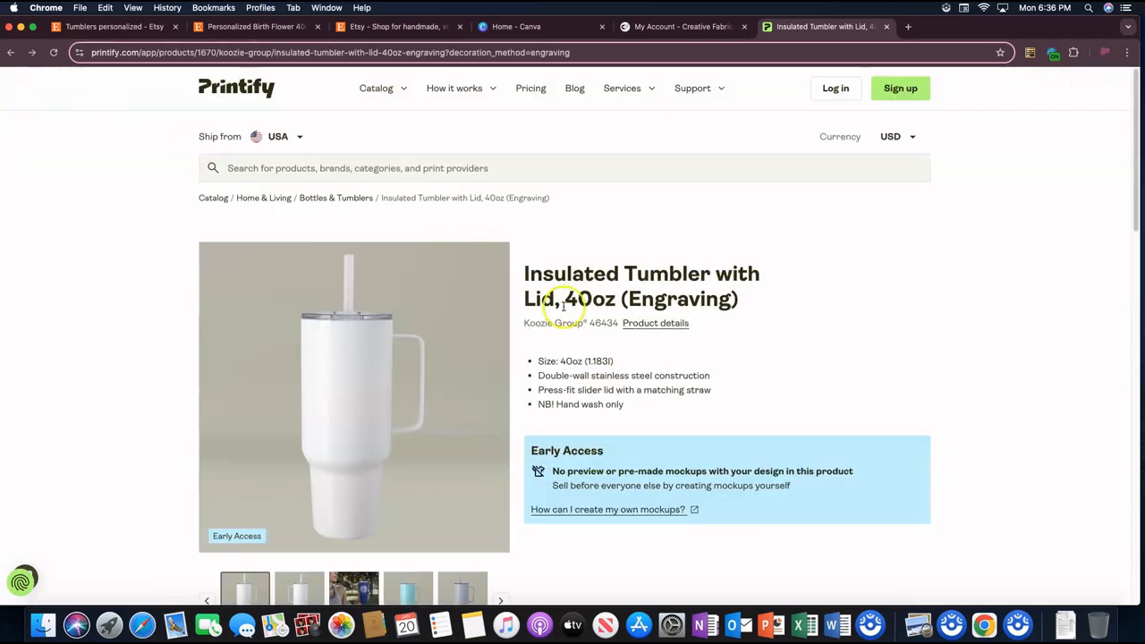
scroll(729, 352, "down", 5)
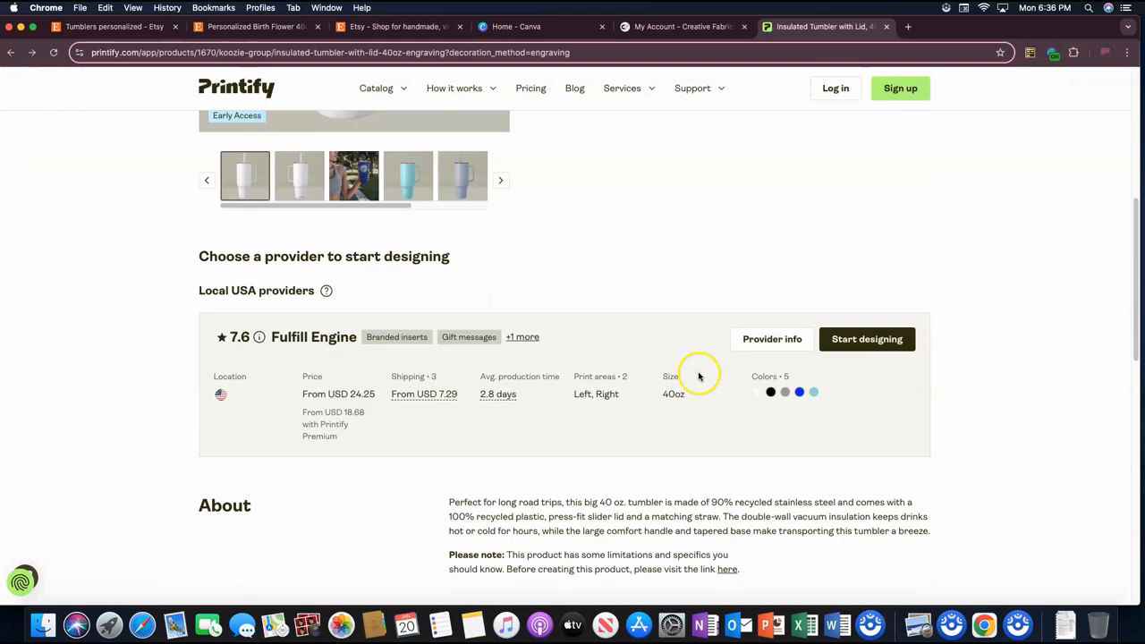
scroll(680, 380, "down", 8)
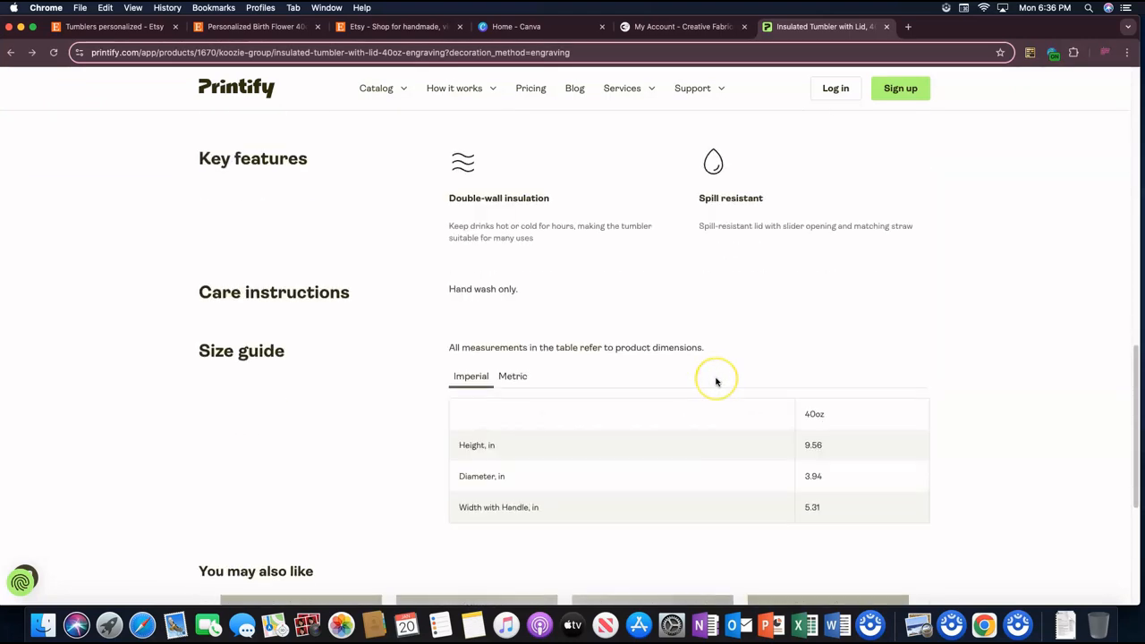
scroll(716, 382, "up", 1)
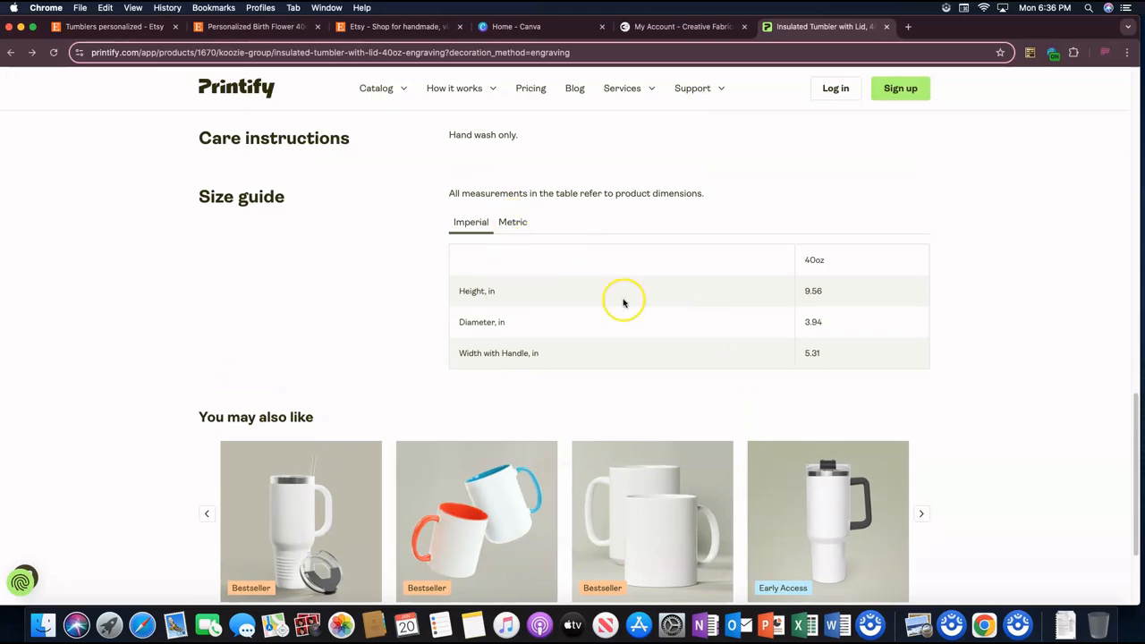
scroll(686, 310, "down", 2)
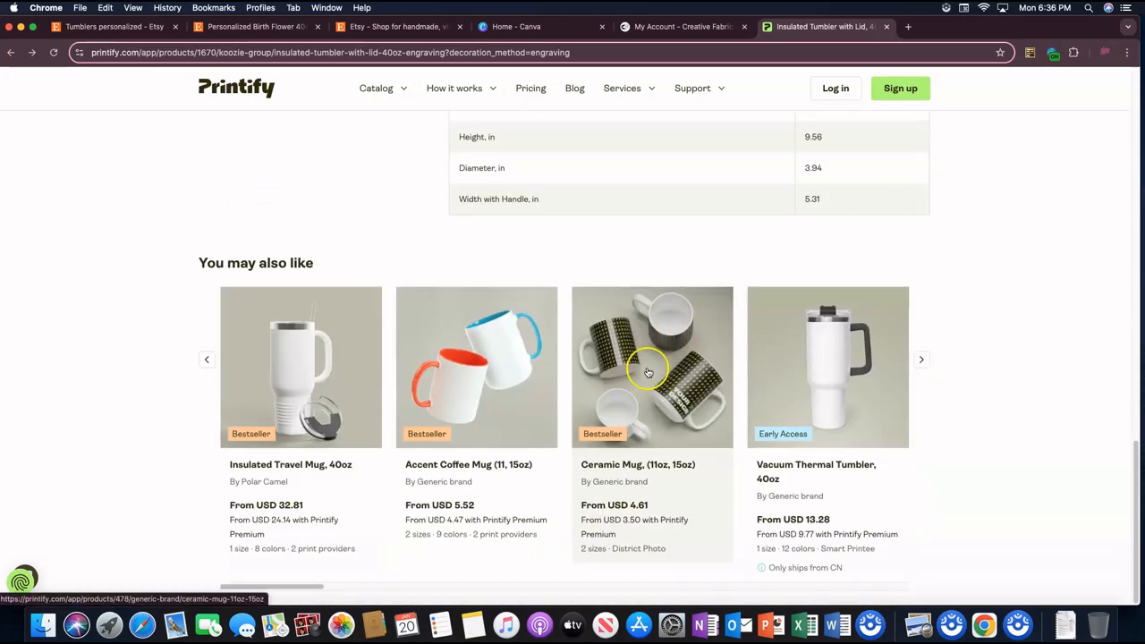
scroll(648, 372, "up", 8)
scroll(627, 364, "up", 2)
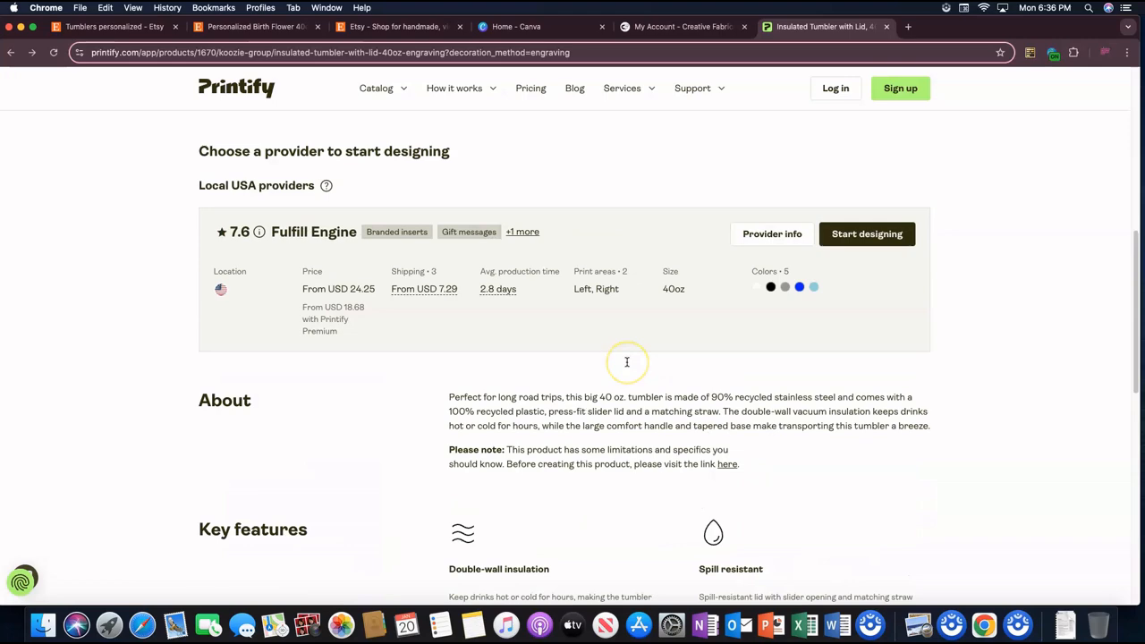
scroll(817, 302, "up", 1)
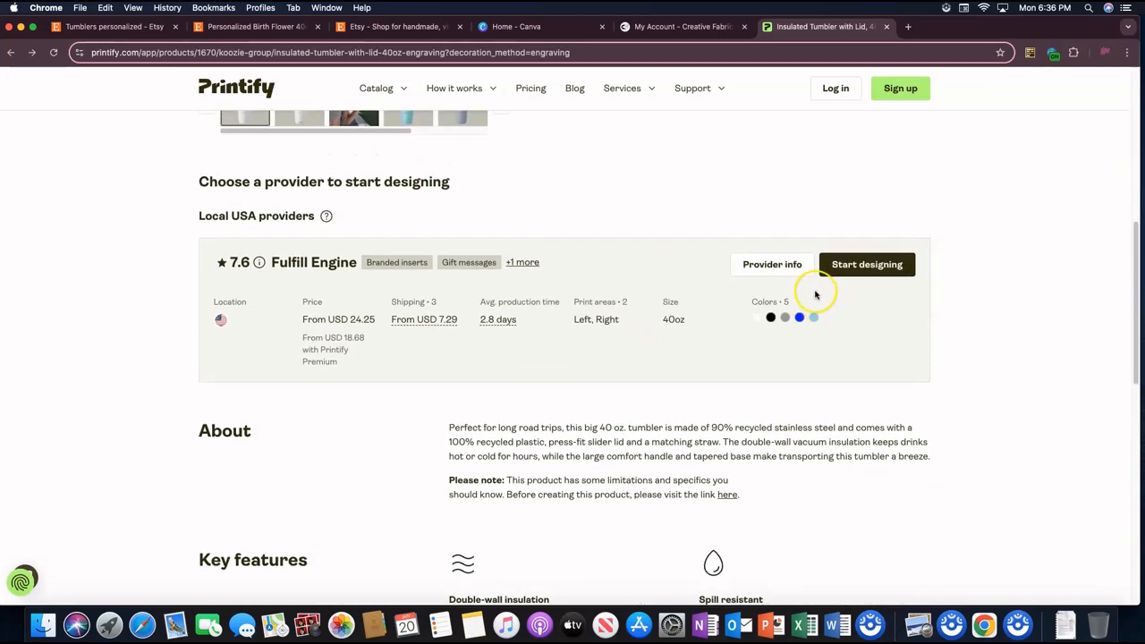
scroll(729, 302, "up", 5)
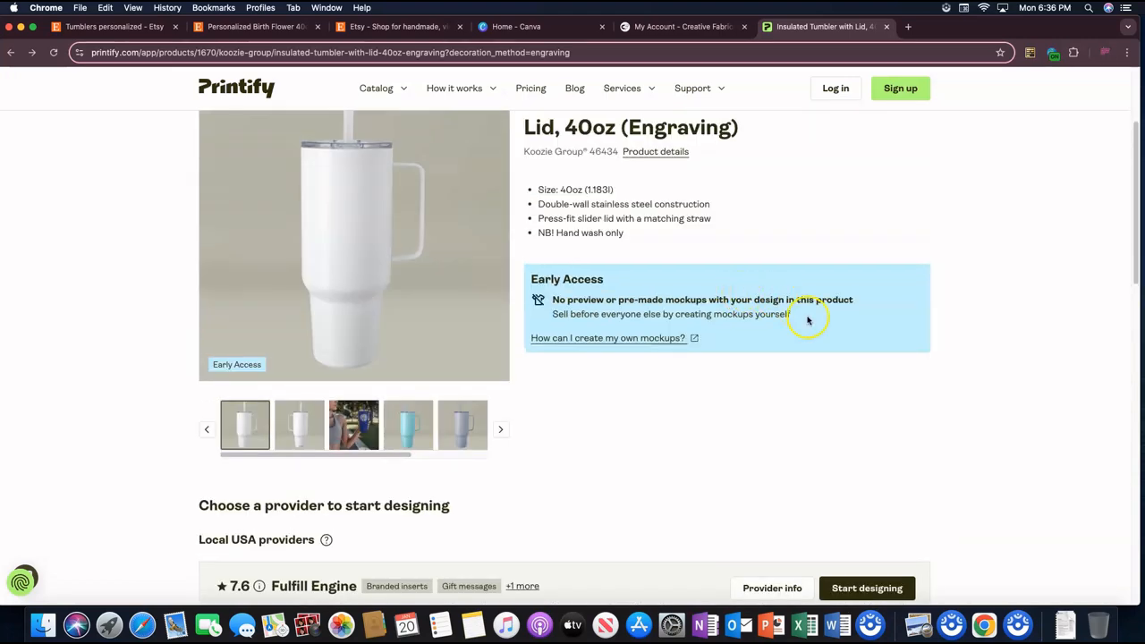
scroll(774, 344, "up", 2)
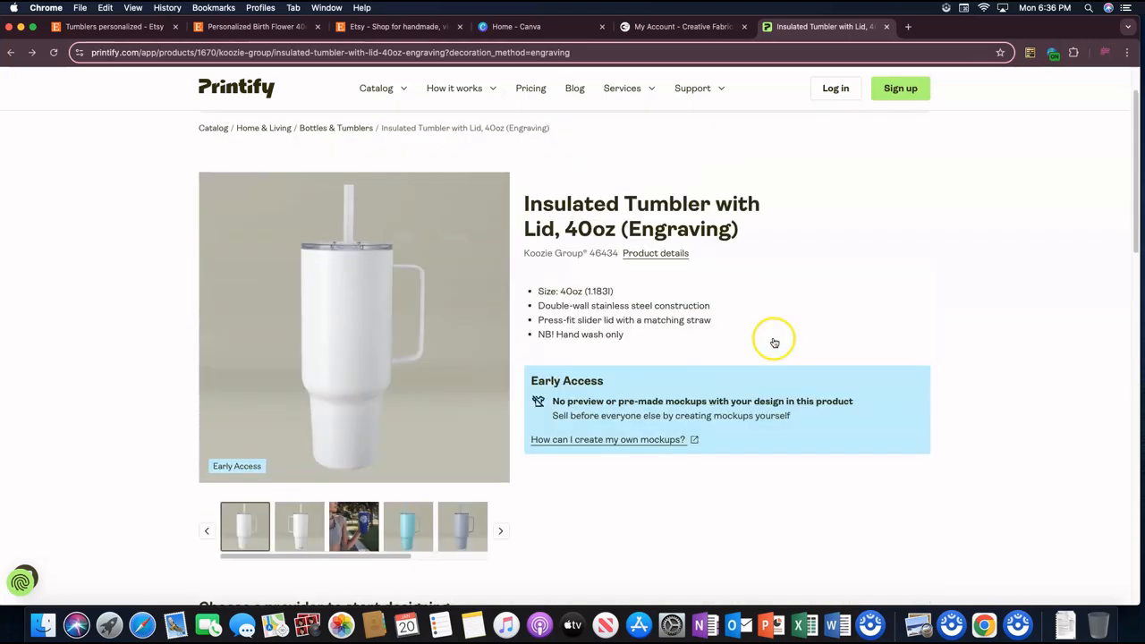
Step: Jump to the engraved tumbler's product details and check its key features, care instructions and size guide
left_click(651, 256)
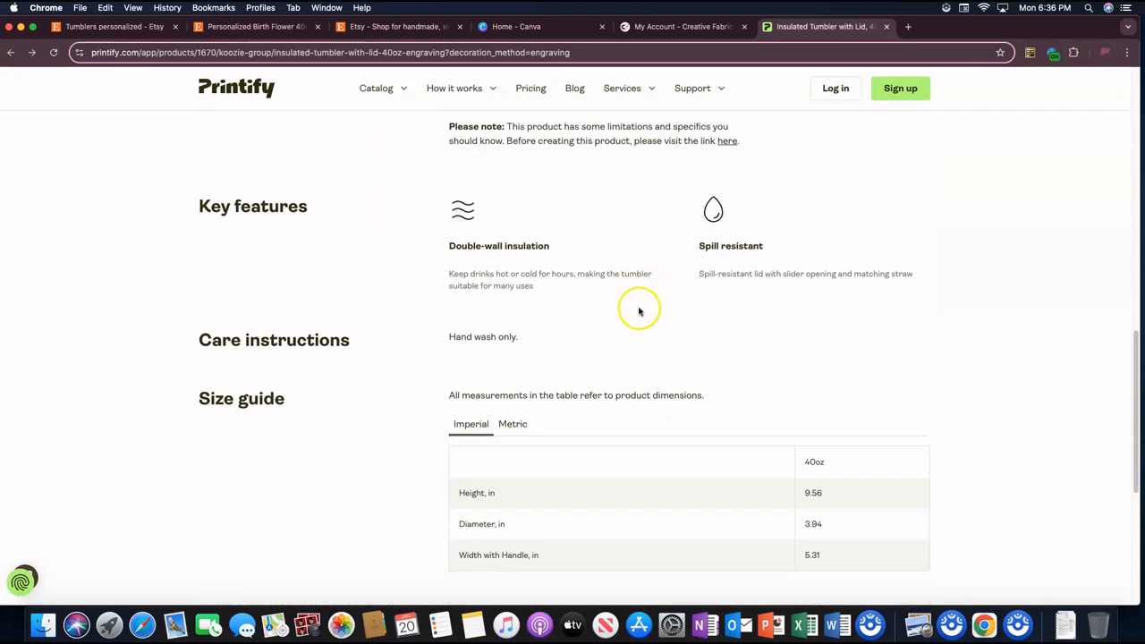
scroll(646, 321, "down", 3)
scroll(650, 316, "down", 2)
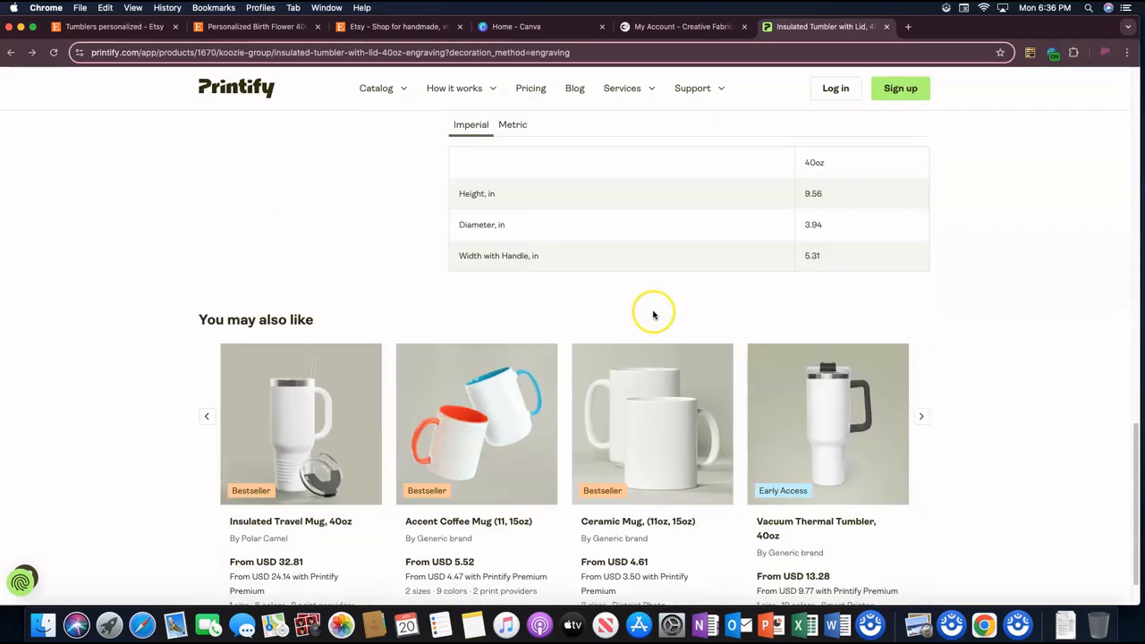
scroll(760, 324, "up", 15)
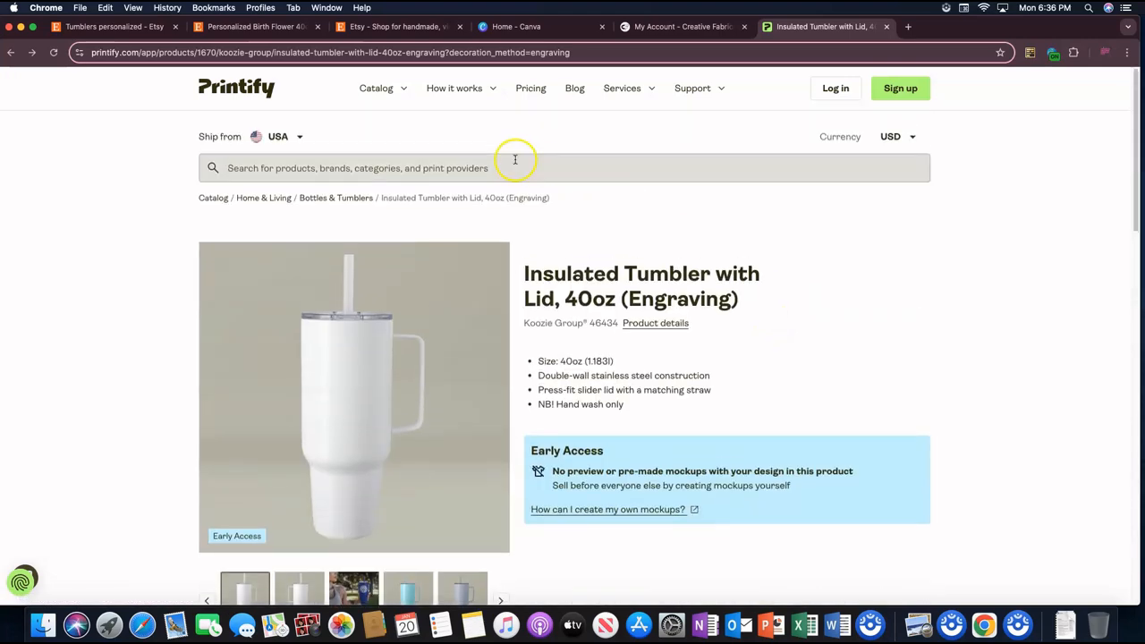
Step: Reopen the Bottles & Tumblers category from the catalog and open the Skinny Tumbler with Straw, 20oz
mouse_move(379, 85)
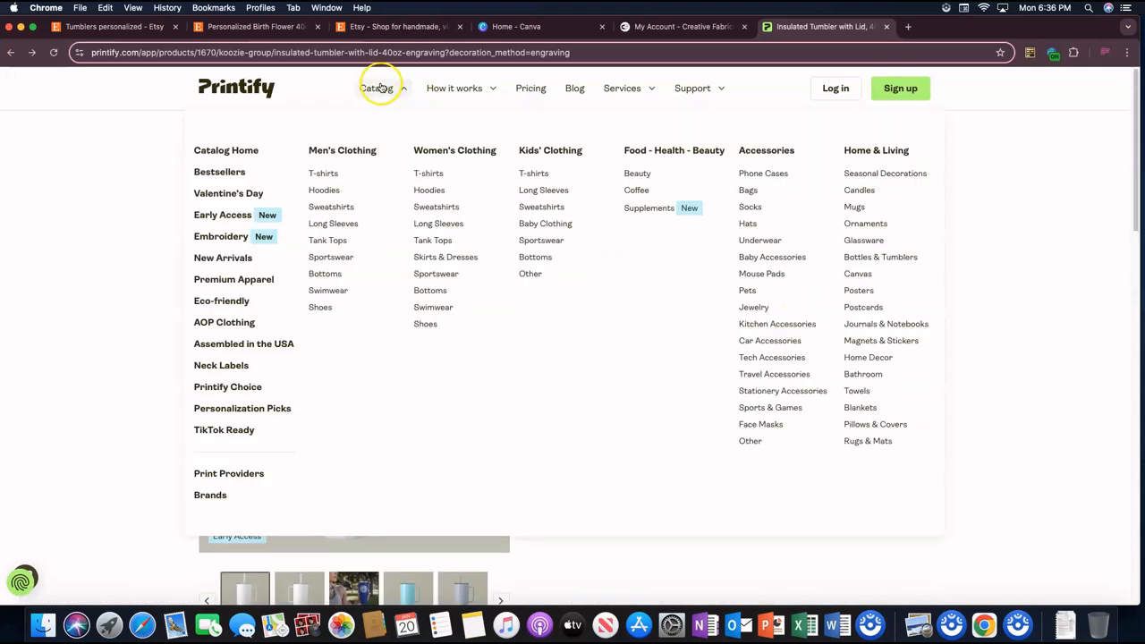
left_click(884, 257)
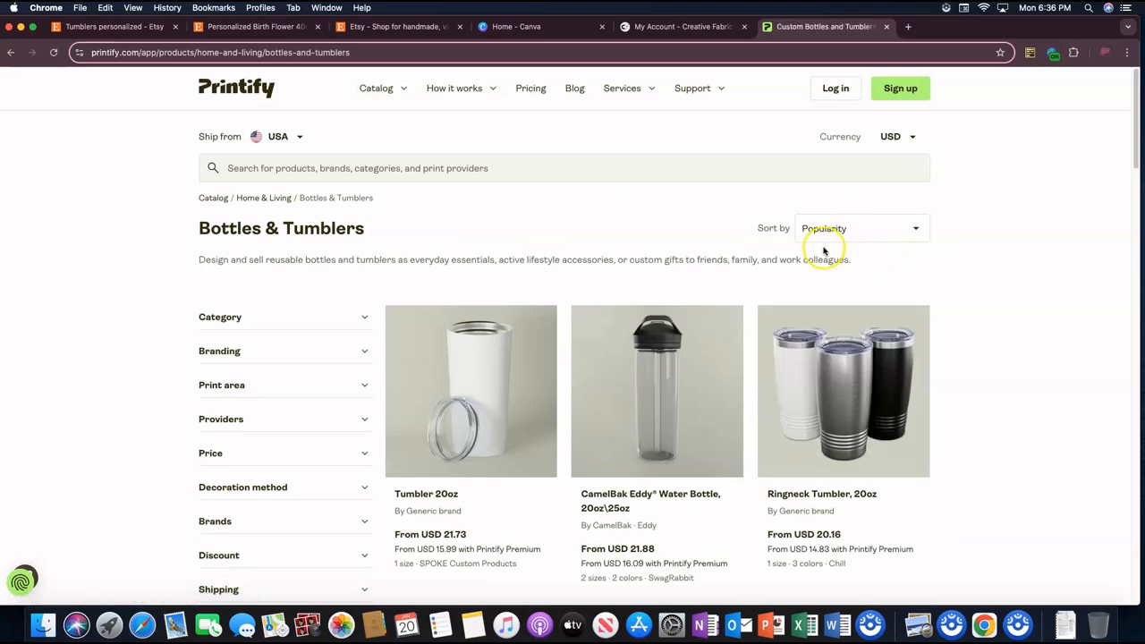
scroll(903, 317, "down", 4)
scroll(904, 316, "down", 1)
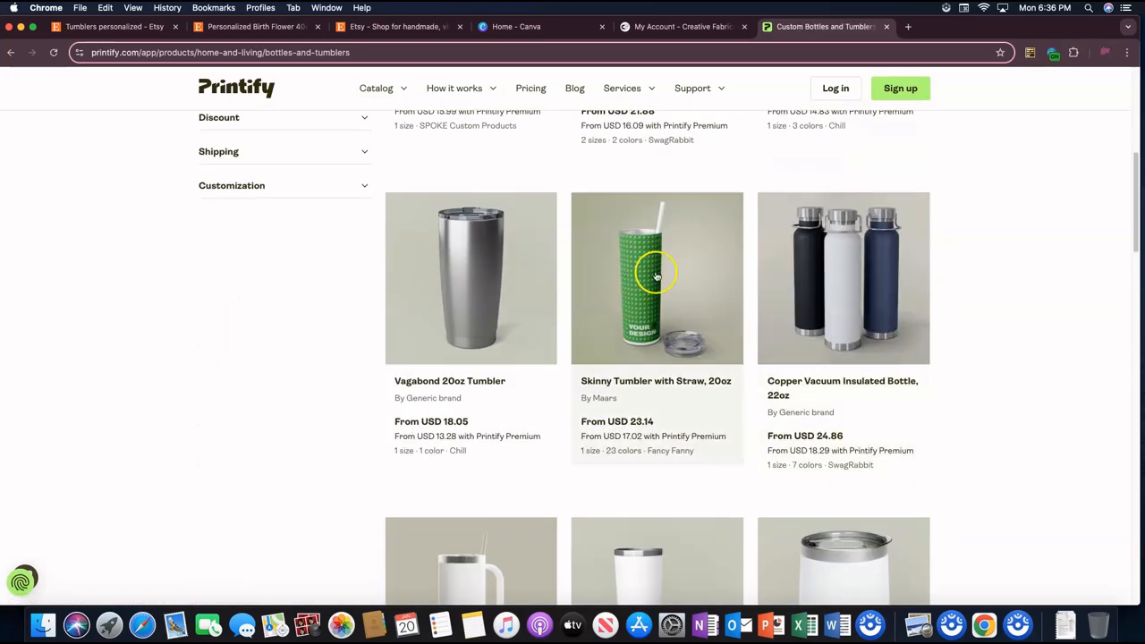
left_click(634, 285)
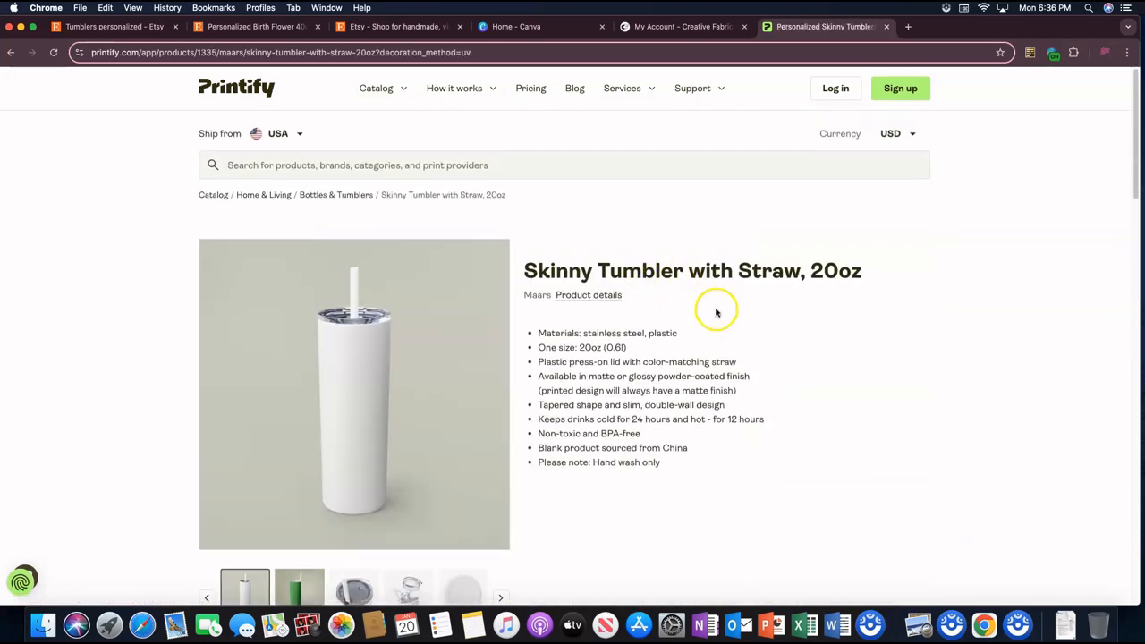
Step: Review the provider options for the 20oz Skinny Tumbler with Straw and start designing it with Fancy Fanny
scroll(715, 310, "down", 2)
scroll(716, 311, "down", 4)
scroll(749, 307, "down", 4)
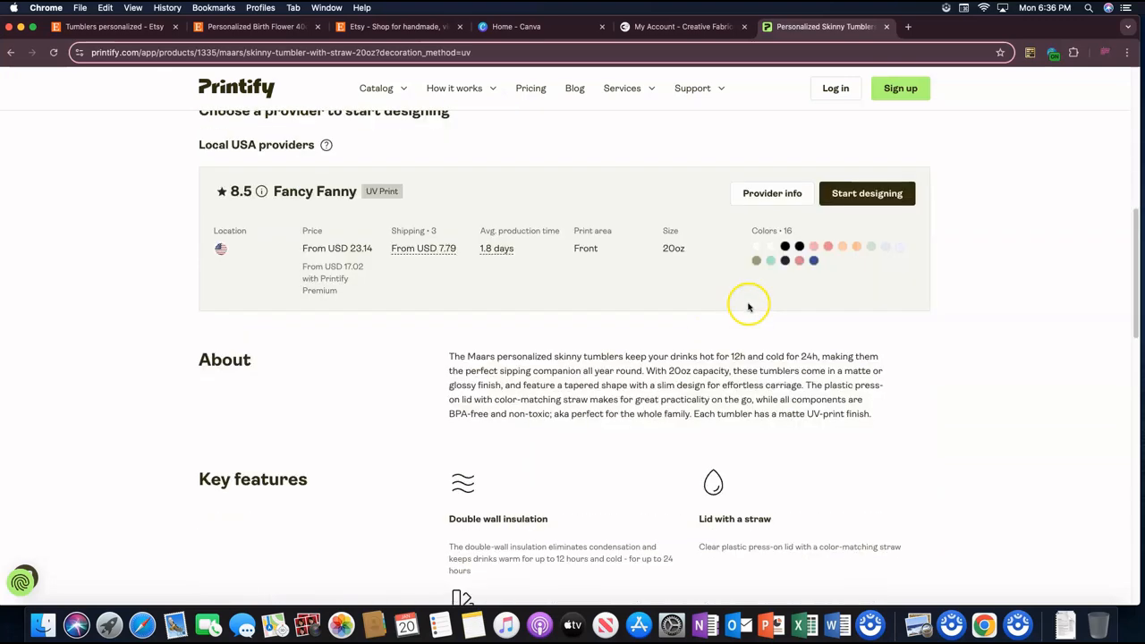
scroll(660, 312, "up", 2)
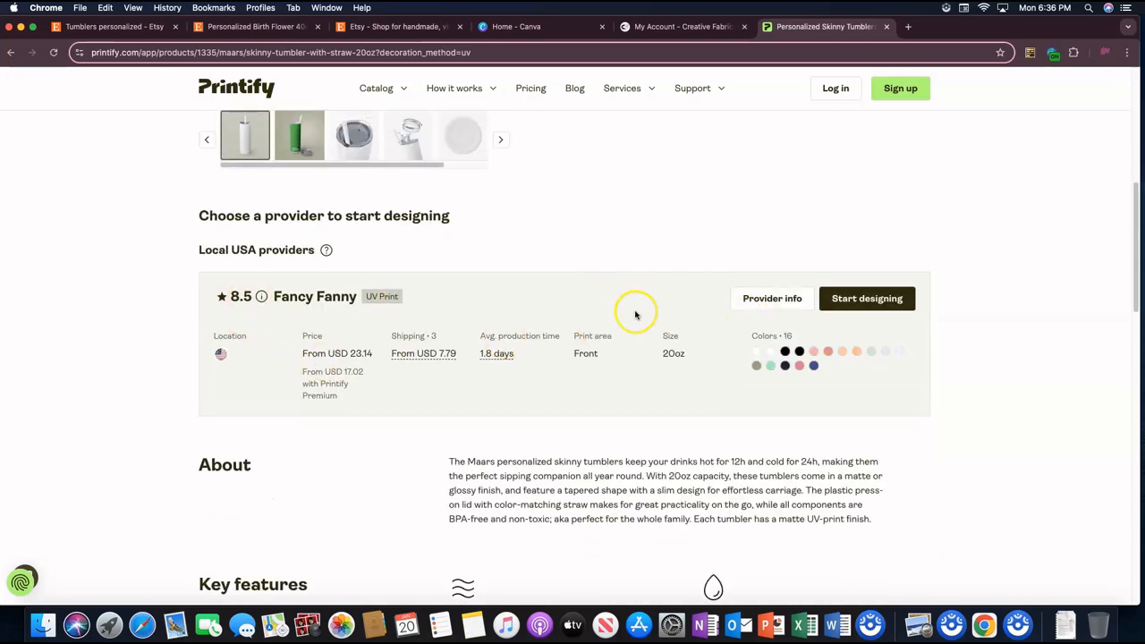
left_click(897, 303)
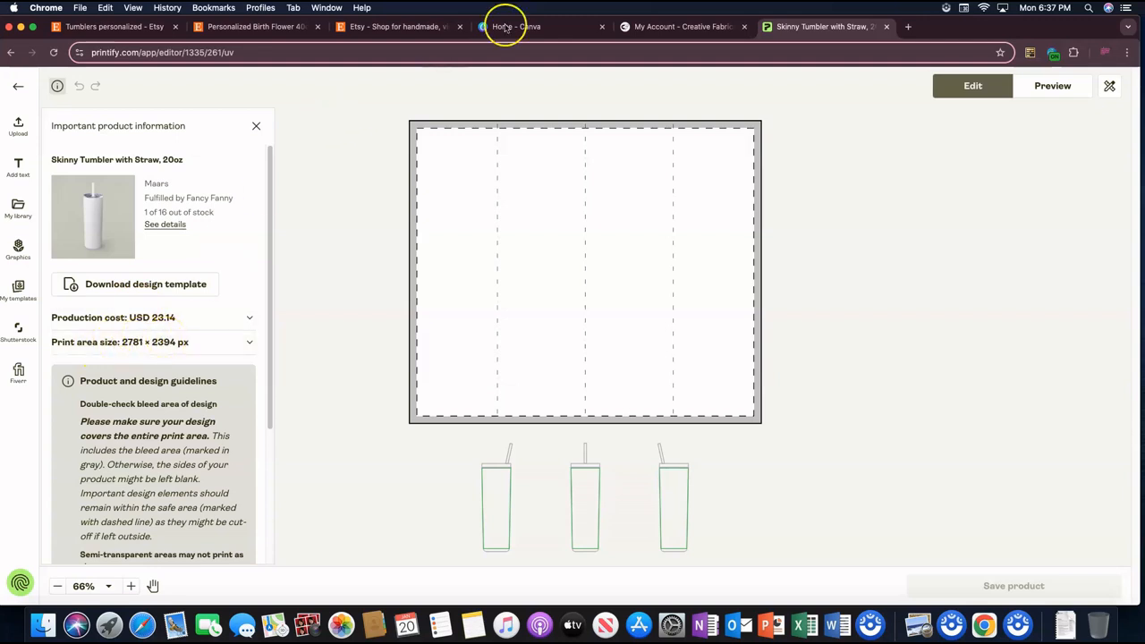
Step: Switch to Canva, create a custom-size design of 2781 × 2394 px, and compare it with the tumbler's print area in Printify
left_click(534, 29)
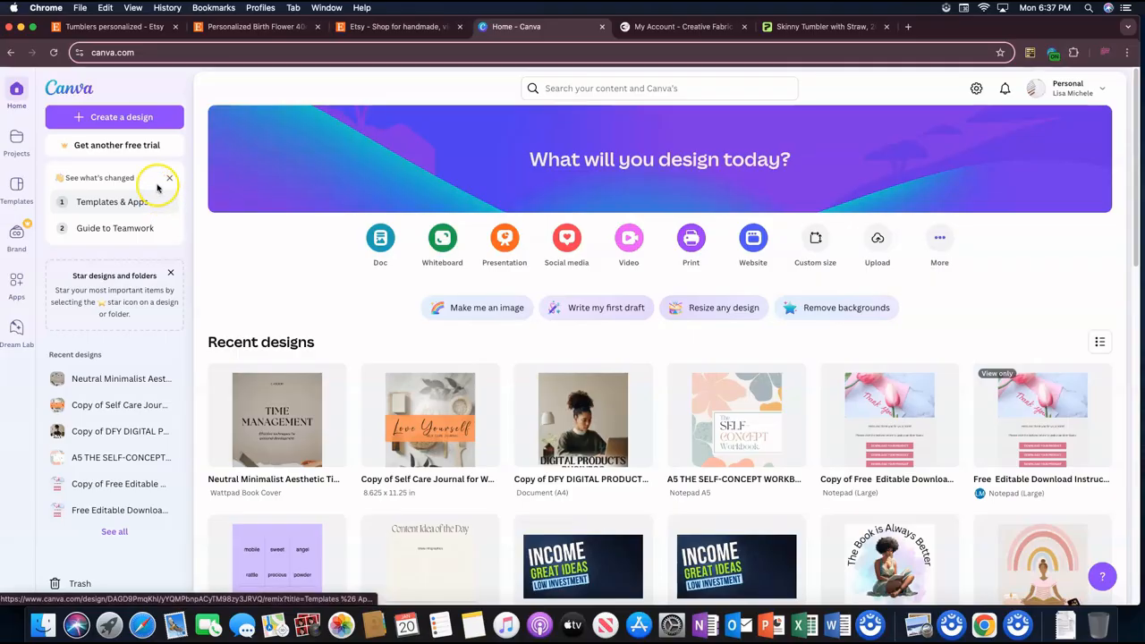
left_click(135, 118)
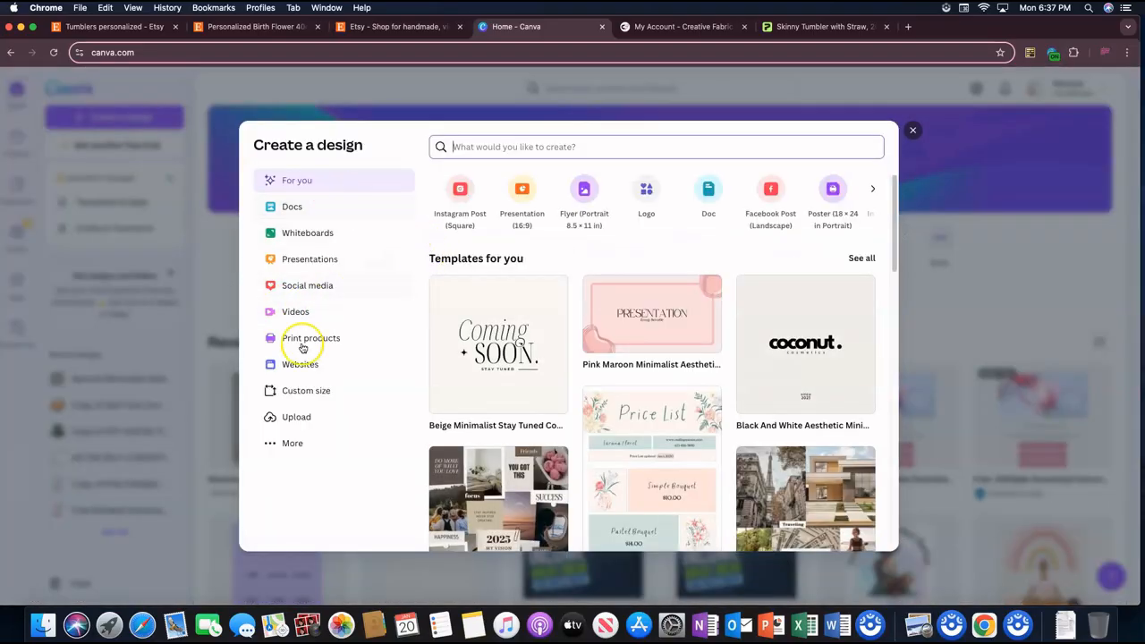
left_click(306, 391)
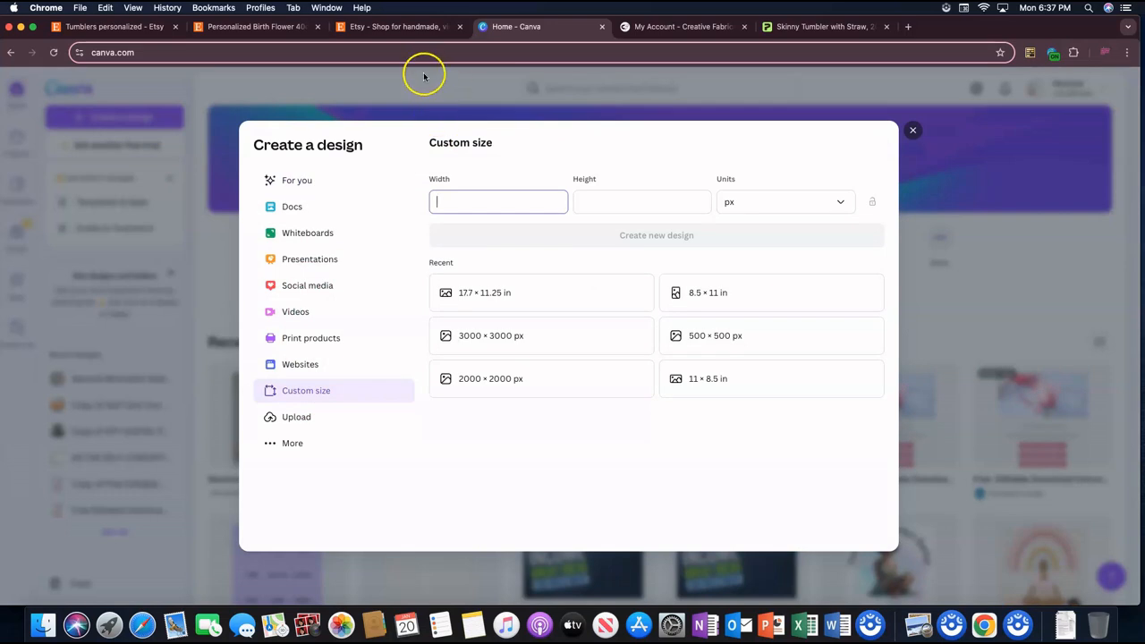
left_click(800, 24)
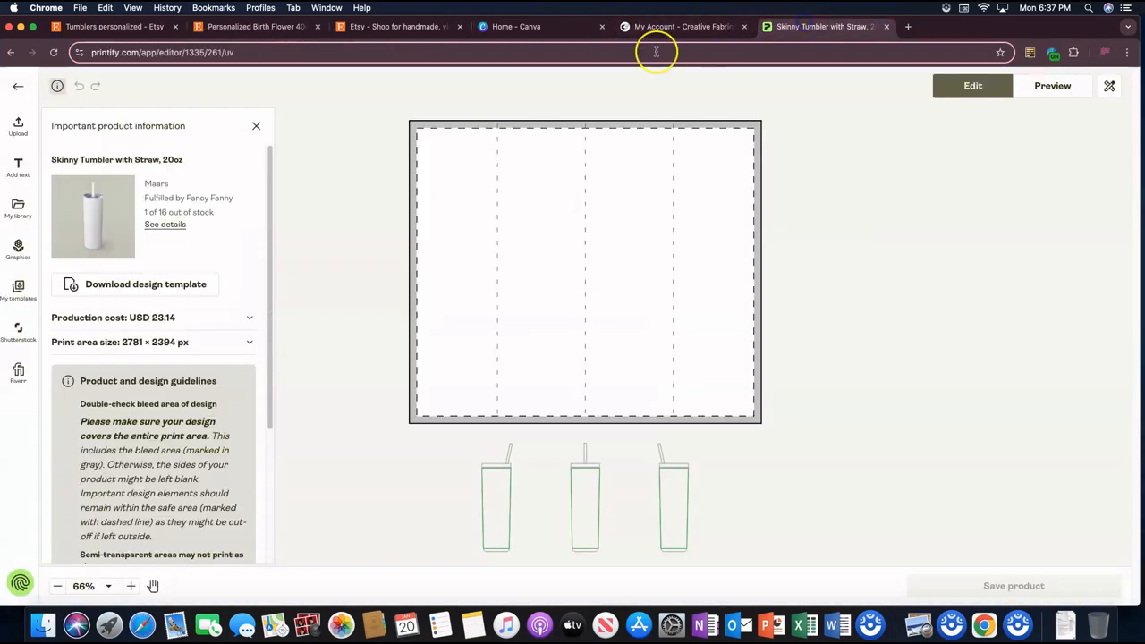
left_click(556, 28)
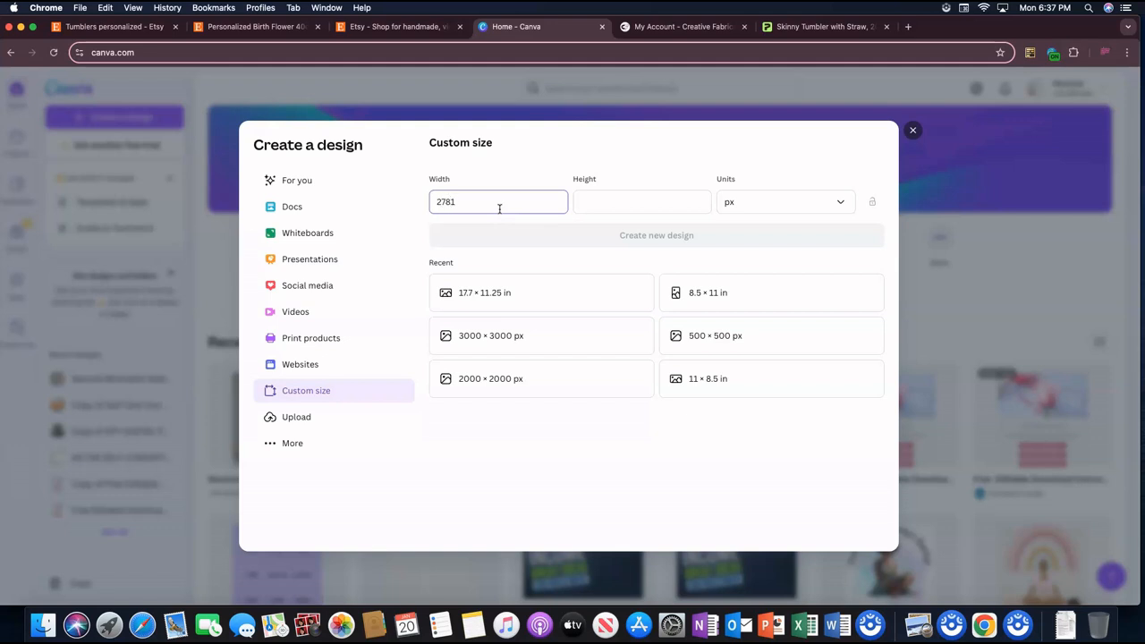
key("Tab")
left_click(823, 26)
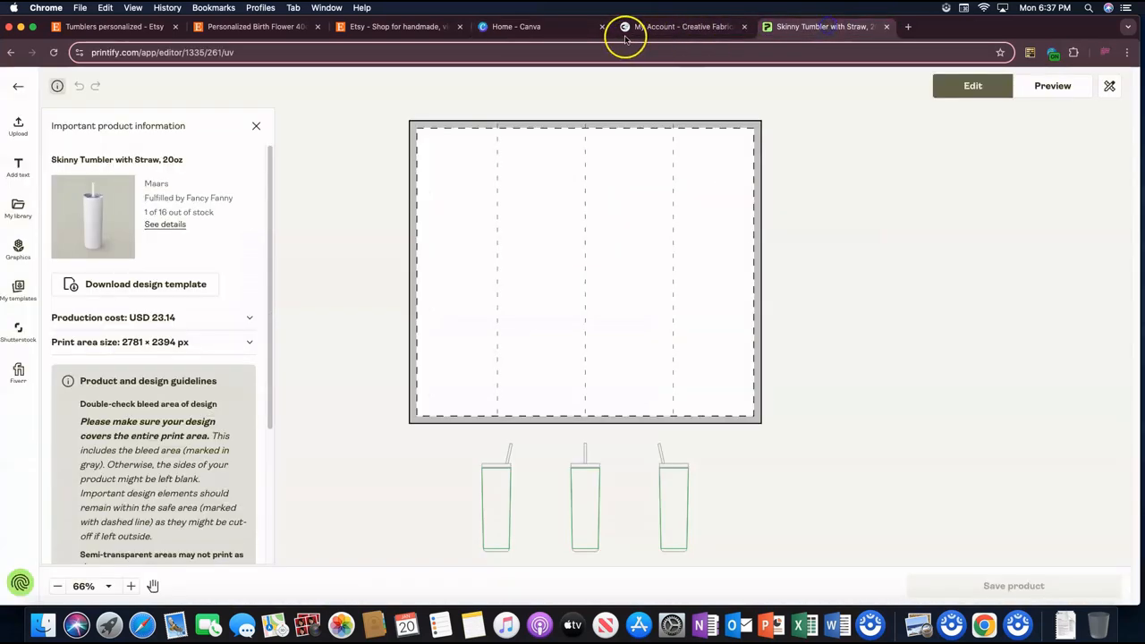
left_click(556, 29)
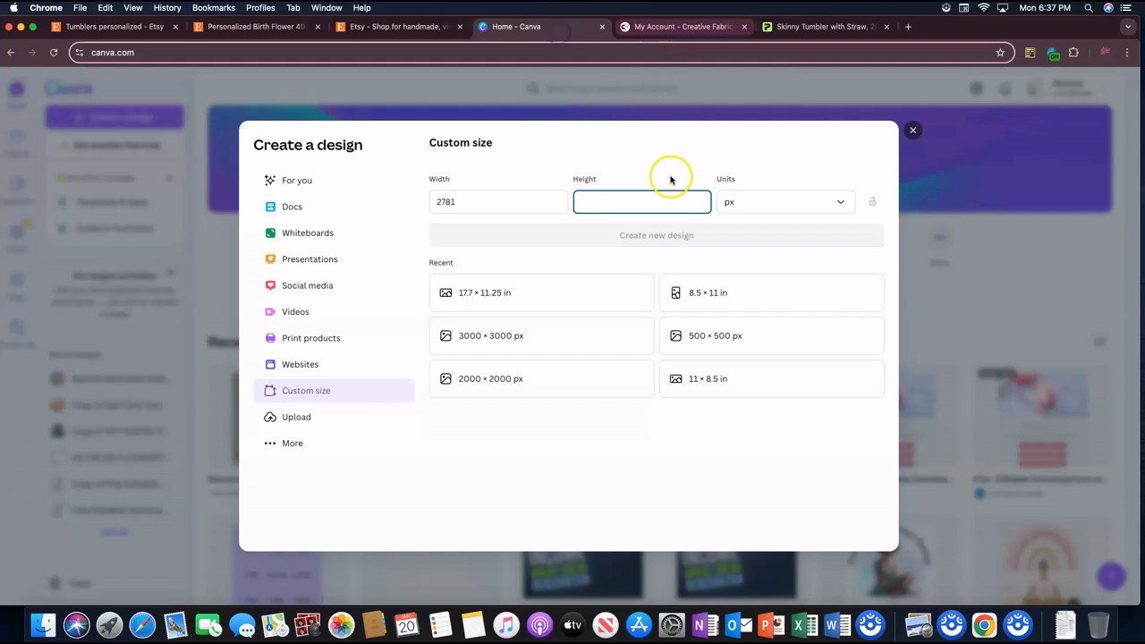
type("2394")
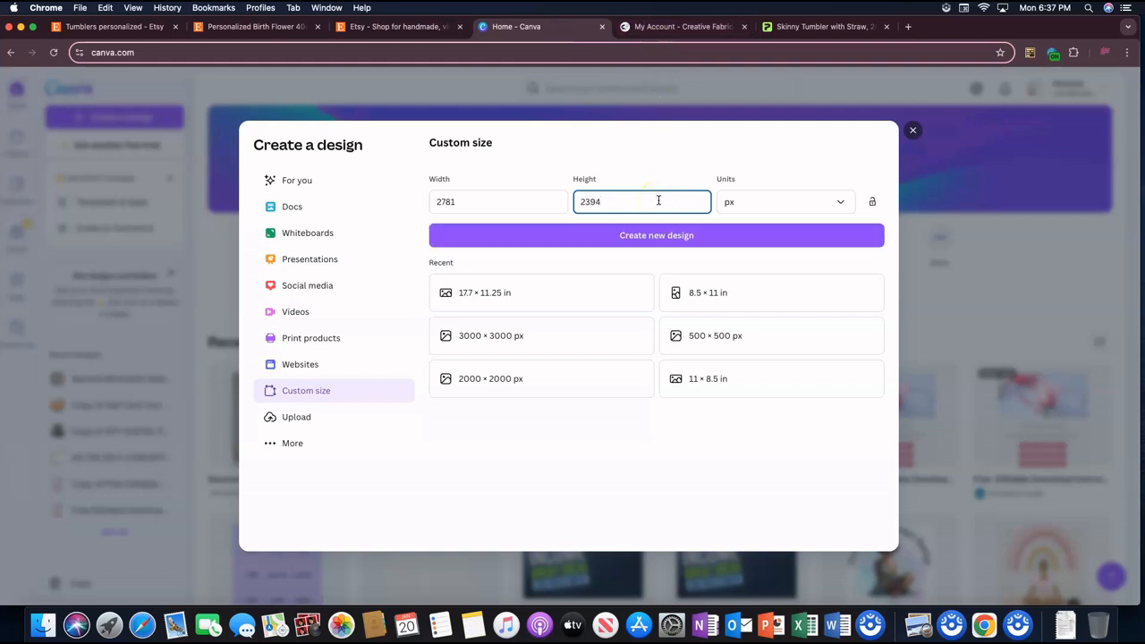
left_click(658, 236)
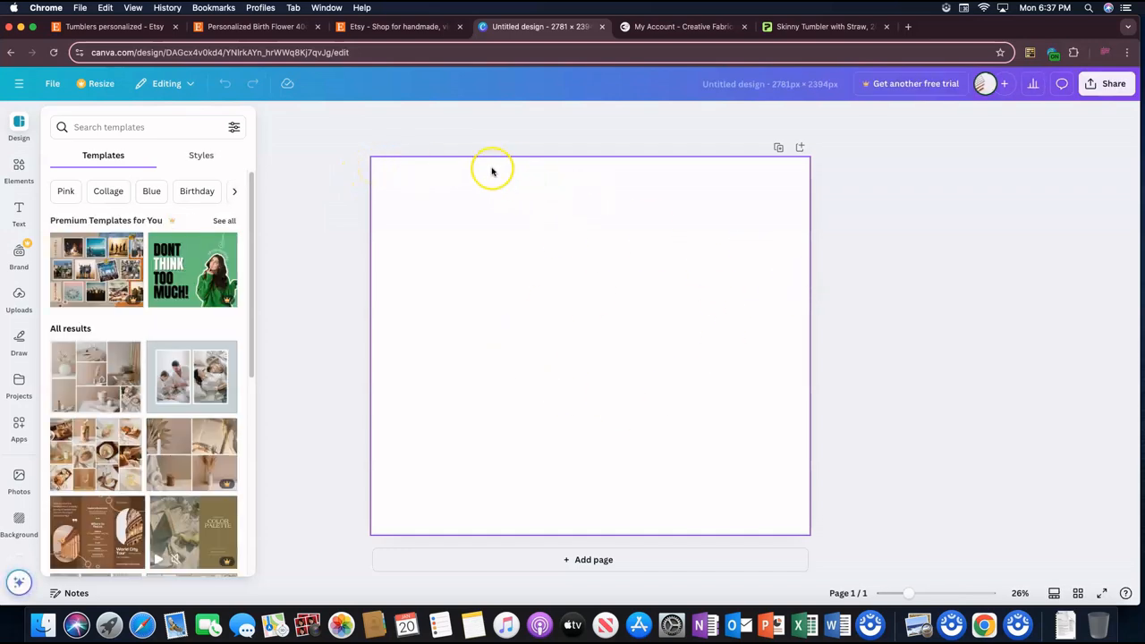
left_click(783, 29)
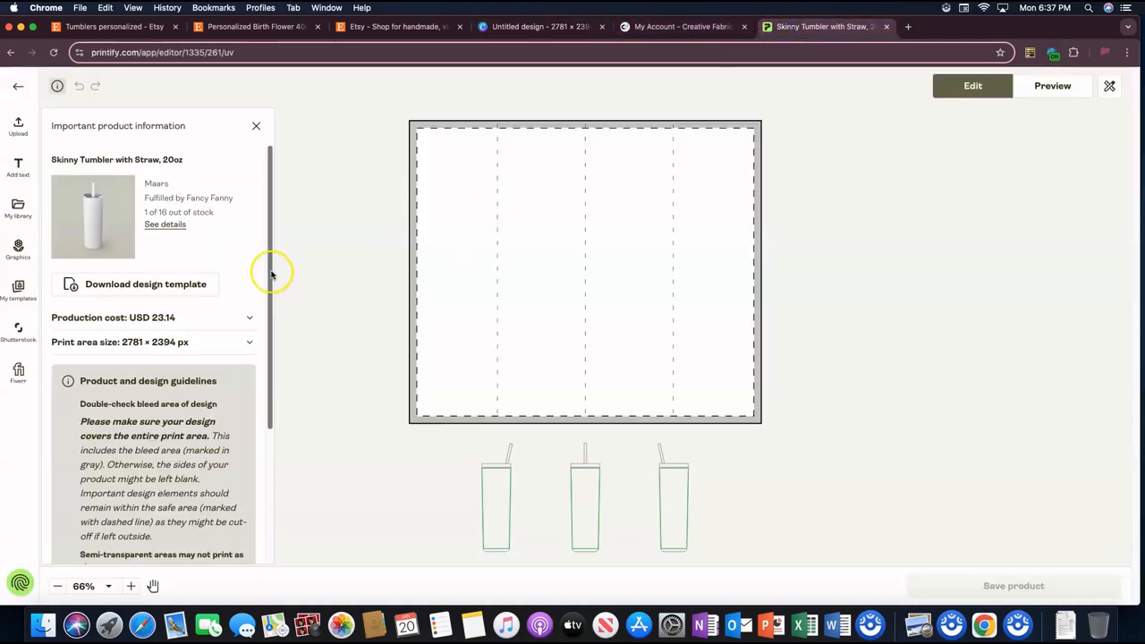
left_click(562, 27)
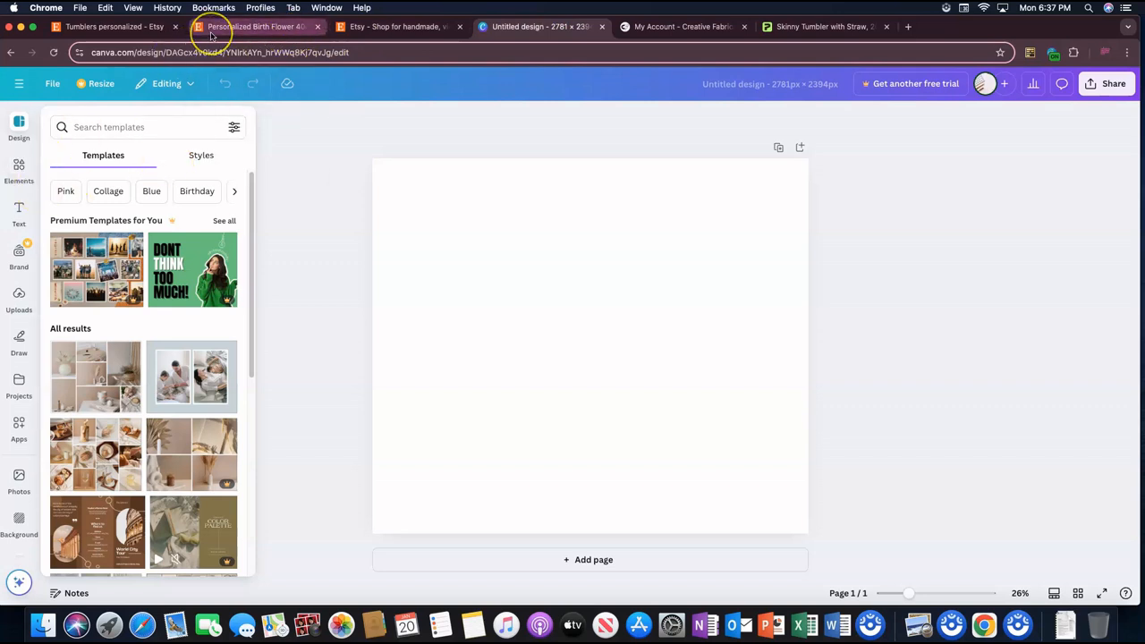
Step: Search Canva's elements for "flowers" and show all matching graphics
left_click(19, 170)
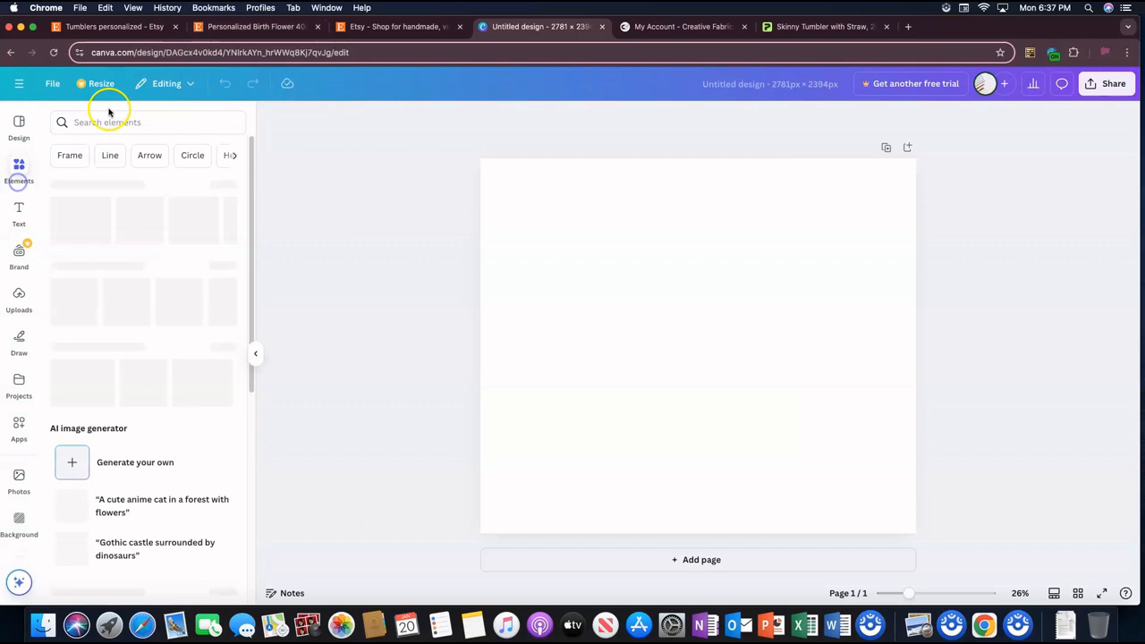
left_click(121, 121)
type("fl")
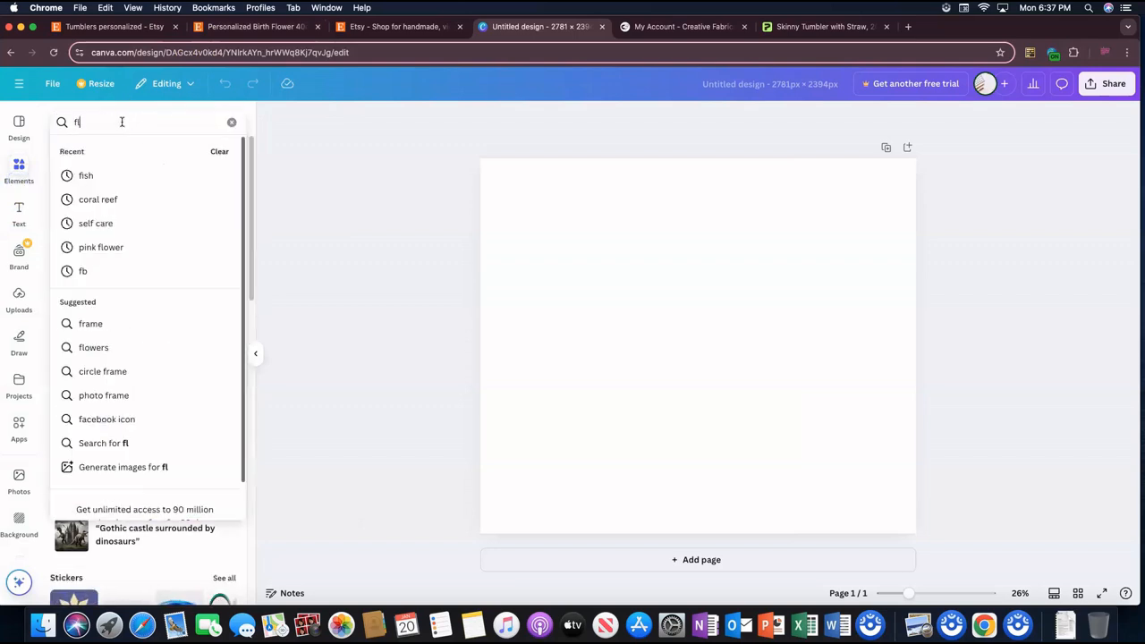
type("owers")
key("Return")
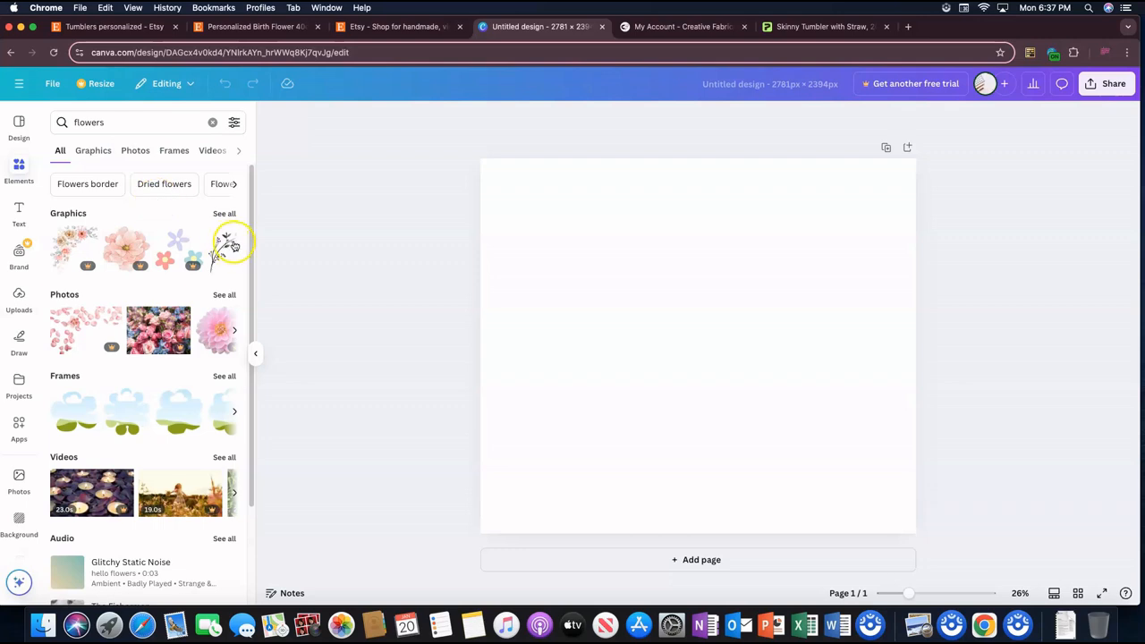
left_click(224, 214)
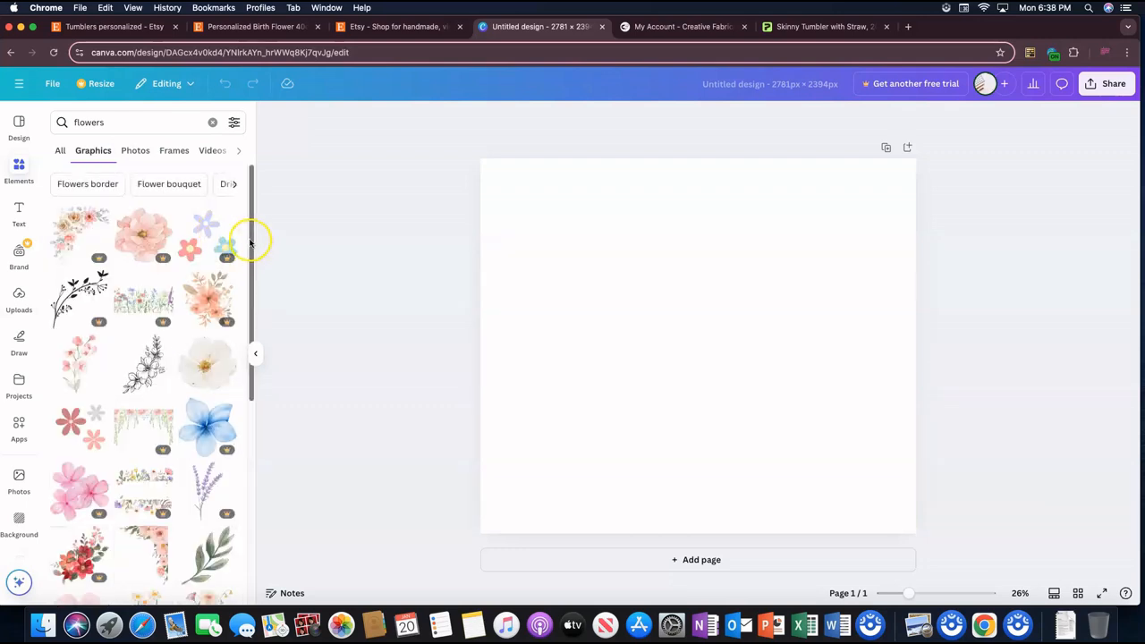
Step: Look over the color, orientation, animation and cut-out filters available for the flower graphics
left_click(234, 121)
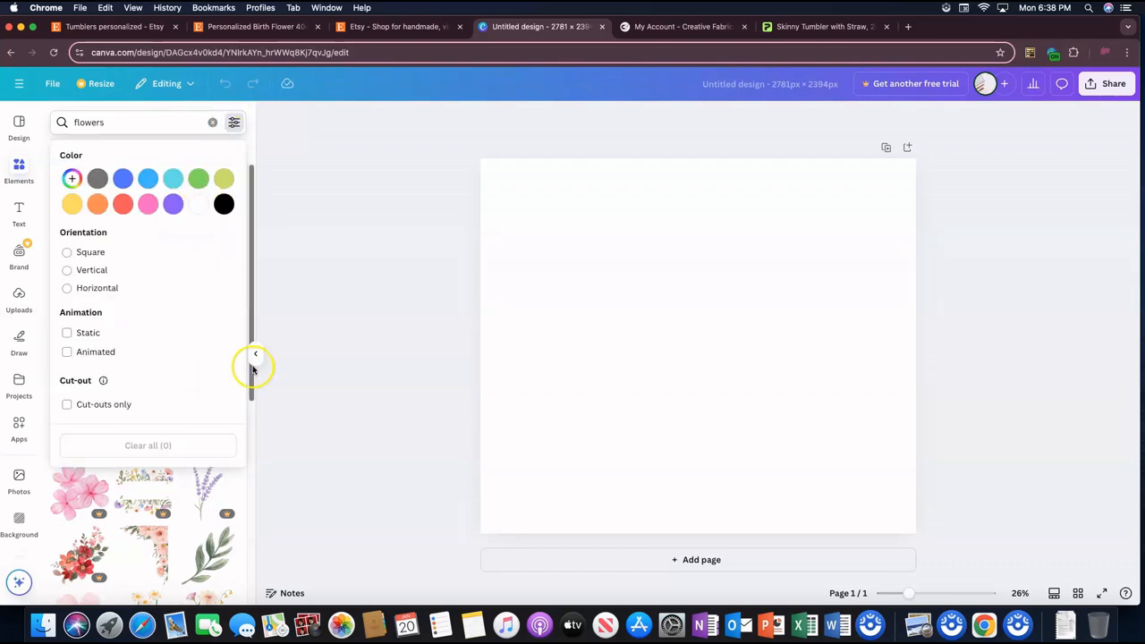
left_click(253, 358)
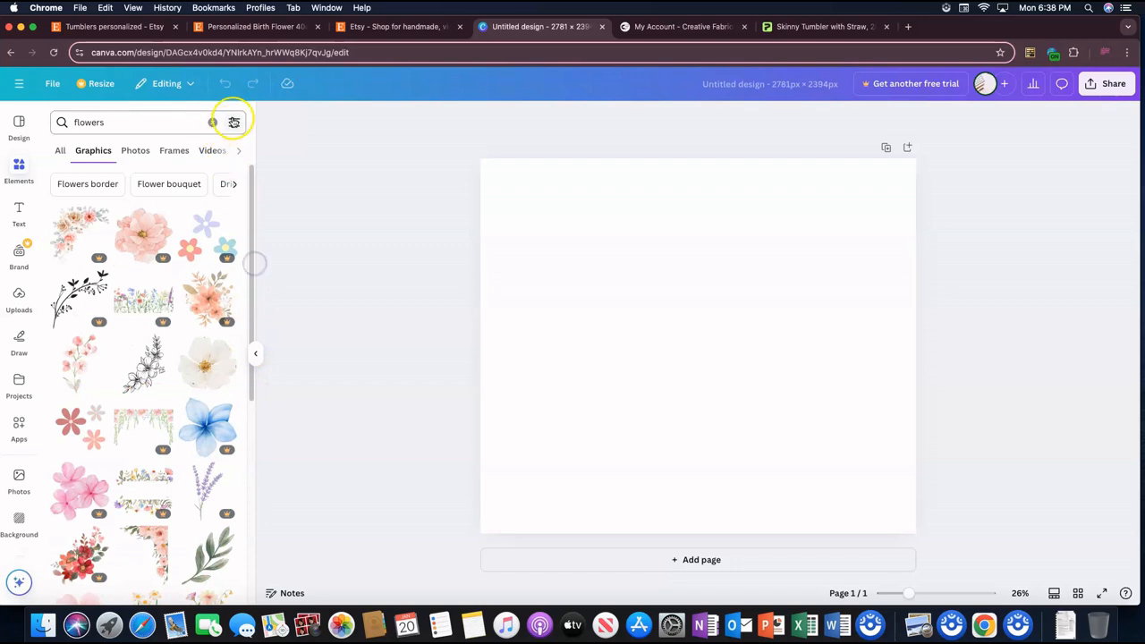
left_click(234, 122)
left_click(250, 256)
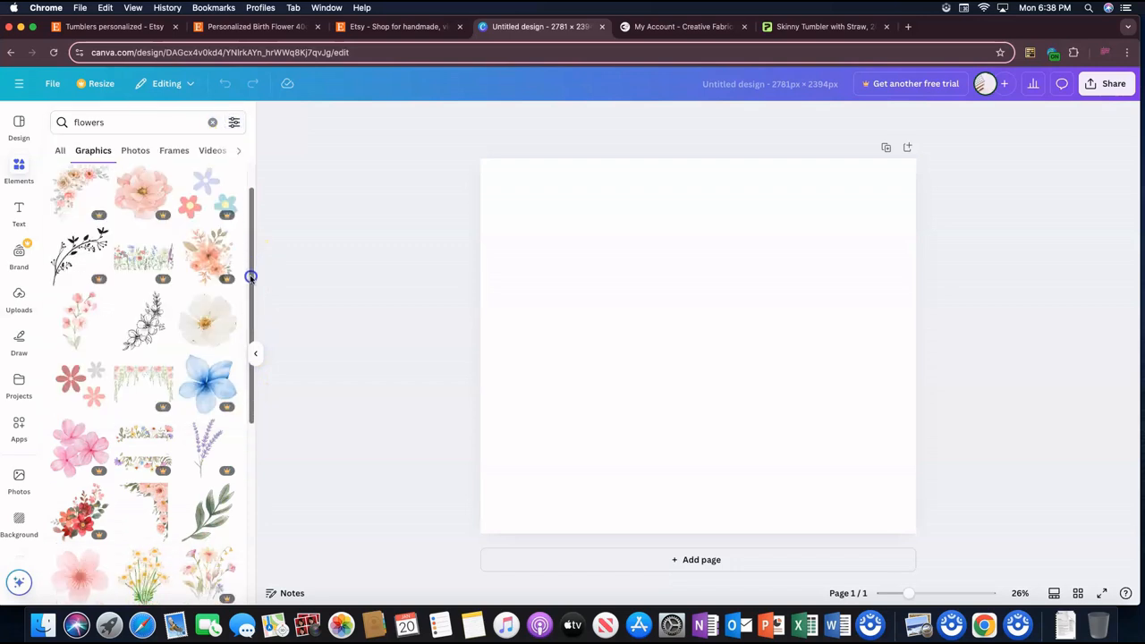
left_click(235, 121)
left_click(252, 204)
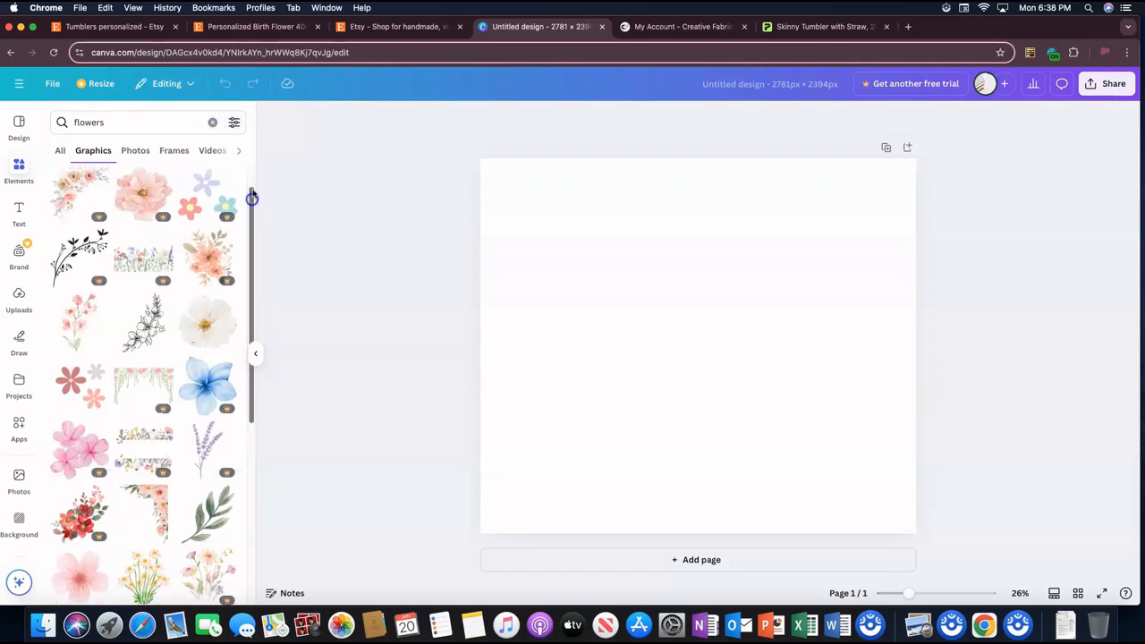
left_click(234, 121)
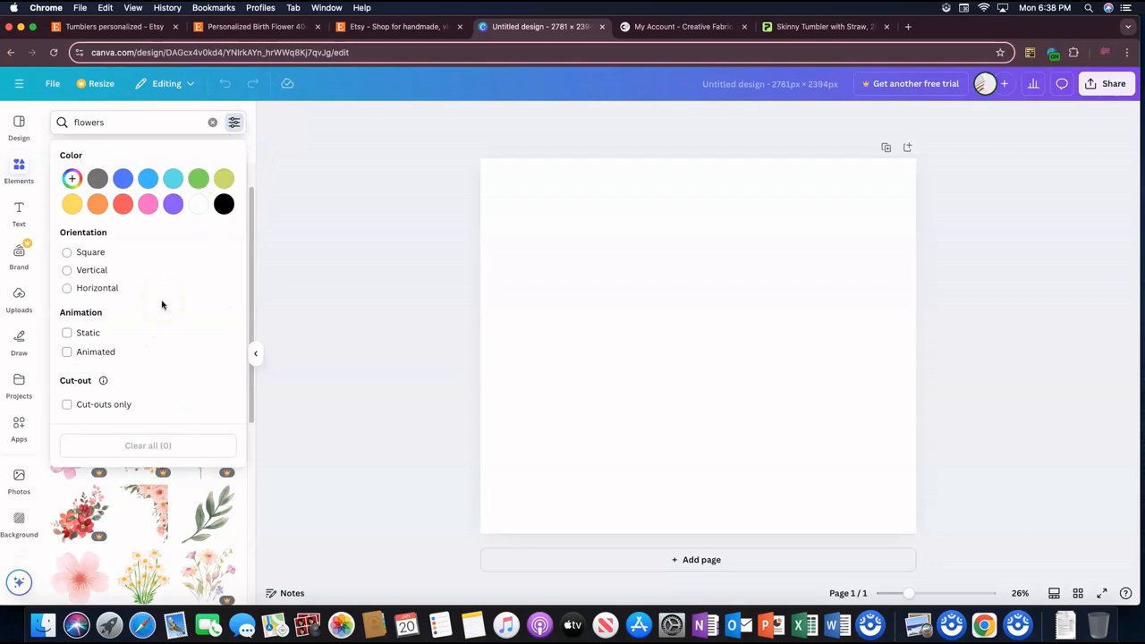
left_click(274, 169)
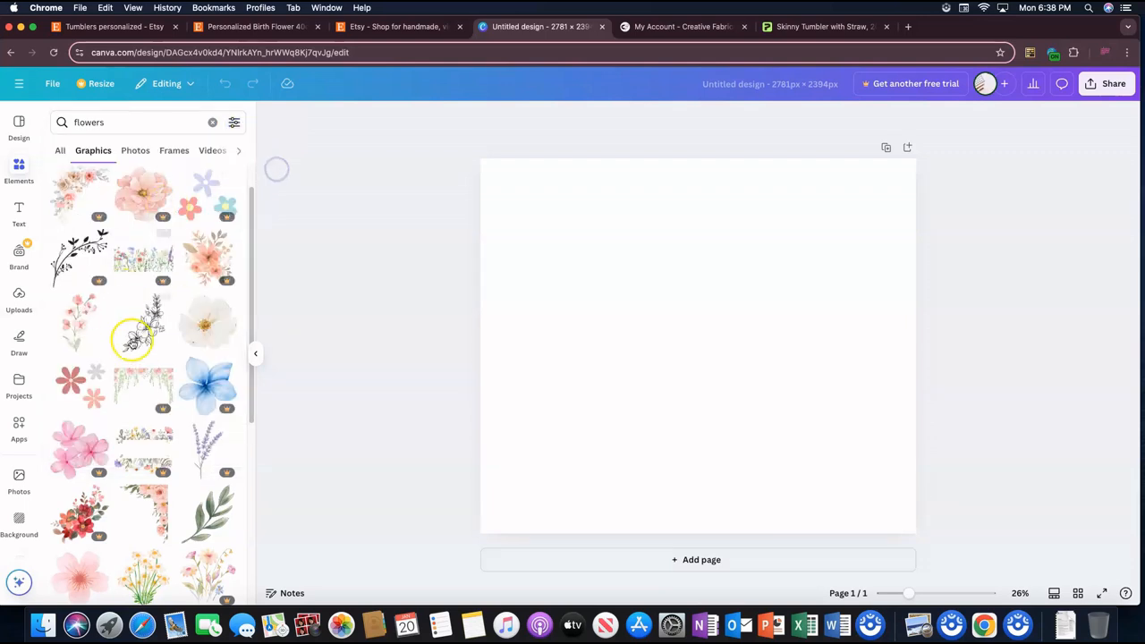
Step: Browse the flower graphics and compare them with the Etsy birth flower tumbler listing and the Printify tumbler's print area
scroll(136, 340, "up", 2)
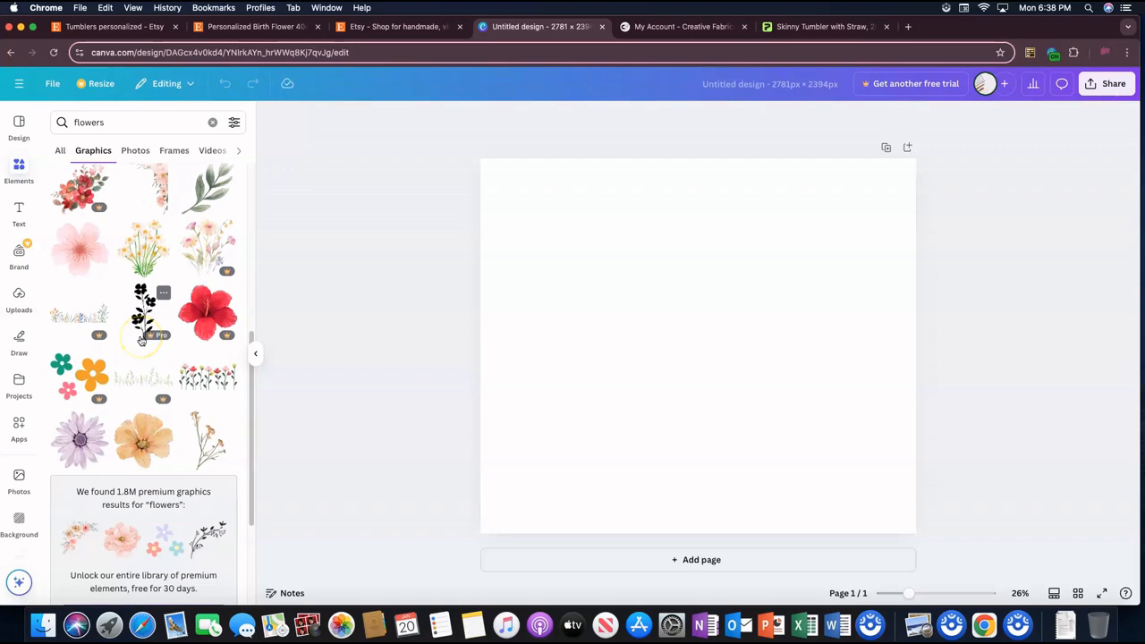
scroll(141, 340, "down", 5)
scroll(128, 345, "down", 3)
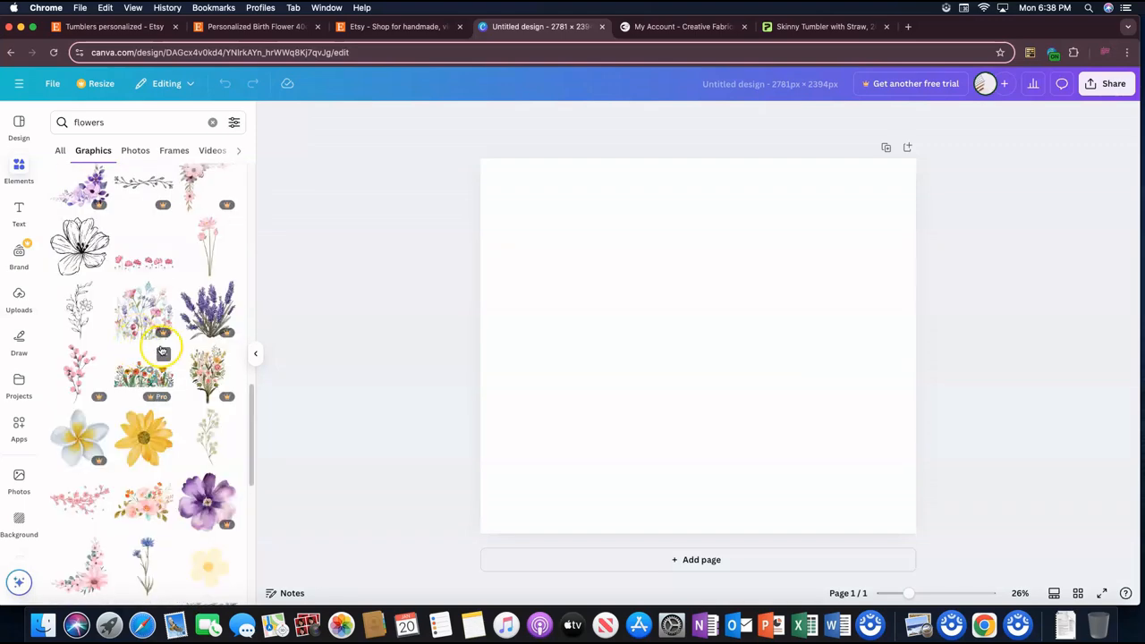
scroll(162, 353, "down", 1)
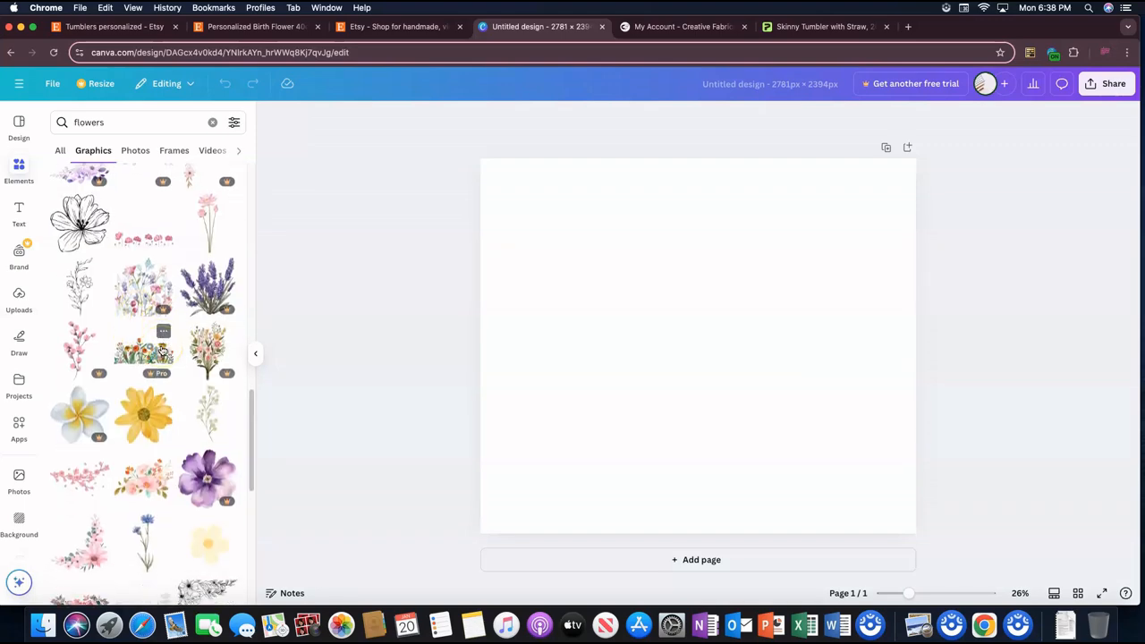
left_click(271, 30)
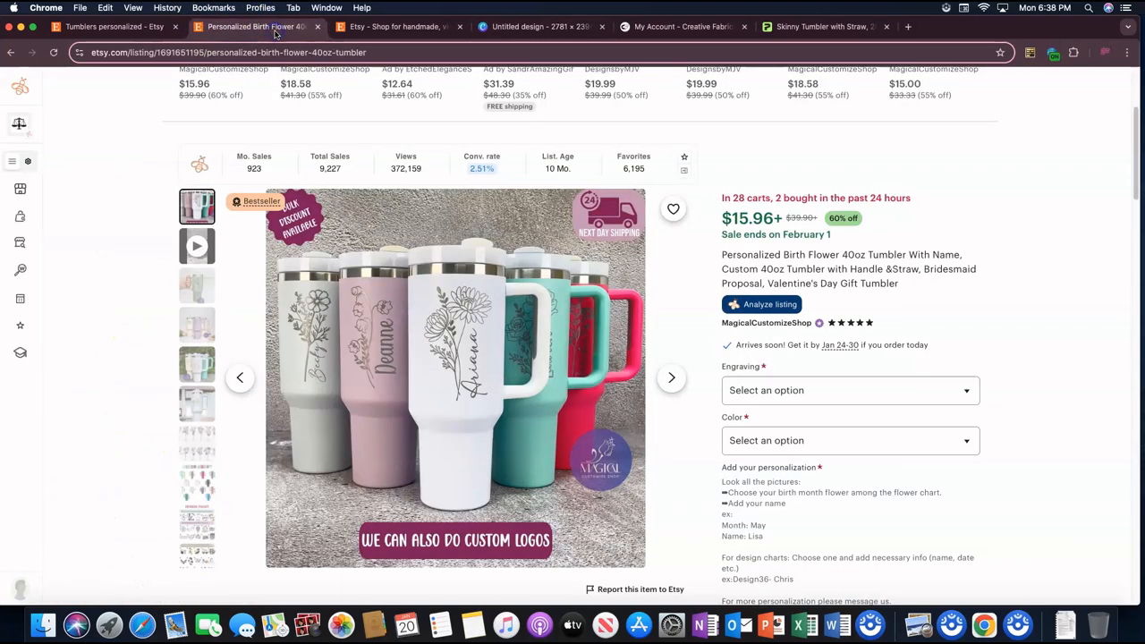
left_click(821, 28)
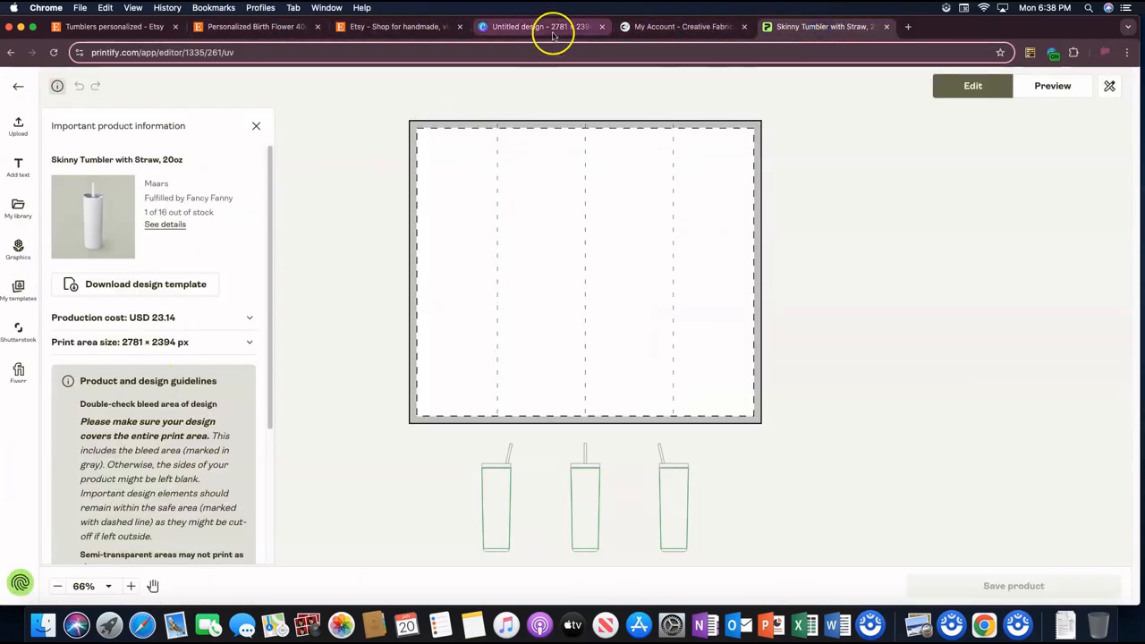
left_click(484, 27)
Step: Add the black line-art flower stem with two blooms from the flower graphics to the blank page
scroll(140, 439, "down", 5)
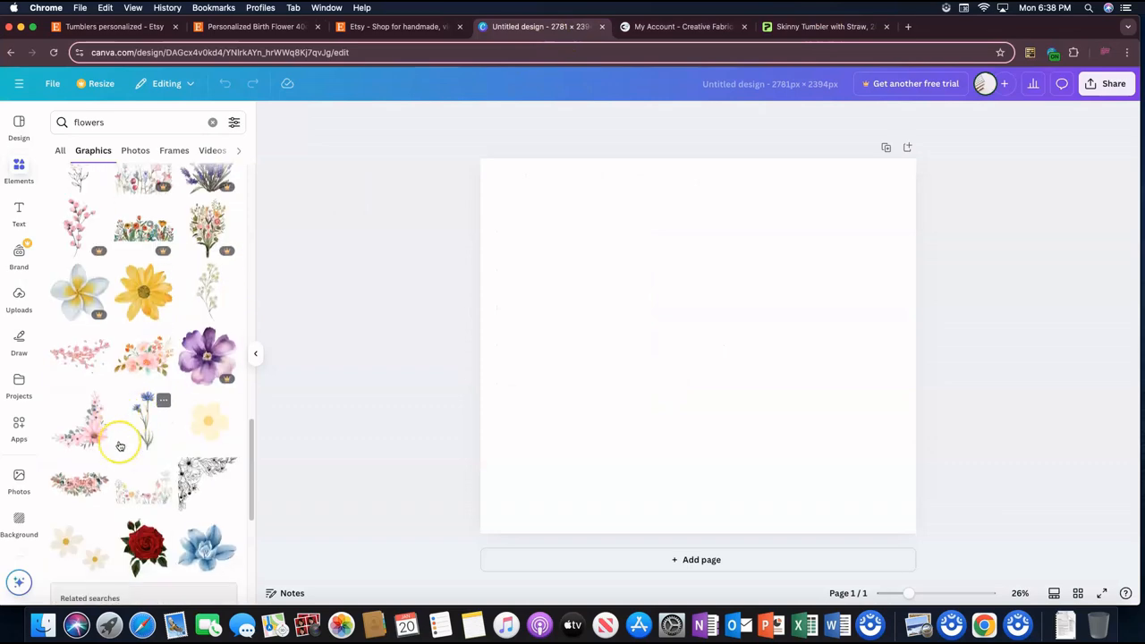
scroll(120, 445, "up", 4)
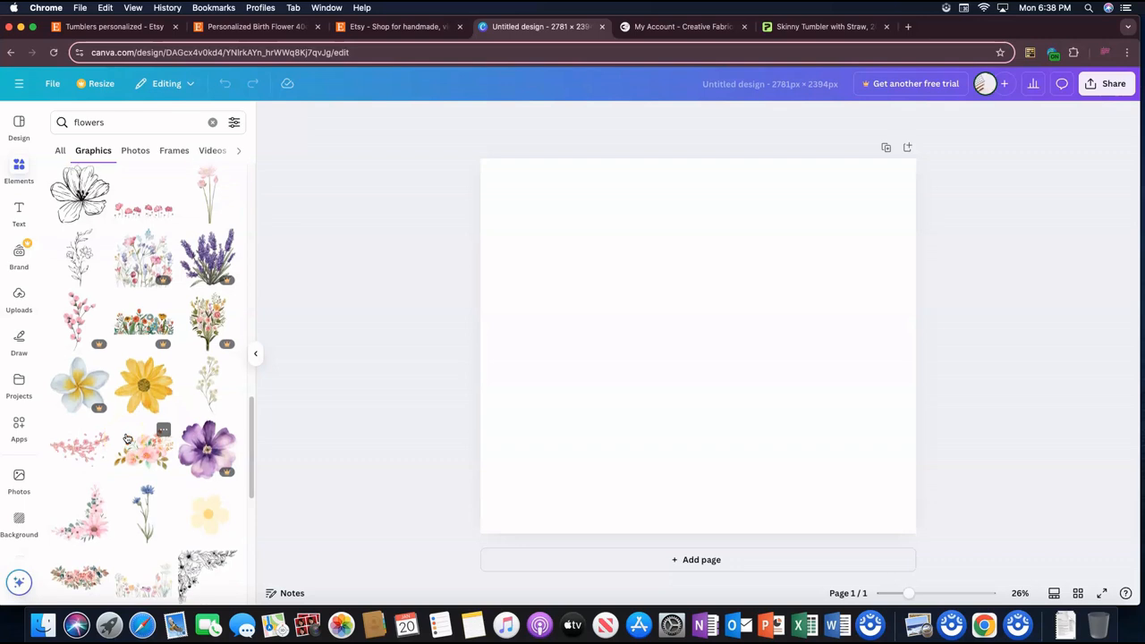
scroll(85, 353, "up", 2)
left_click_drag(547, 329, 697, 380)
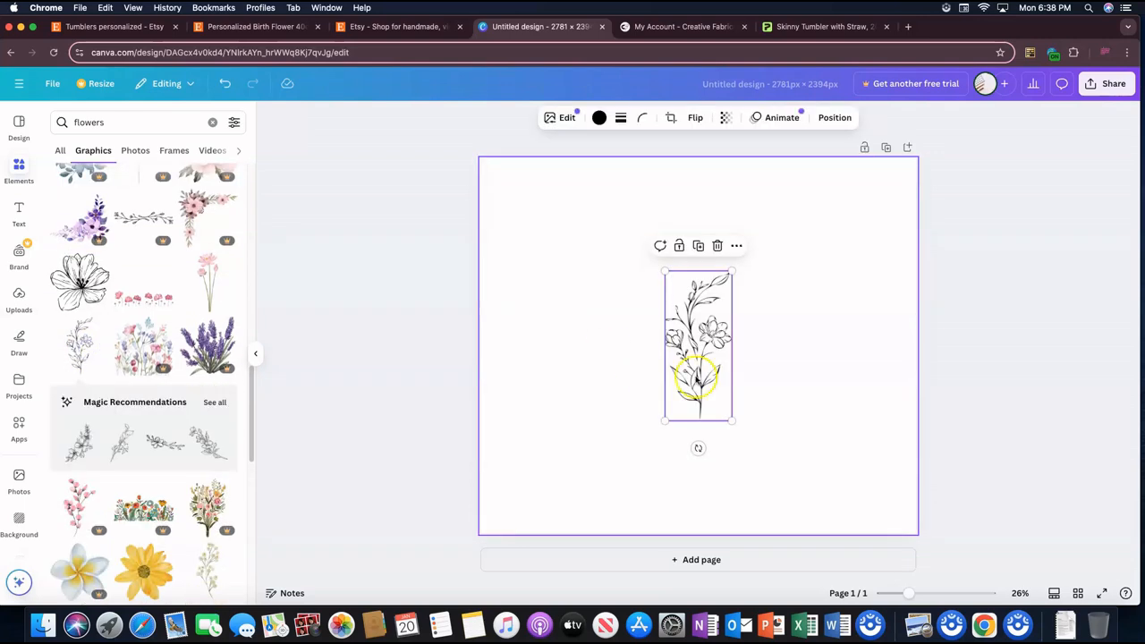
Step: Enlarge the line-art flower to about 953 × 2,140 px and center it horizontally on the page
left_click_drag(737, 426, 800, 575)
left_click_drag(761, 468, 729, 370)
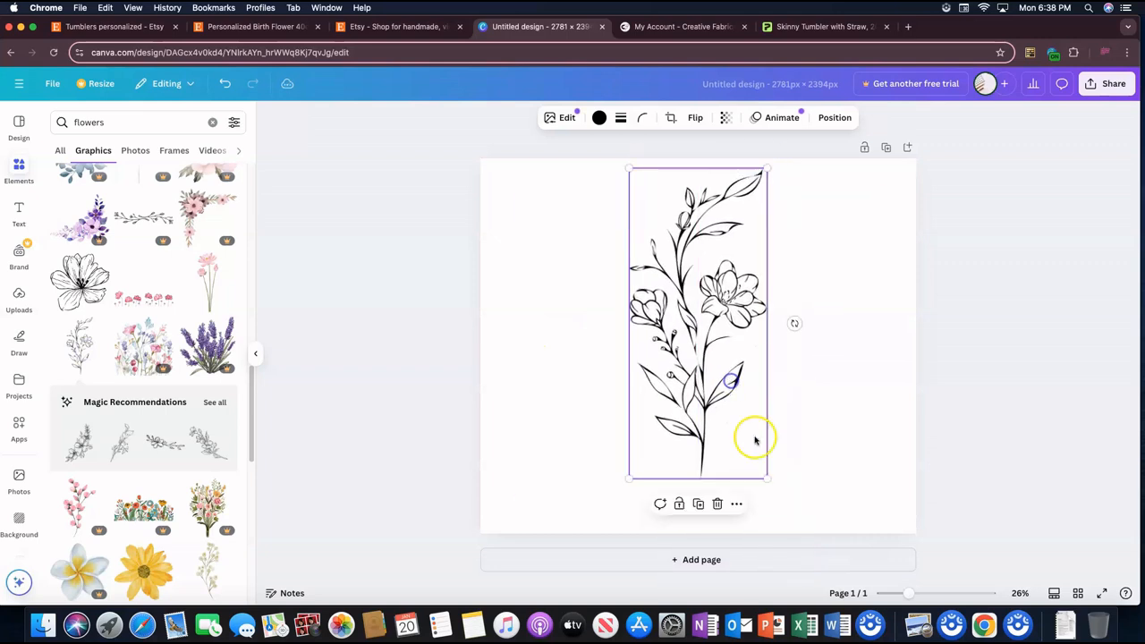
left_click_drag(767, 477, 777, 503)
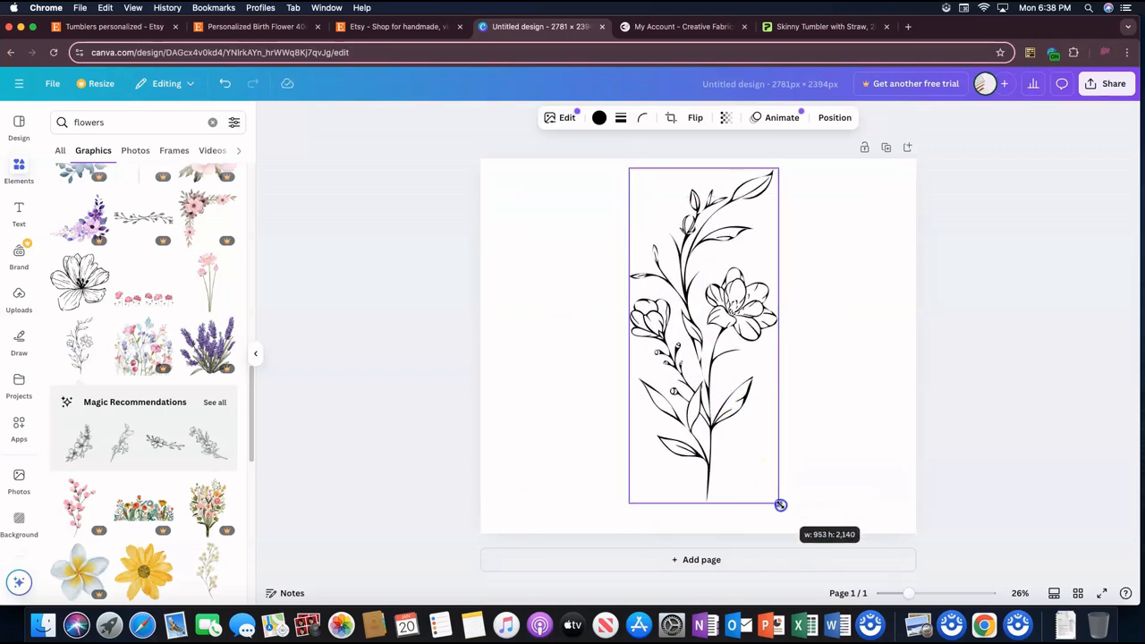
left_click_drag(755, 450, 750, 451)
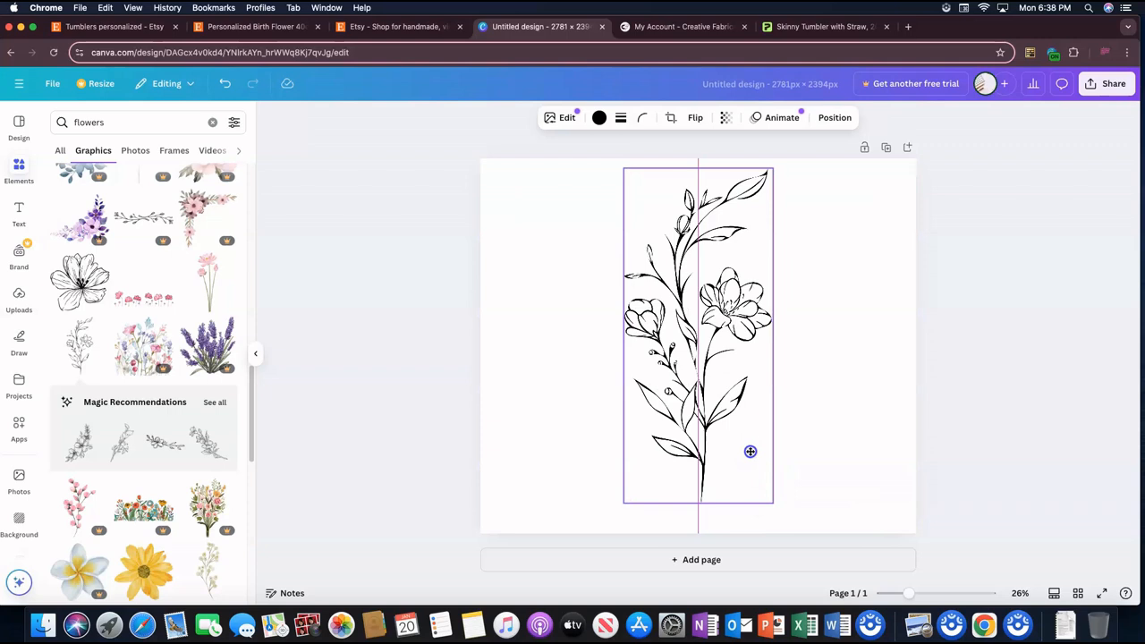
Step: Add a heading with a sample first name over the flower and enlarge it to about size 412
left_click(19, 215)
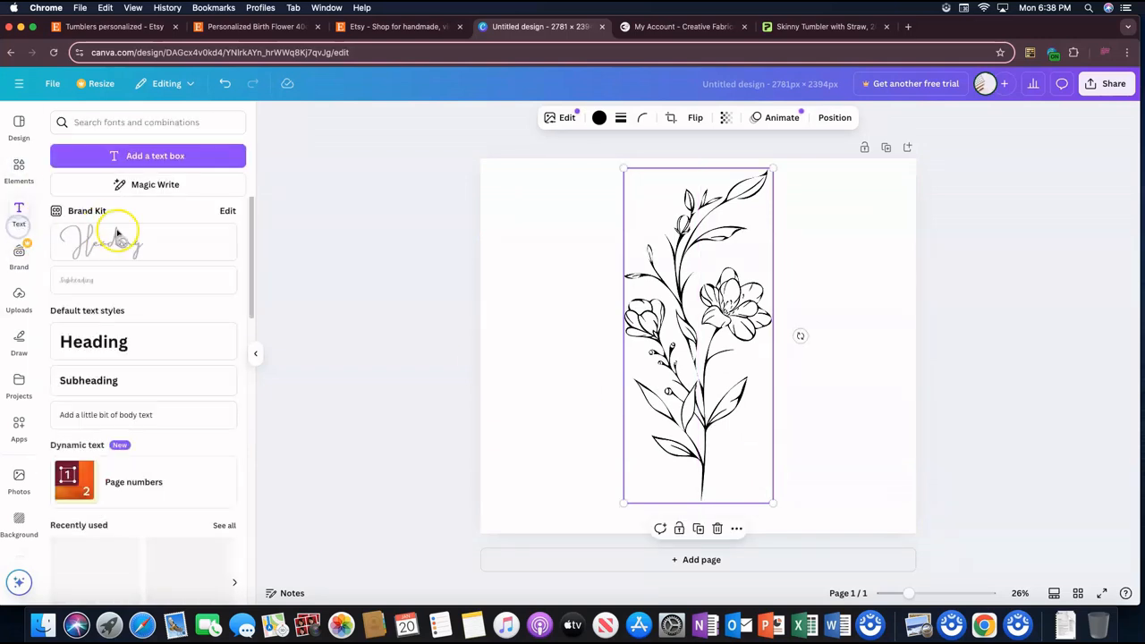
left_click(161, 341)
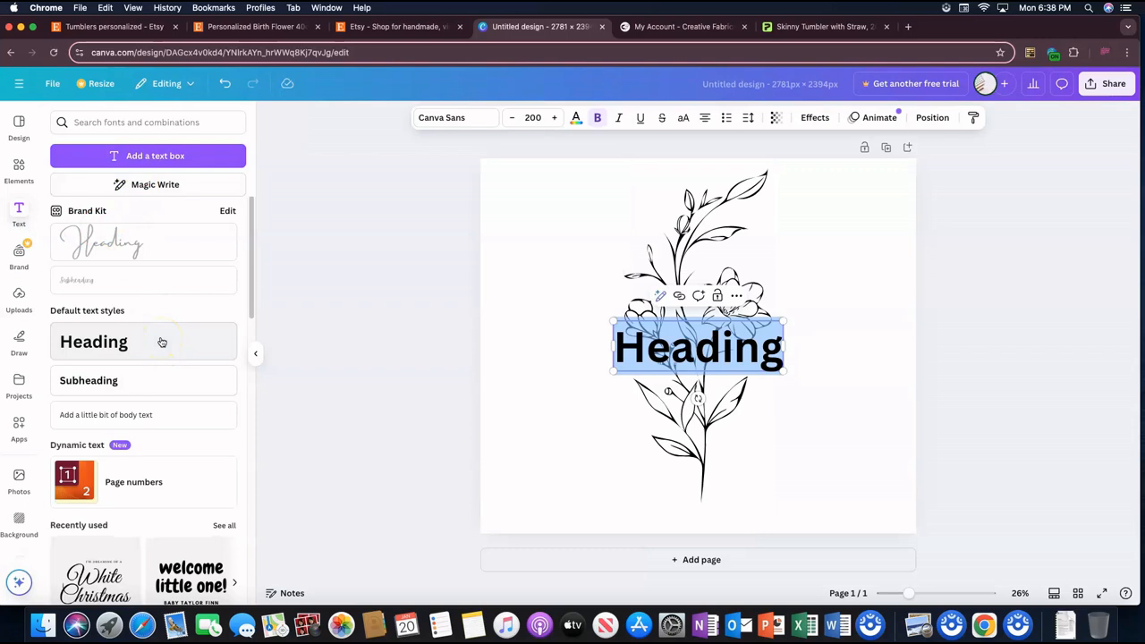
type("Jesse")
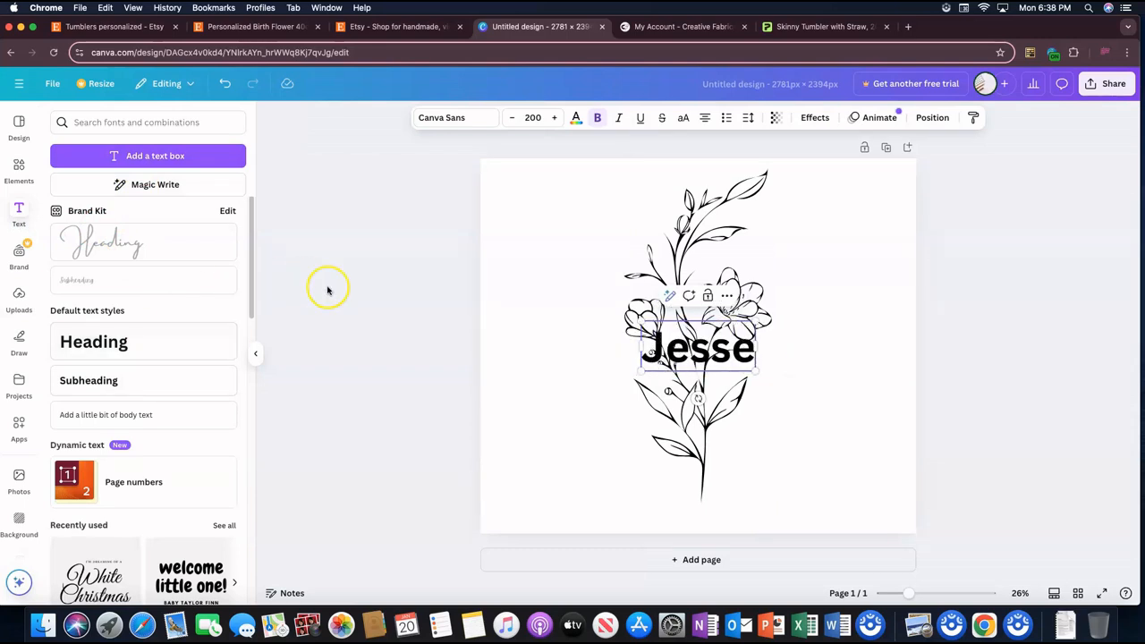
left_click(792, 349)
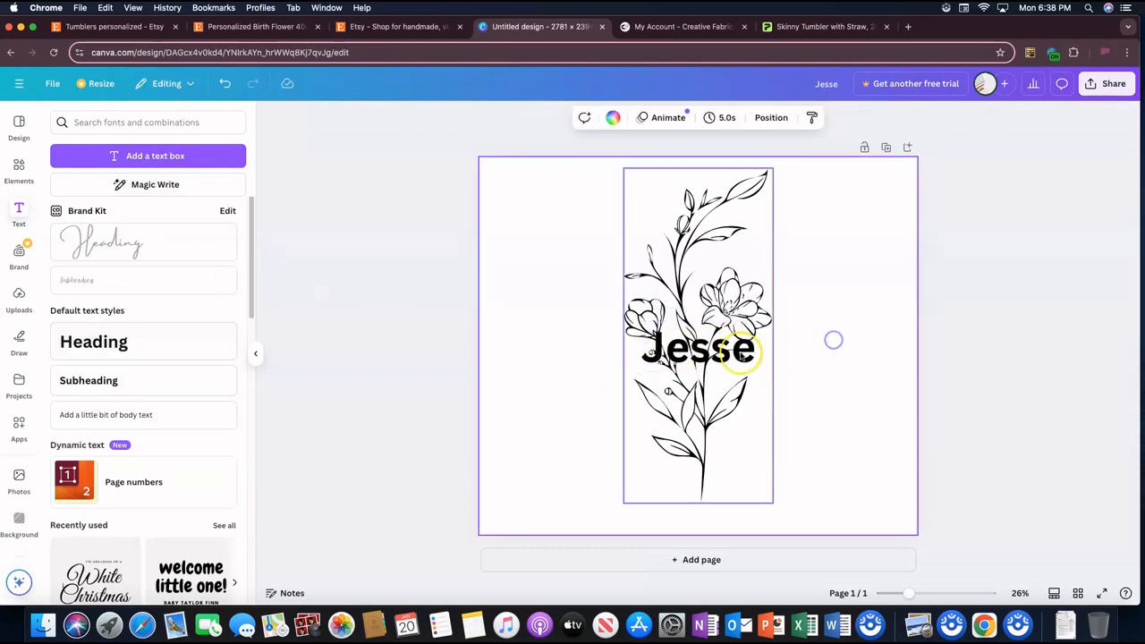
left_click_drag(749, 332, 740, 274)
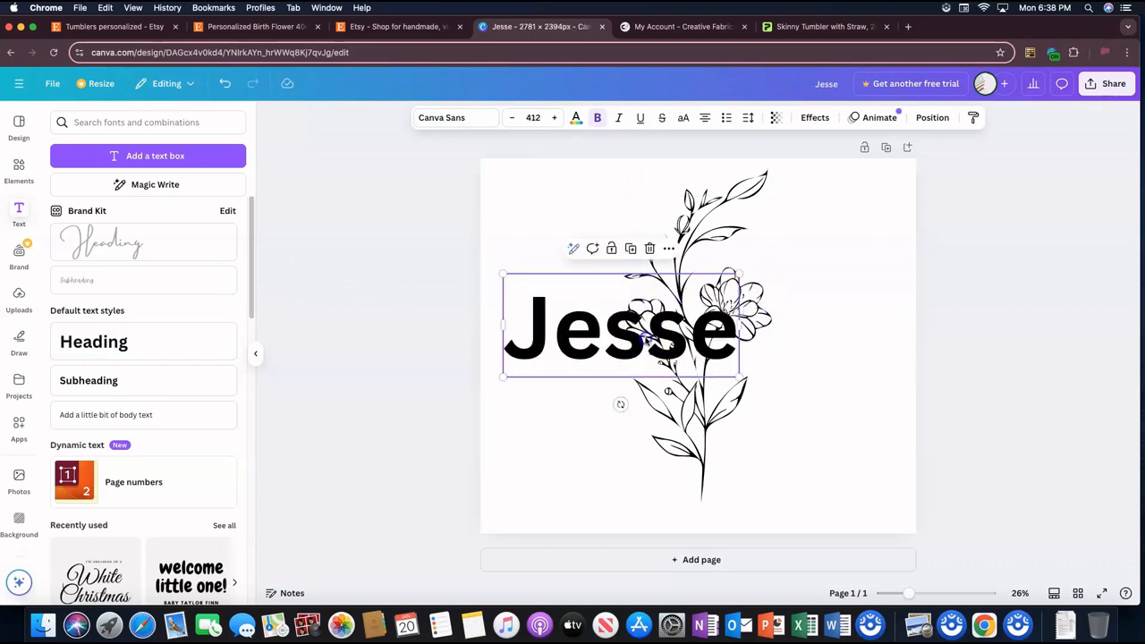
left_click_drag(646, 338, 643, 349)
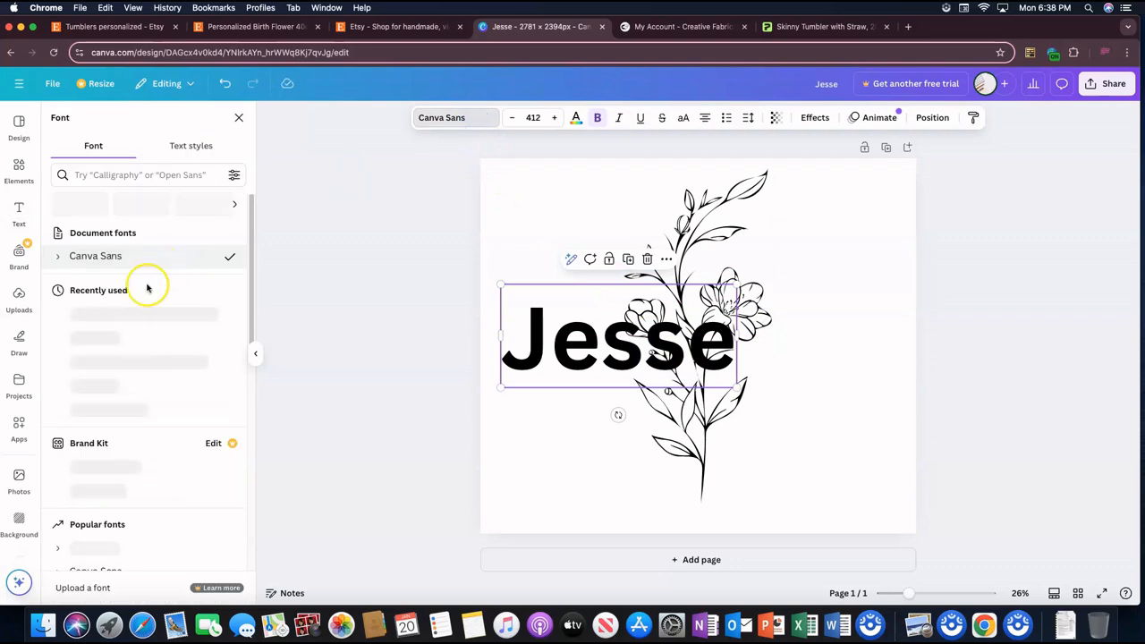
Step: Set the name's font to Brittany and enlarge the text to about size 516
scroll(125, 358, "down", 5)
scroll(129, 386, "down", 4)
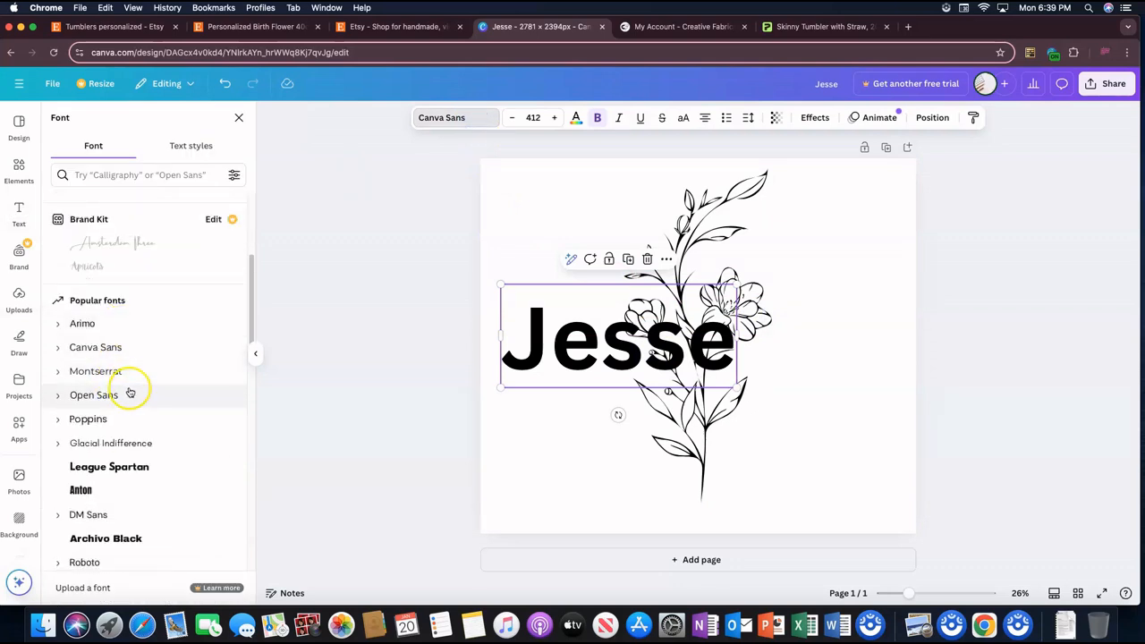
left_click(125, 483)
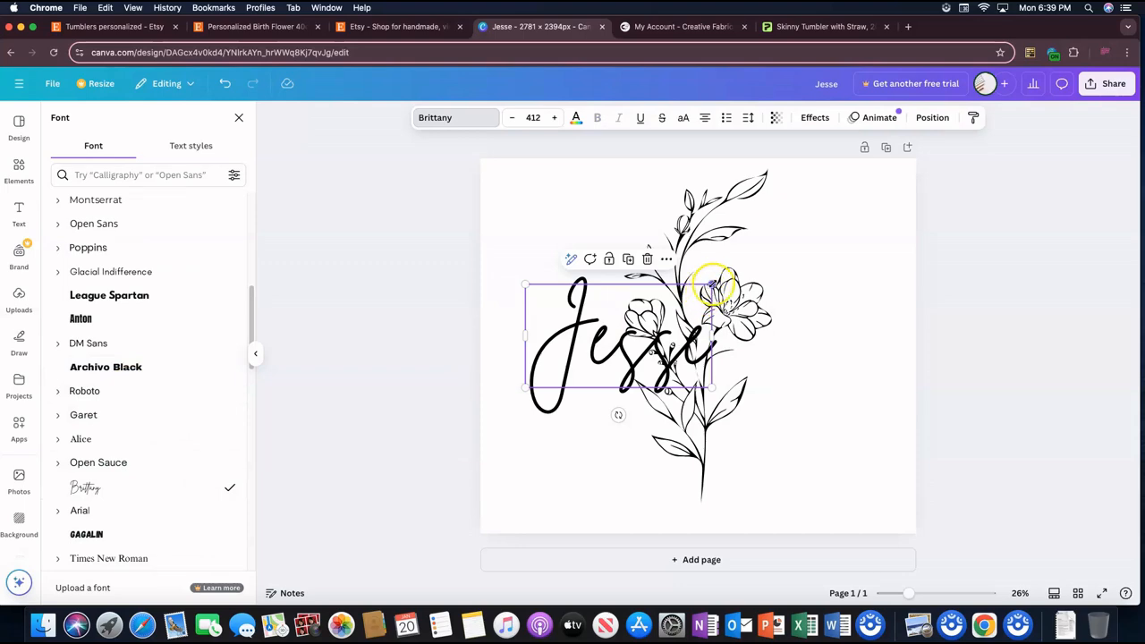
left_click_drag(711, 284, 760, 260)
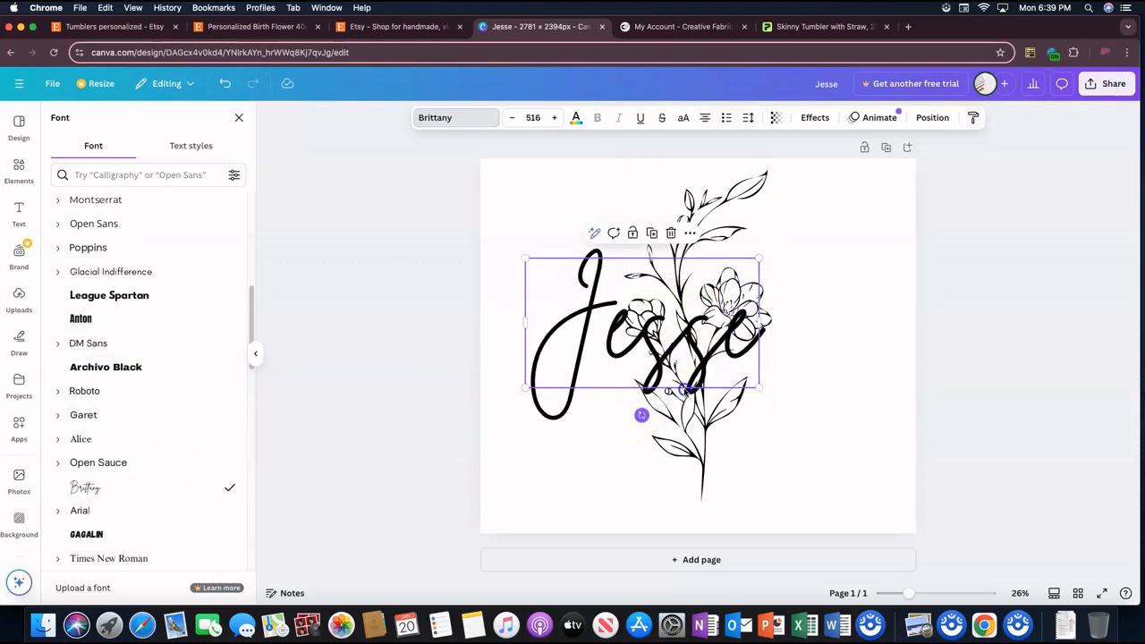
Step: Rotate the name to -90° so it reads upward, shift the flower left, and place the name along the stem's right side
left_click_drag(641, 415, 719, 323)
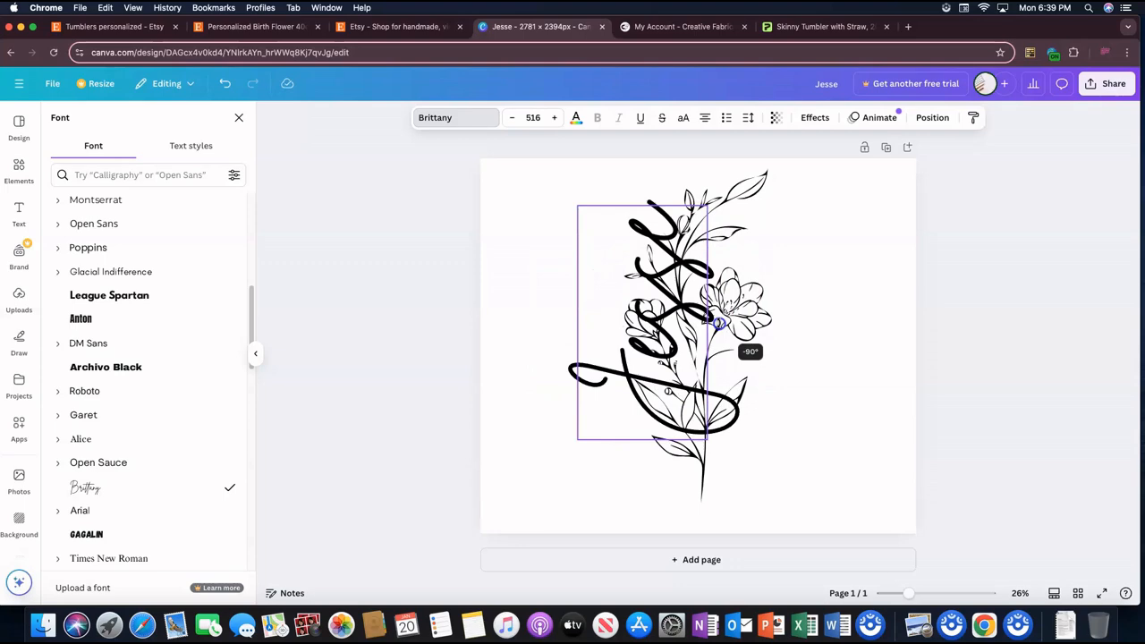
left_click(647, 369)
left_click_drag(611, 400, 755, 463)
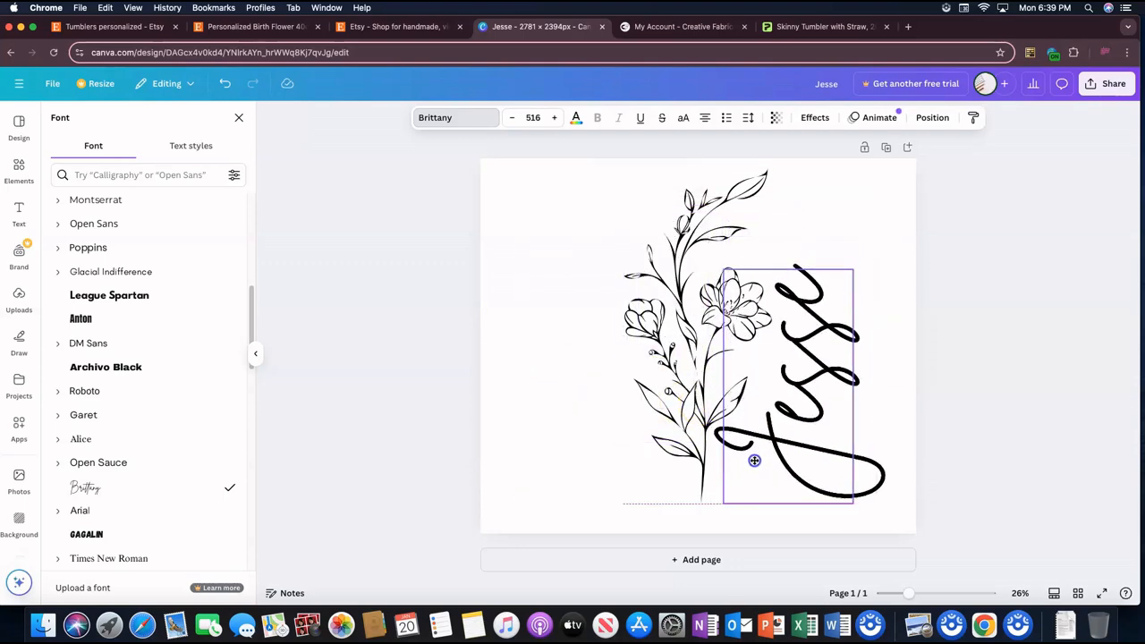
left_click(684, 373)
left_click_drag(681, 370, 665, 371)
left_click(811, 365)
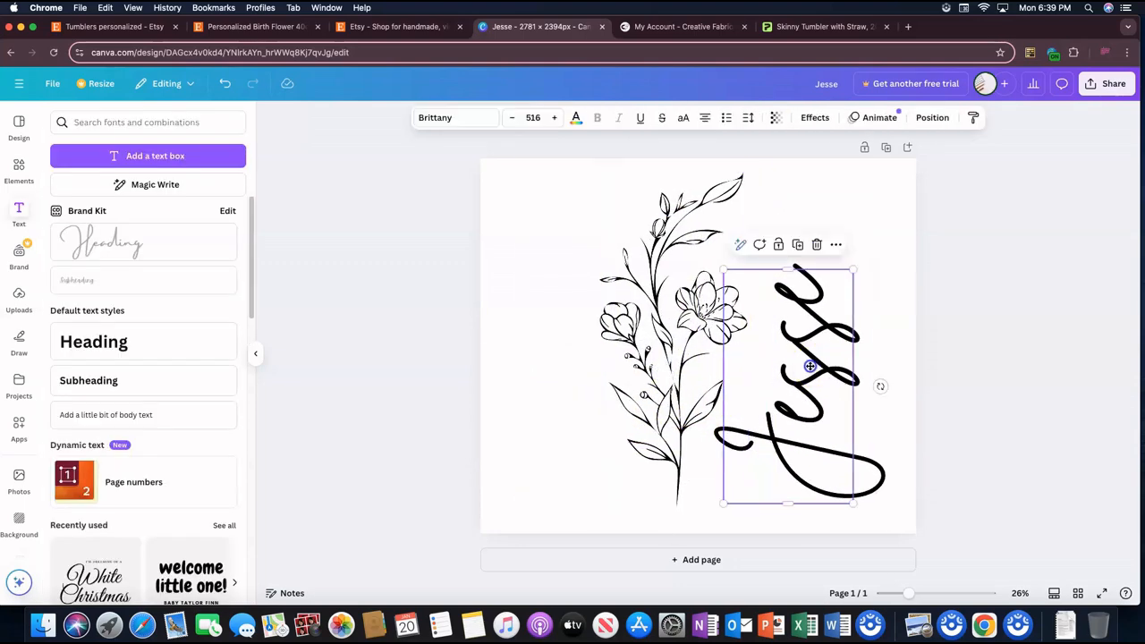
left_click_drag(812, 364, 780, 381)
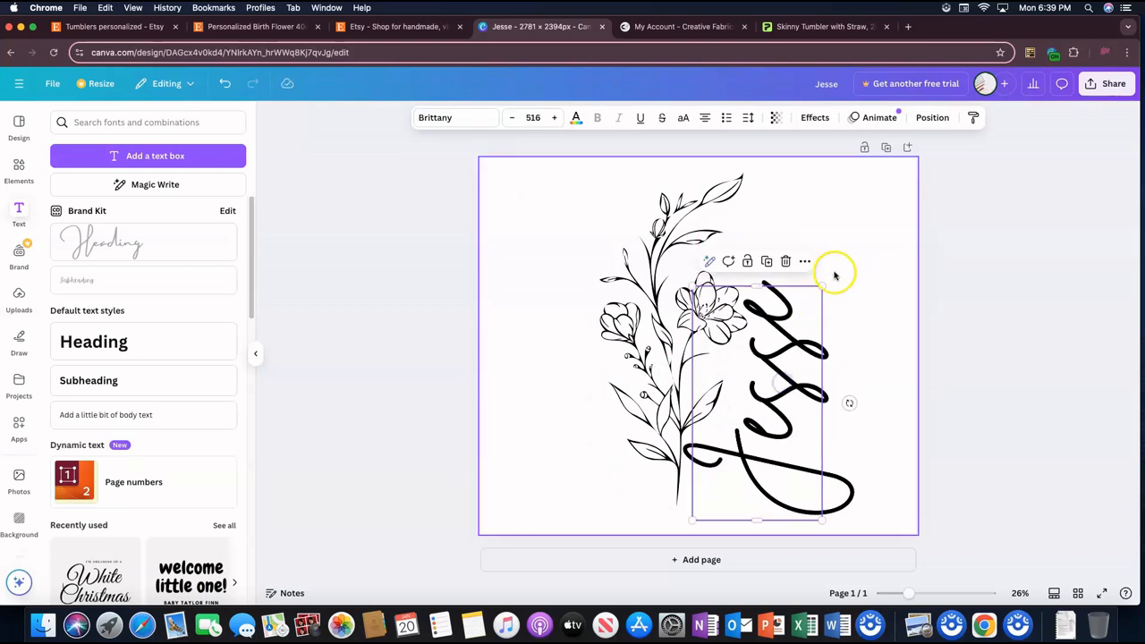
Step: Reduce the vertical name to about size 463 and shift the flower and name to balance them around the page center
left_click_drag(821, 285, 806, 299)
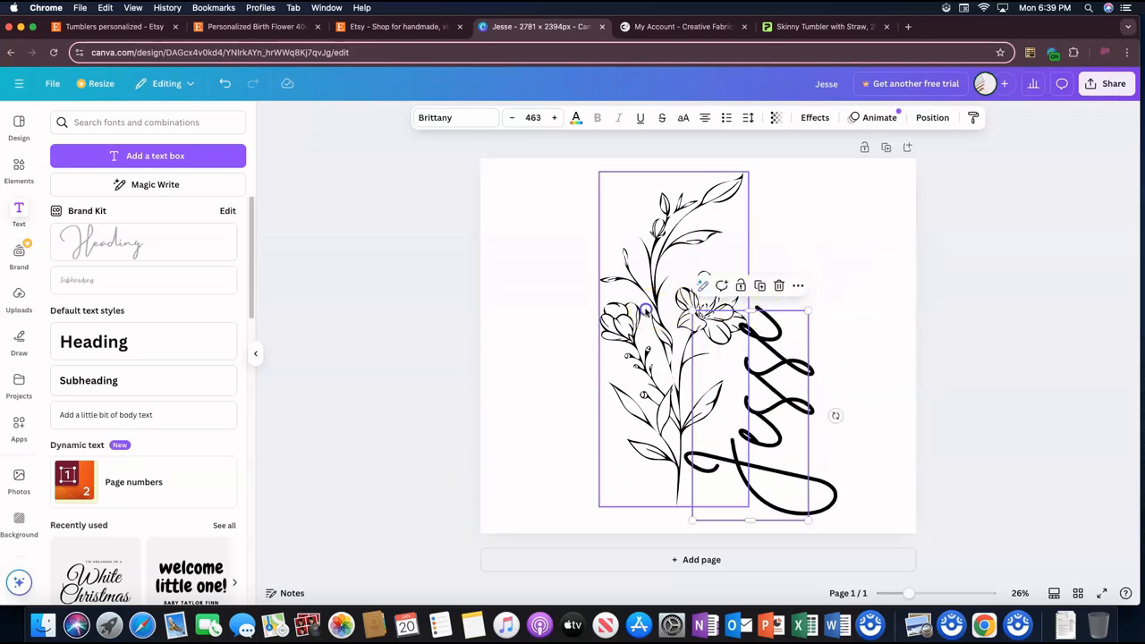
left_click(650, 305)
left_click_drag(649, 304, 665, 301)
left_click_drag(794, 372, 817, 347)
left_click(904, 347)
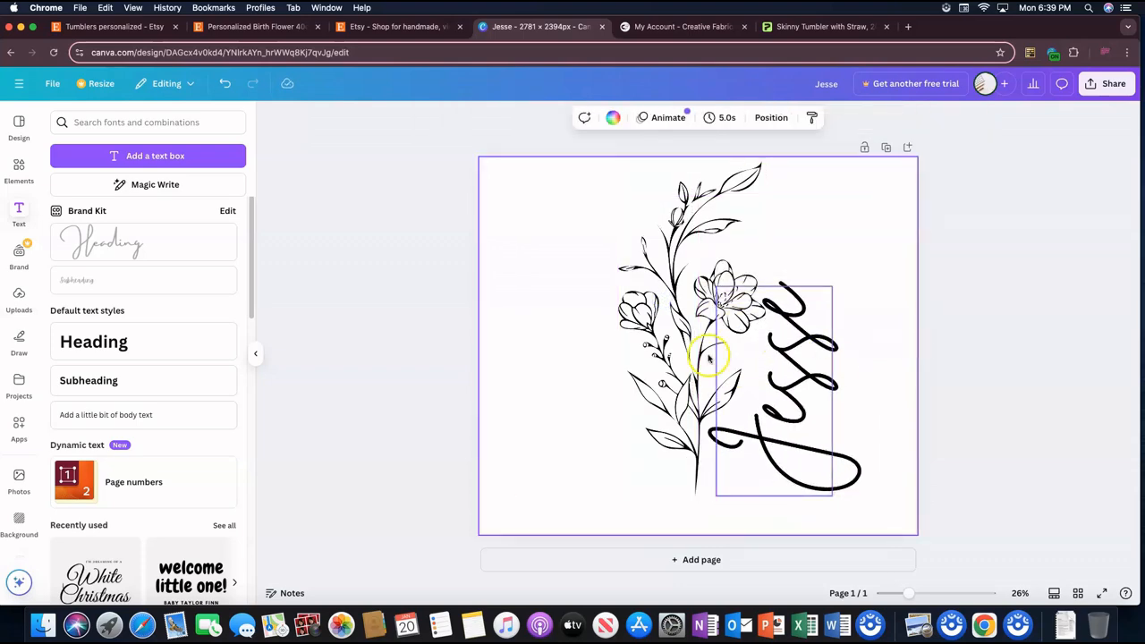
Step: Compare the layout with the Etsy birth flower tumbler listing and the Printify tumbler's print area, and return to the Canva design
left_click(291, 23)
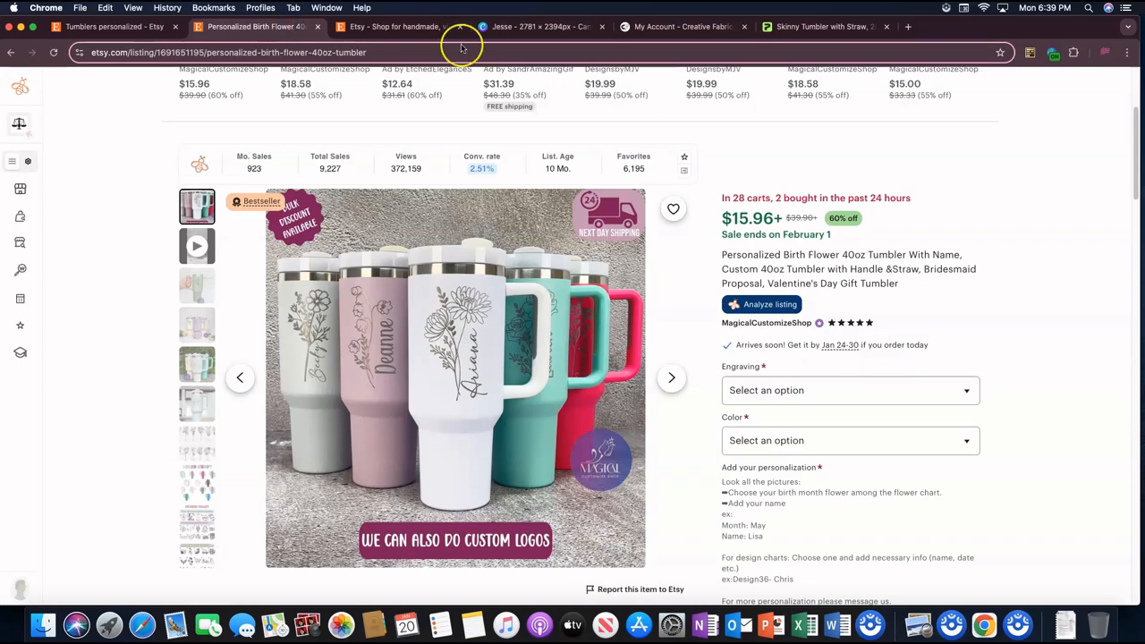
left_click(805, 26)
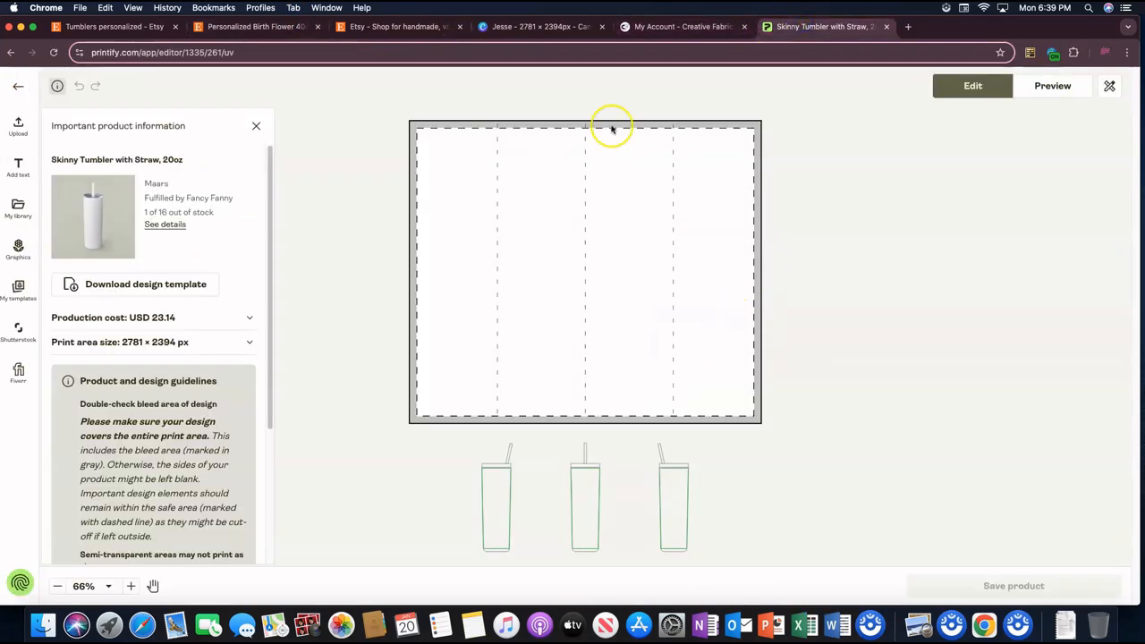
left_click(527, 26)
Step: Reduce the vertical name to about size 377 and lower it beside the base of the flower stem
left_click(830, 431)
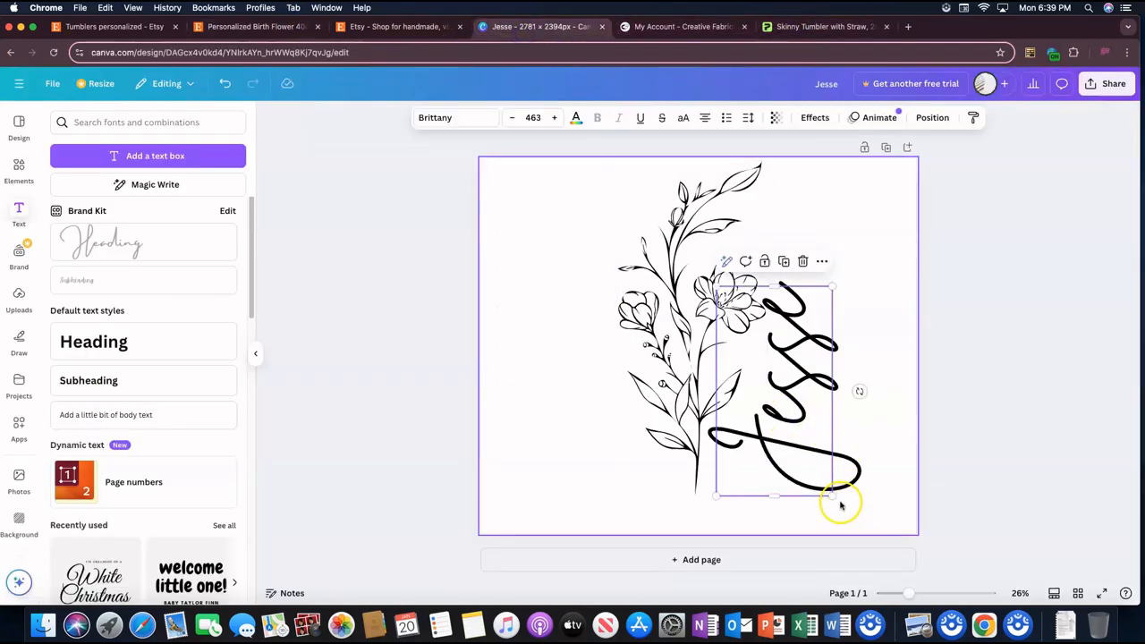
left_click_drag(840, 506, 791, 470)
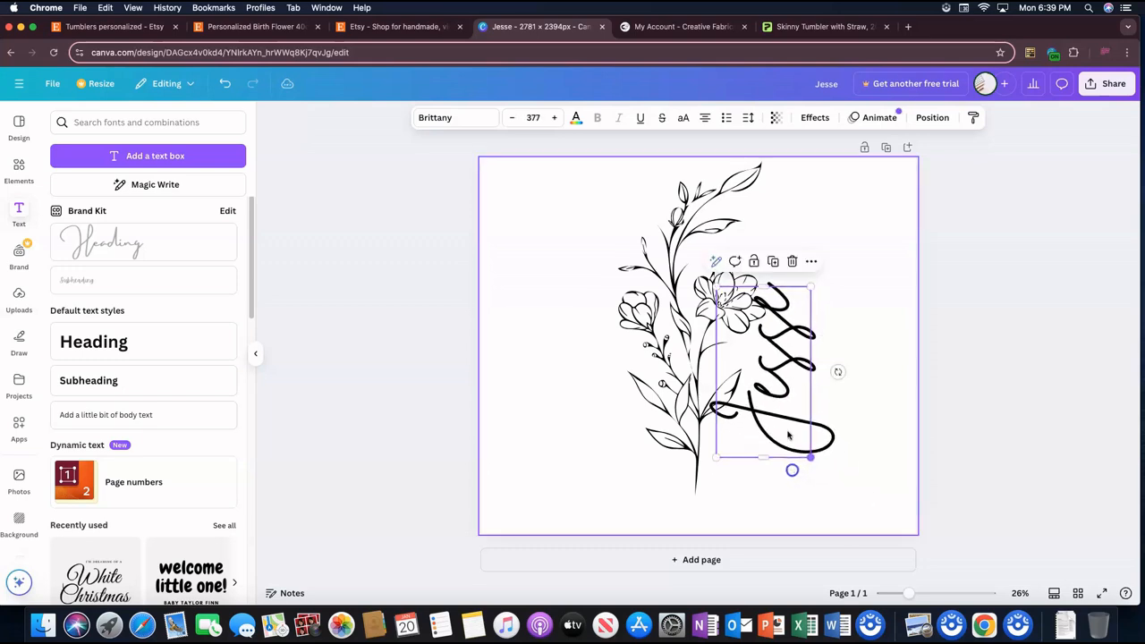
left_click_drag(774, 378, 767, 419)
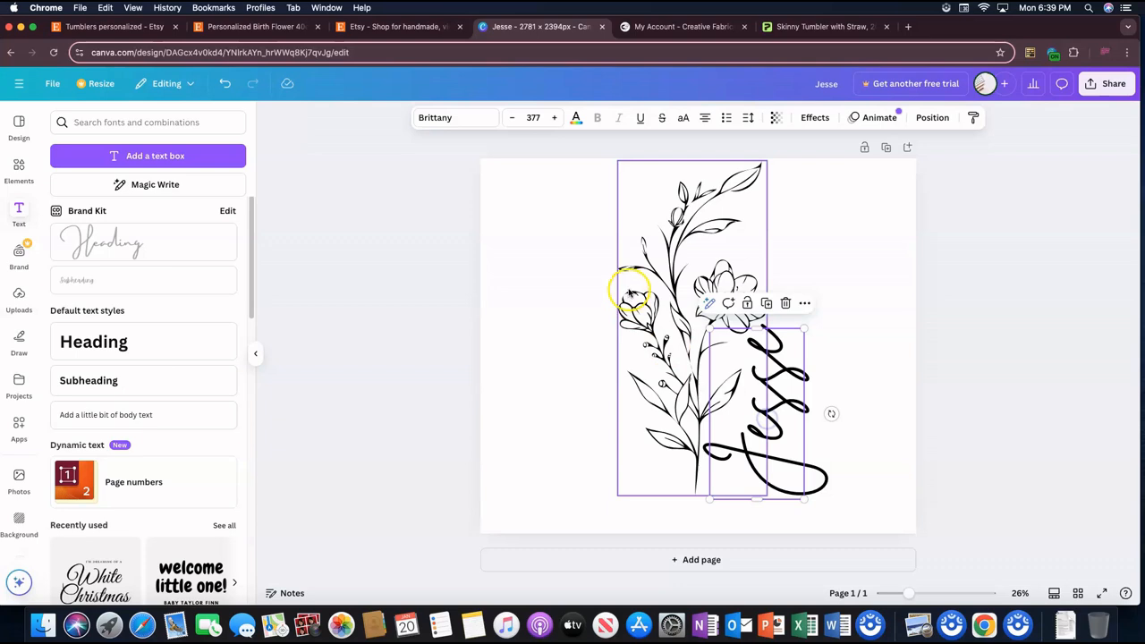
Step: Delete the line-art flower from the page, keeping the name
left_click(630, 293)
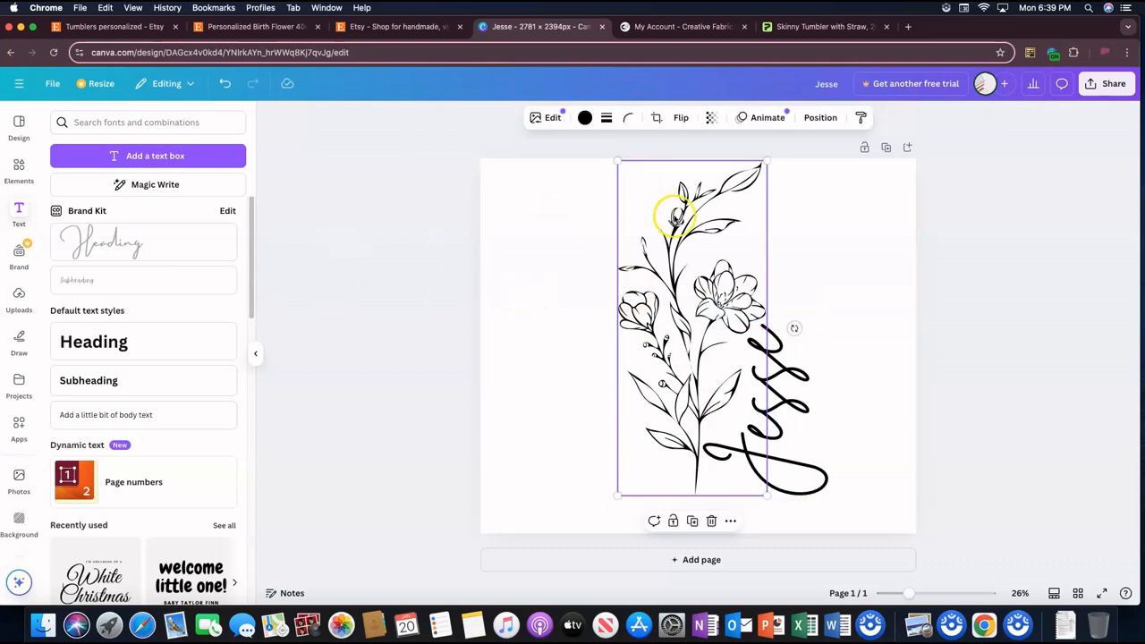
left_click(786, 429)
left_click(684, 407)
key("Delete")
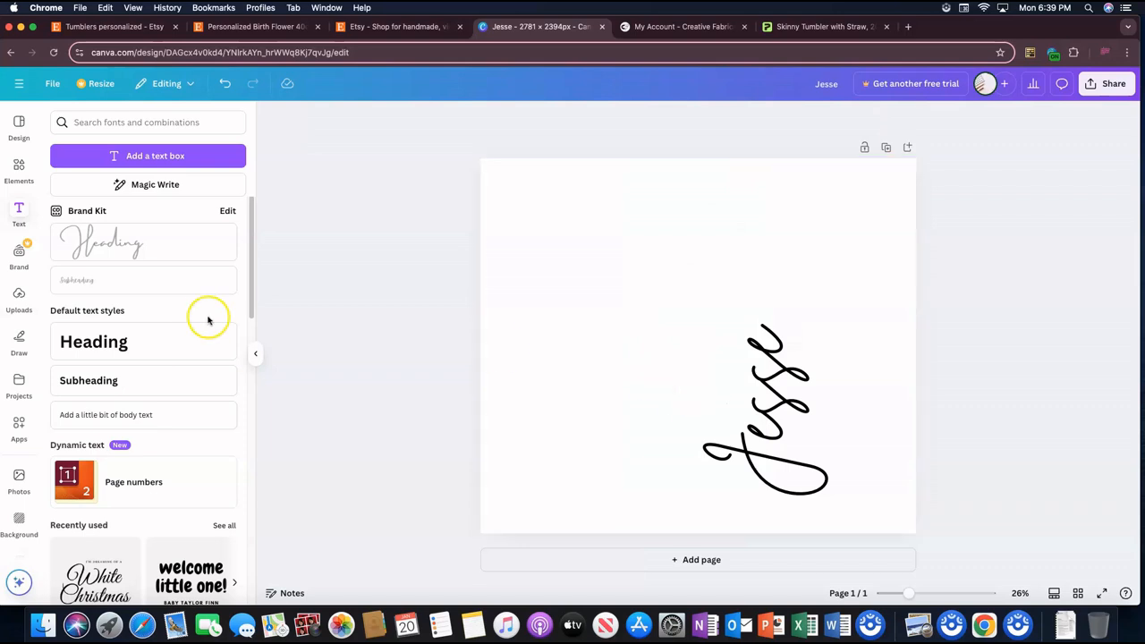
Step: Replace the flowers search in the elements library with a search for "palm tree"
left_click(19, 169)
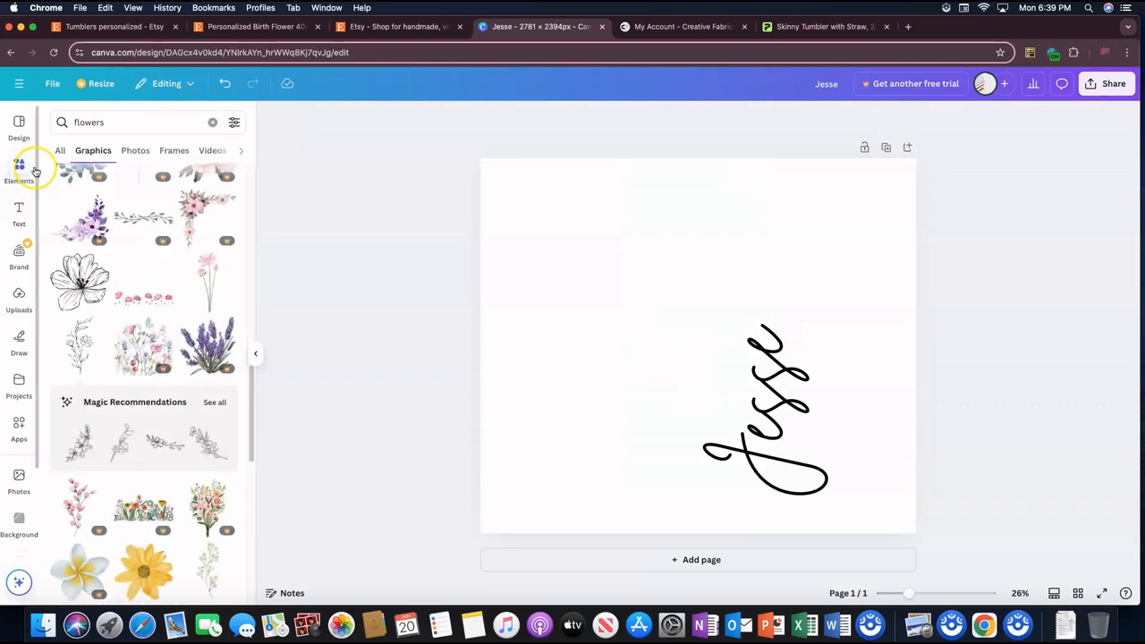
left_click(209, 123)
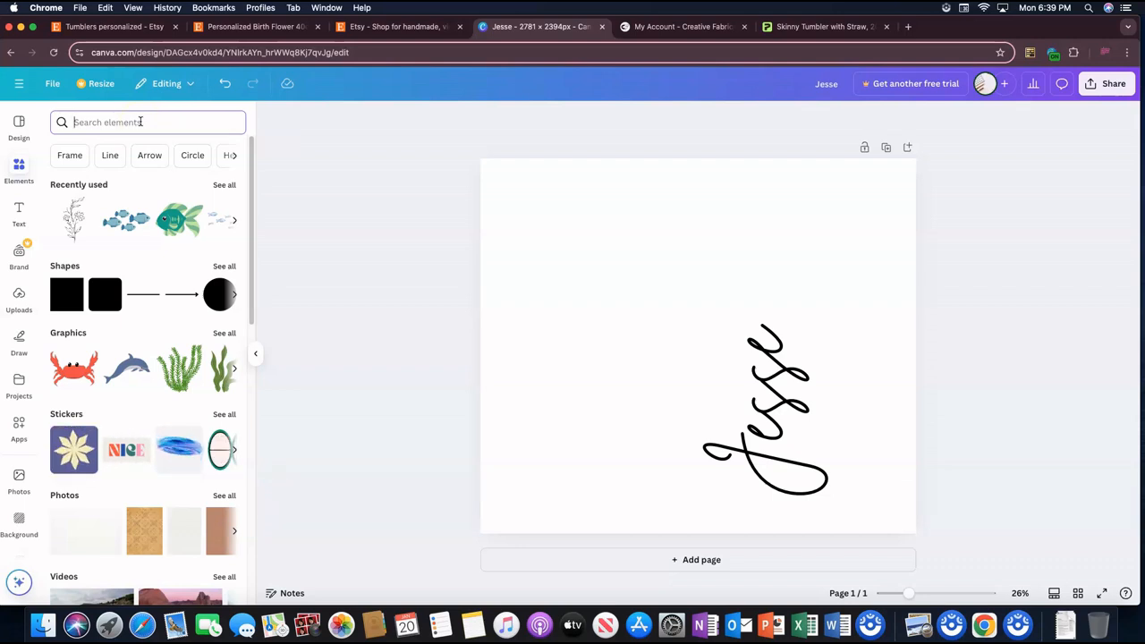
type("palm tre")
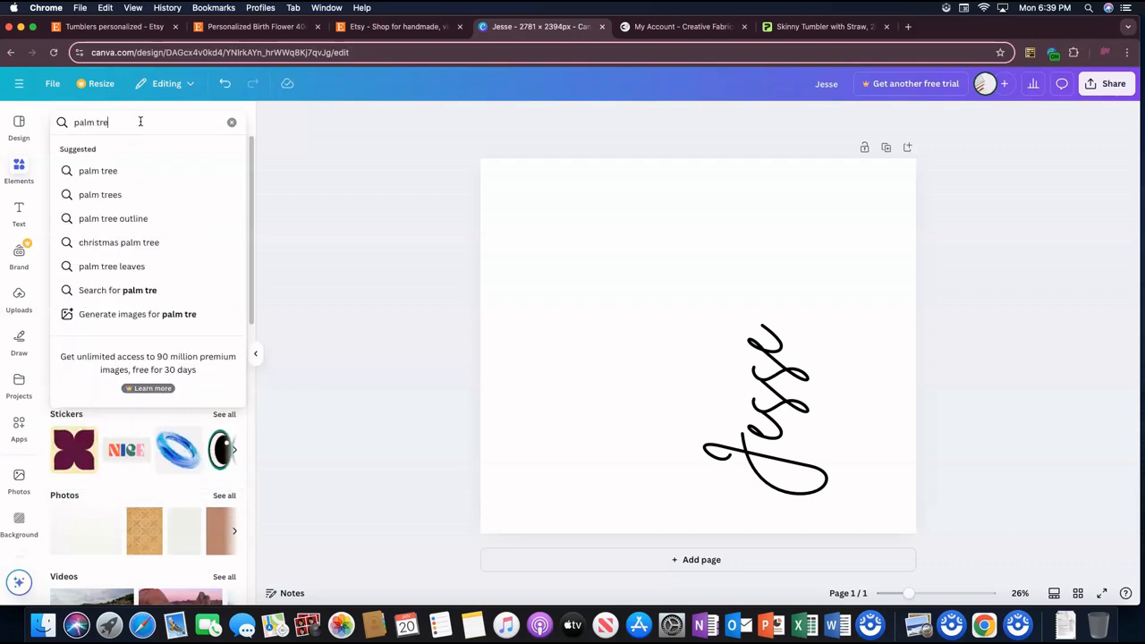
type("e")
key("Return")
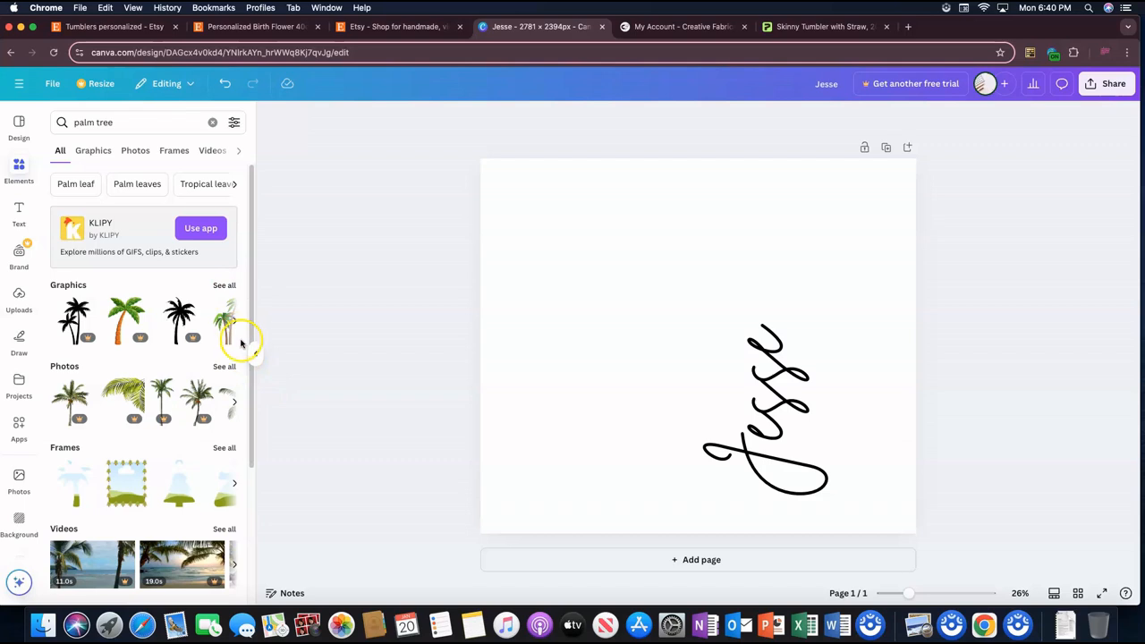
Step: Add the black graphic of two leaning palm trees from further along the graphics results and move it slightly up the page
left_click(234, 325)
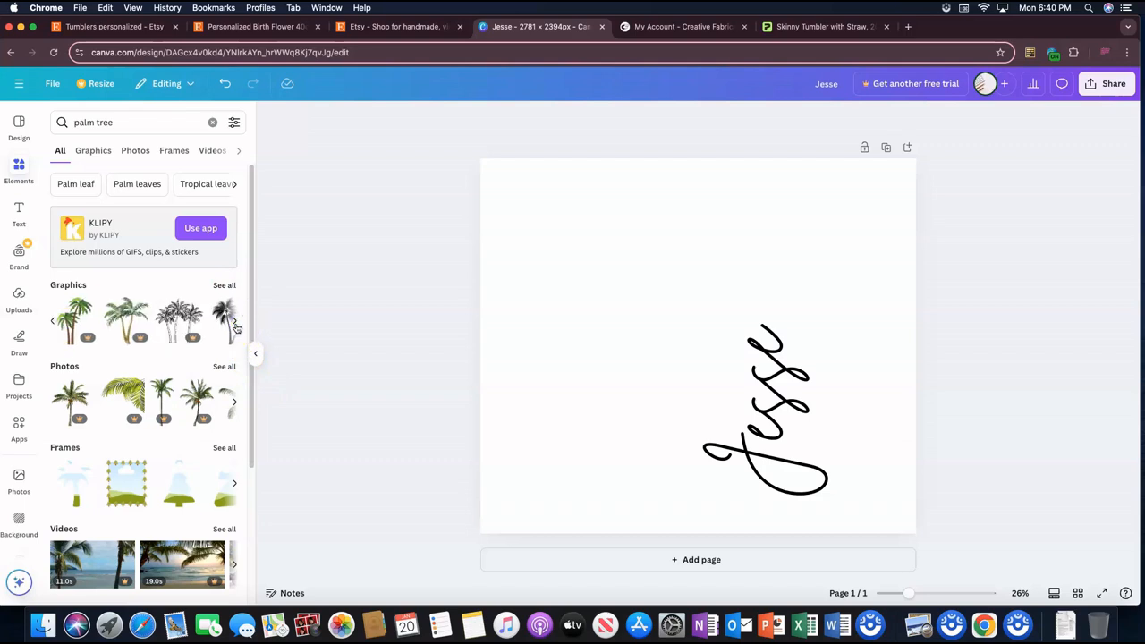
left_click(236, 326)
left_click(82, 331)
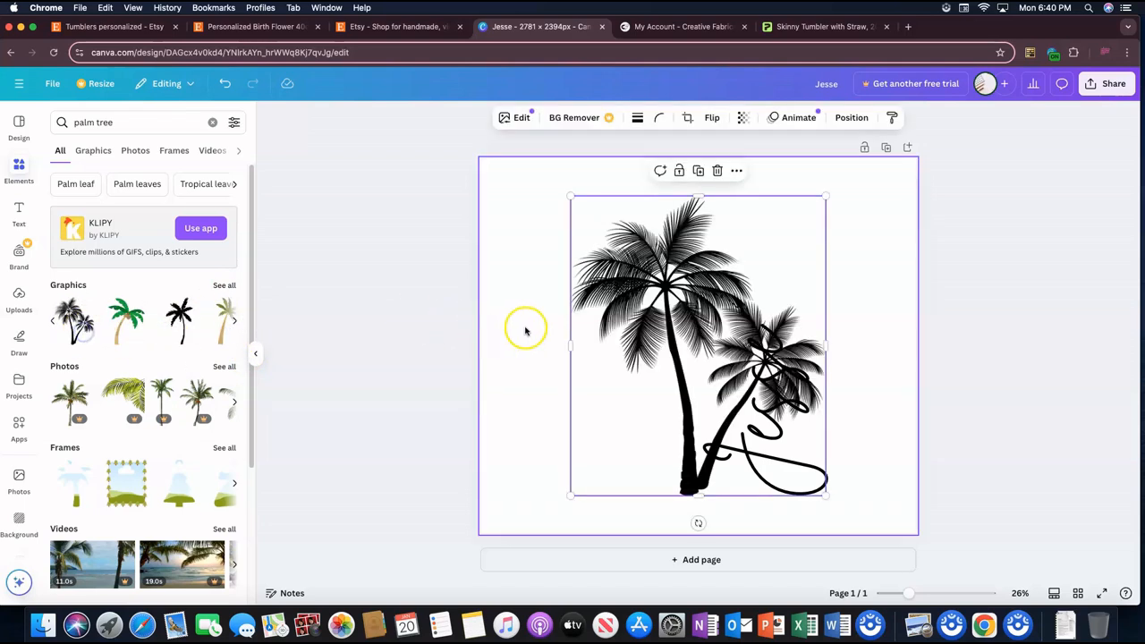
left_click(694, 329)
mouse_move(701, 274)
left_mouse_down()
mouse_move(721, 254)
mouse_move(701, 252)
left_mouse_up()
Step: Move the name down to the lower right of the page and rotate it back to horizontal
left_click(791, 470)
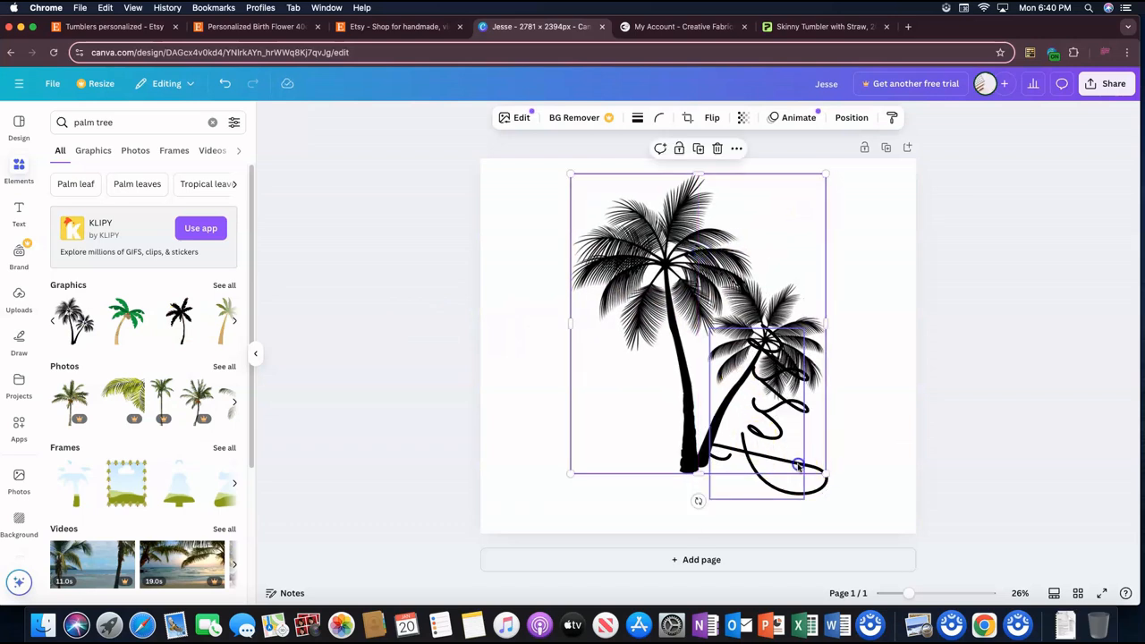
left_click_drag(799, 466, 808, 519)
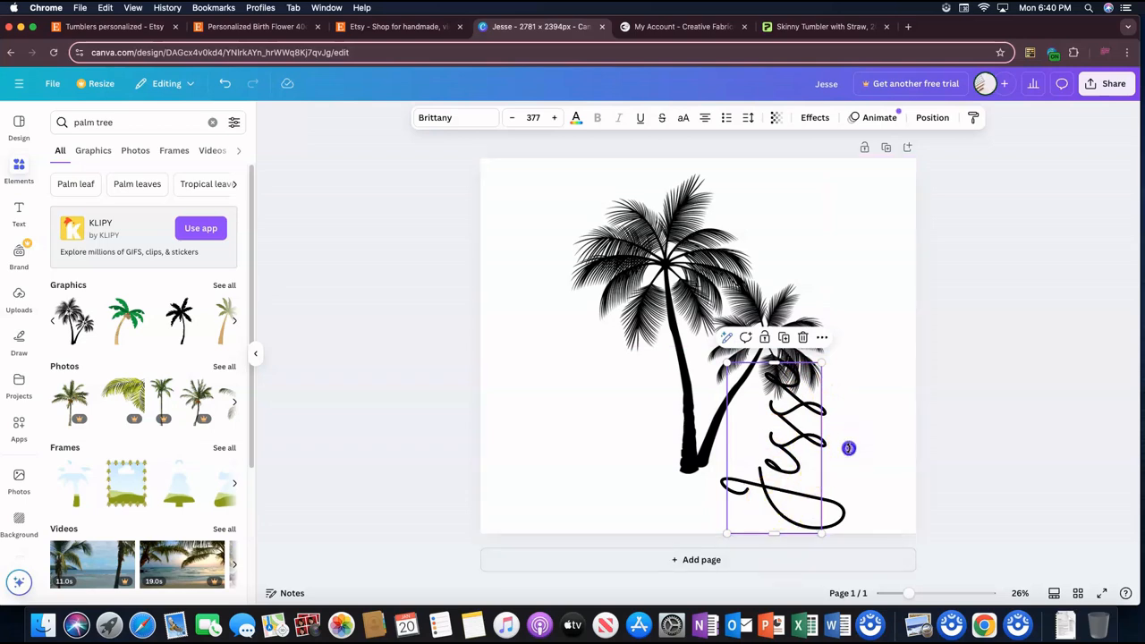
left_click_drag(849, 447, 779, 485)
double_click(779, 472)
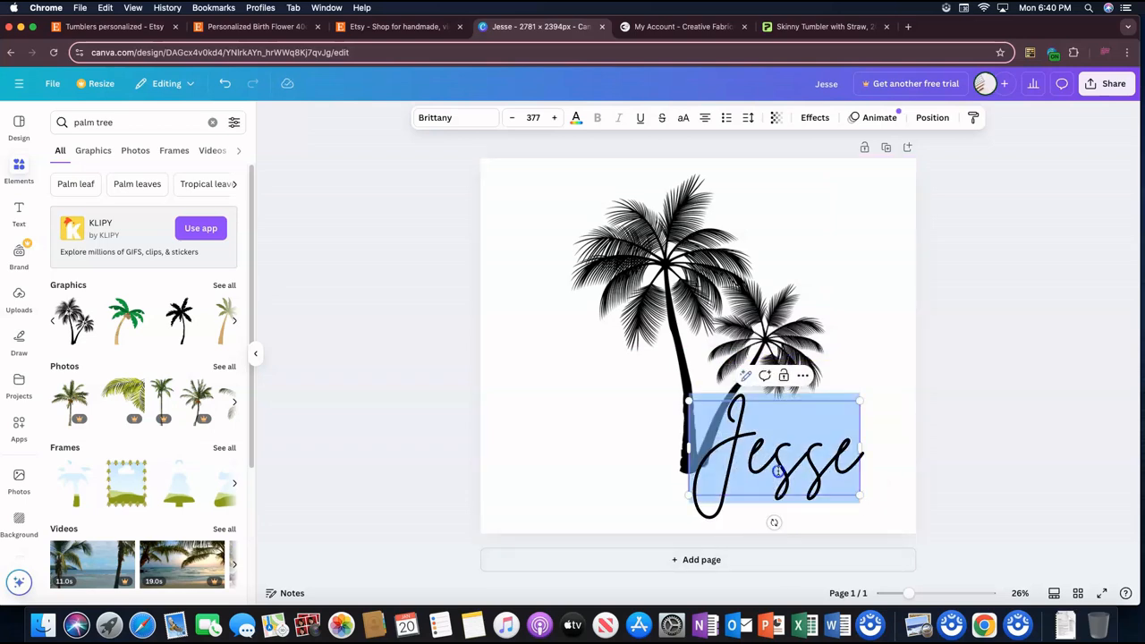
Step: Raise the palm trees to the page's top edge and center the name, reduced to about size 264, beneath the trunks
left_click(662, 341)
left_click(787, 465)
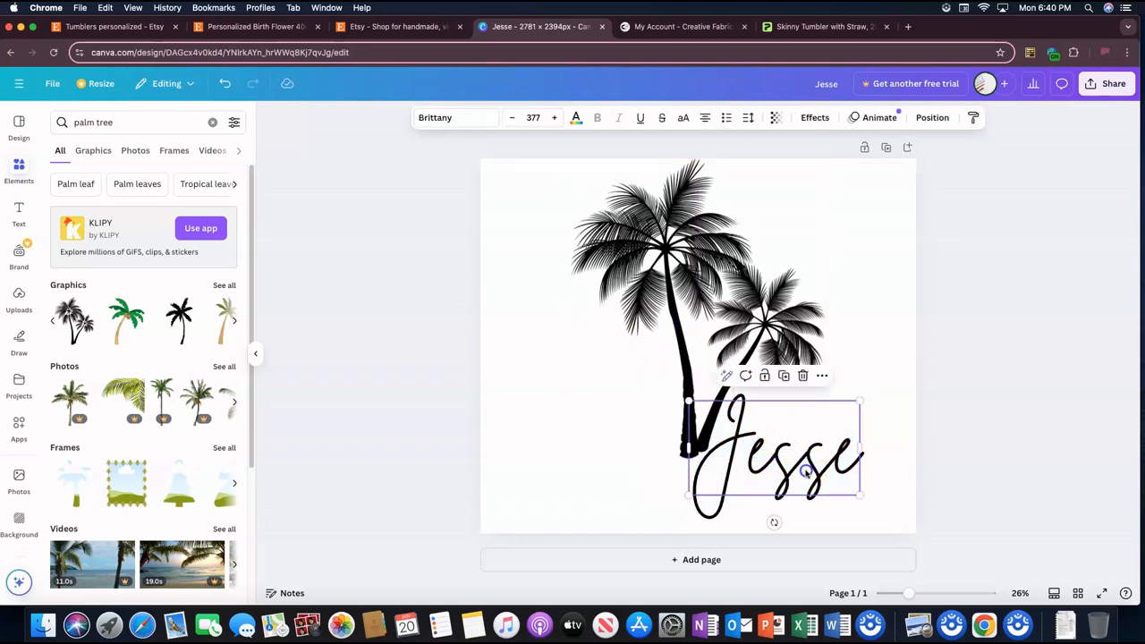
left_click_drag(787, 465, 732, 510)
left_click_drag(802, 441, 758, 458)
left_click_drag(731, 497, 730, 490)
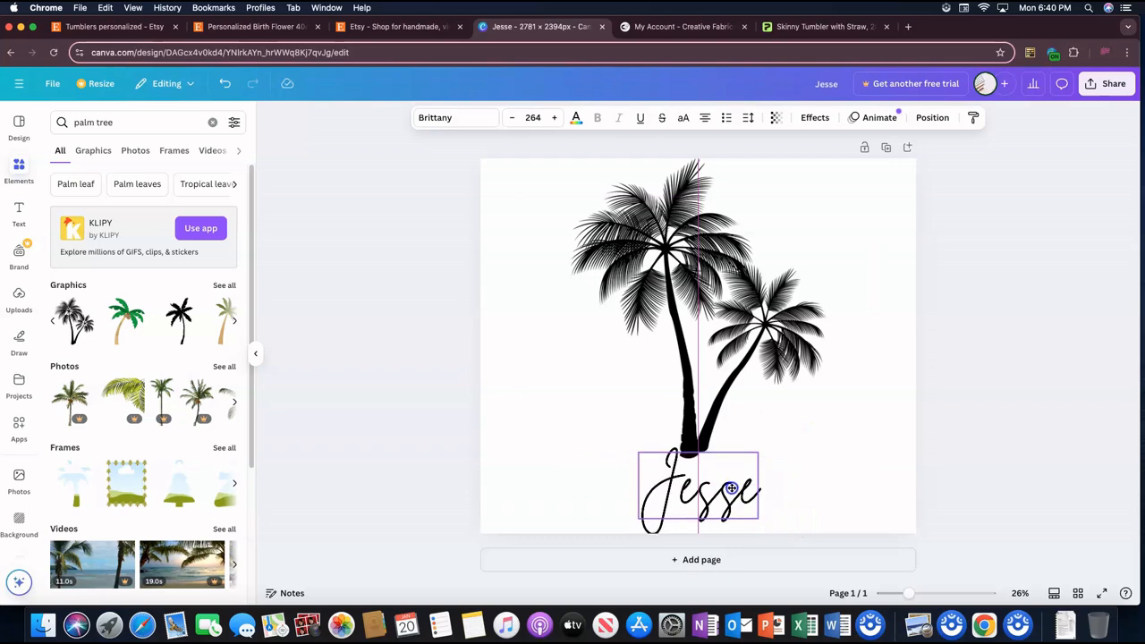
Step: Scale the palm trees down to about 1,566 × 1,839 px and move them back to the page's horizontal center
left_click(727, 366)
left_click_drag(823, 457, 808, 450)
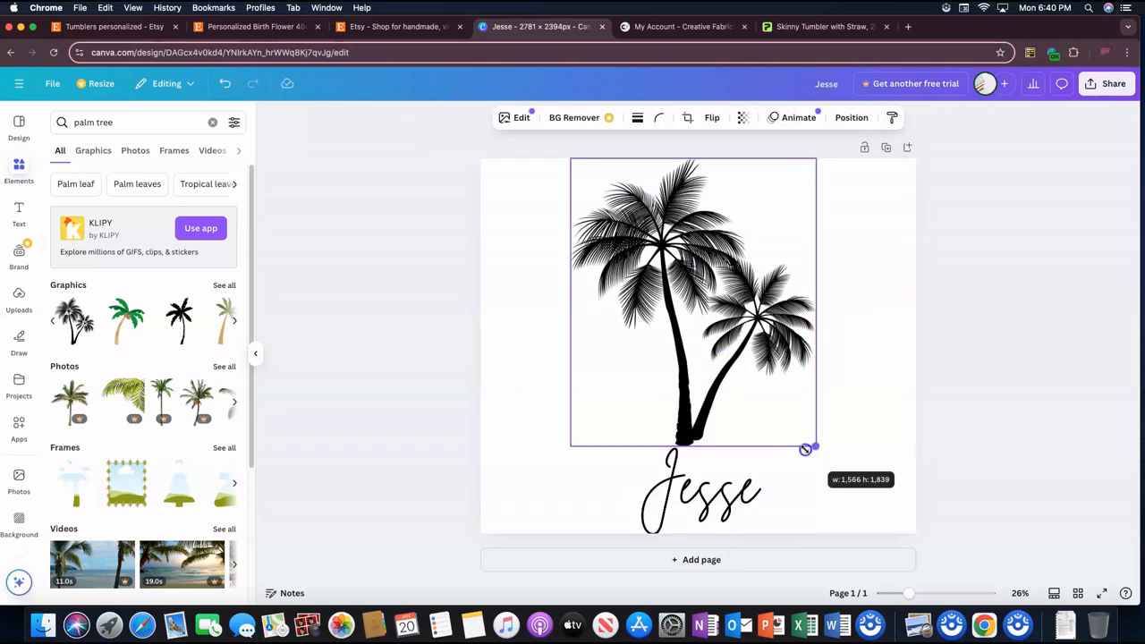
left_click_drag(739, 403, 749, 405)
Step: Place a copy of the name to the left of the palm trunks and change its text to "Cancun"
left_click_drag(713, 496, 555, 349)
left_click(711, 421)
double_click(556, 352)
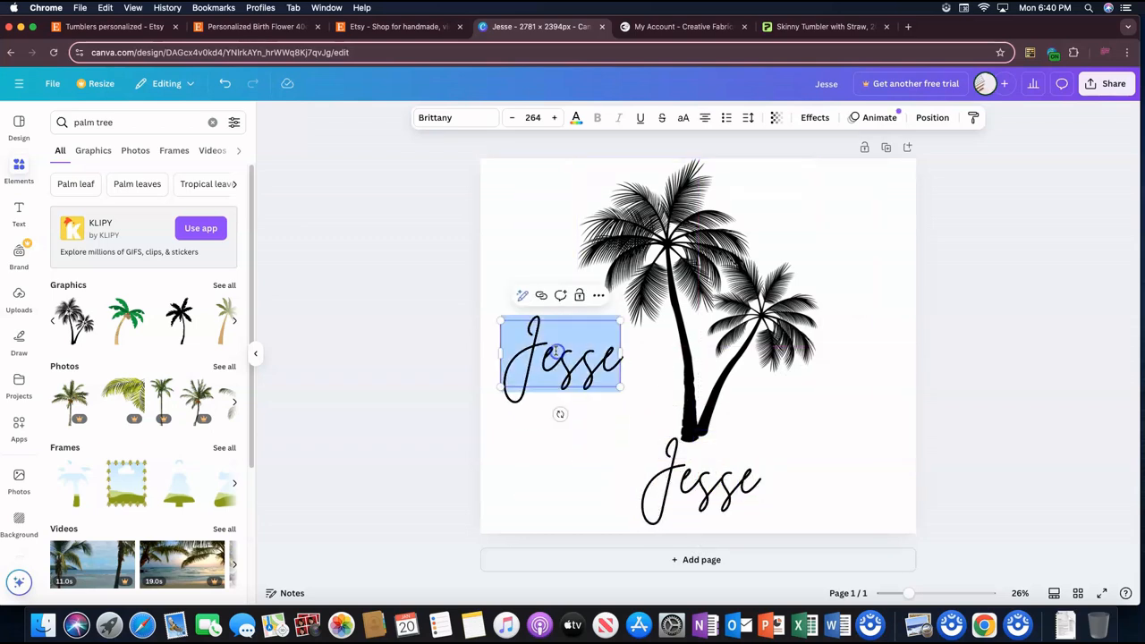
type("Cancun")
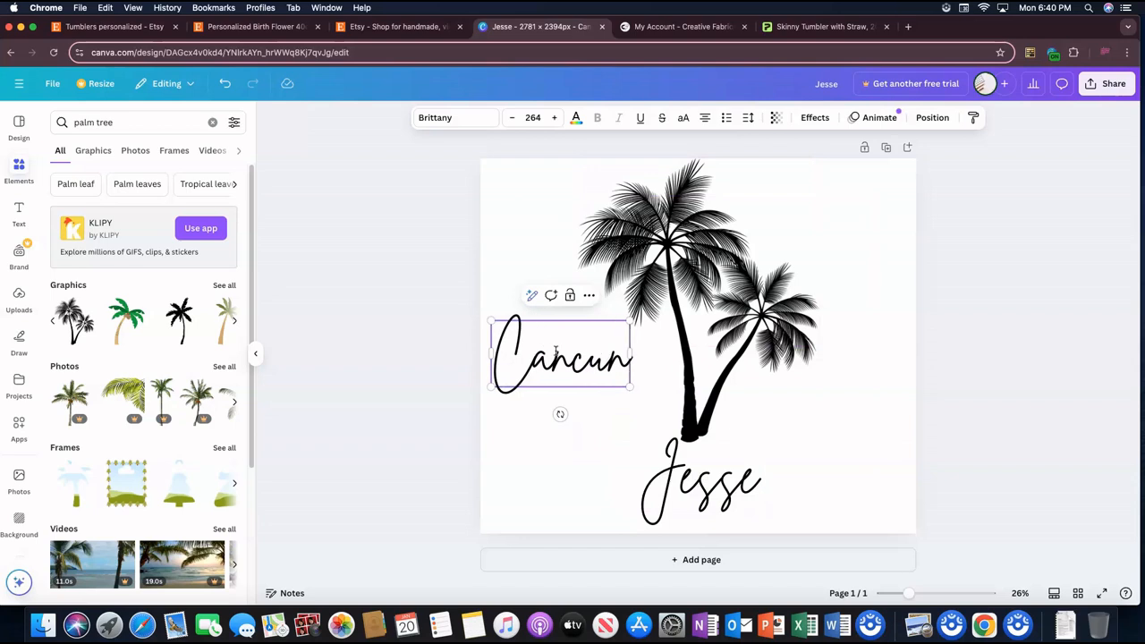
left_click(602, 387)
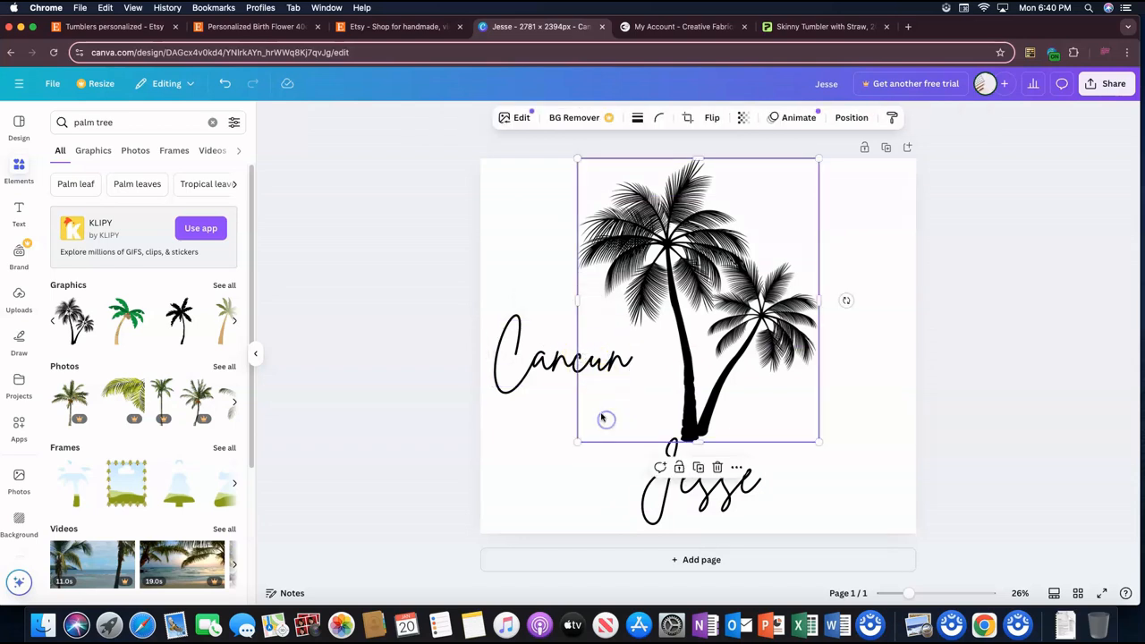
Step: Tilt the "Cancun" text diagonally upward, move it to the page's upper-left corner, and shift the palm trees slightly right
left_click(557, 368)
left_click_drag(560, 413, 594, 393)
left_click_drag(583, 360, 576, 242)
left_click_drag(677, 293, 691, 294)
left_click_drag(539, 255, 543, 251)
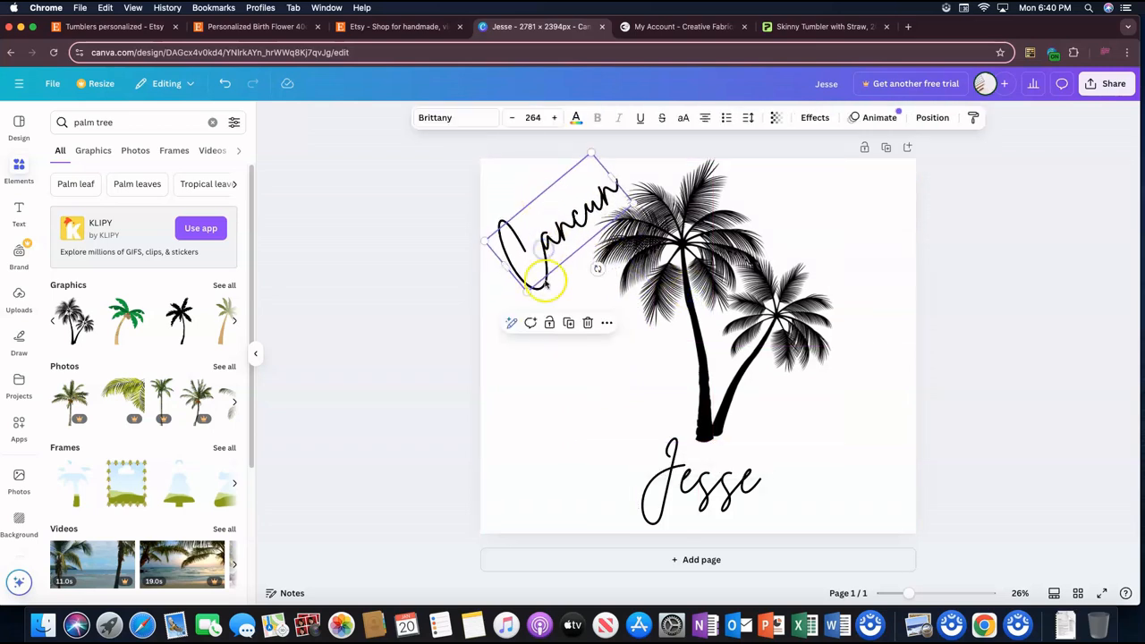
Step: Duplicate the tilted "Cancun" text, change the copy to "2025", and place it just beneath "Cancun"
left_click(565, 323)
left_click_drag(578, 302, 564, 386)
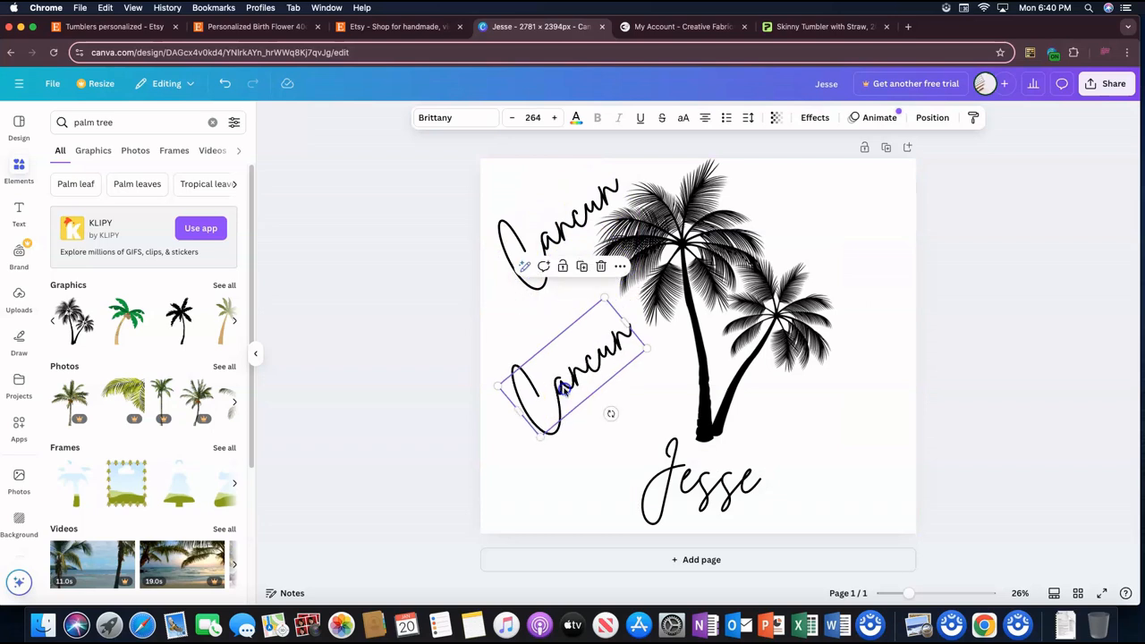
double_click(563, 386)
type("2025")
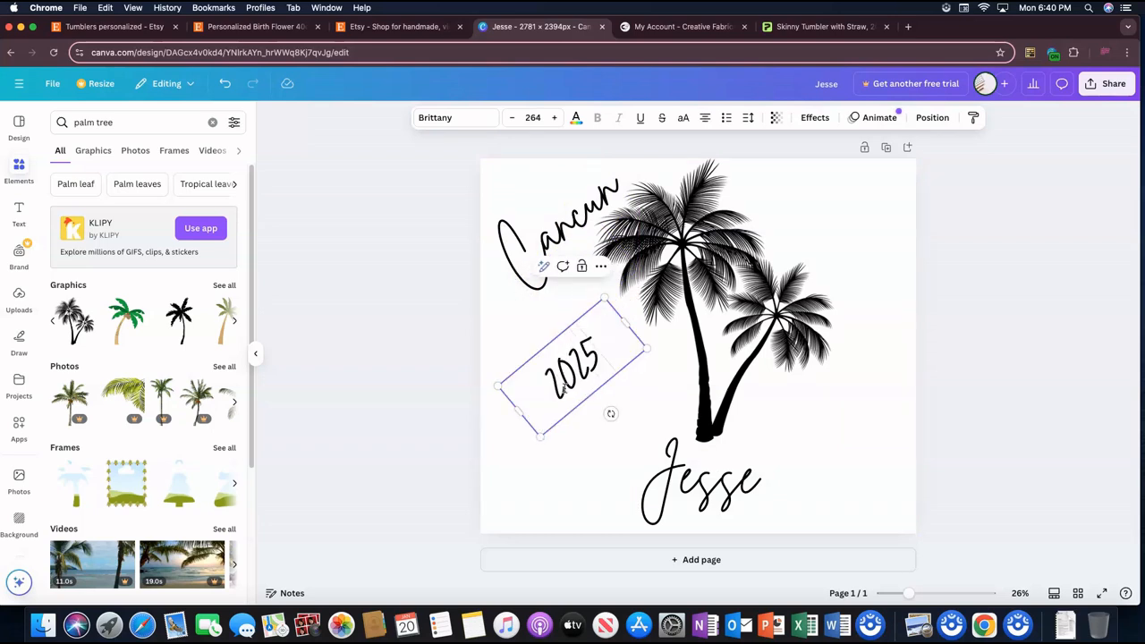
left_click(625, 419)
left_click_drag(550, 370, 580, 260)
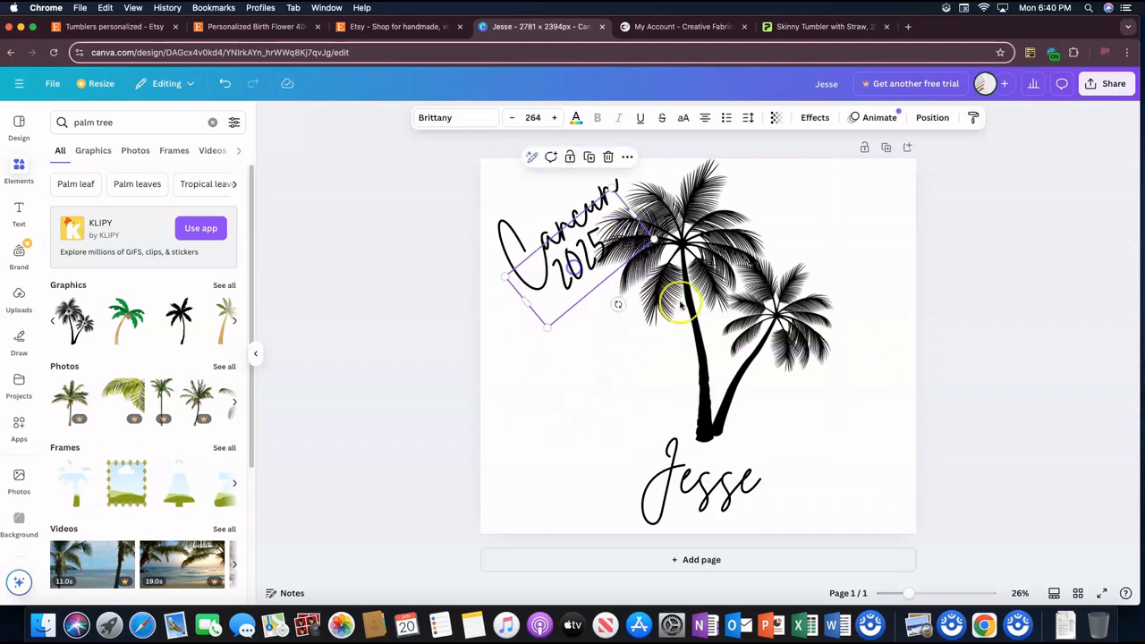
Step: Scale the palm trees down slightly, center them on the page with the trunks touching the name, and raise the name a little
left_click(695, 310)
left_click_drag(695, 311, 703, 312)
left_click(586, 268)
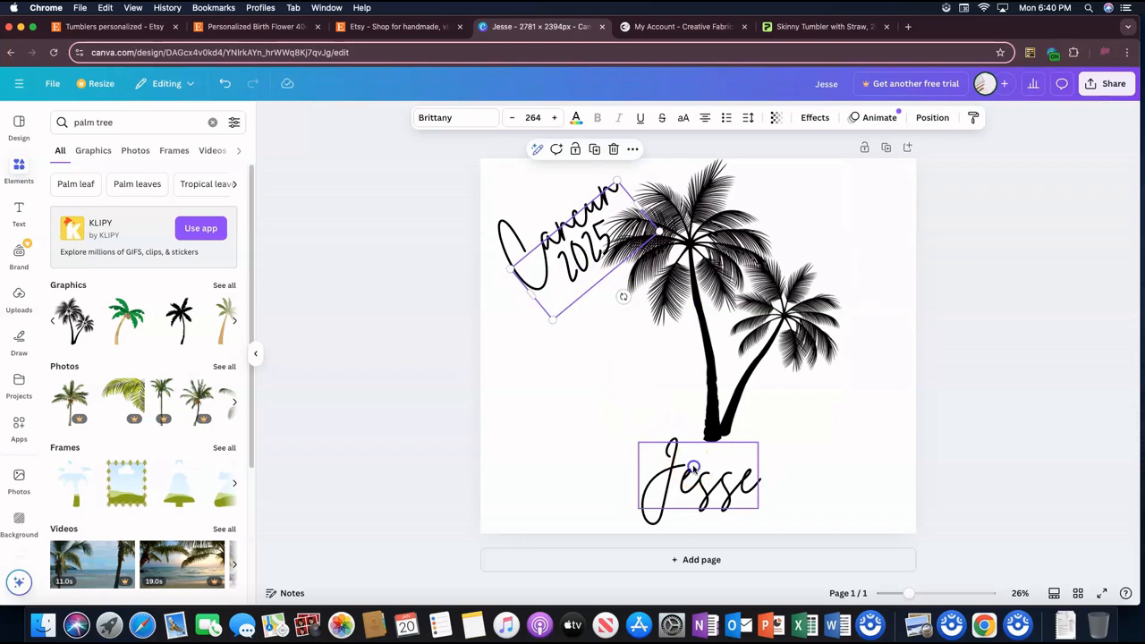
left_click(721, 353)
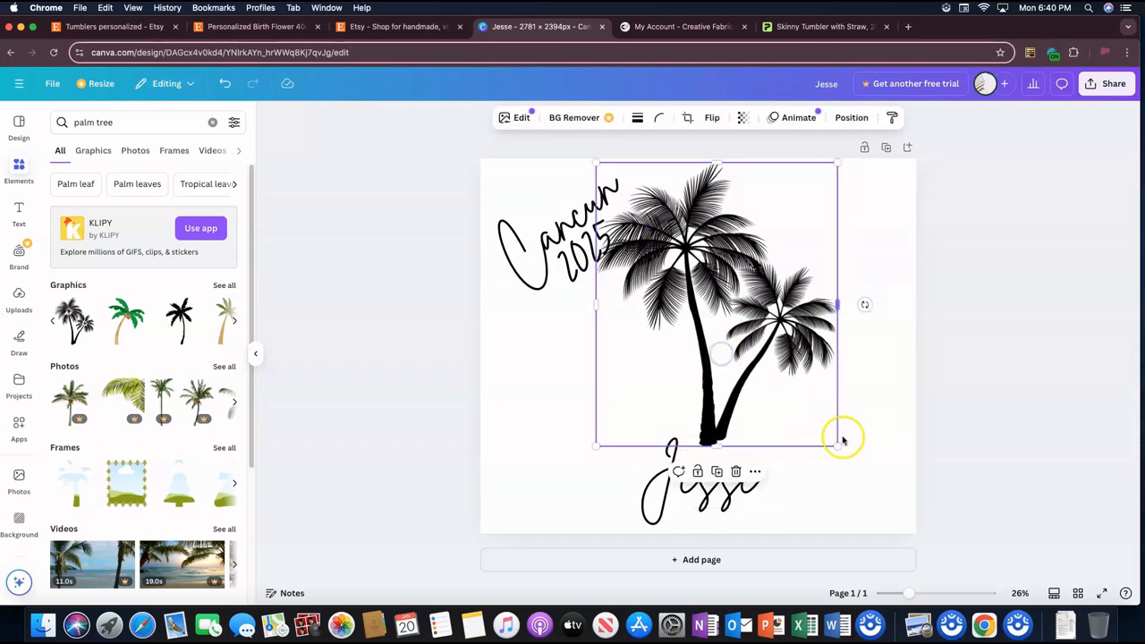
left_click_drag(841, 442, 818, 426)
left_click_drag(722, 365, 713, 385)
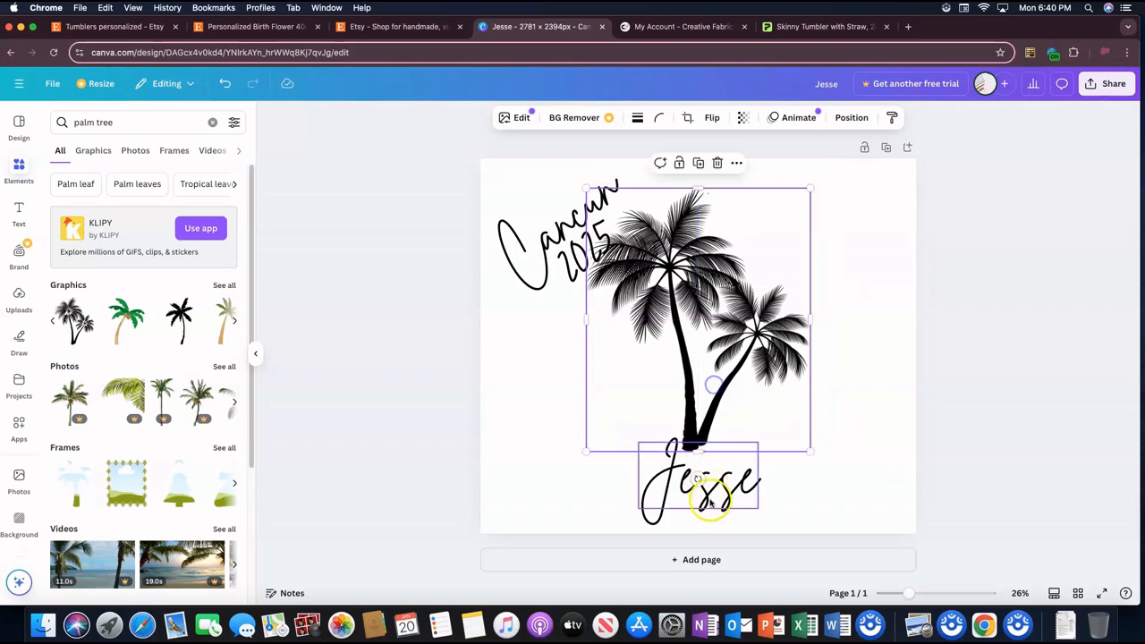
left_click_drag(711, 501, 711, 494)
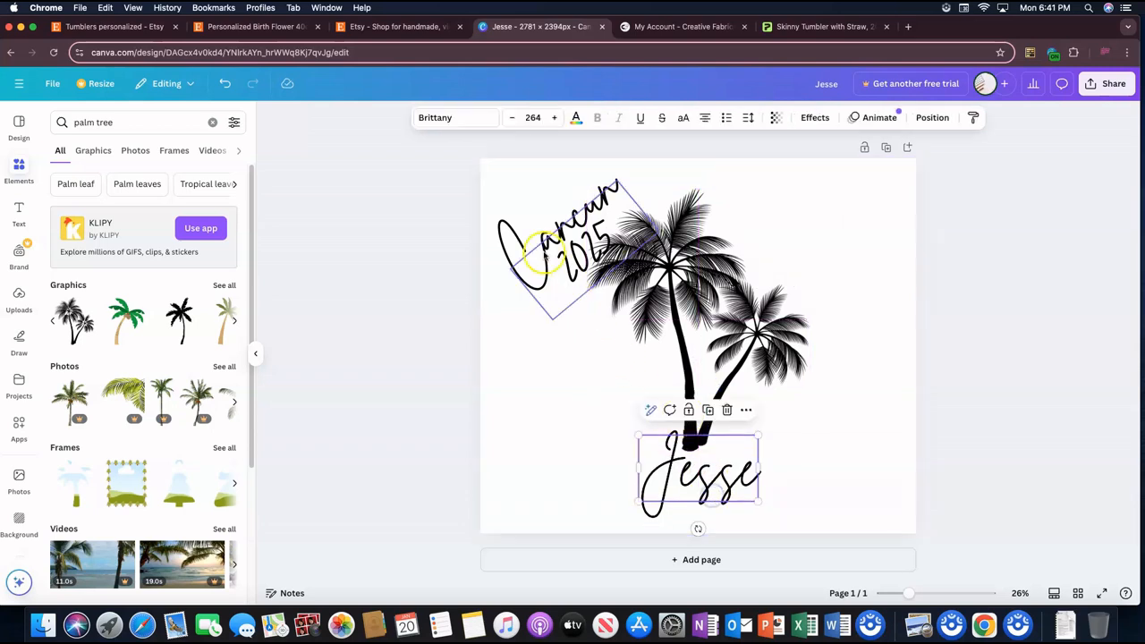
Step: Shift "Cancun" slightly toward the page's upper-left corner and tuck "2025", reduced to size 247, closely beneath it
left_click_drag(580, 213, 538, 221)
left_click_drag(582, 260, 577, 252)
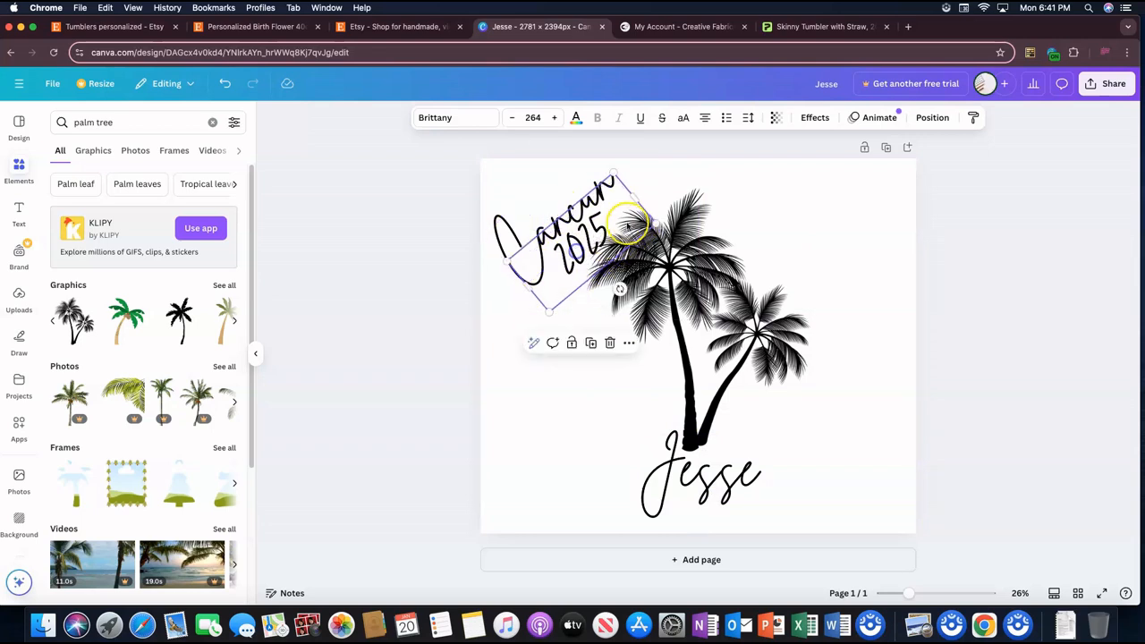
left_click_drag(655, 223, 642, 220)
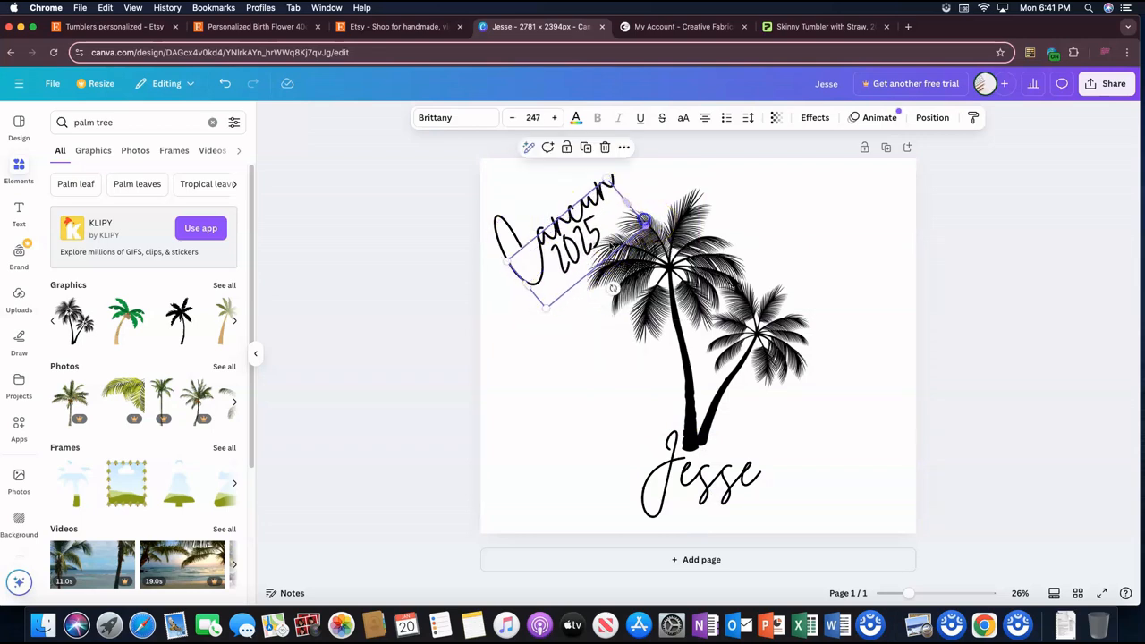
left_click_drag(582, 255, 587, 252)
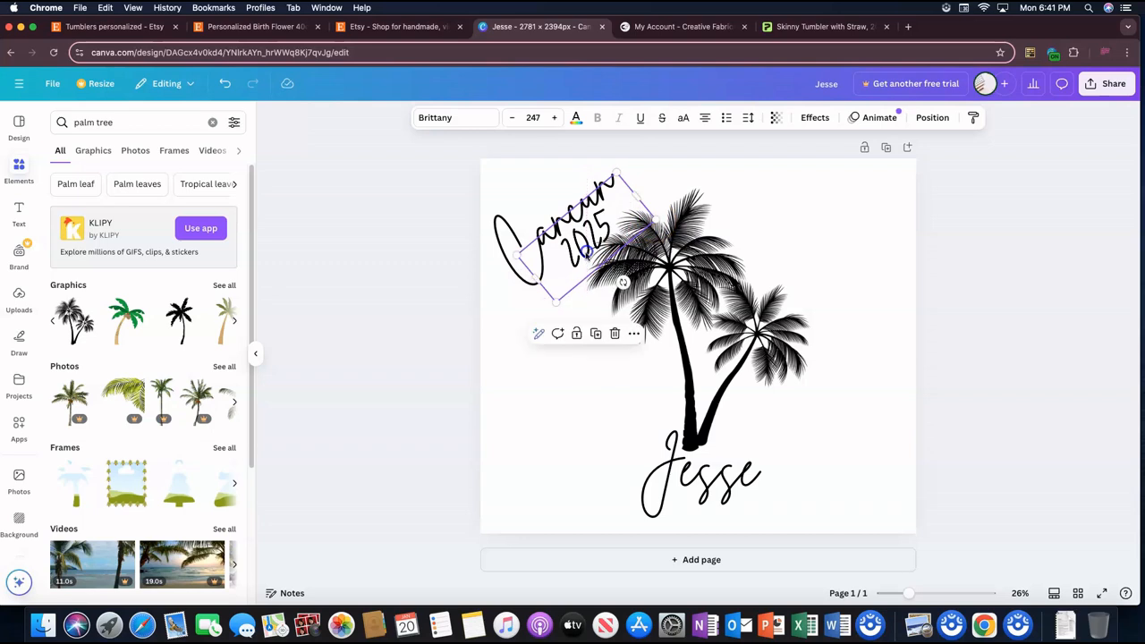
left_click(557, 357)
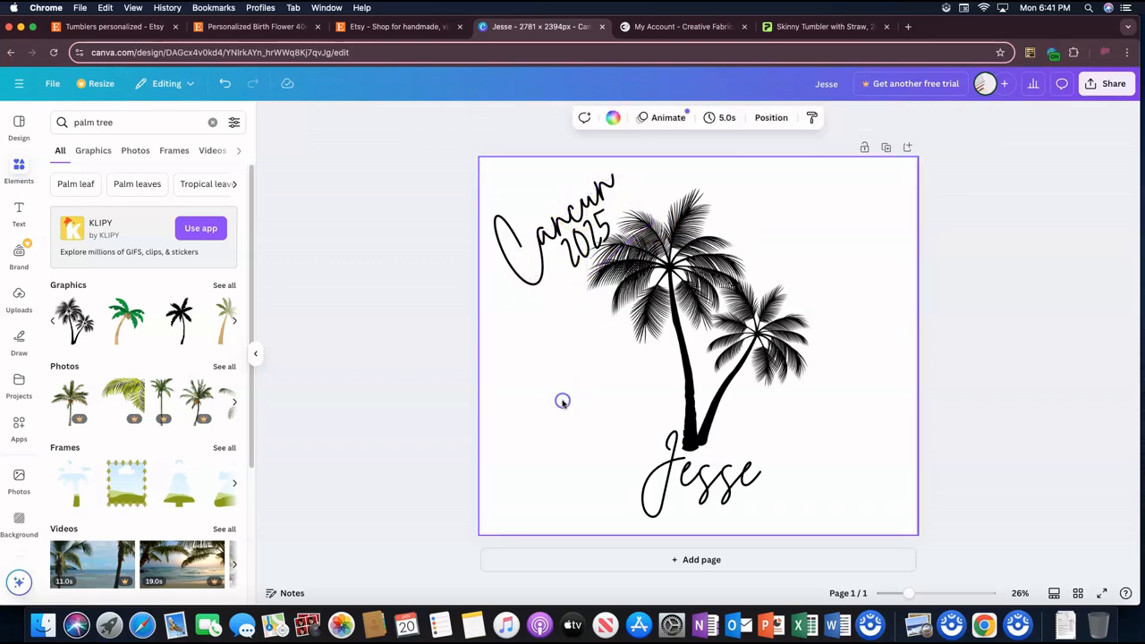
left_click(590, 256)
Step: Scale the palm trees down to about 1,342 × 1,576 px, recenter them on the page, and raise the name slightly to meet the trunks
left_click(673, 293)
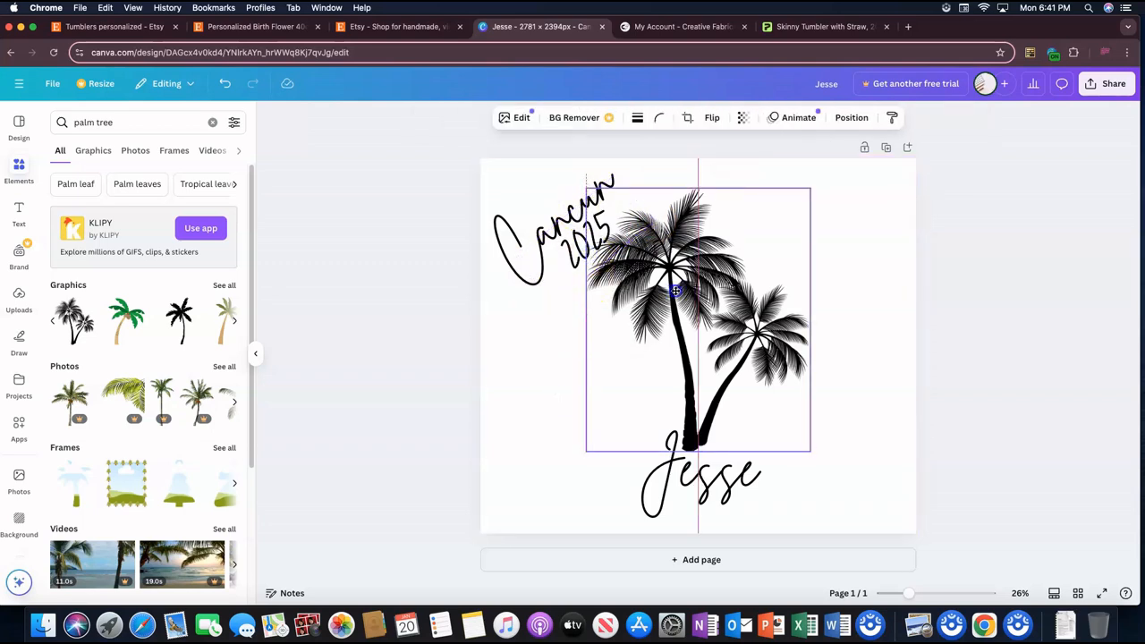
left_click(755, 392)
left_click_drag(806, 445, 795, 437)
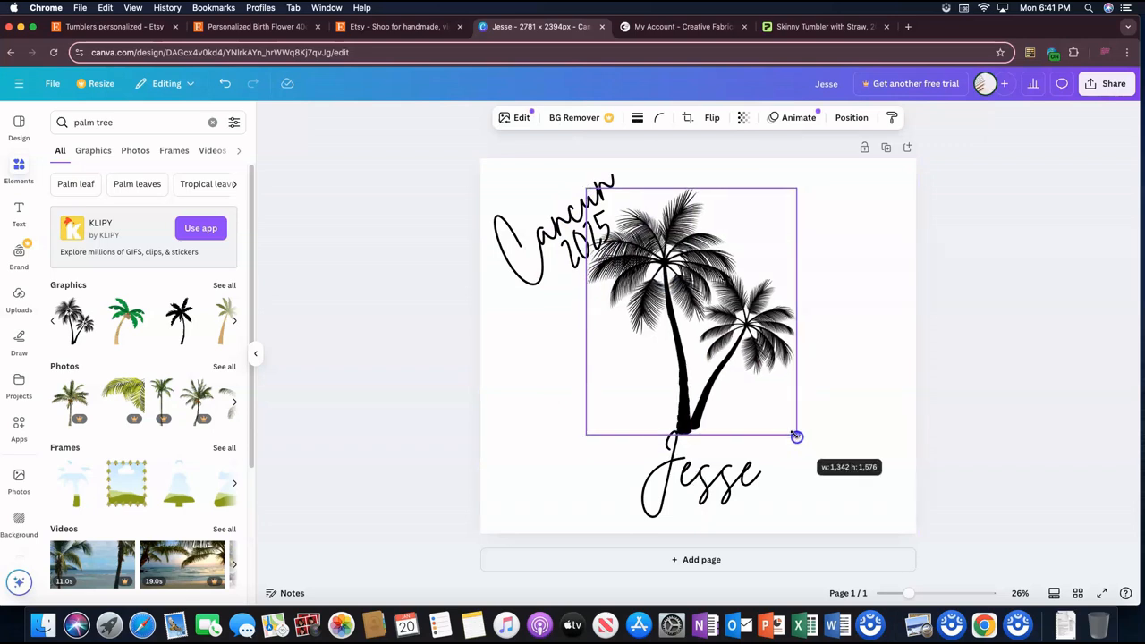
left_click_drag(734, 396, 741, 403)
left_click_drag(721, 495, 722, 490)
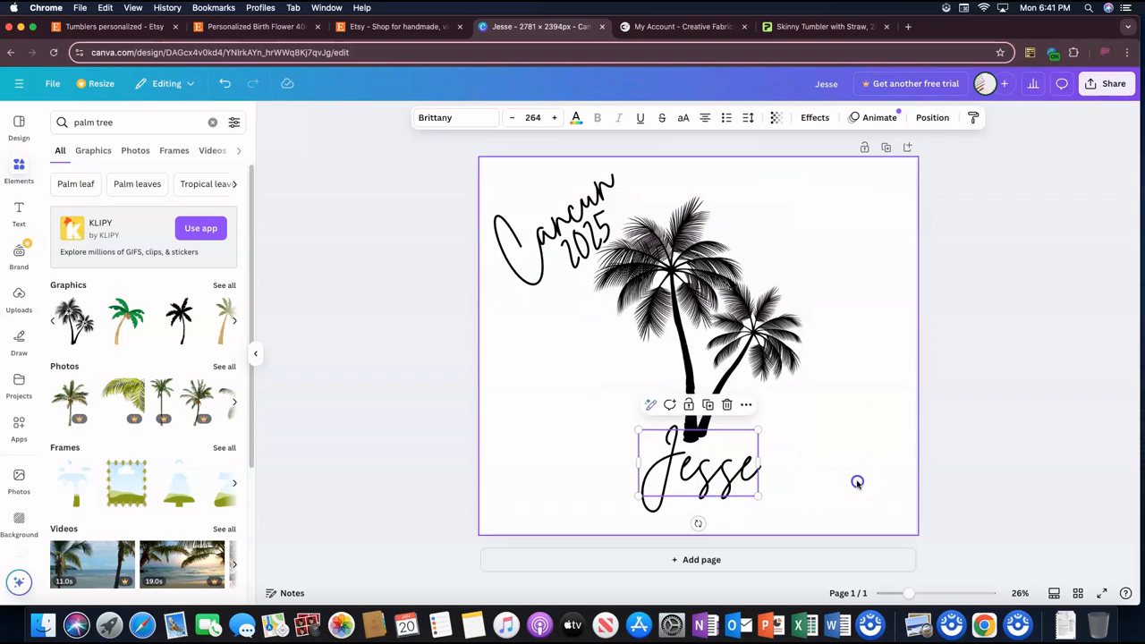
left_click(856, 481)
left_click(981, 193)
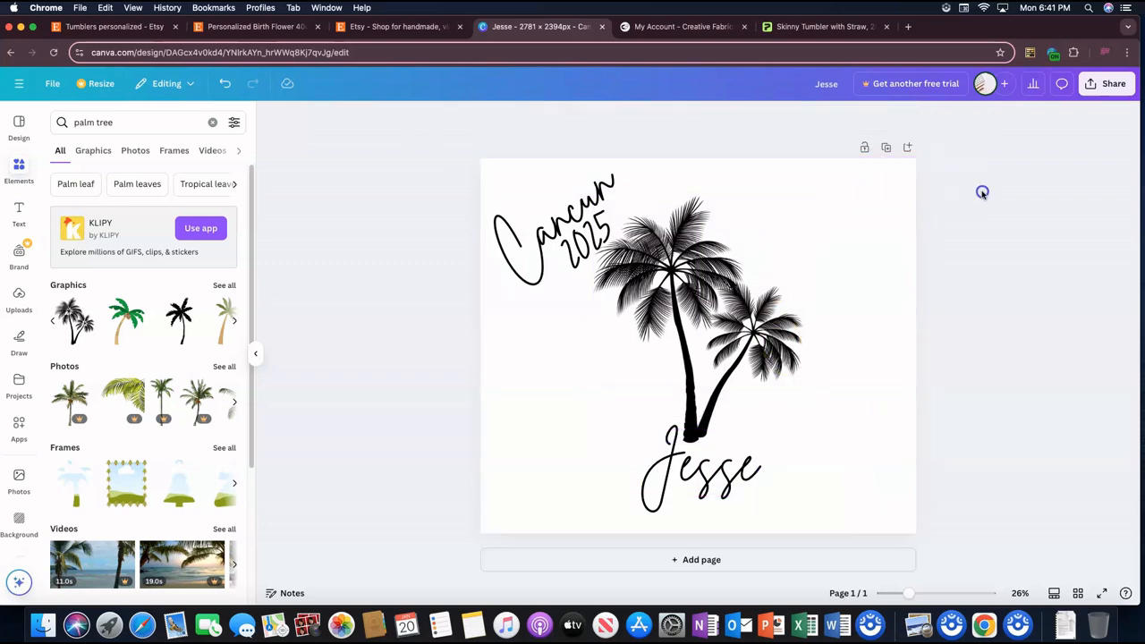
Step: Try to enable a transparent background in the PNG download settings
left_click(1098, 85)
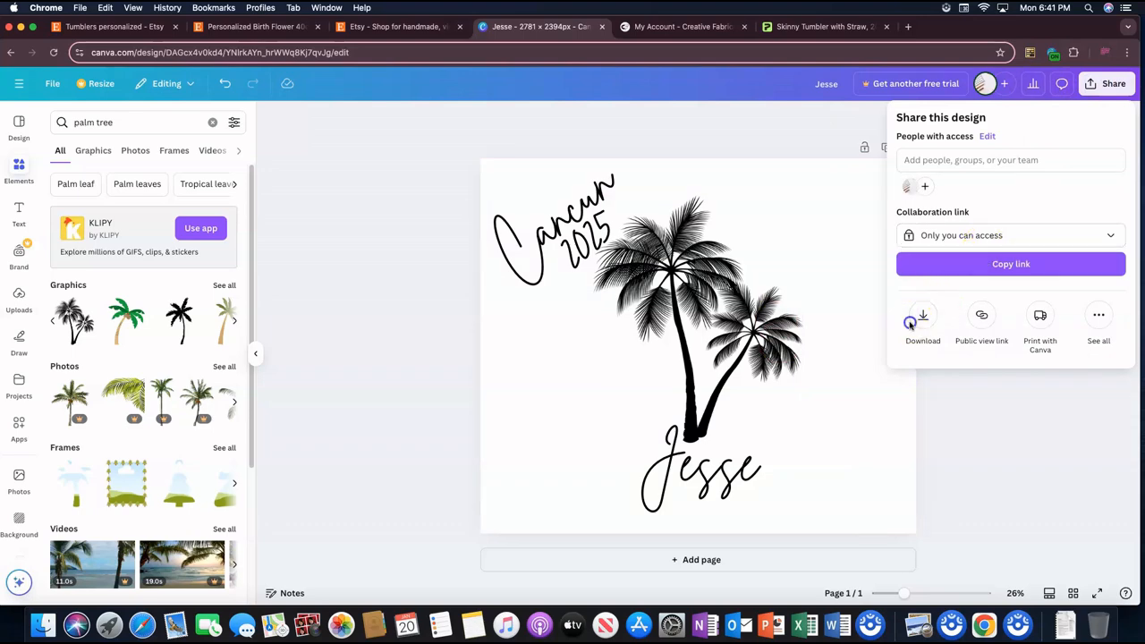
left_click(919, 318)
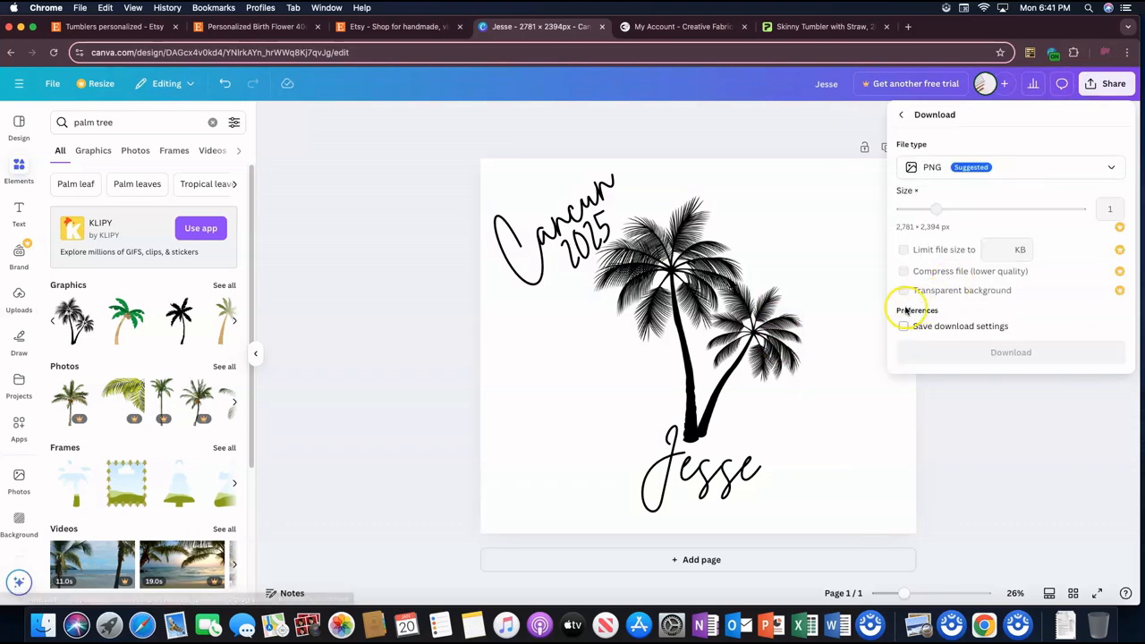
left_click(905, 291)
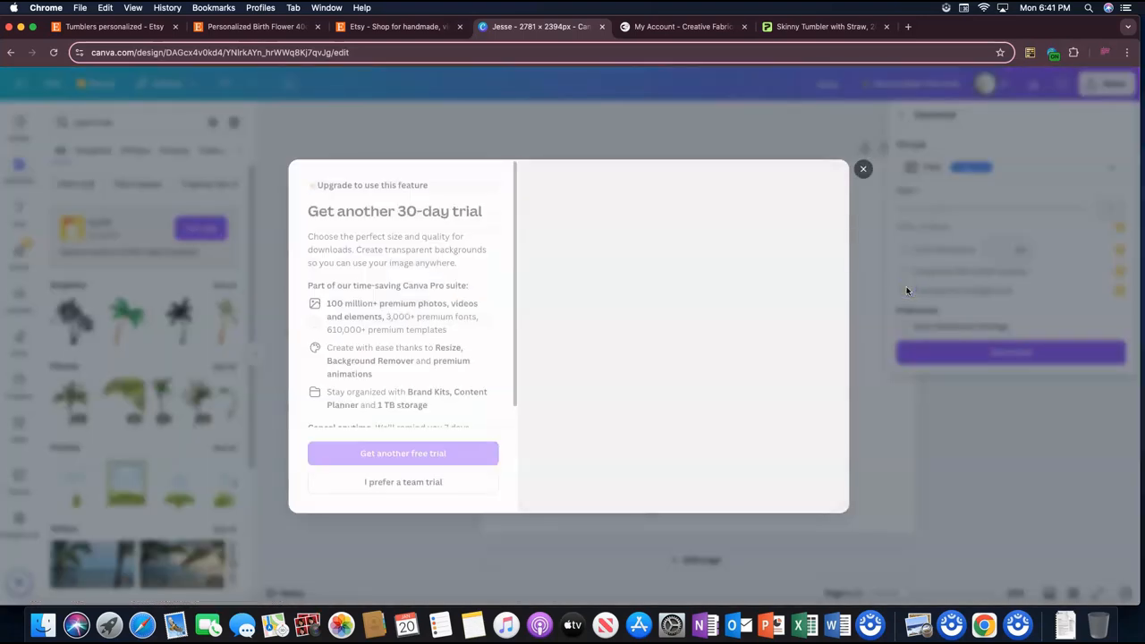
left_click(862, 170)
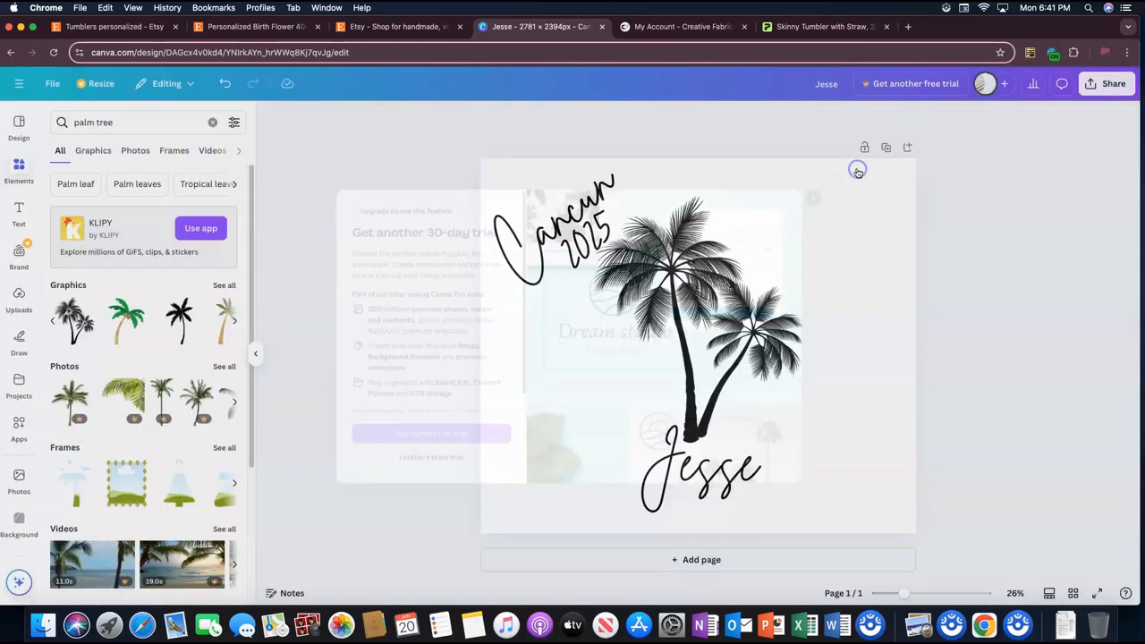
left_click(1099, 84)
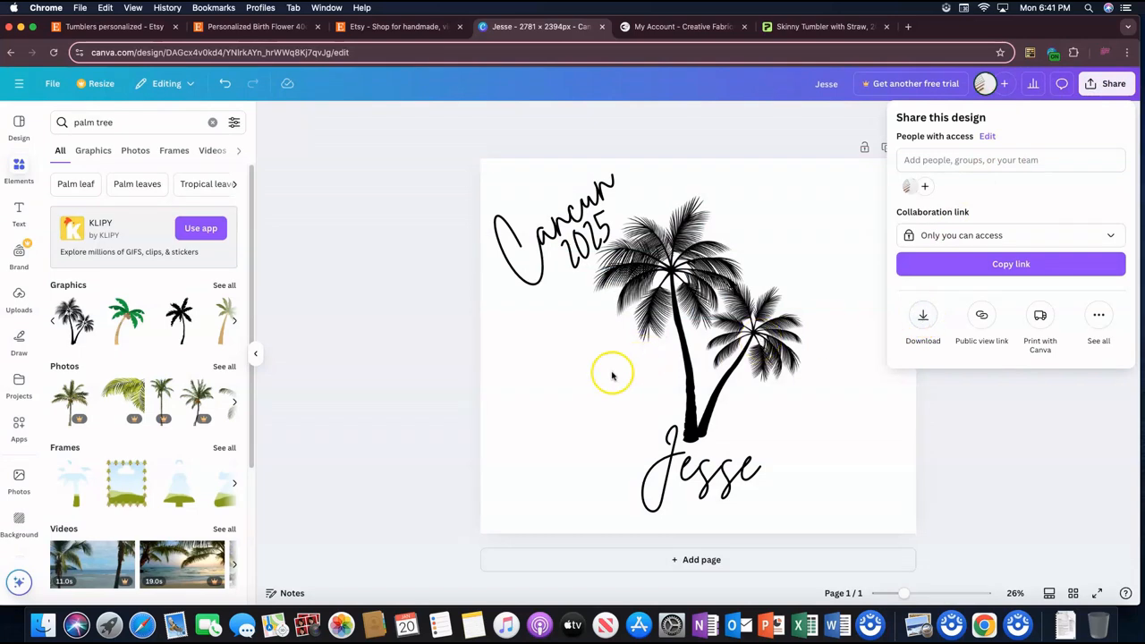
left_click(475, 391)
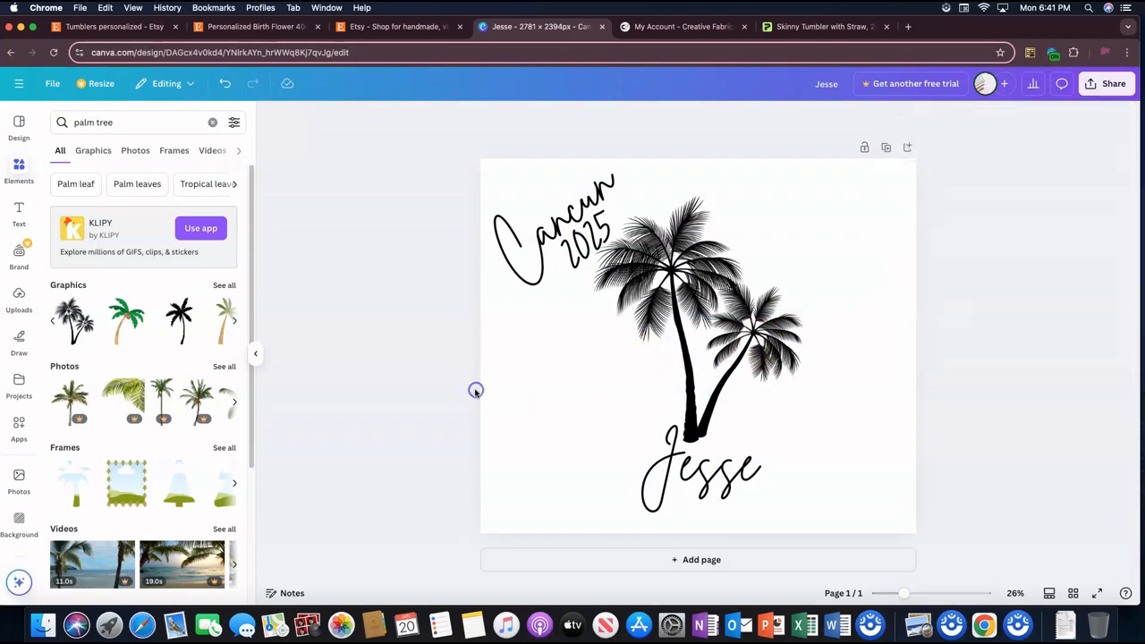
Step: Search the backgrounds for "beach" and apply the pink sunset beach photo as the page background
left_click(19, 523)
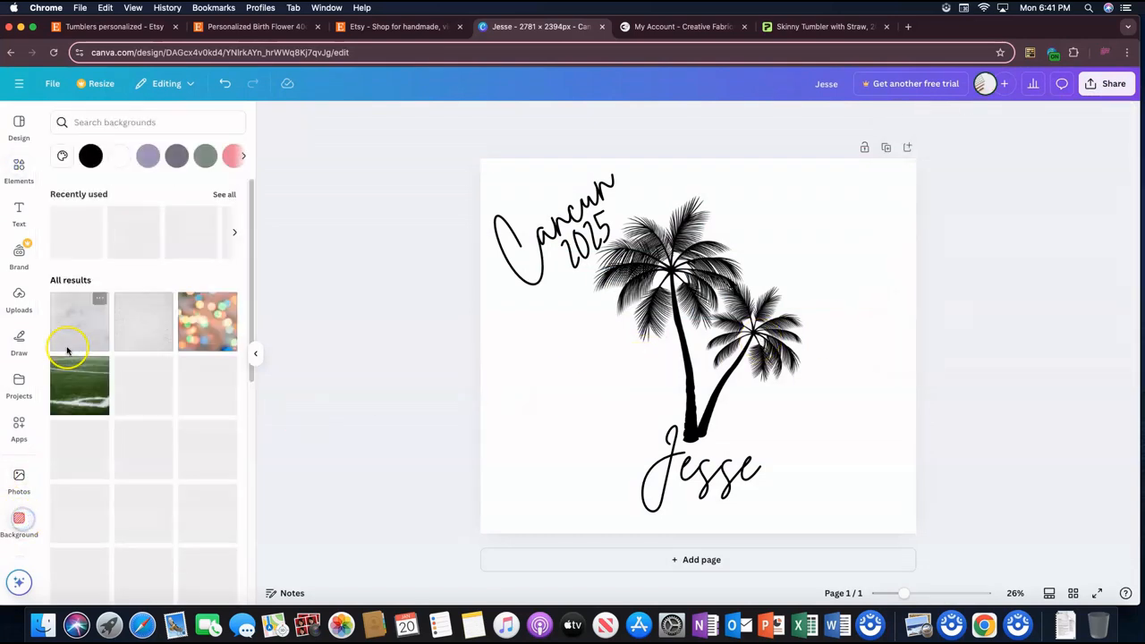
left_click(131, 126)
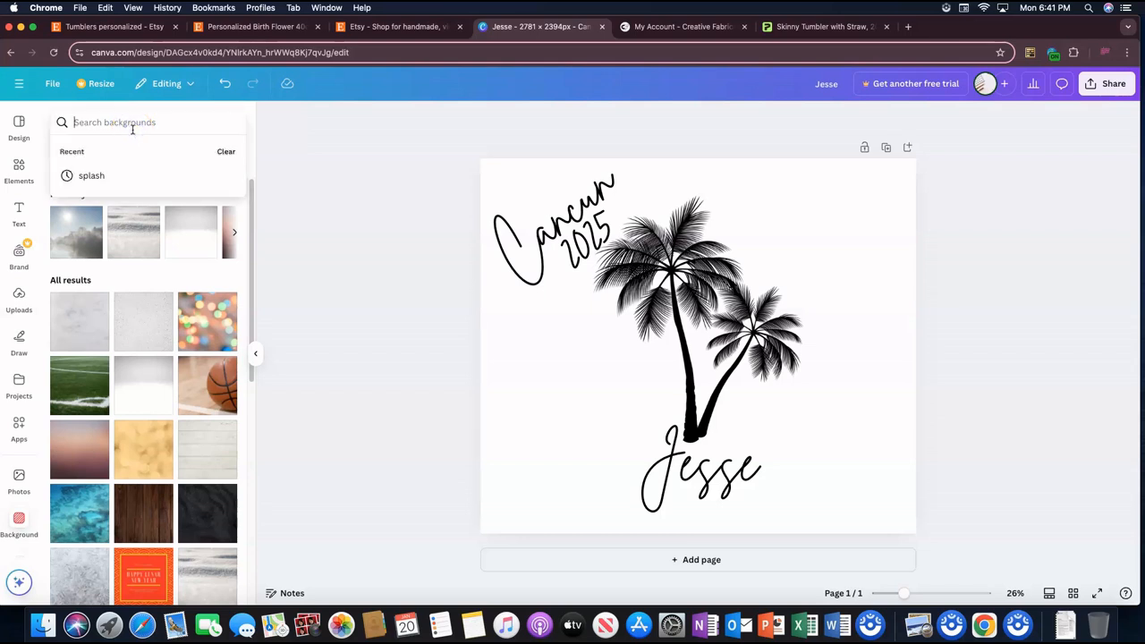
type("beach")
key("Return")
left_click(135, 206)
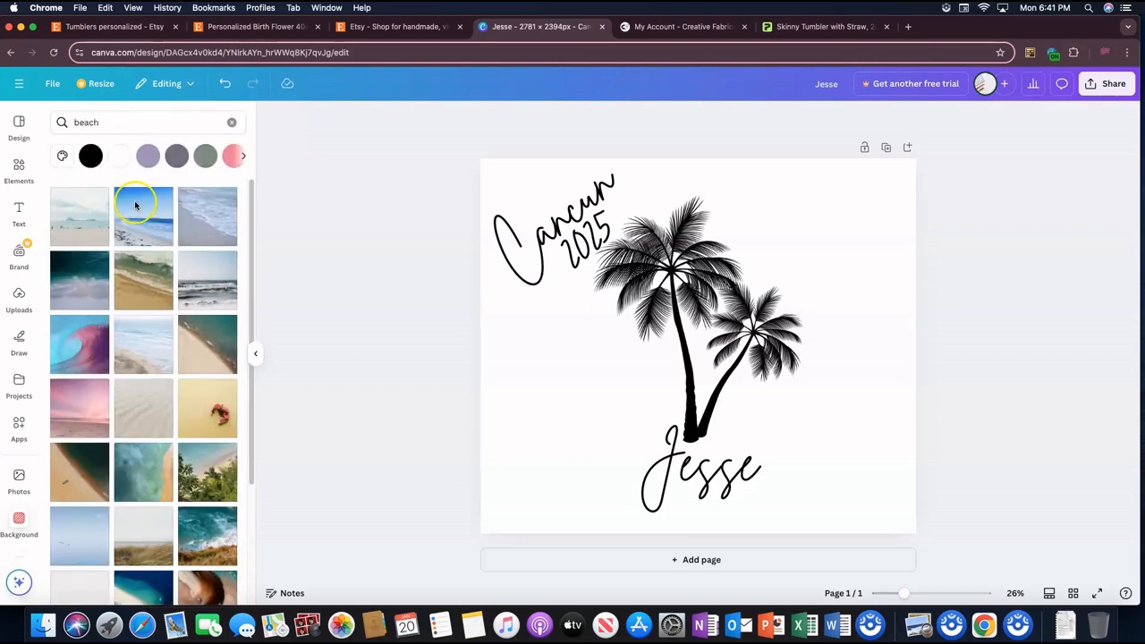
scroll(213, 378, "down", 2)
left_click_drag(87, 329, 574, 294)
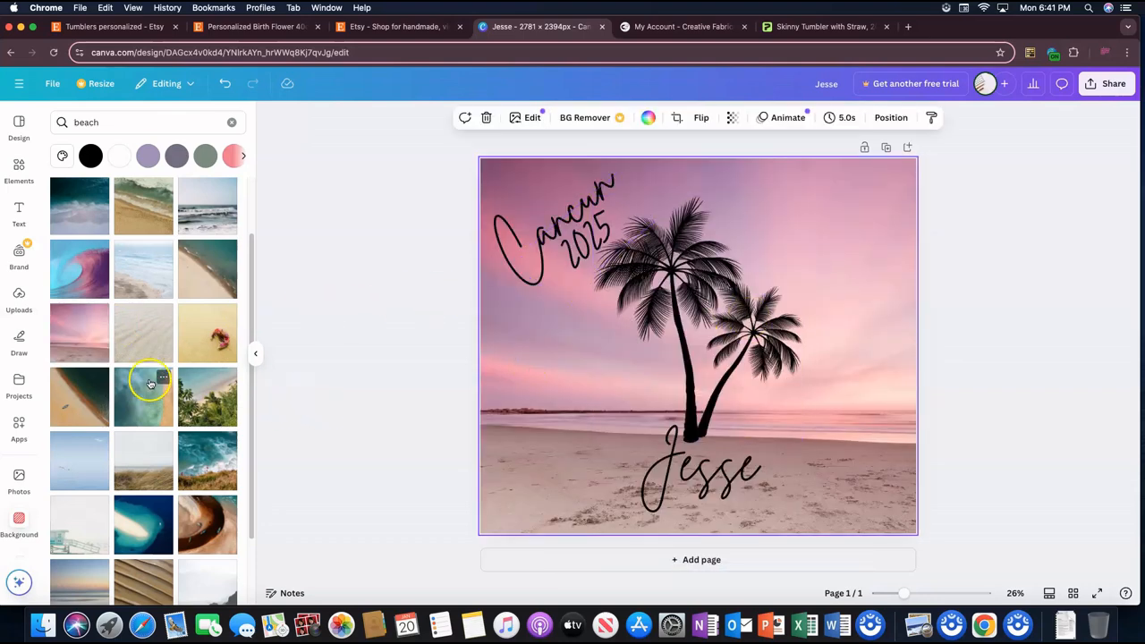
Step: Duplicate the page and delete the pink beach background from the copy
scroll(150, 383, "down", 2)
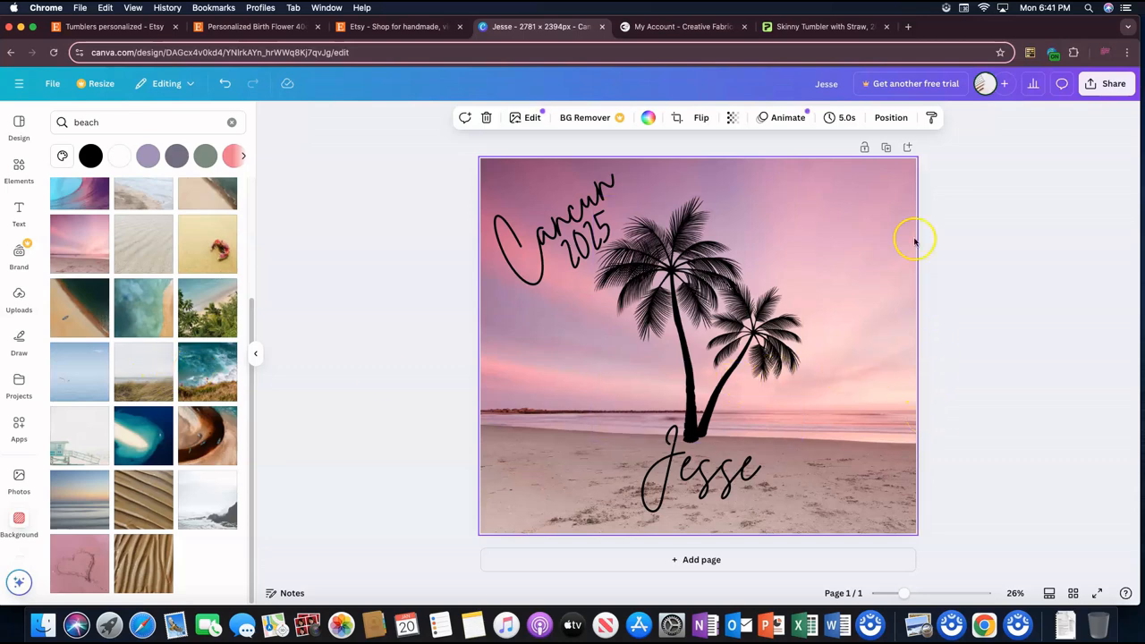
left_click(886, 147)
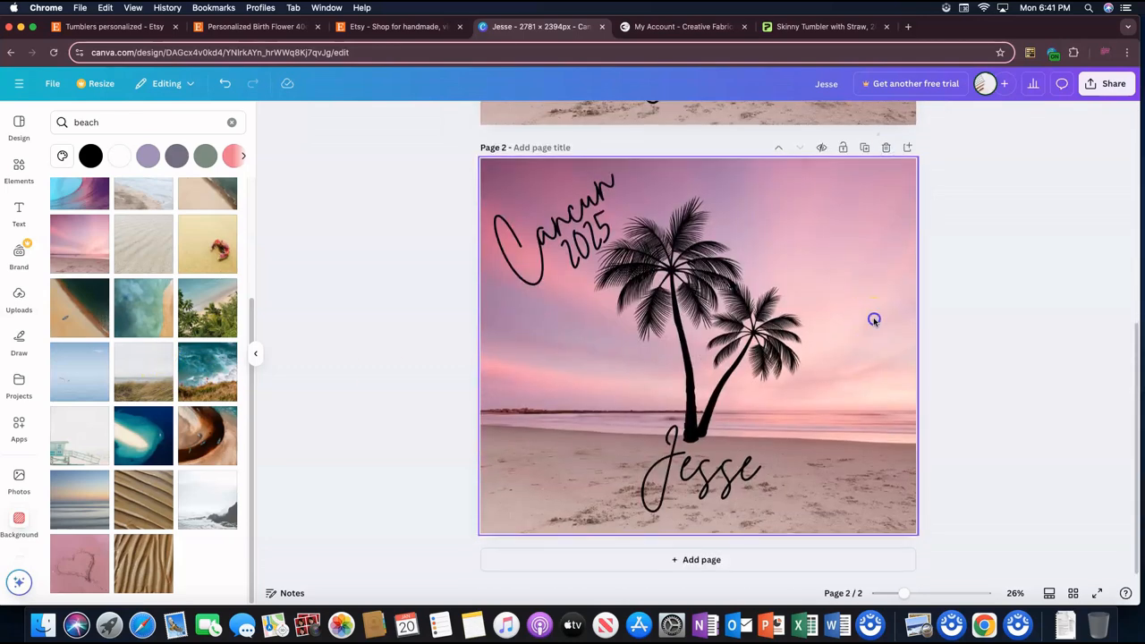
left_click(874, 319)
key("Delete")
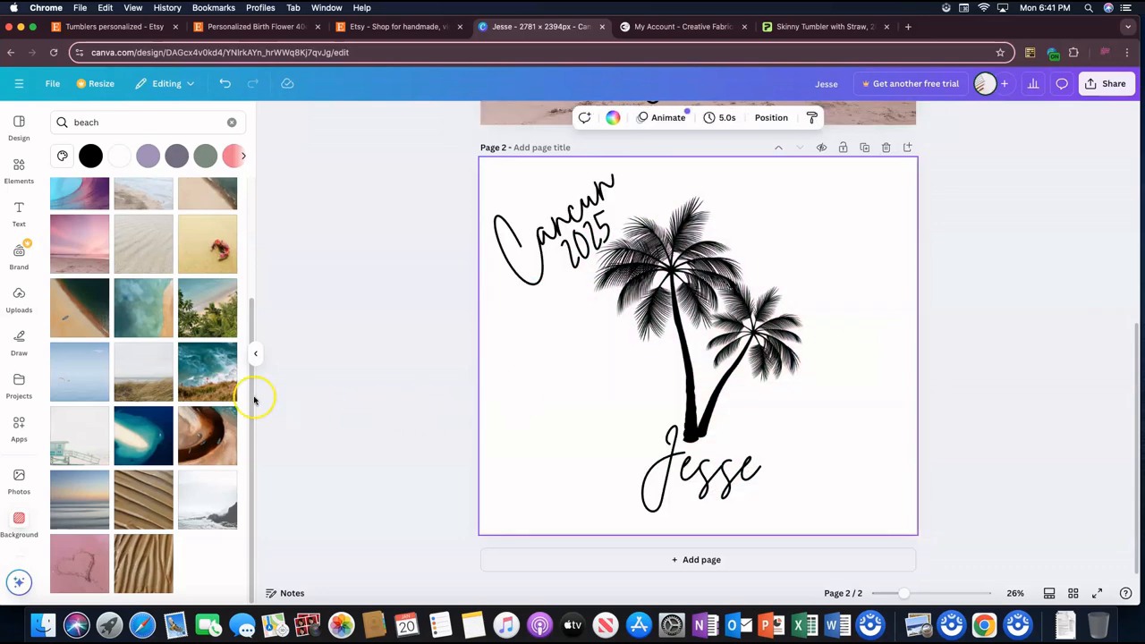
Step: Apply the beach photo with pale blue waves and sandy shore to page 2, and delete the photo to keep only its background color
scroll(145, 356, "up", 3)
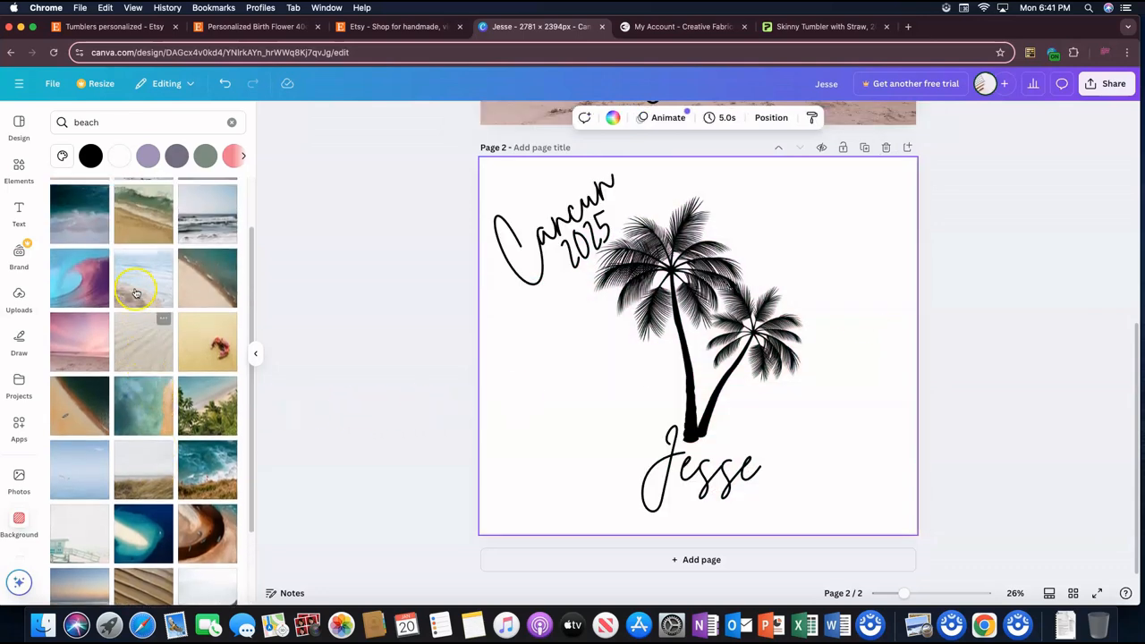
left_click_drag(166, 274, 488, 251)
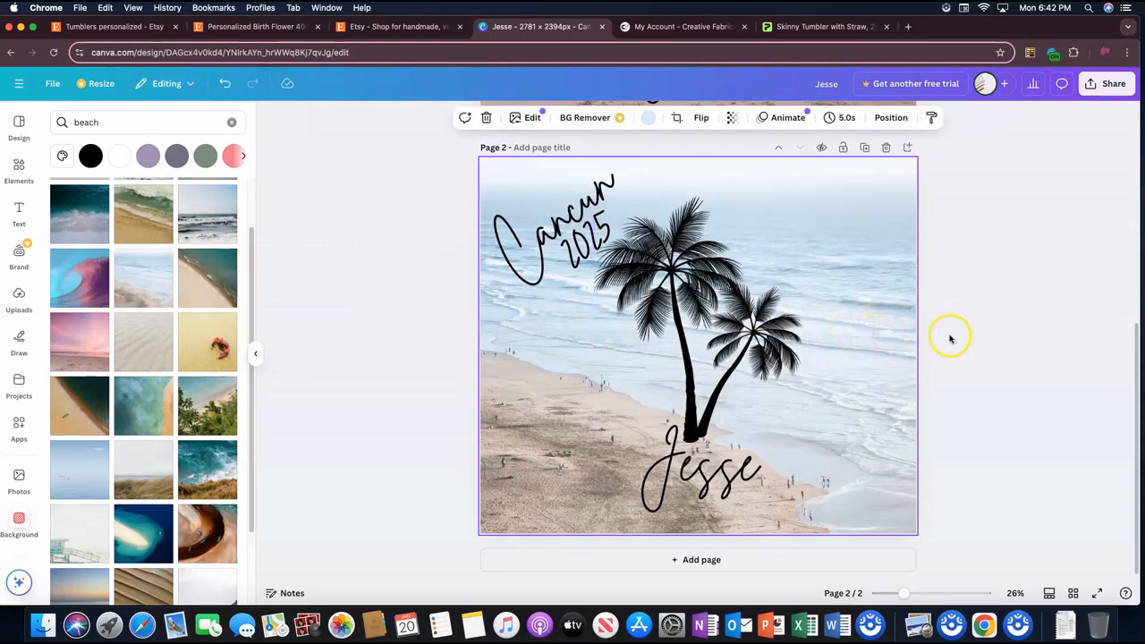
left_click(890, 332)
key("Delete")
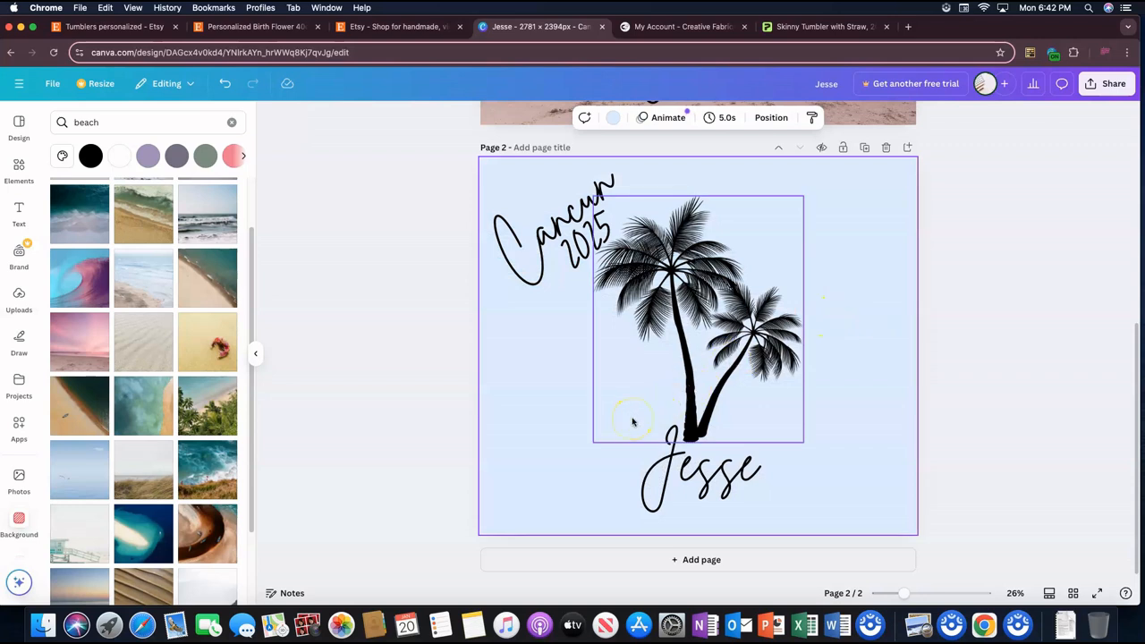
Step: Remove page 2's pale blue background color and apply the rippled pale sand photo as its background
left_click(584, 407)
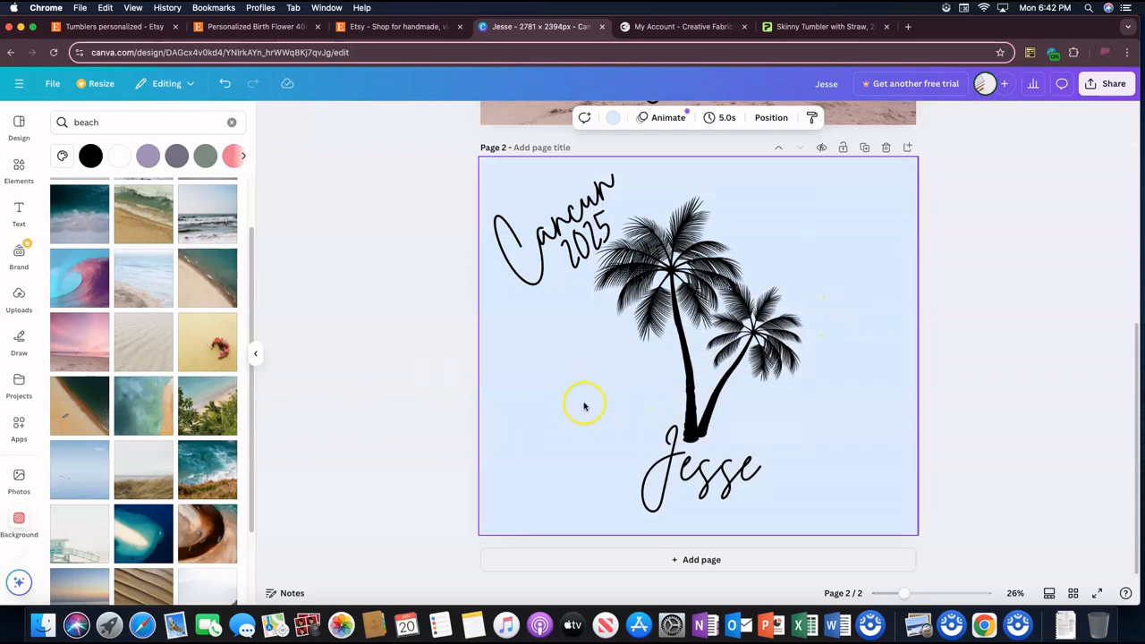
key("Delete")
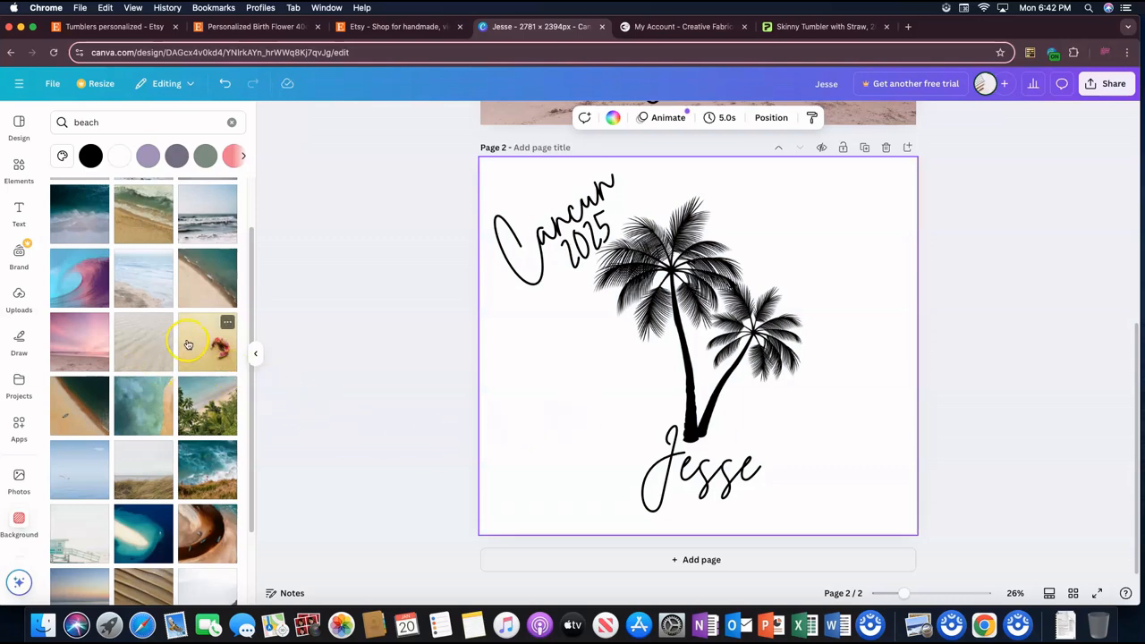
left_click(151, 350)
left_click_drag(151, 350, 580, 253)
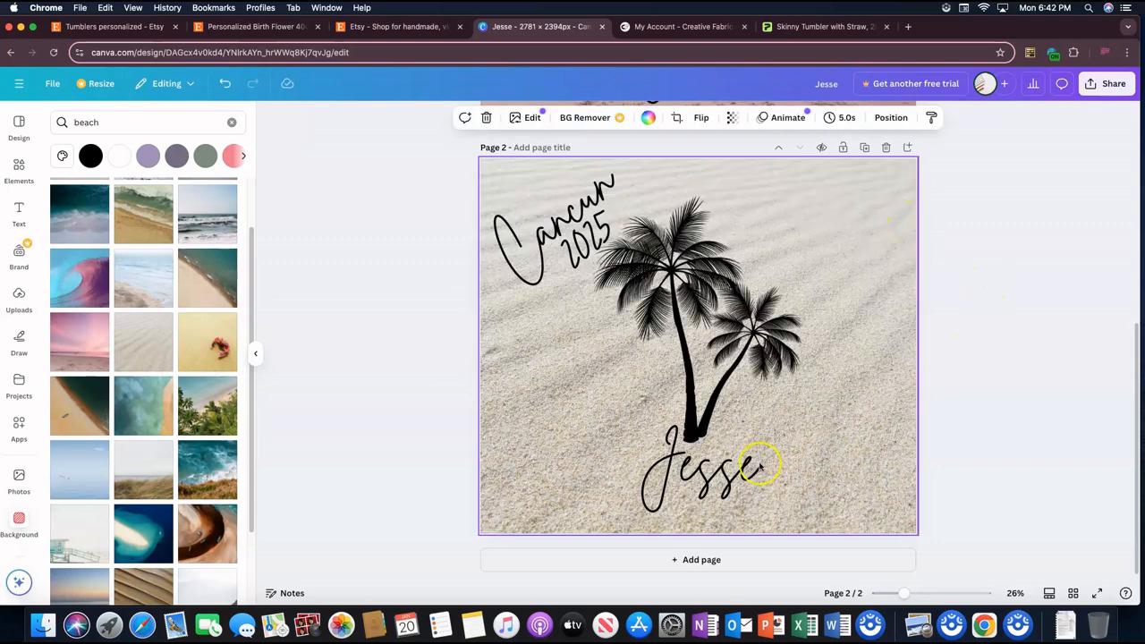
Step: On page 2, enlarge the name text to about size 307, then enlarge the palm trees and center them just above it
left_click(726, 480)
left_click_drag(758, 494, 723, 499)
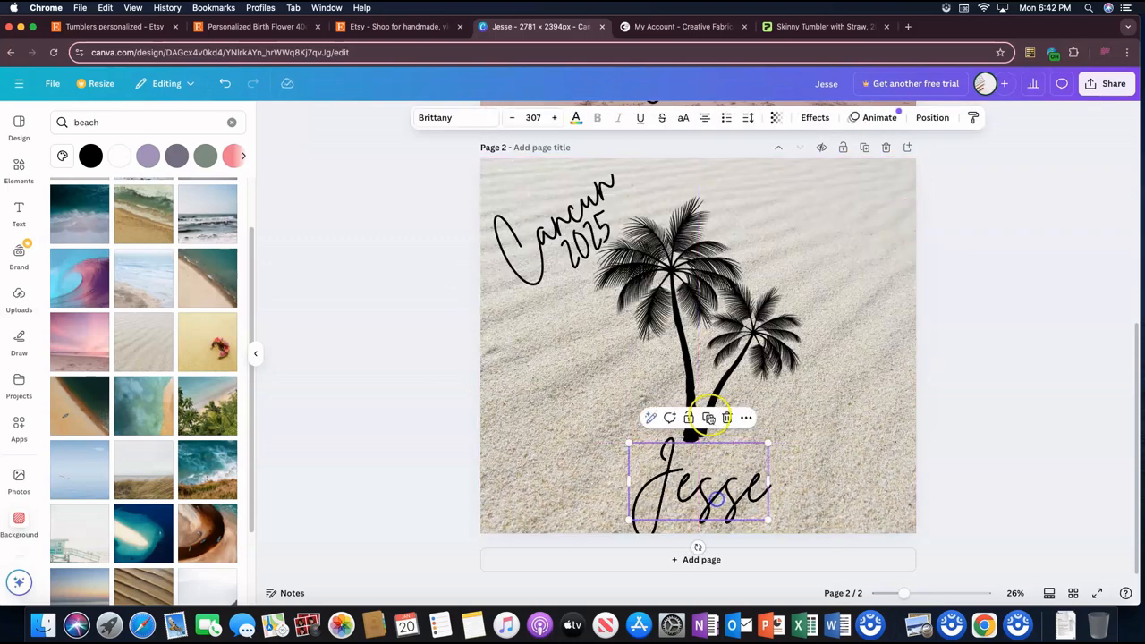
left_click(713, 370)
left_click_drag(713, 369, 715, 380)
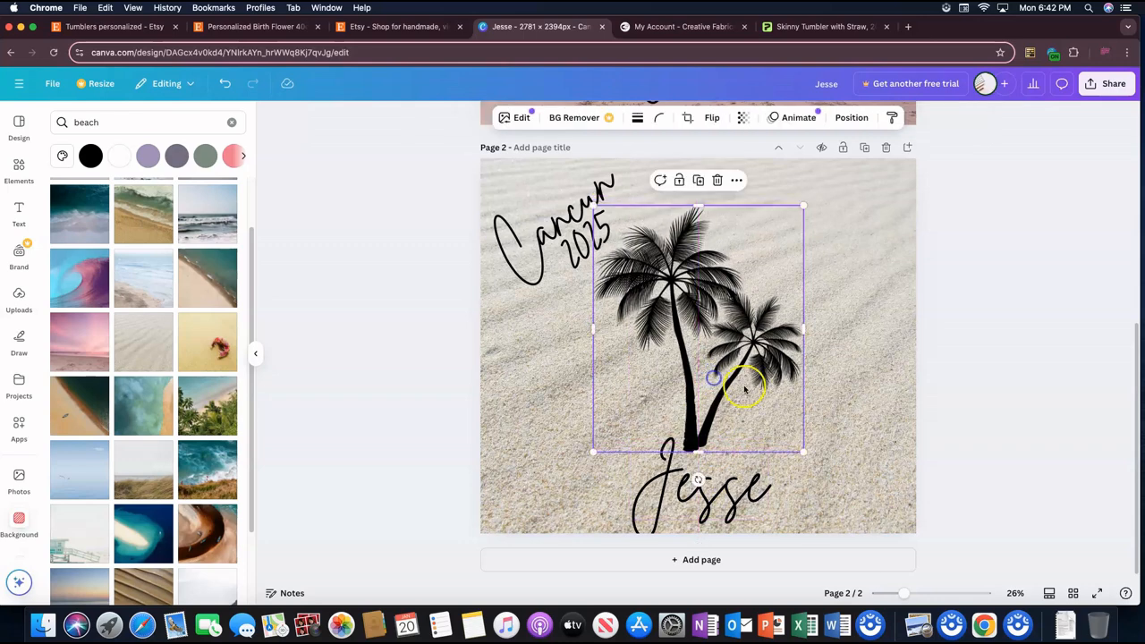
left_click_drag(802, 450, 820, 471)
left_click_drag(740, 435, 727, 434)
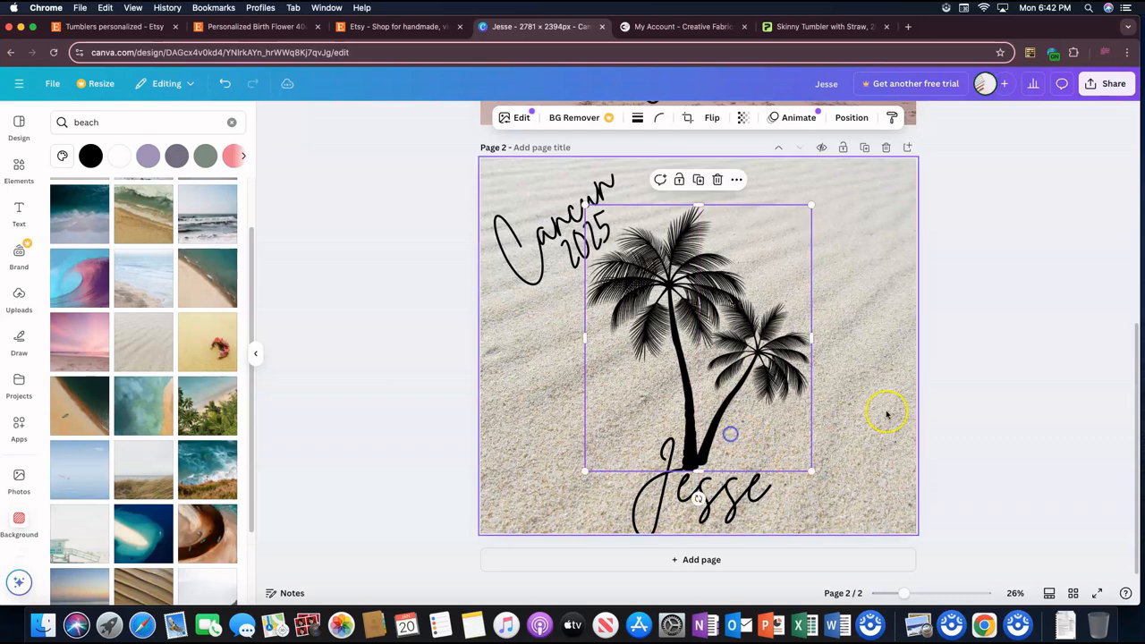
left_click(887, 412)
Step: On page 1, enlarge the name text to about size 314, recenter it, and lower the palm trees to meet it
scroll(927, 356, "up", 5)
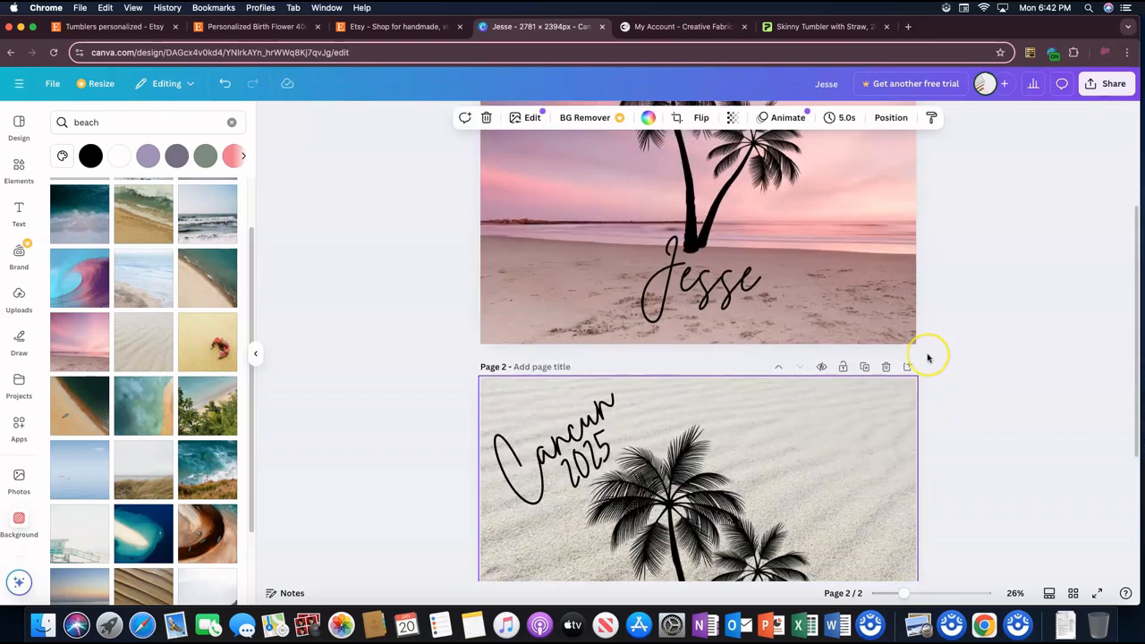
scroll(927, 358, "up", 3)
scroll(927, 358, "up", 2)
left_click(709, 461)
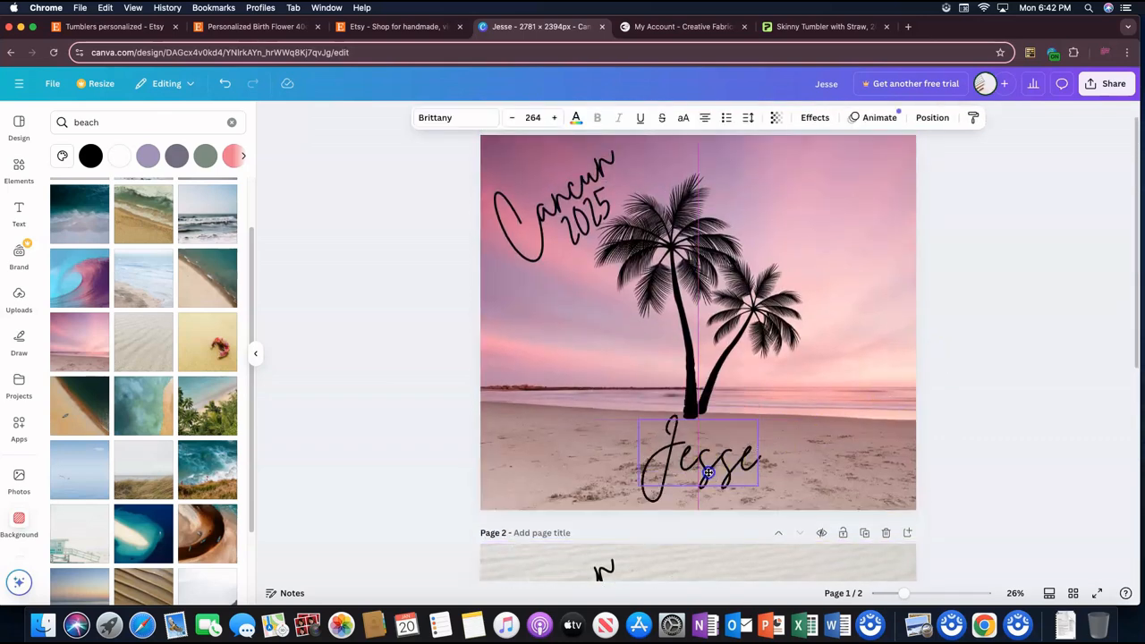
left_click_drag(758, 420, 782, 409)
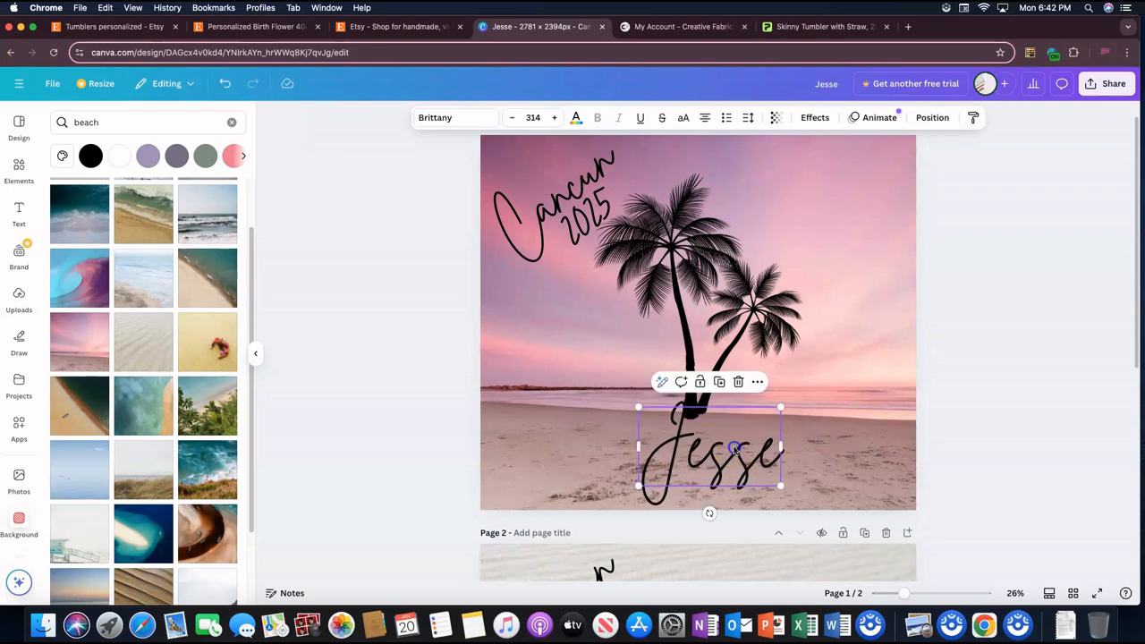
left_click_drag(737, 449, 714, 427)
left_click_drag(716, 340, 713, 350)
left_click(856, 332)
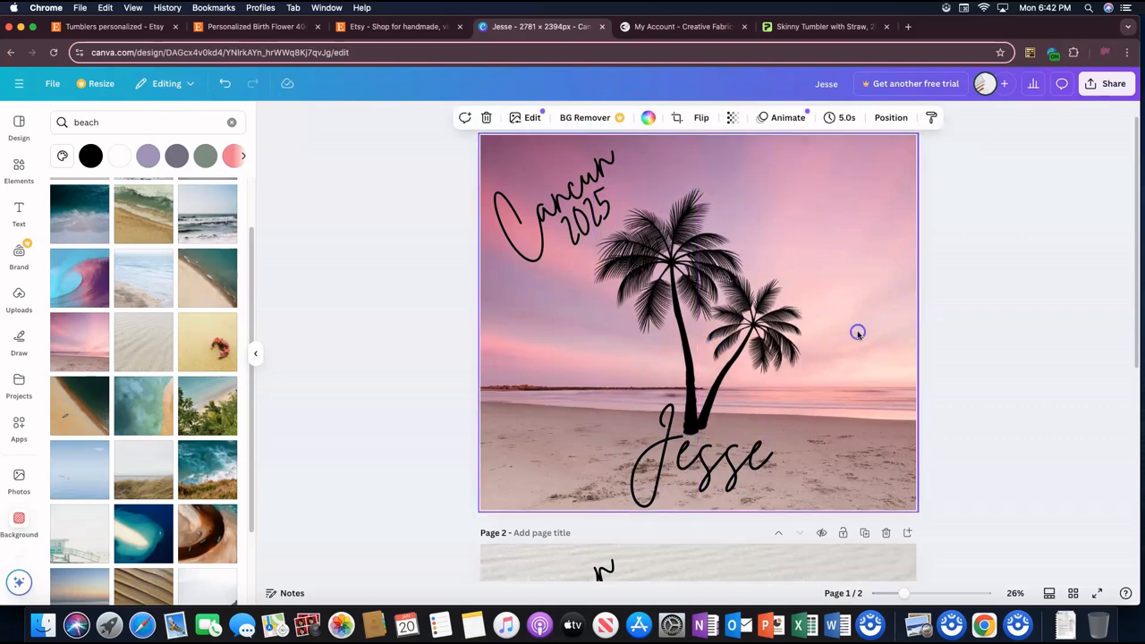
Step: Download only page 1 of the design as a PNG
left_click(1105, 83)
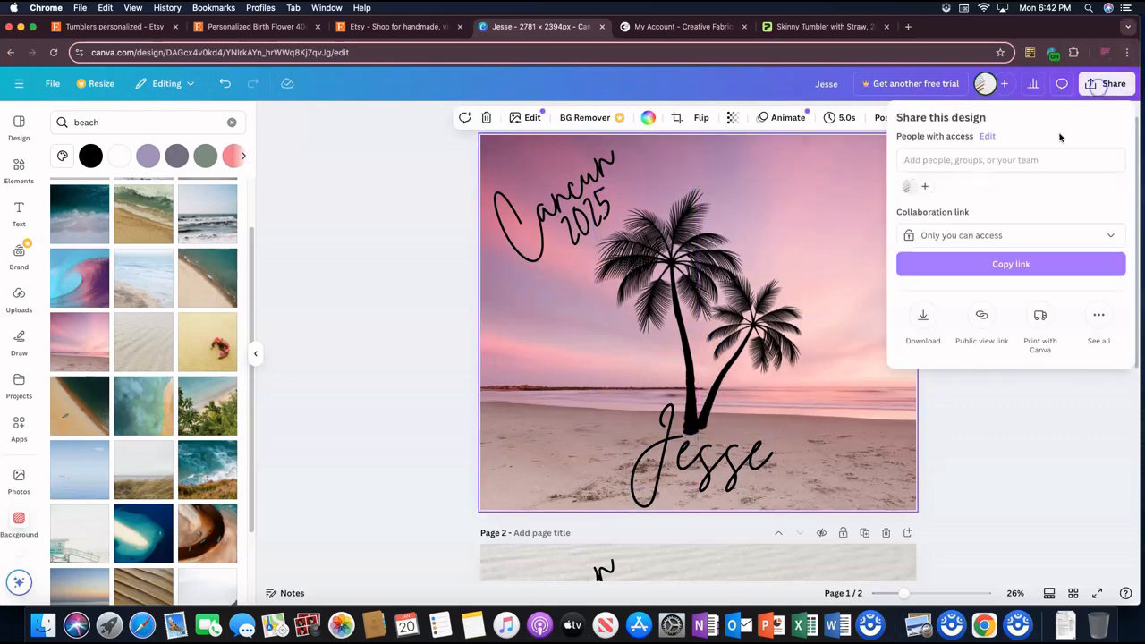
left_click(928, 316)
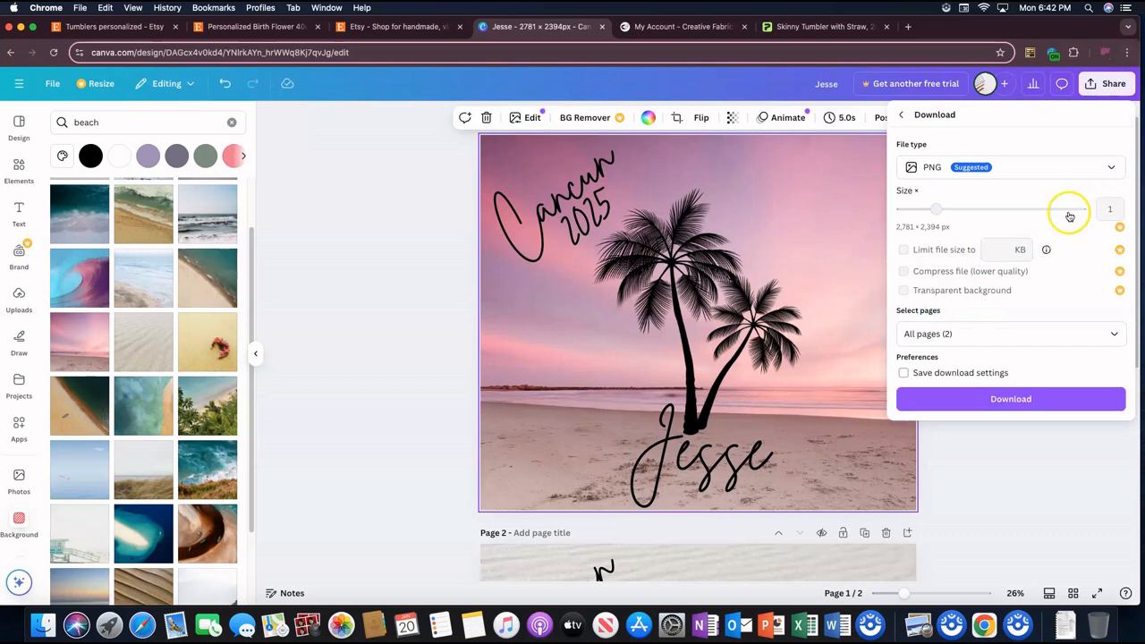
left_click(1114, 334)
left_click(1114, 367)
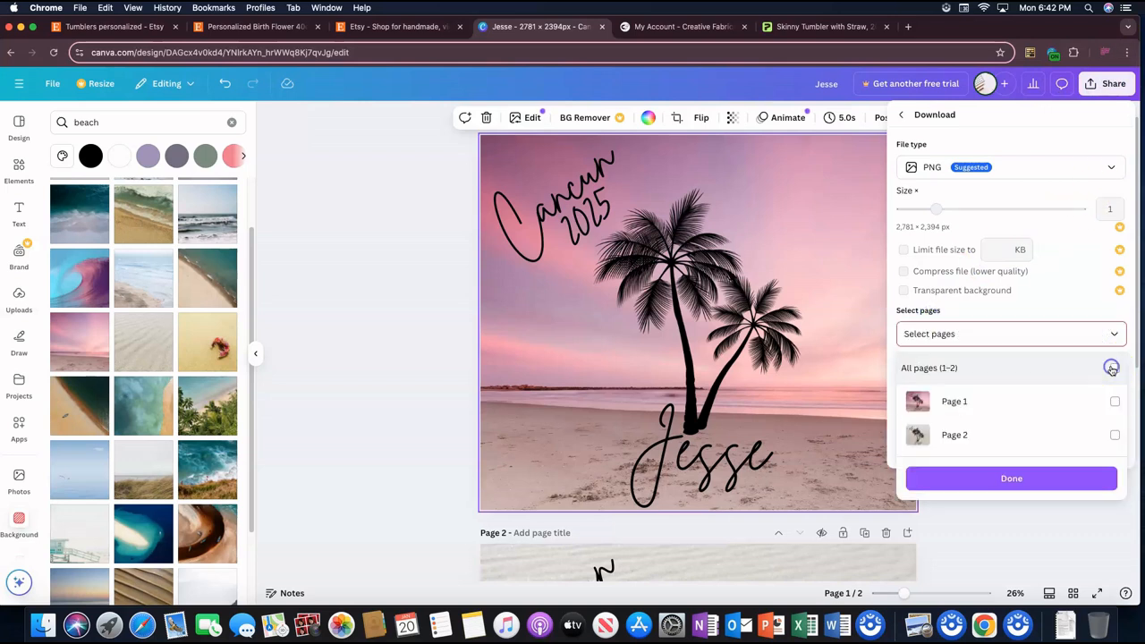
left_click(1114, 399)
left_click(1028, 474)
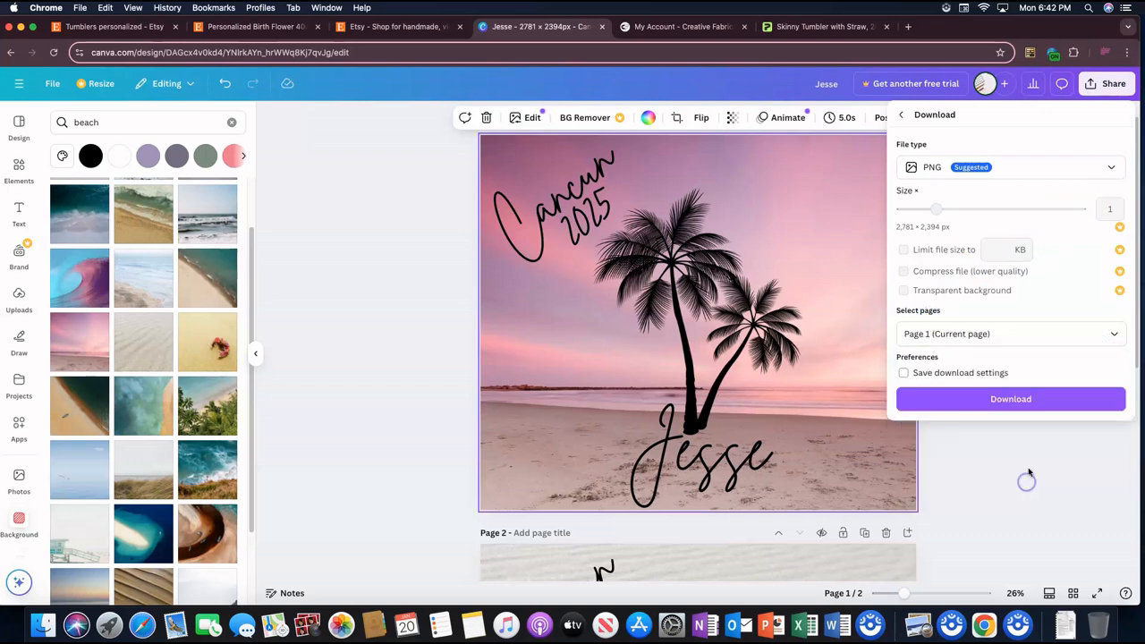
left_click(1026, 399)
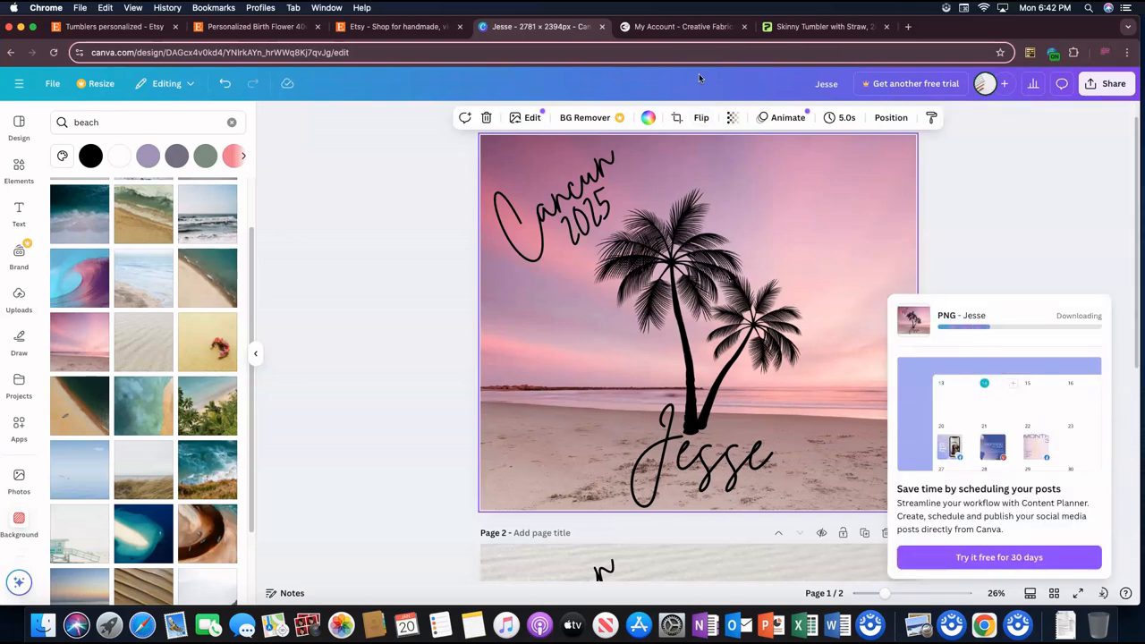
Step: Switch to Printify's skinny tumbler editor, upload the downloaded pink beach PNG from the device, and center it horizontally on the print area
left_click(819, 29)
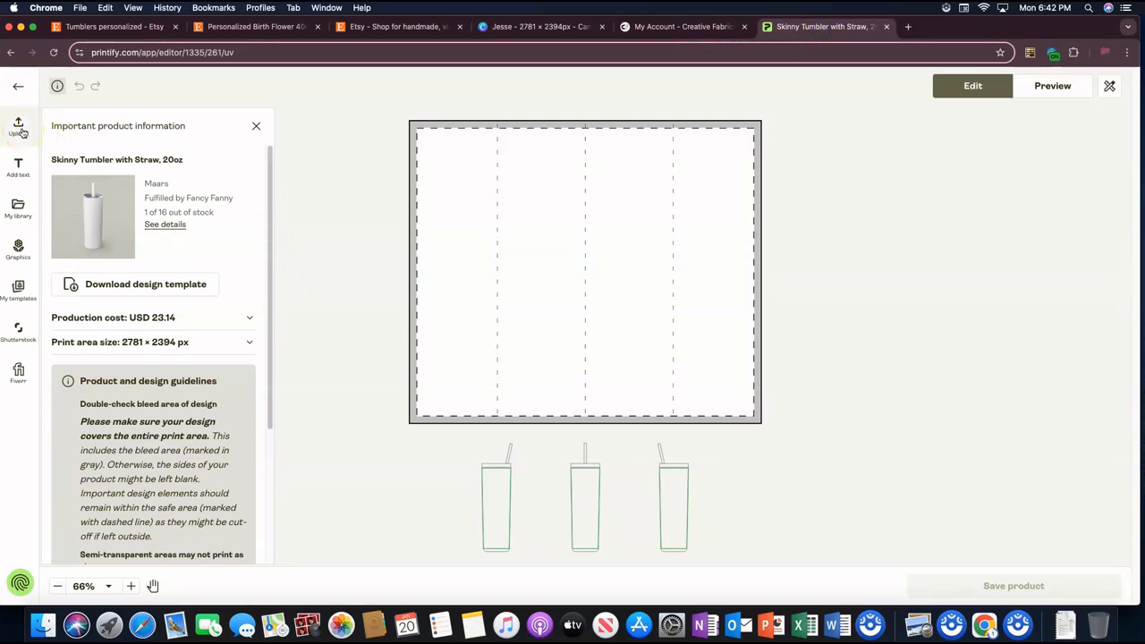
left_click(22, 131)
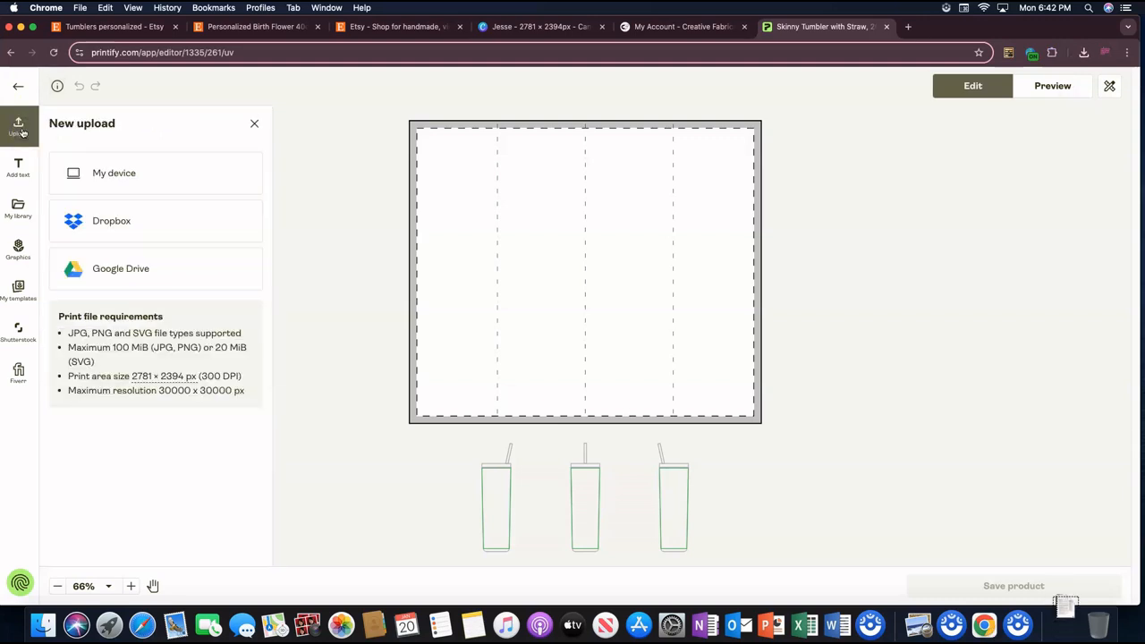
left_click(135, 175)
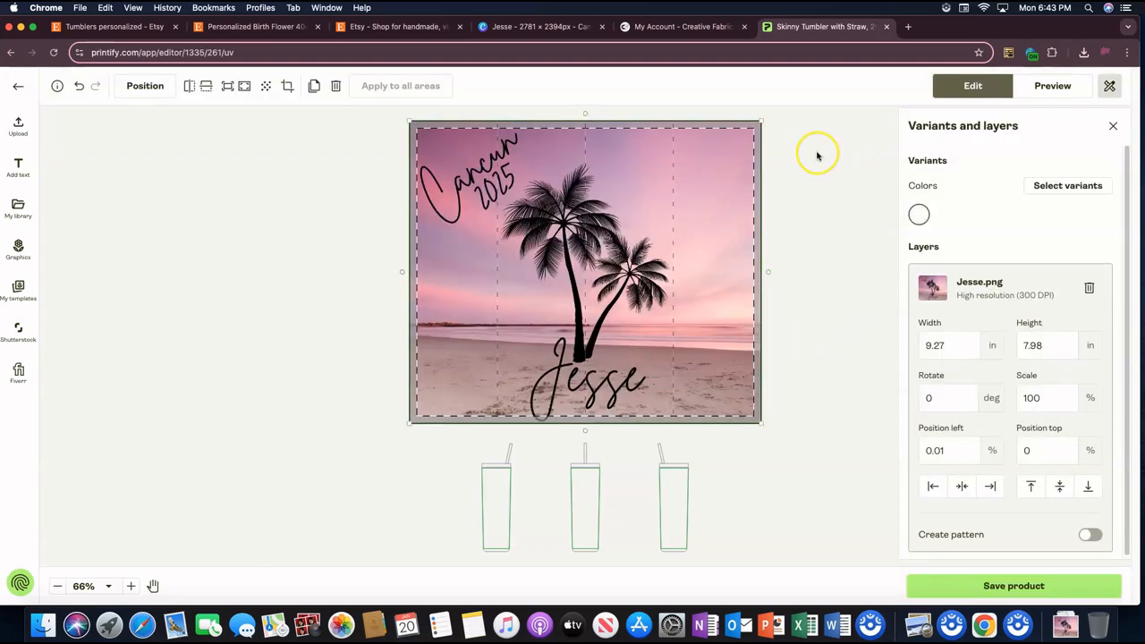
left_click(964, 487)
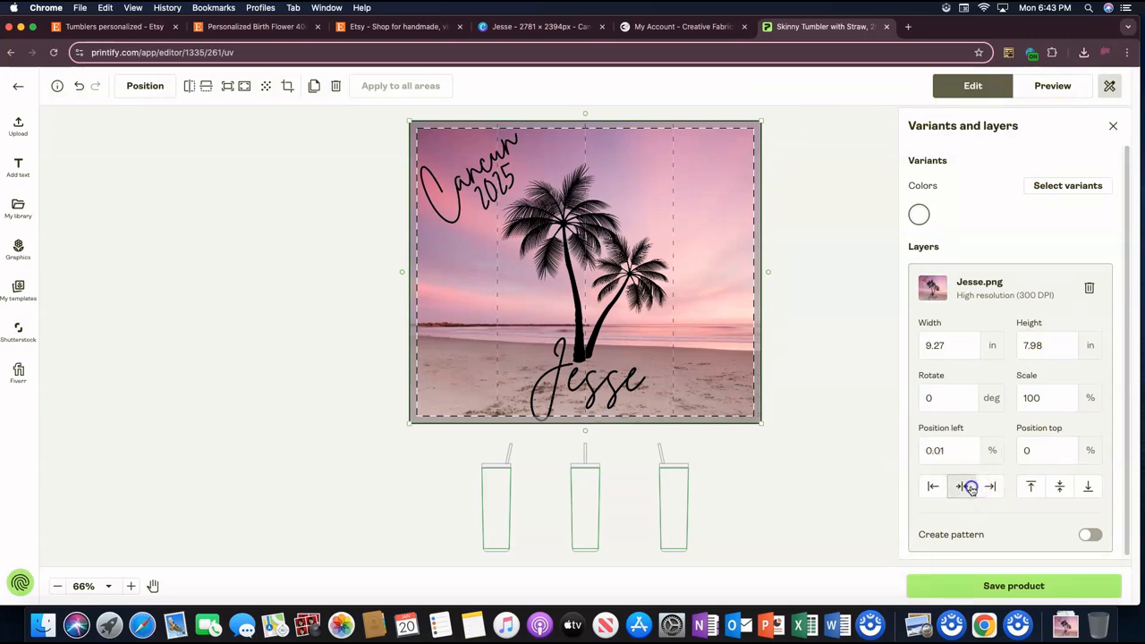
Step: Preview the tumbler design in the left, right, Context 1 and front mockup views
left_click(1064, 87)
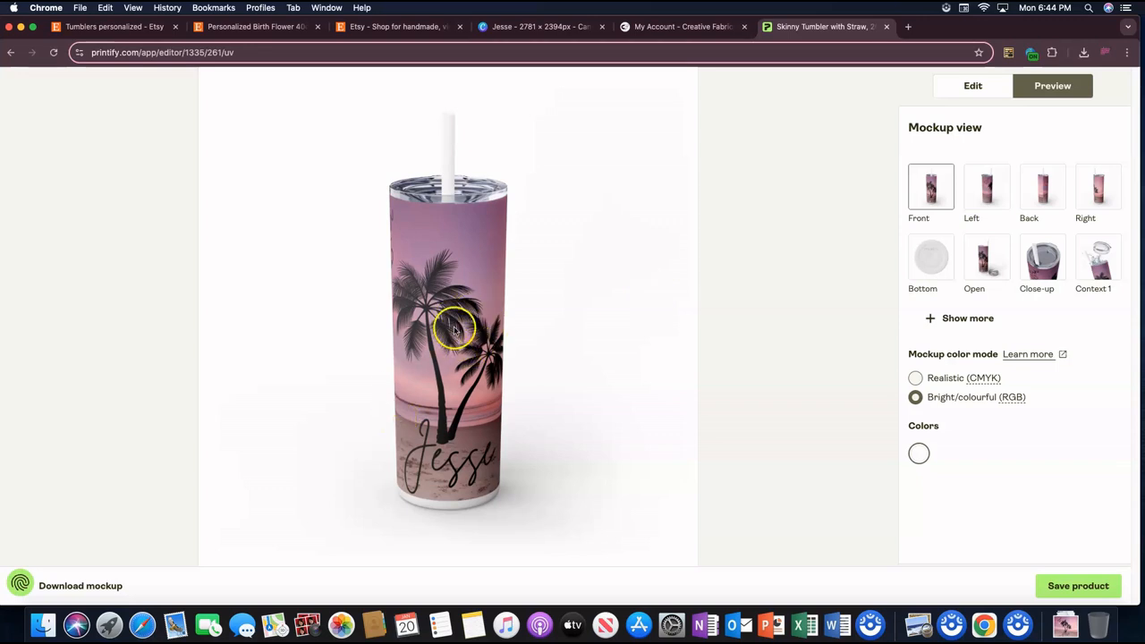
left_click(986, 186)
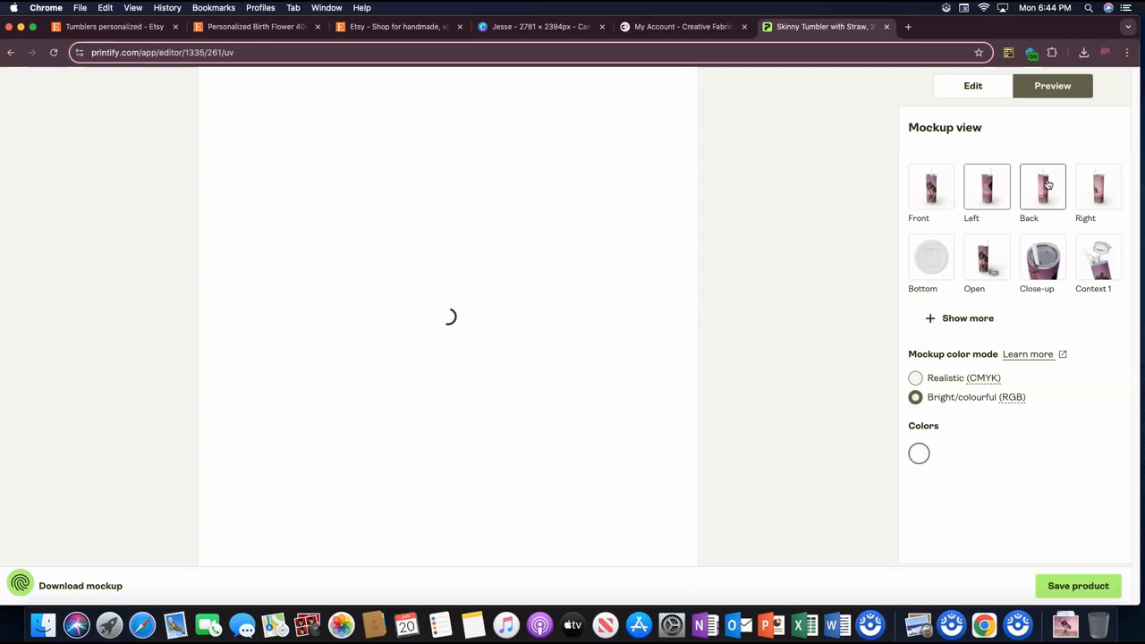
left_click(1099, 186)
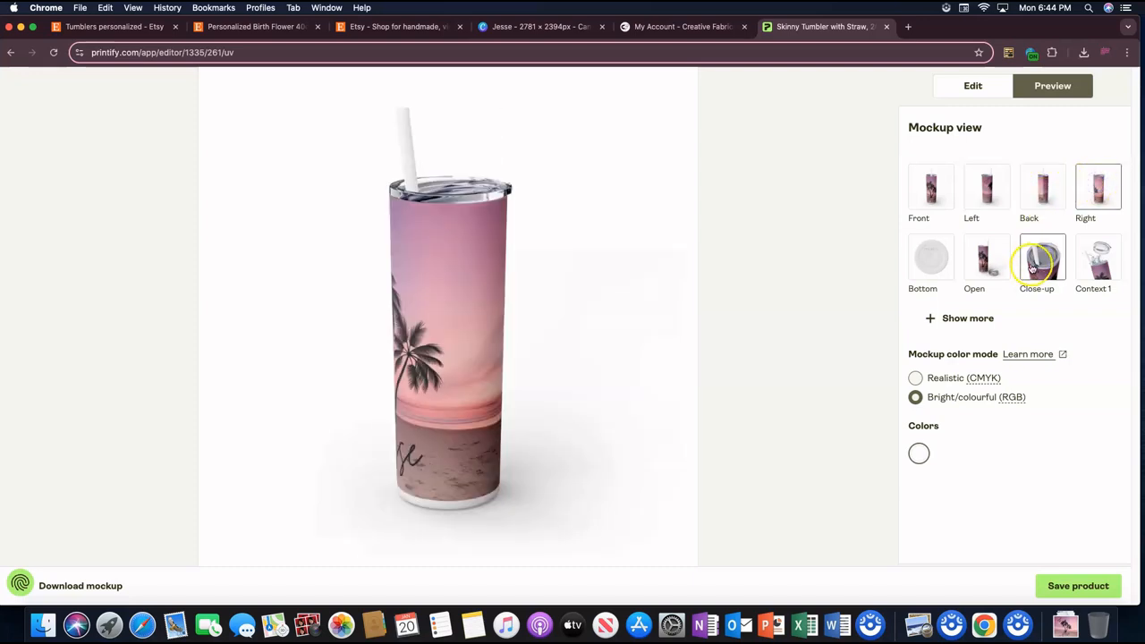
left_click(1112, 260)
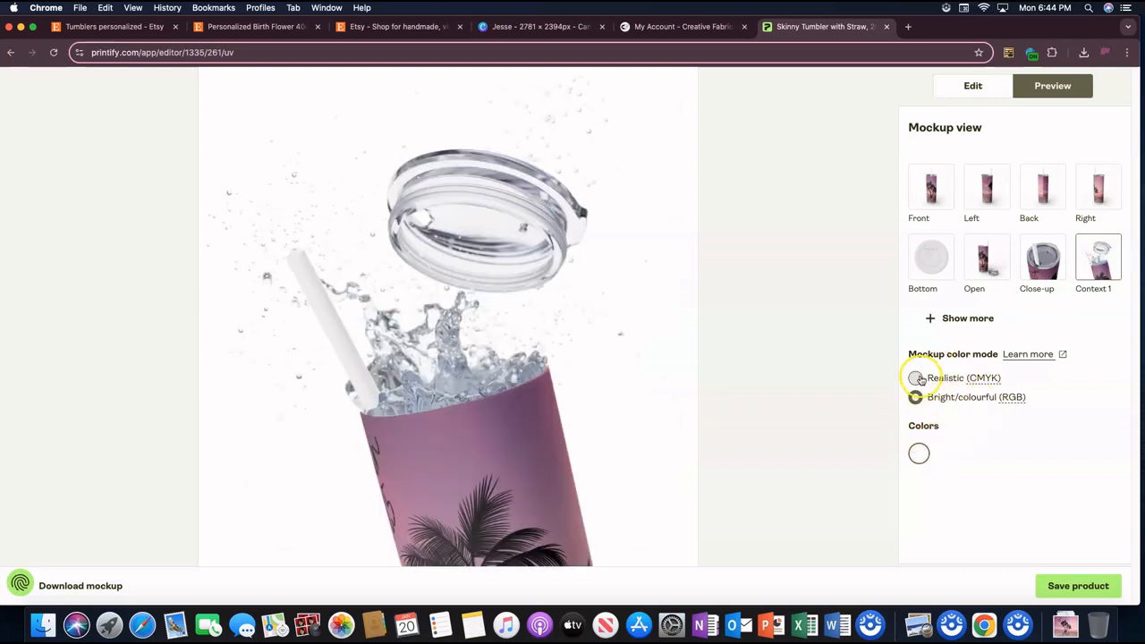
left_click(932, 186)
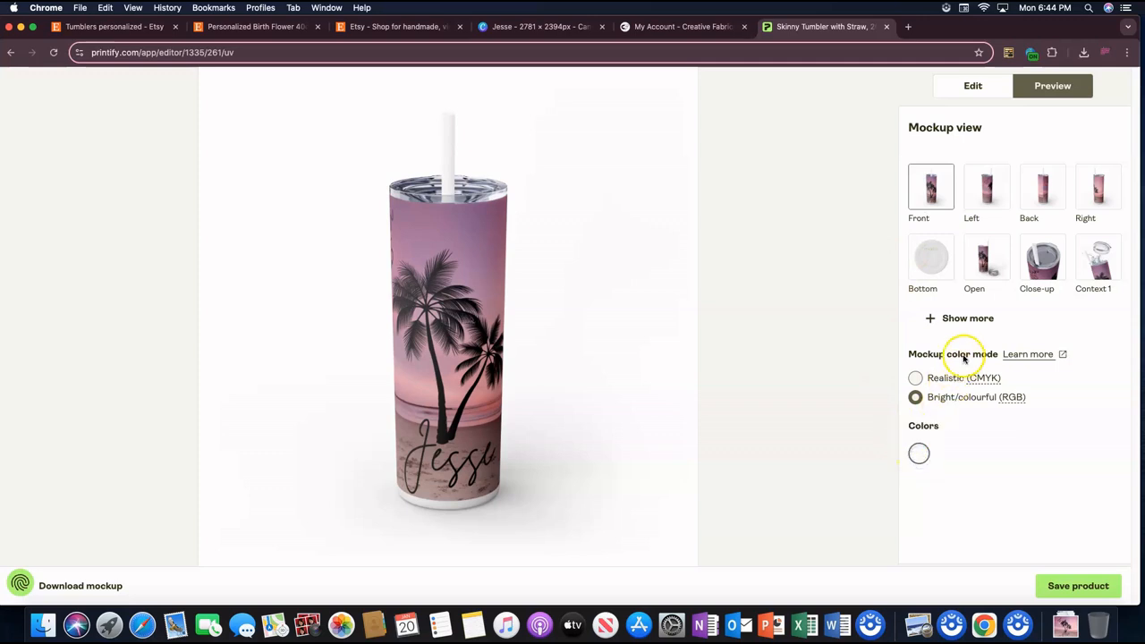
Step: Add the Glitter Moonrock color variant and compare its mockup with the White one
left_click(996, 85)
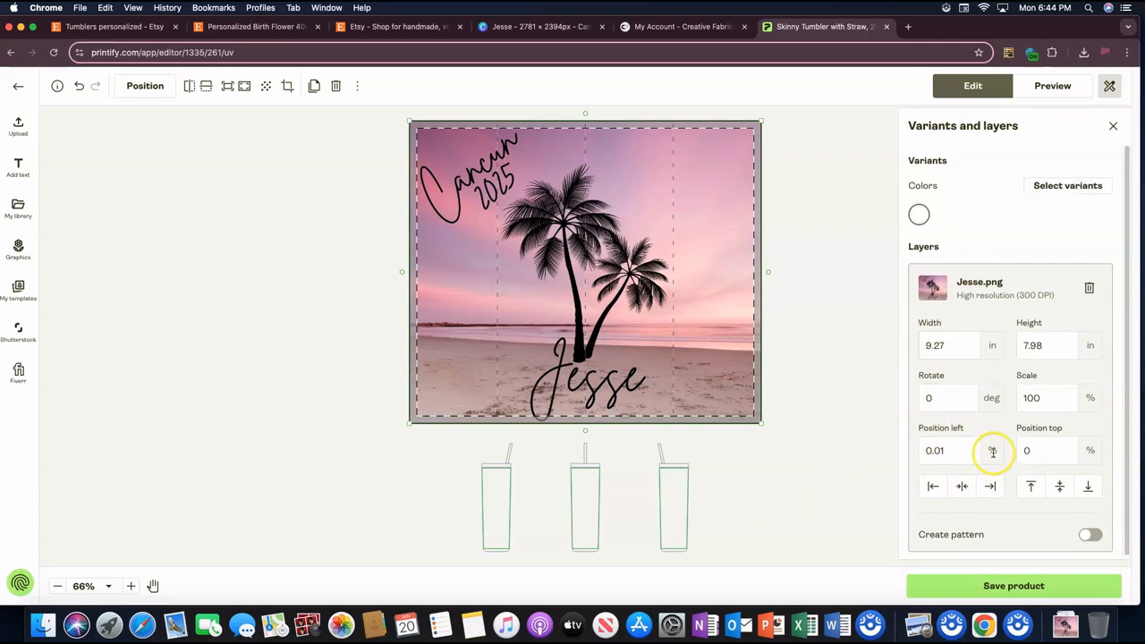
left_click(1046, 183)
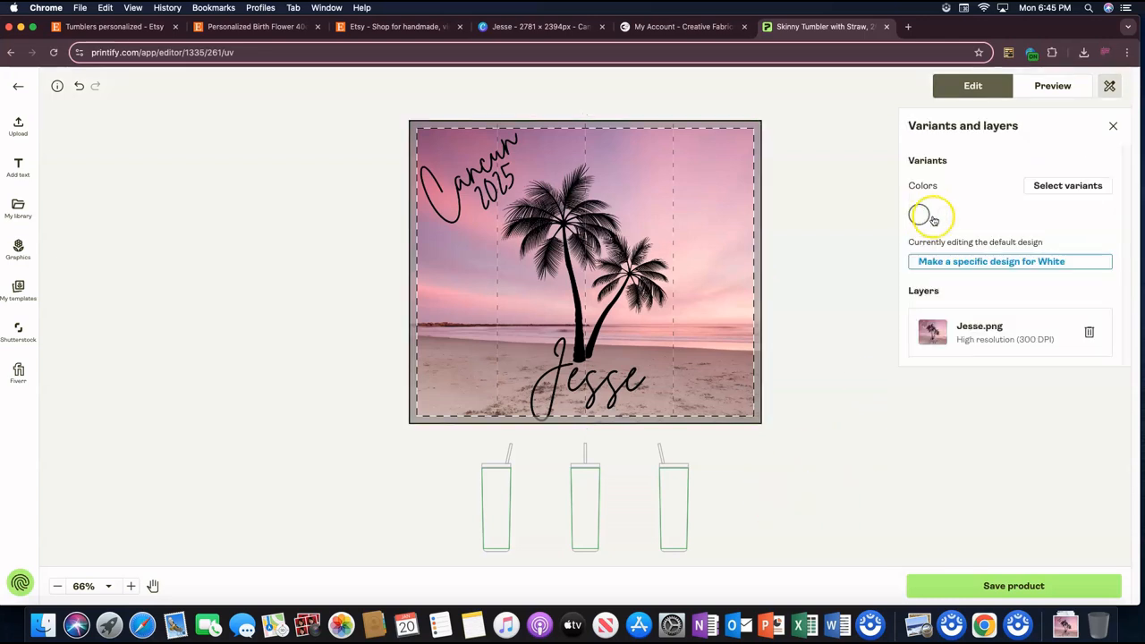
left_click(1053, 86)
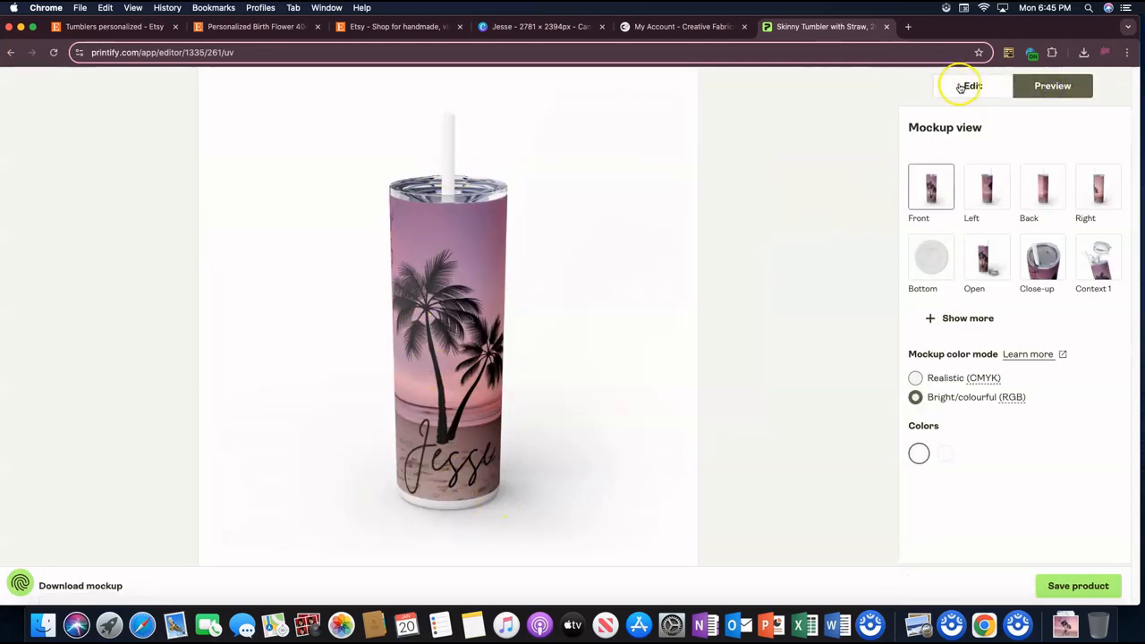
left_click(941, 453)
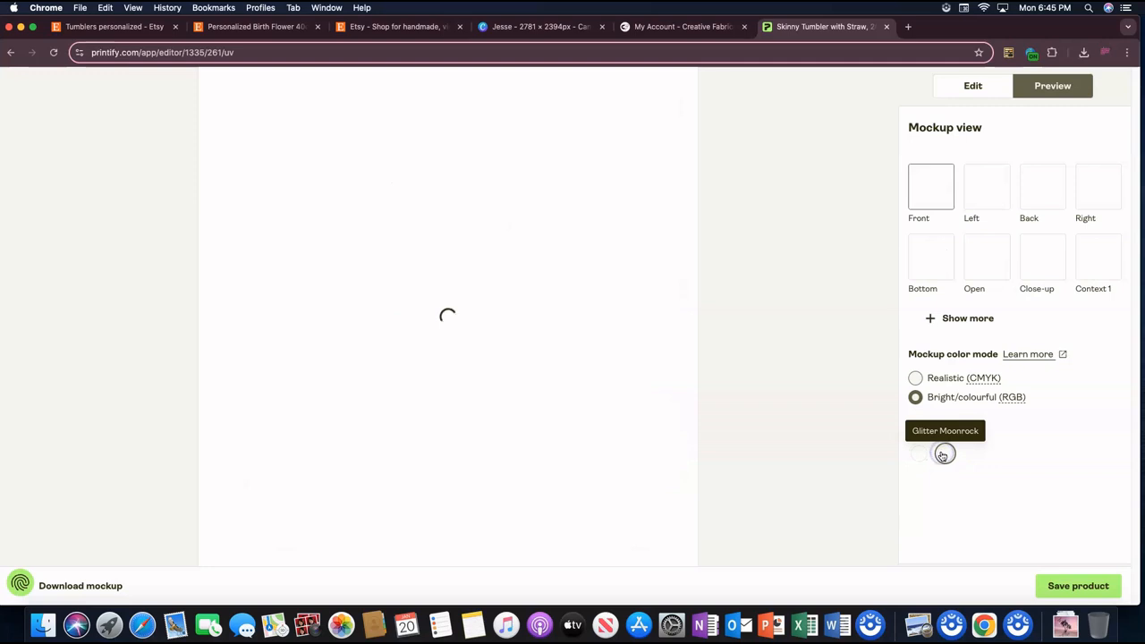
left_click(921, 453)
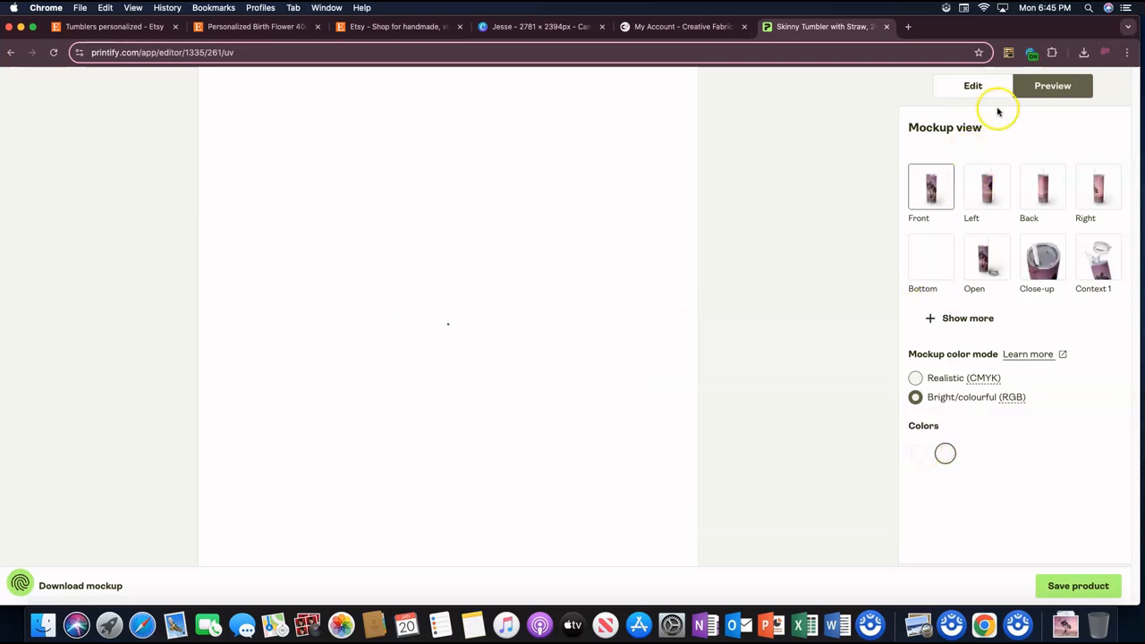
Step: Deselect the White variant and add the Glitter Lilac, Carnation Pink, Glitter Dusty Rose and Glitter Magic Pink color variants
left_click(973, 85)
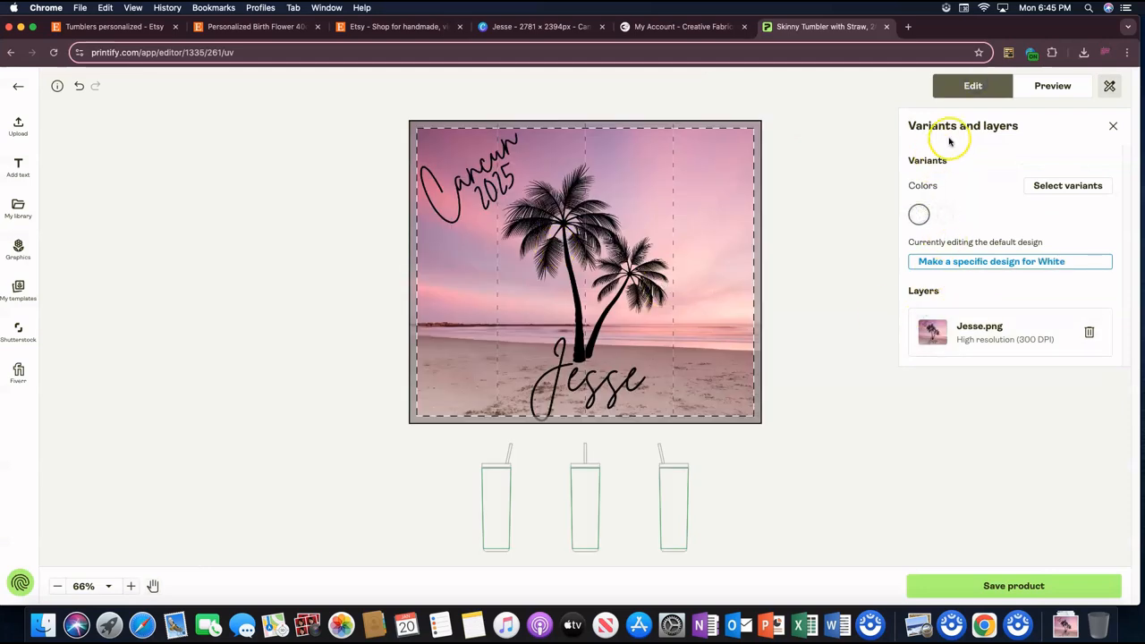
left_click(1066, 185)
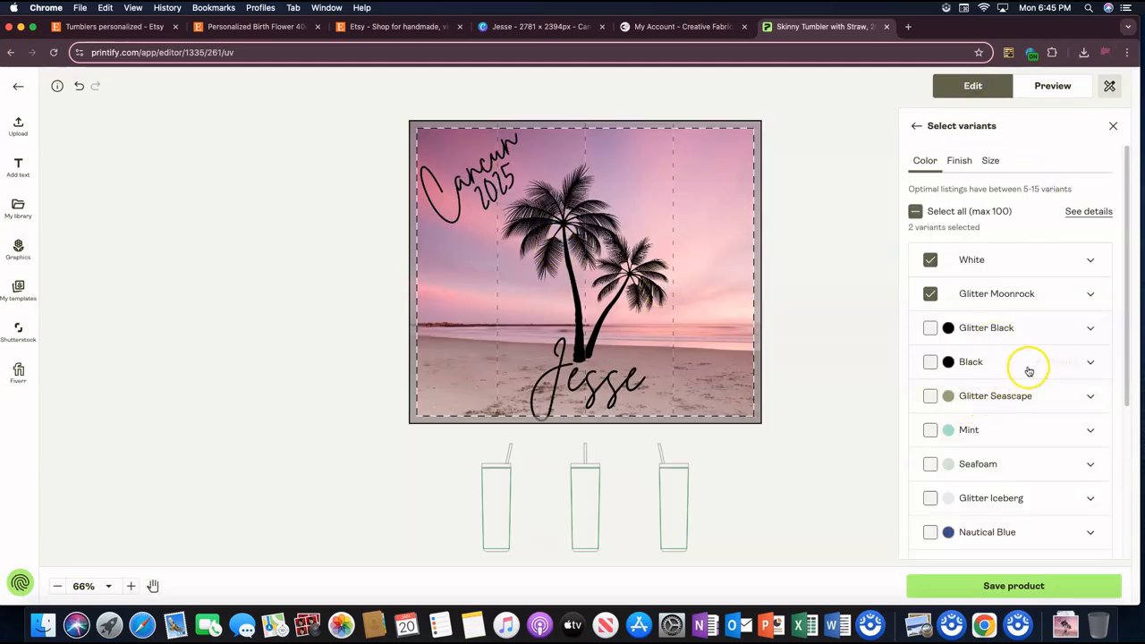
scroll(1030, 366, "down", 5)
scroll(948, 286, "up", 6)
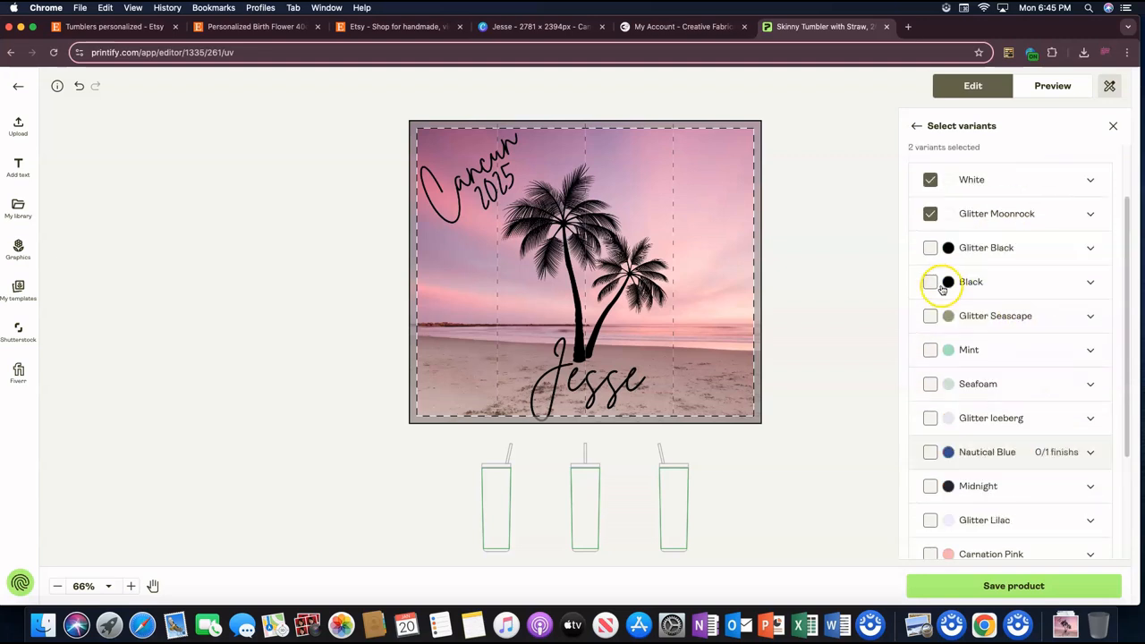
left_click(931, 261)
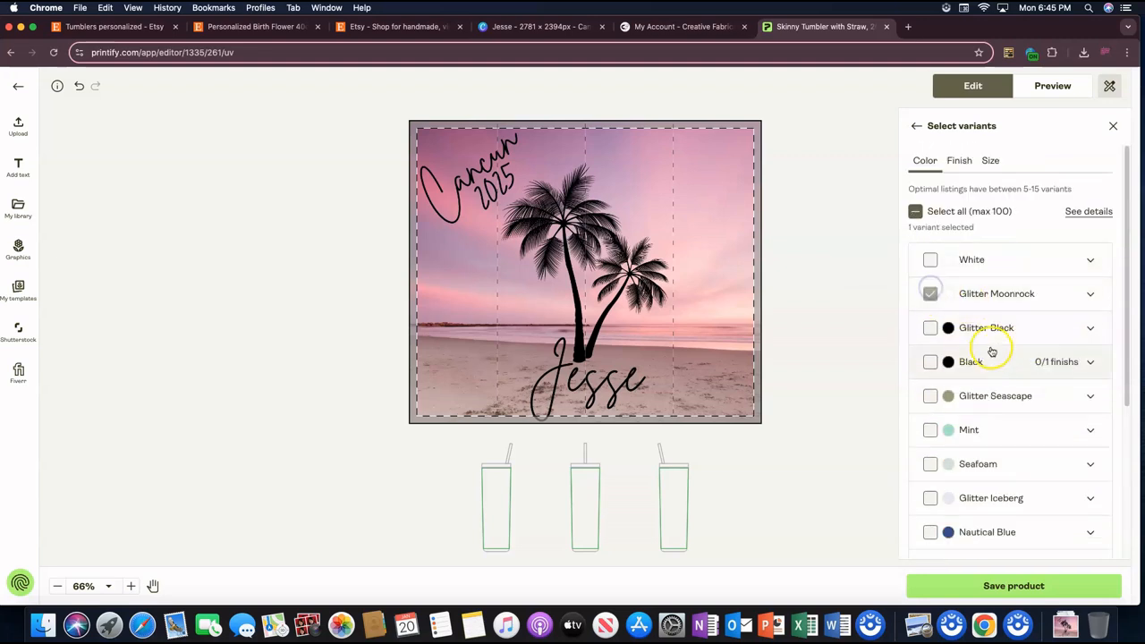
scroll(978, 332, "down", 5)
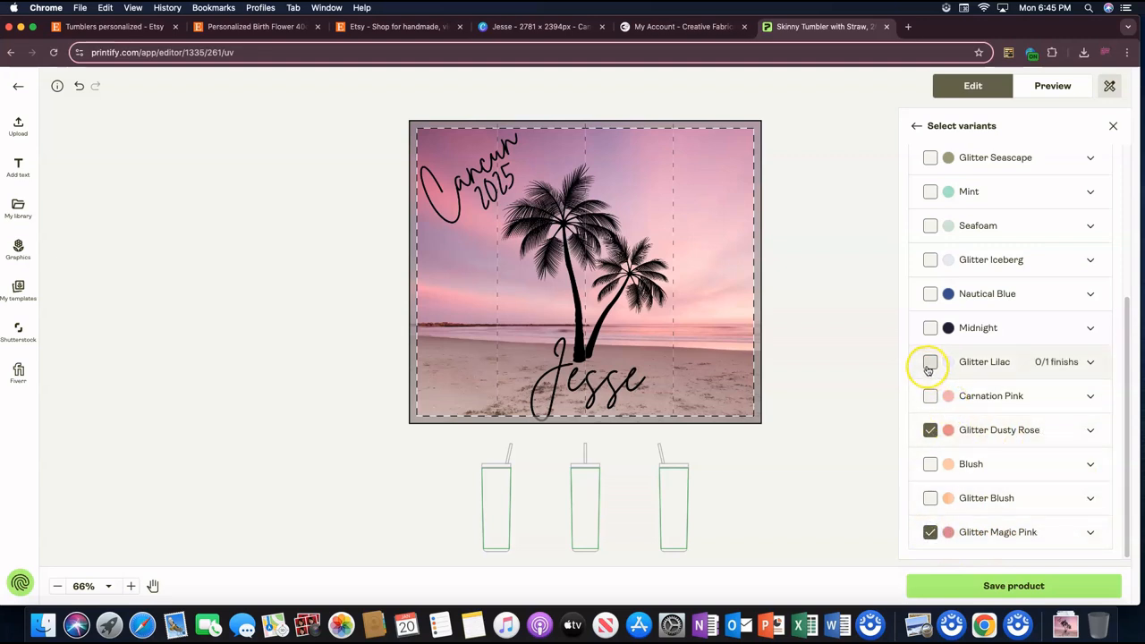
left_click(930, 395)
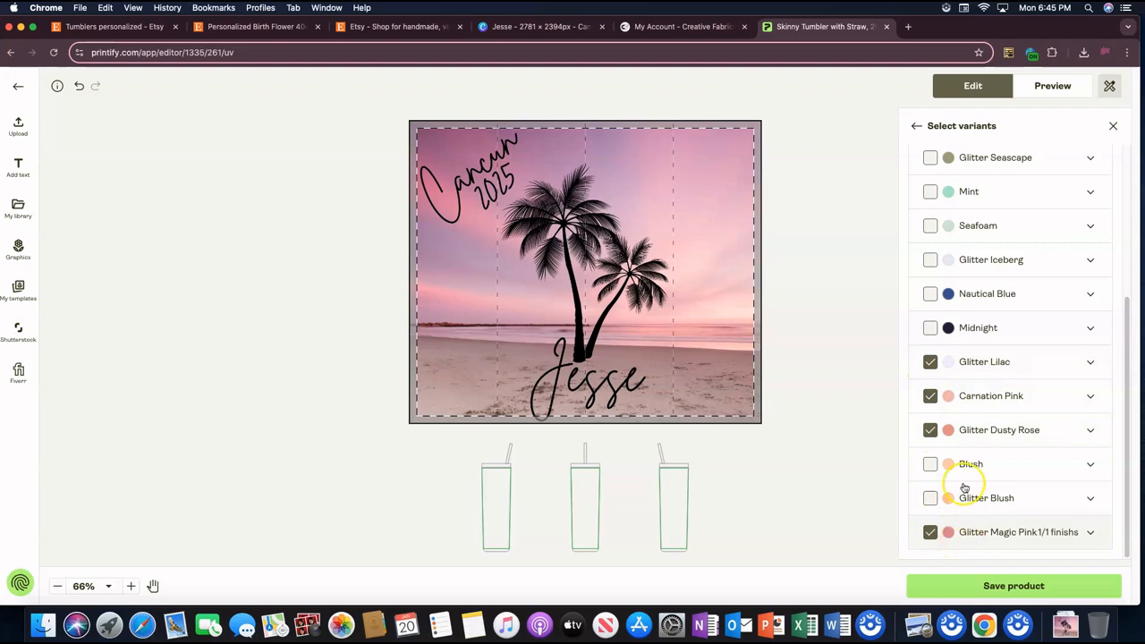
scroll(956, 391, "up", 5)
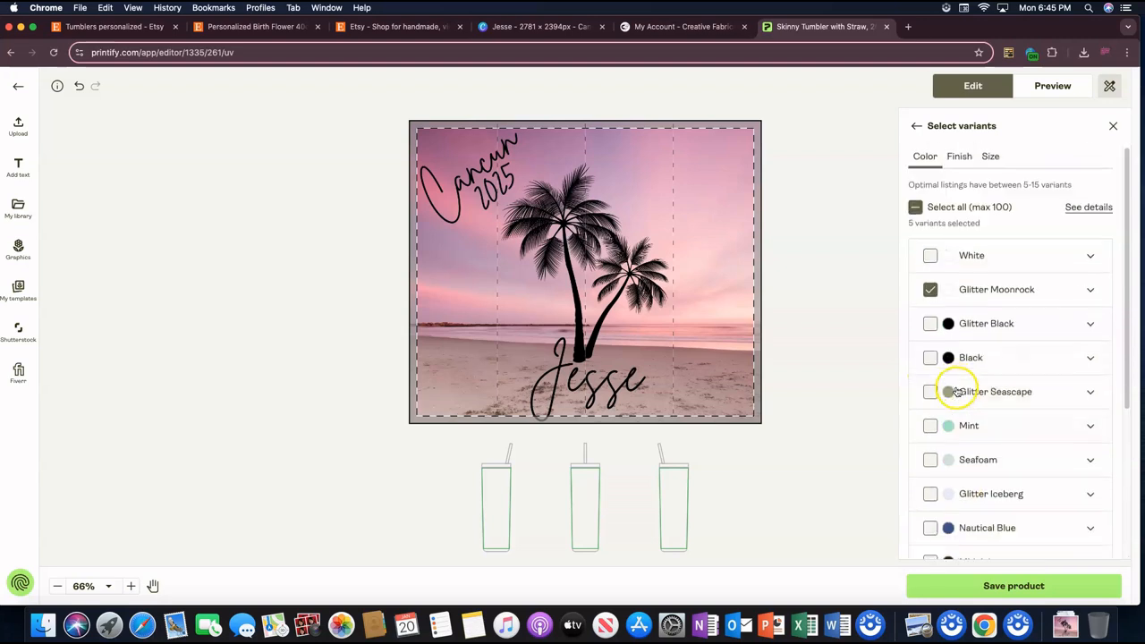
Step: Preview the tumbler's front mockup in Carnation Pink, Glitter Lilac and Glitter Magic Pink
left_click(1039, 87)
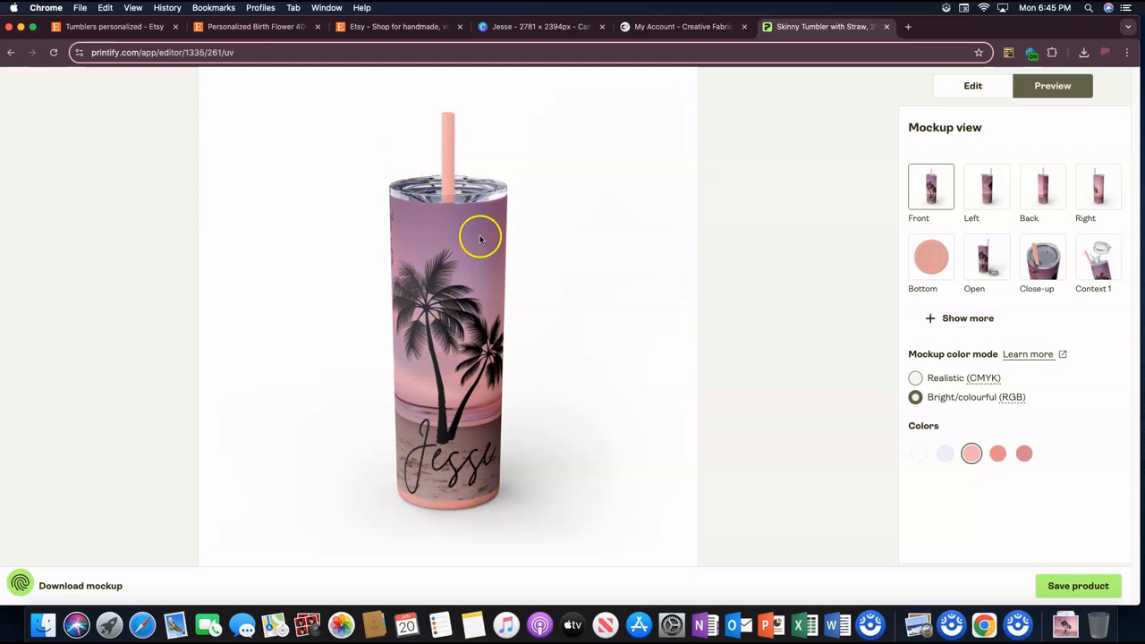
left_click(945, 455)
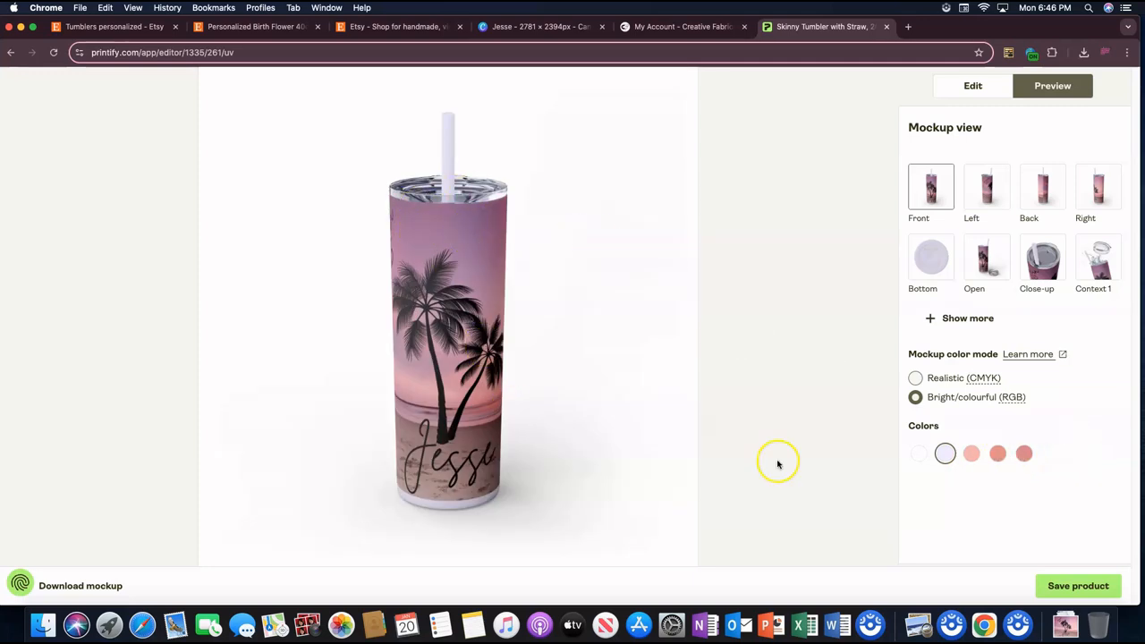
left_click(1025, 455)
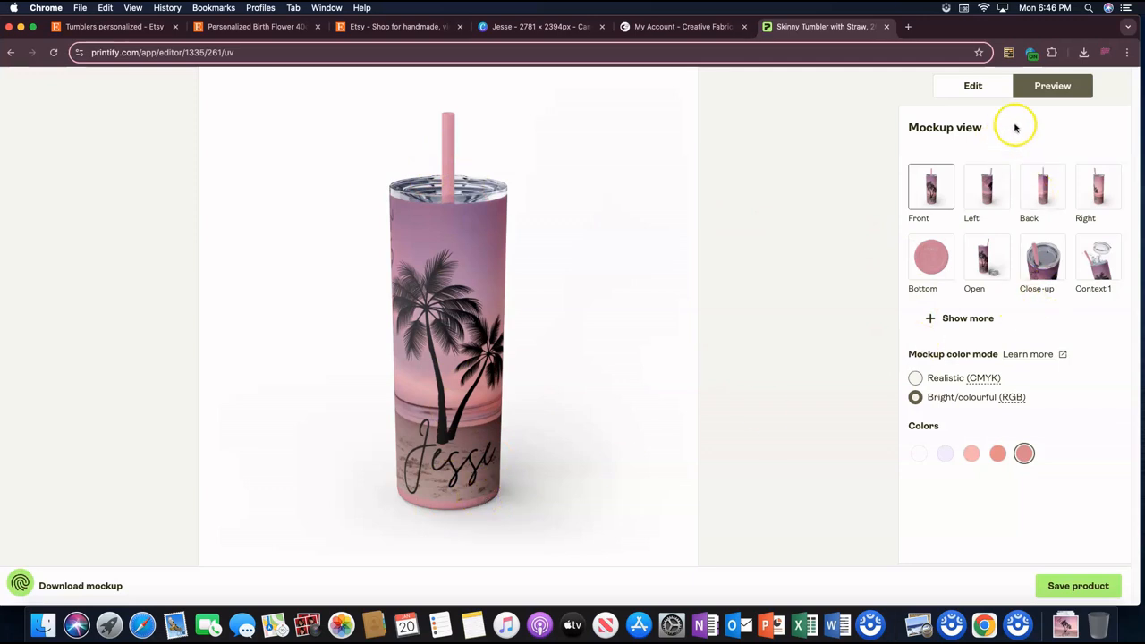
Step: Return to editing the design, check the fonts available for adding text, and close the font list
left_click(995, 85)
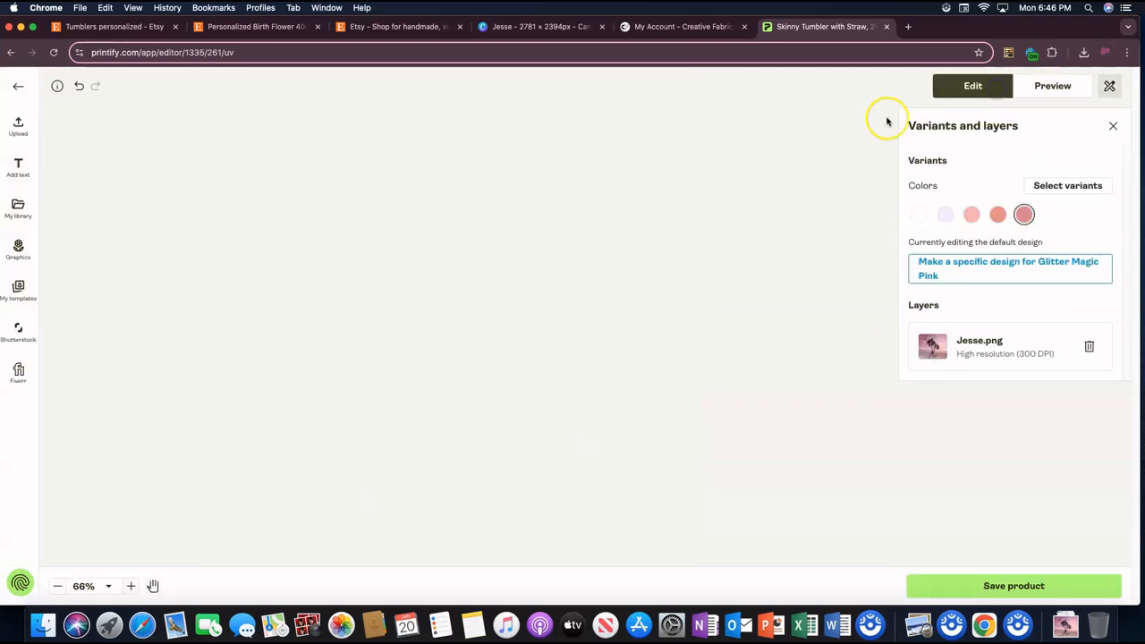
left_click(19, 163)
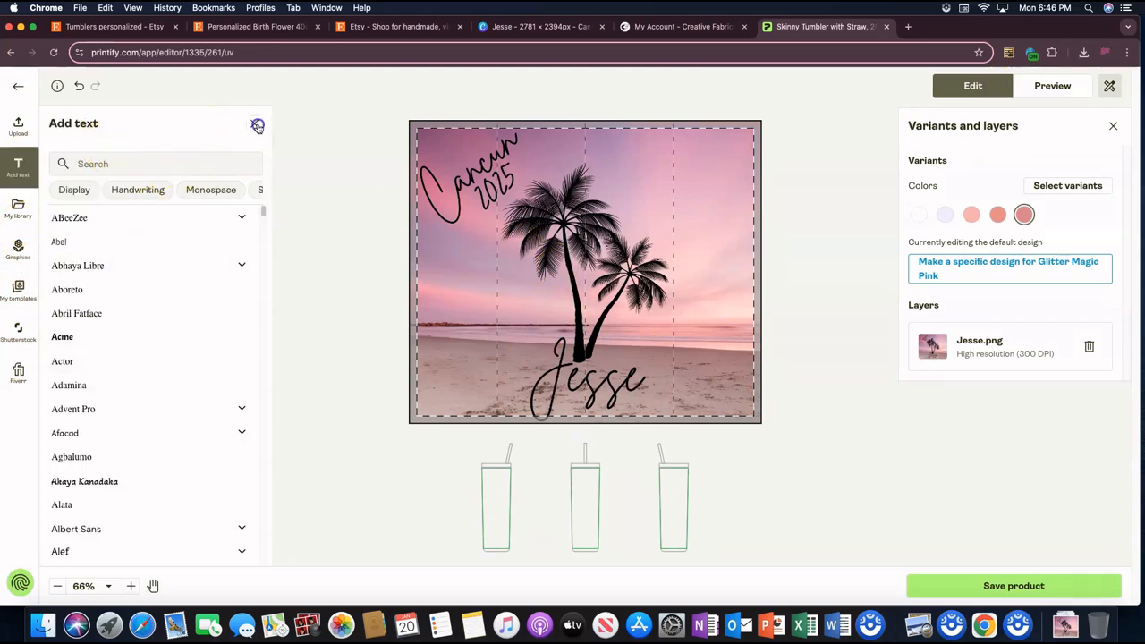
left_click(253, 122)
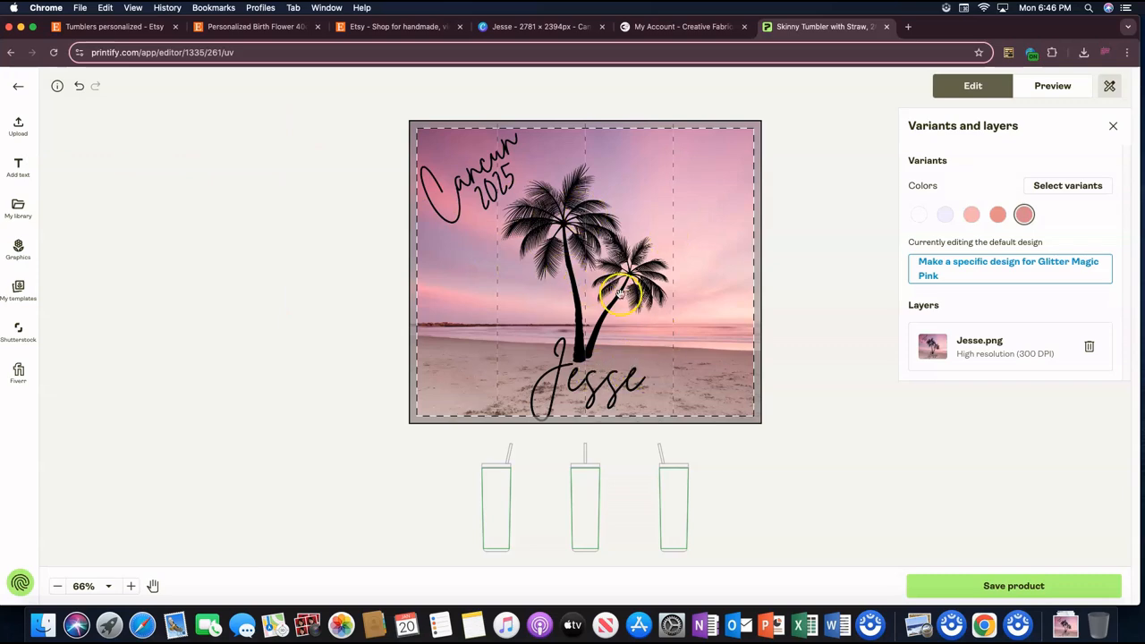
scroll(760, 288, "up", 3)
scroll(760, 288, "down", 4)
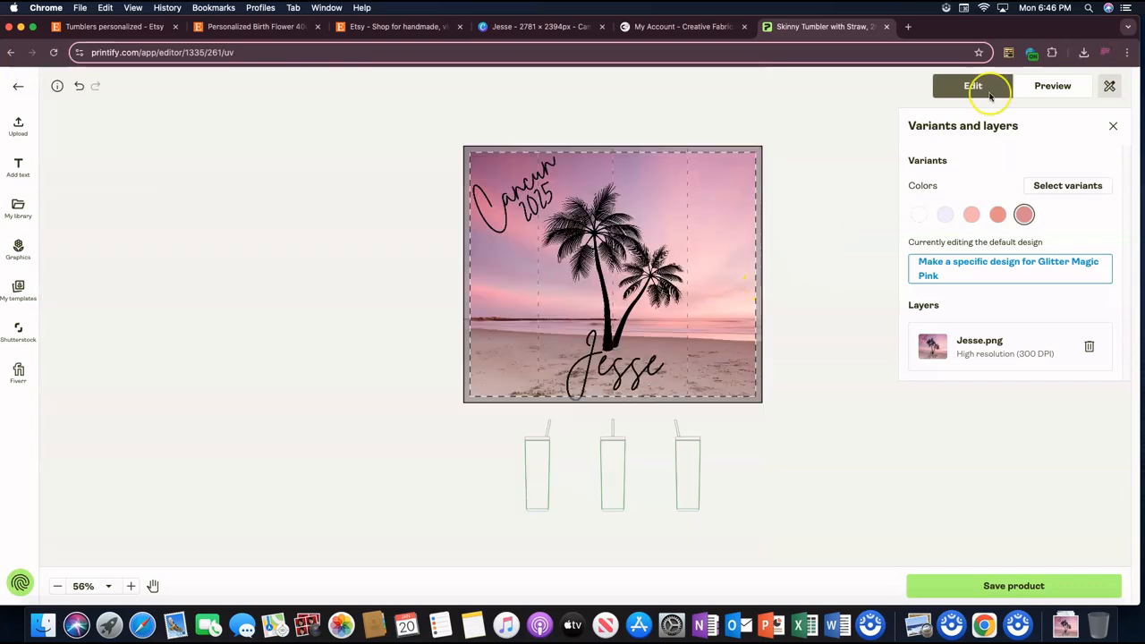
Step: Save the tumbler product from the preview and sign in to Printify with the account's e-mail and password
left_click(1051, 86)
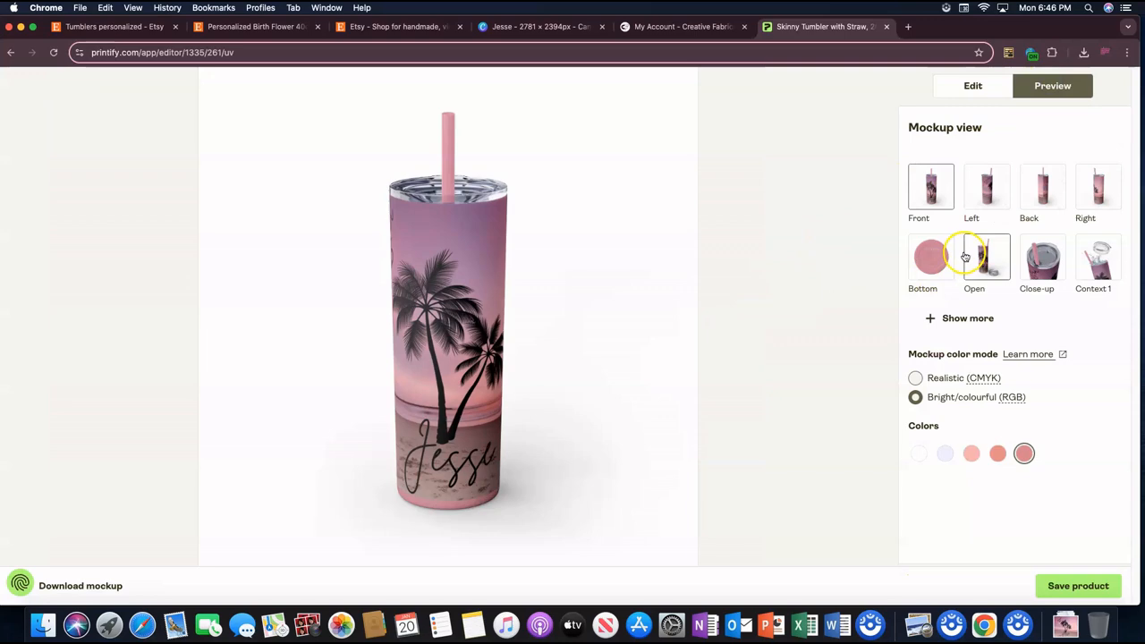
left_click(1078, 586)
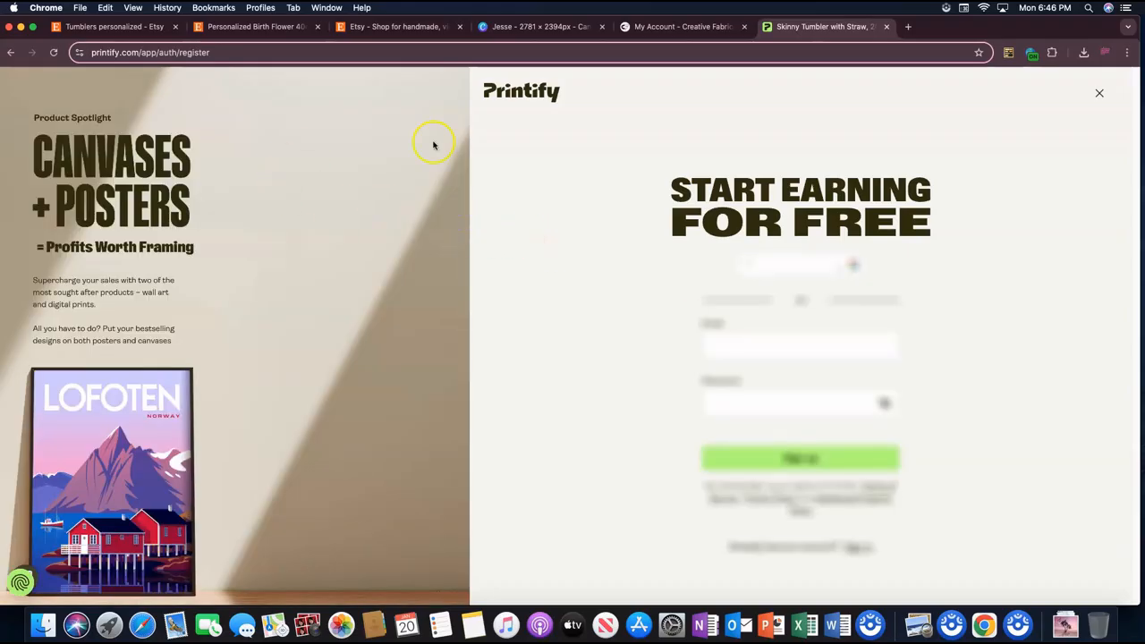
left_click(840, 250)
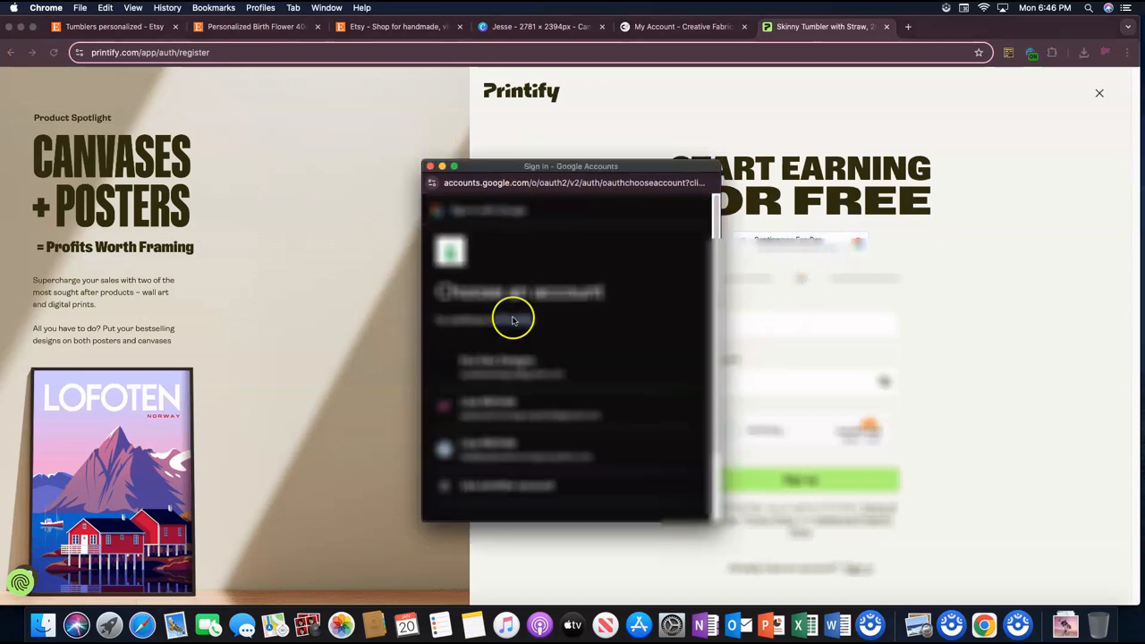
left_click(787, 299)
left_click(733, 327)
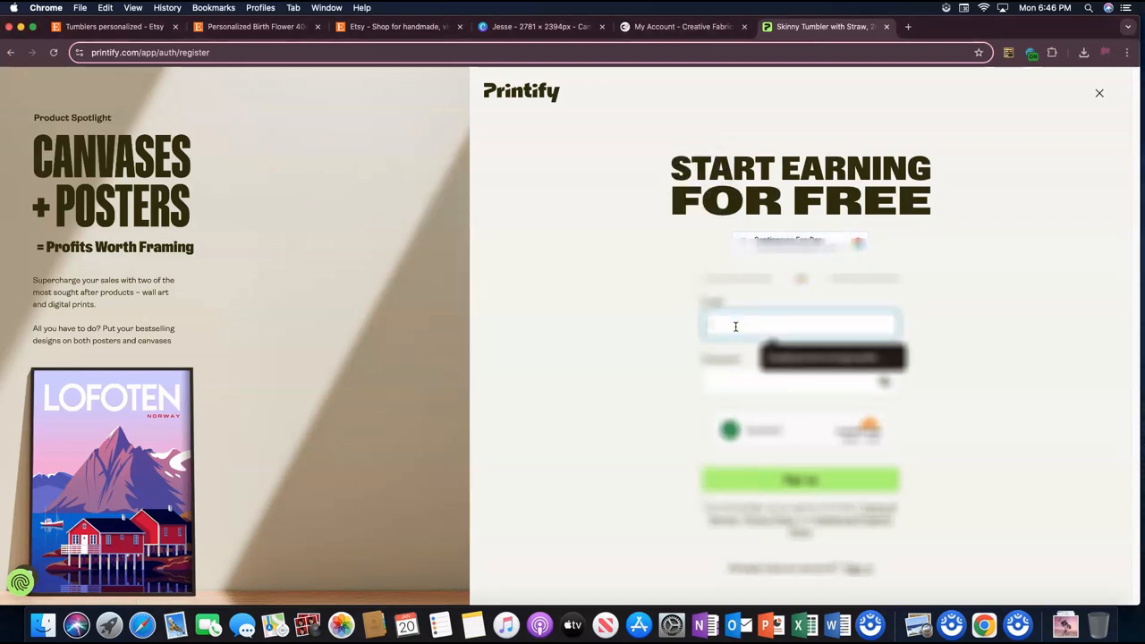
type("?????")
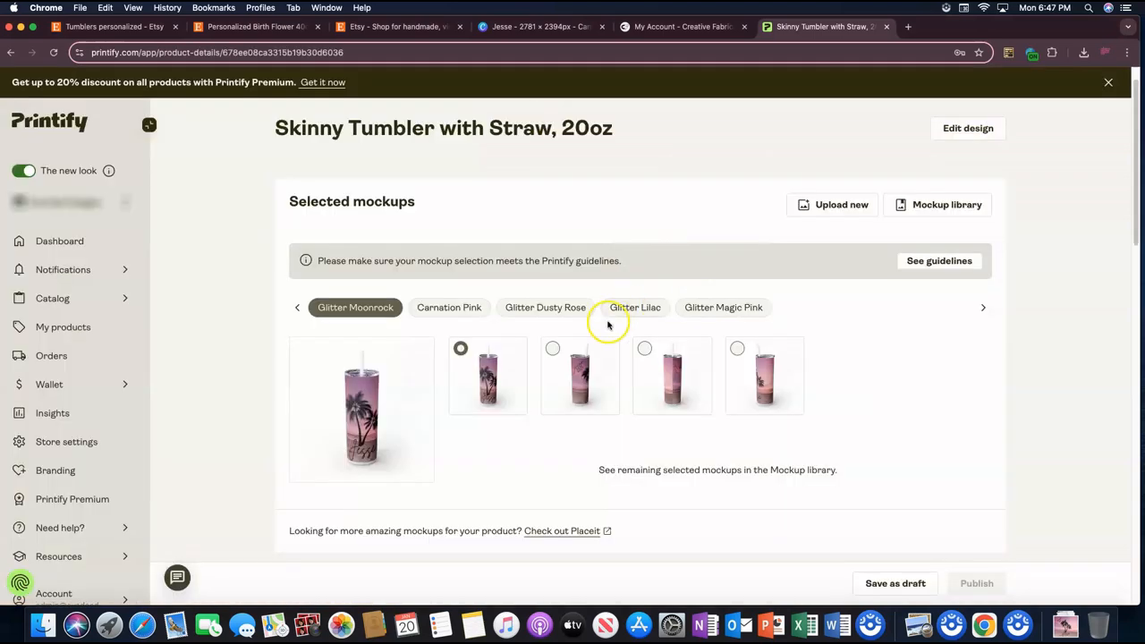
Step: Compare the front and left mockups for Glitter Moonrock, and review the product page's personalization and pricing sections
scroll(608, 319, "down", 3)
left_click(553, 260)
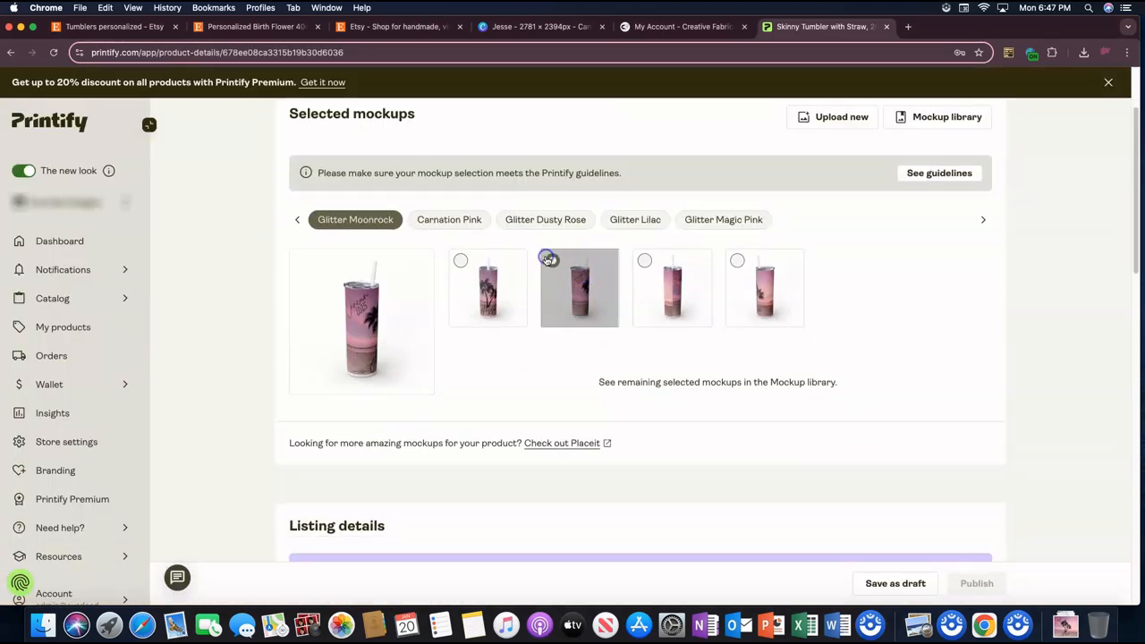
left_click(461, 260)
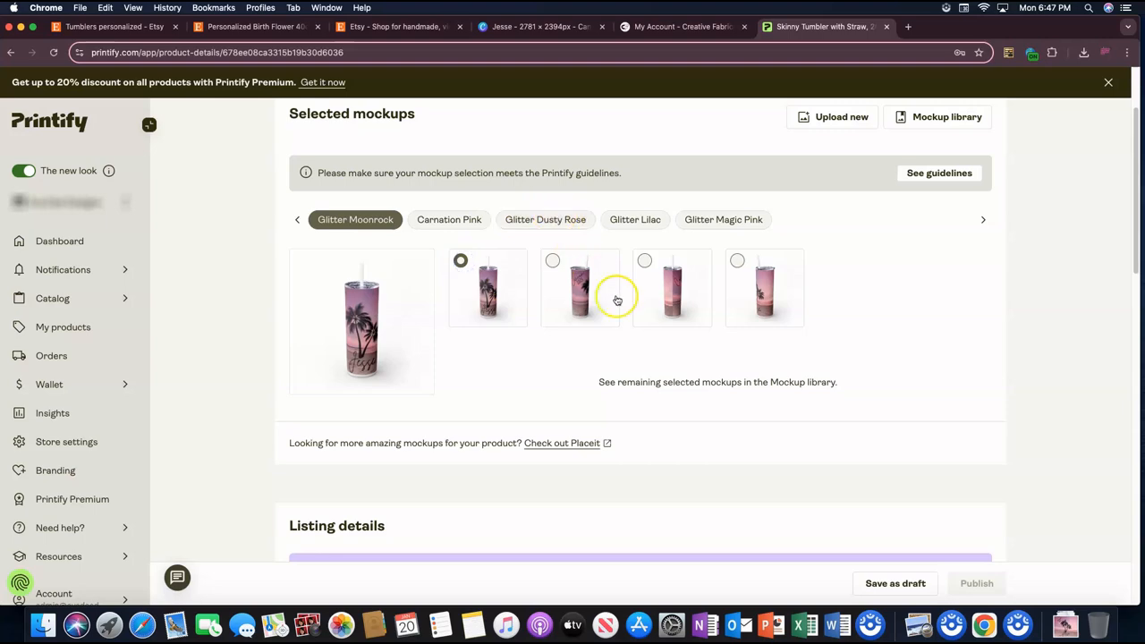
scroll(660, 334, "down", 5)
scroll(706, 323, "down", 3)
scroll(705, 324, "down", 3)
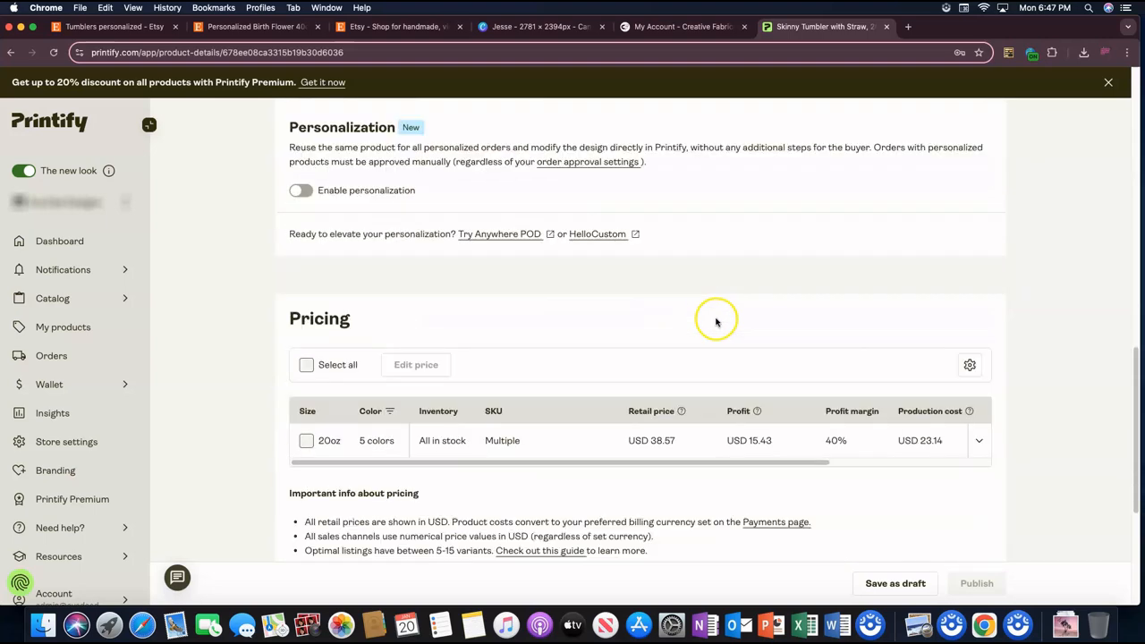
scroll(716, 319, "up", 5)
scroll(718, 312, "up", 6)
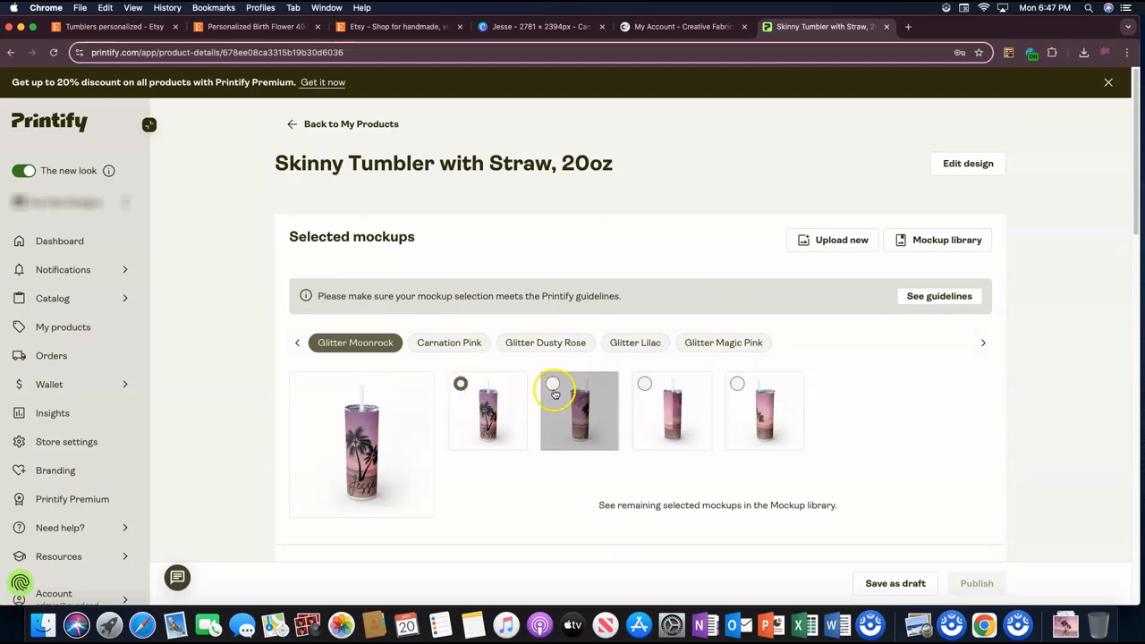
left_click(516, 28)
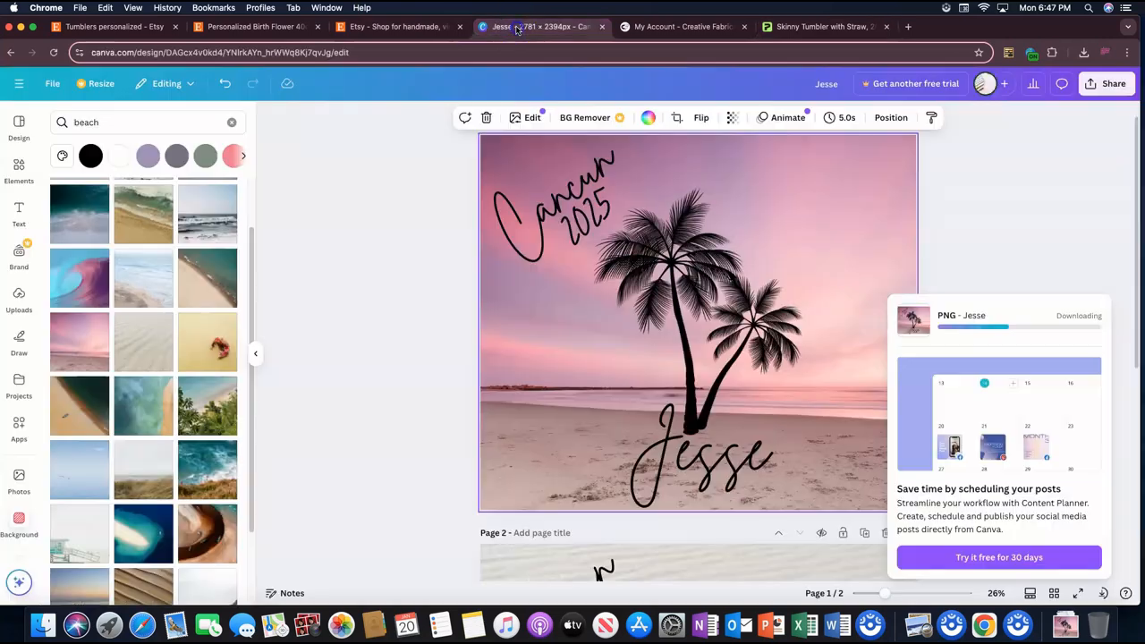
left_click(429, 27)
left_click(757, 29)
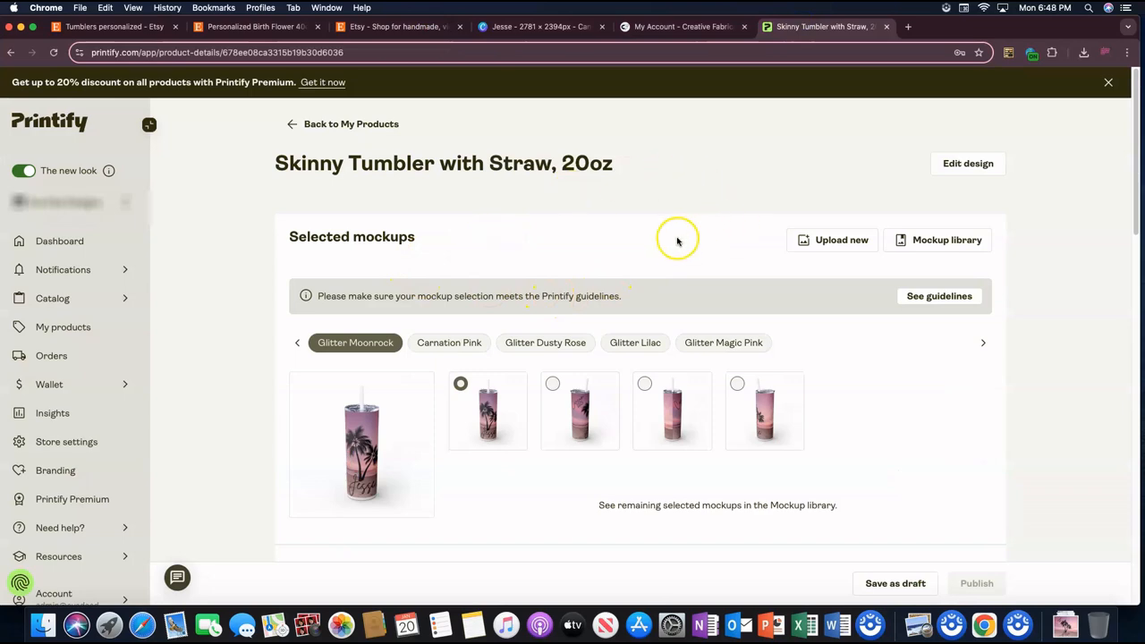
Step: Switch to Creative Fabrica and search for "tumbler design 20"
left_click(677, 28)
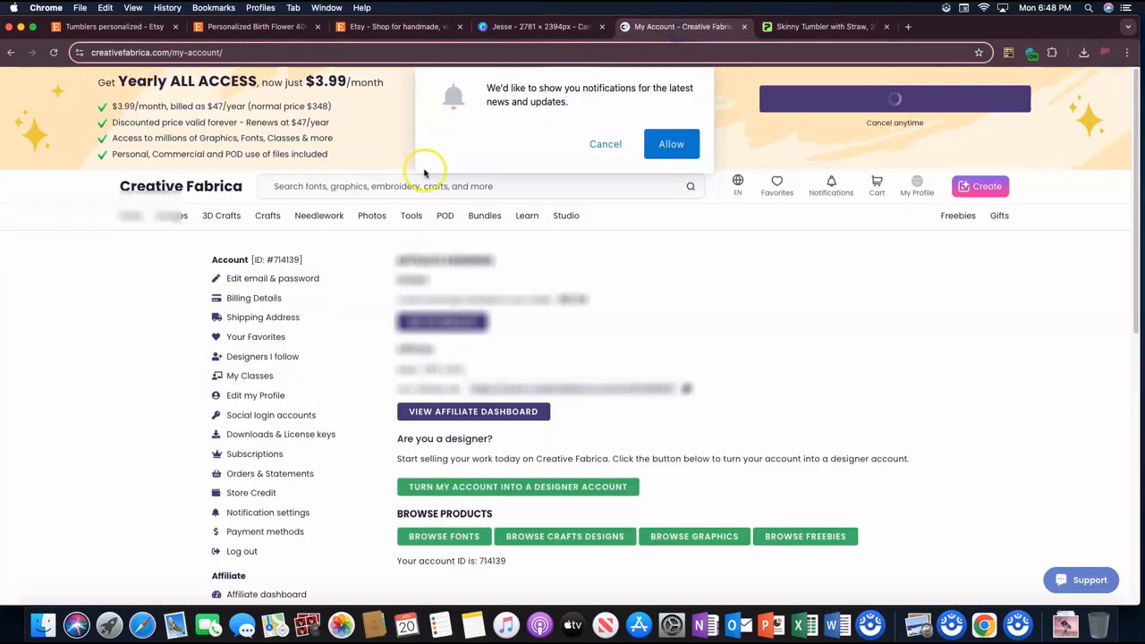
left_click(531, 186)
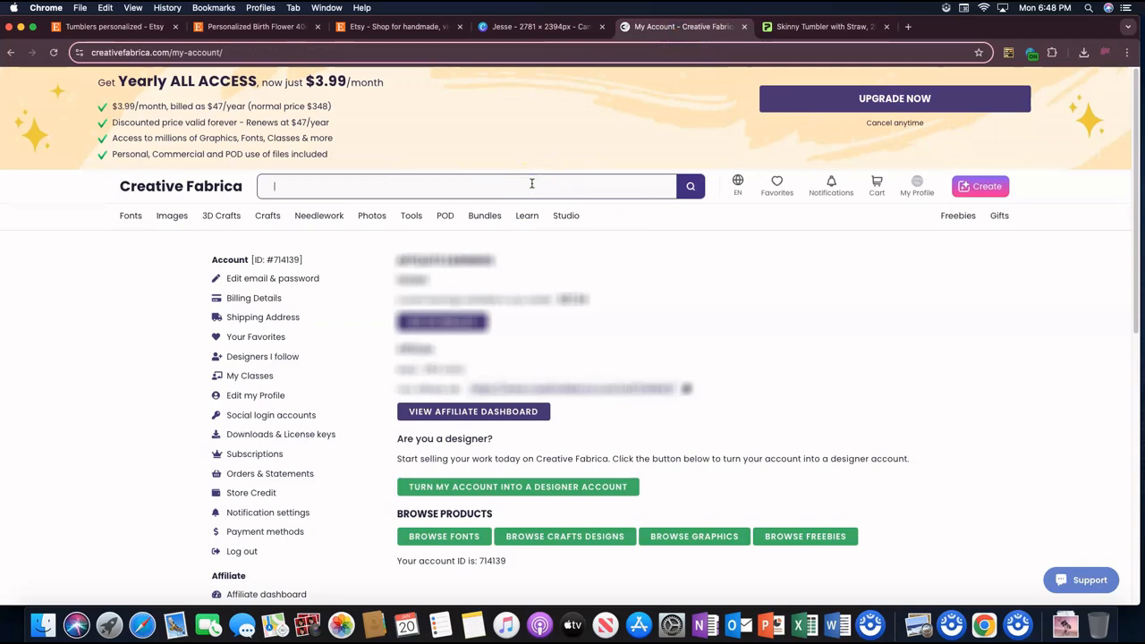
type("tumbler d")
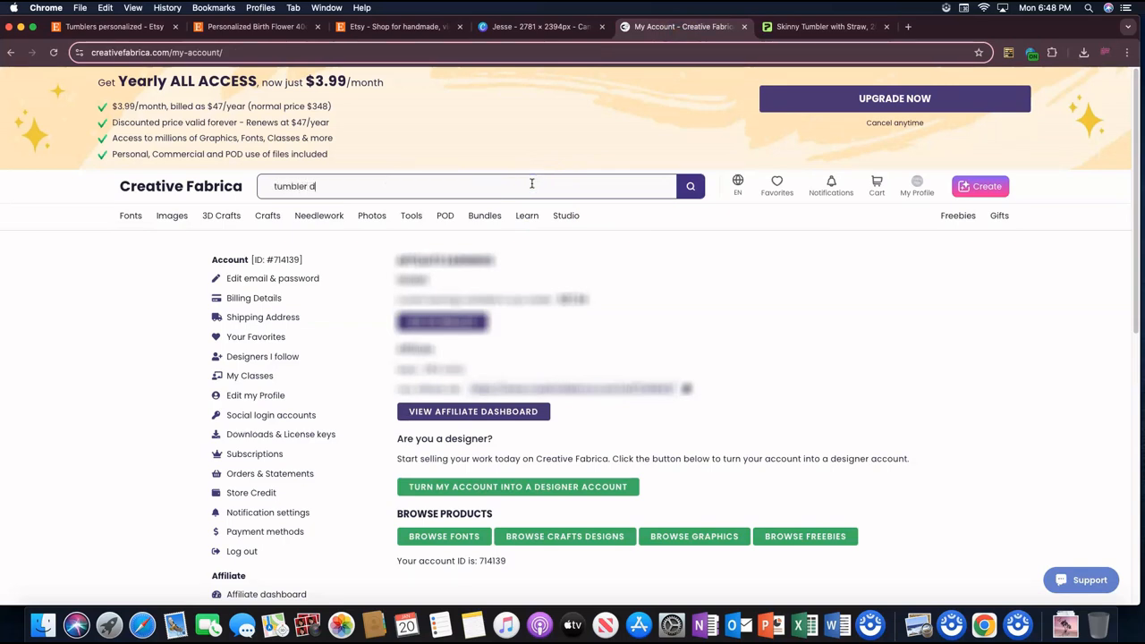
type("esign 20")
key("Return")
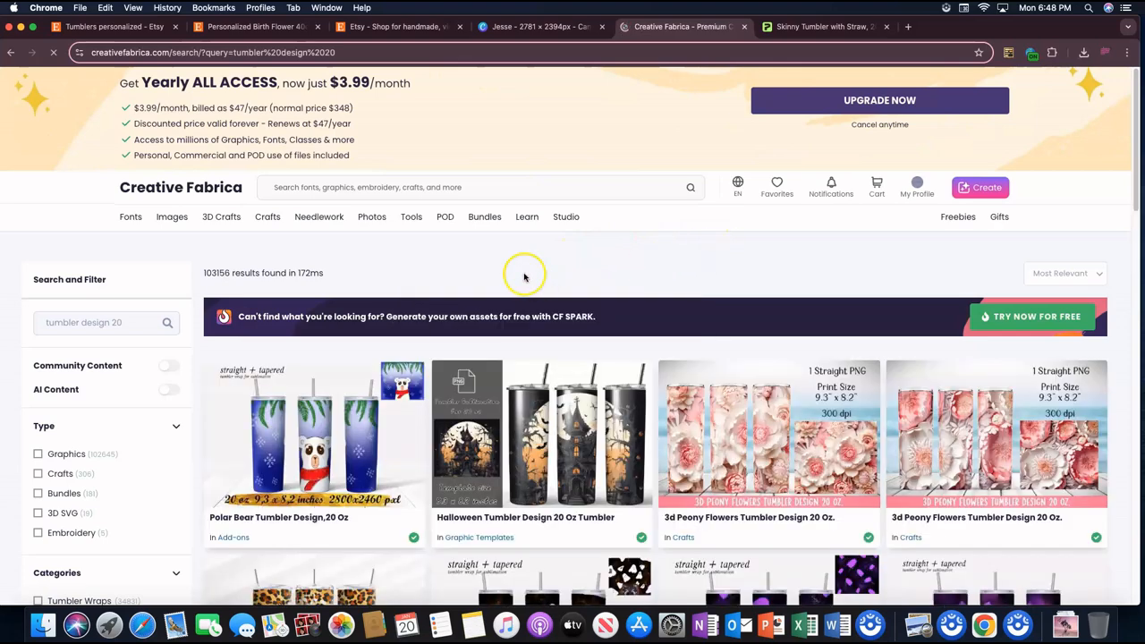
Step: Browse the 20 oz tumbler design results on Creative Fabrica for ready-made wraps suited to the Printify skinny tumbler
scroll(788, 304, "down", 5)
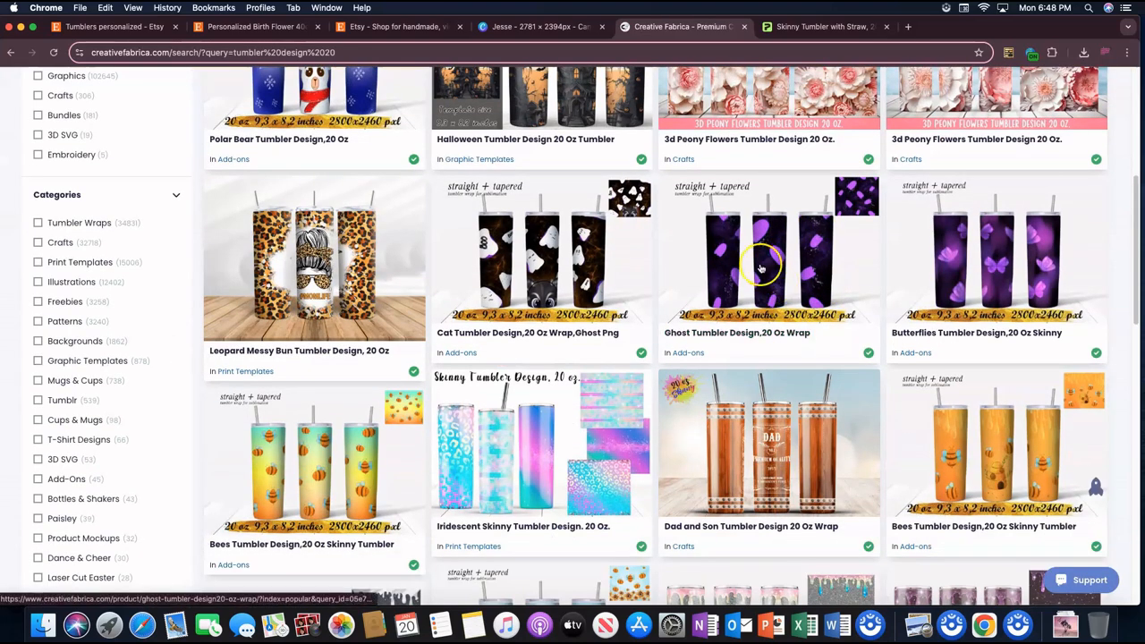
scroll(626, 286, "down", 2)
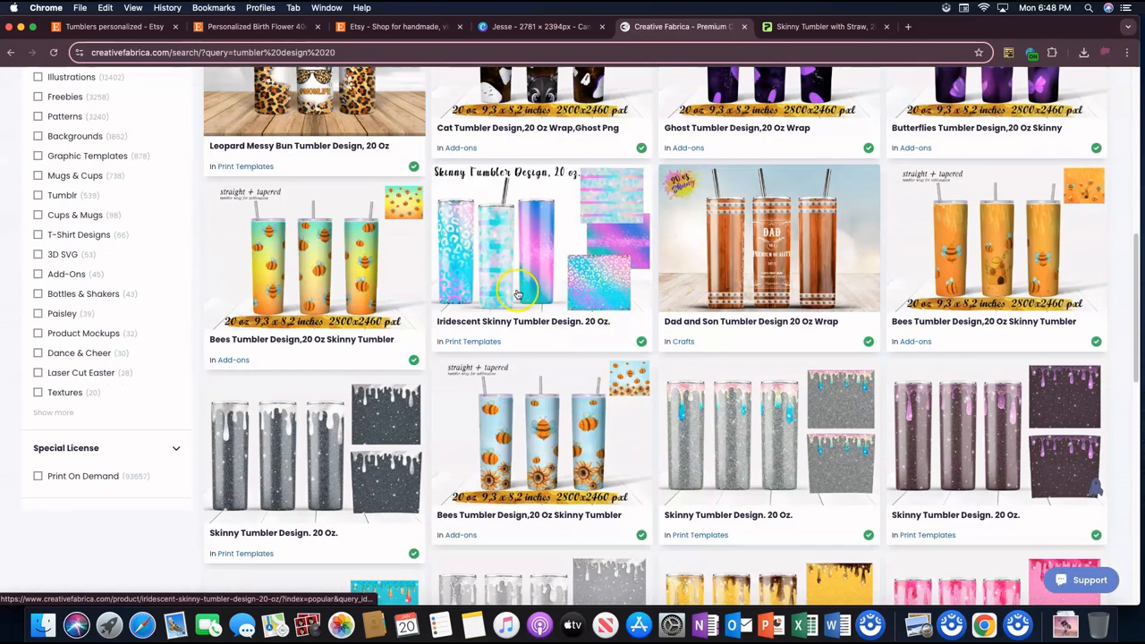
left_click(800, 29)
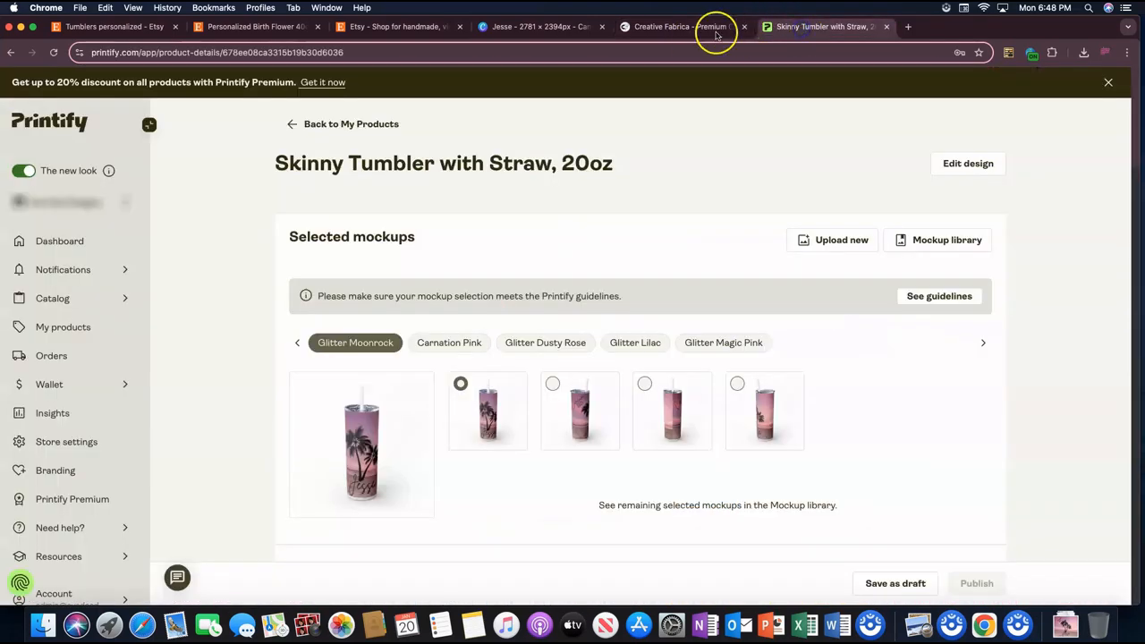
left_click(716, 31)
scroll(777, 73, "down", 2)
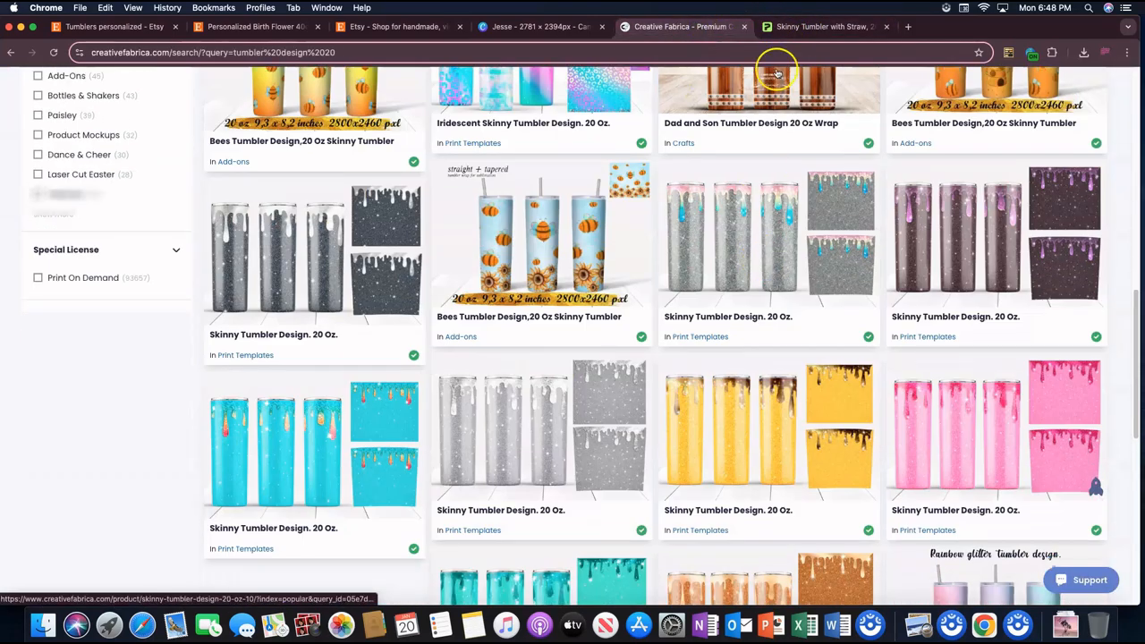
left_click(800, 28)
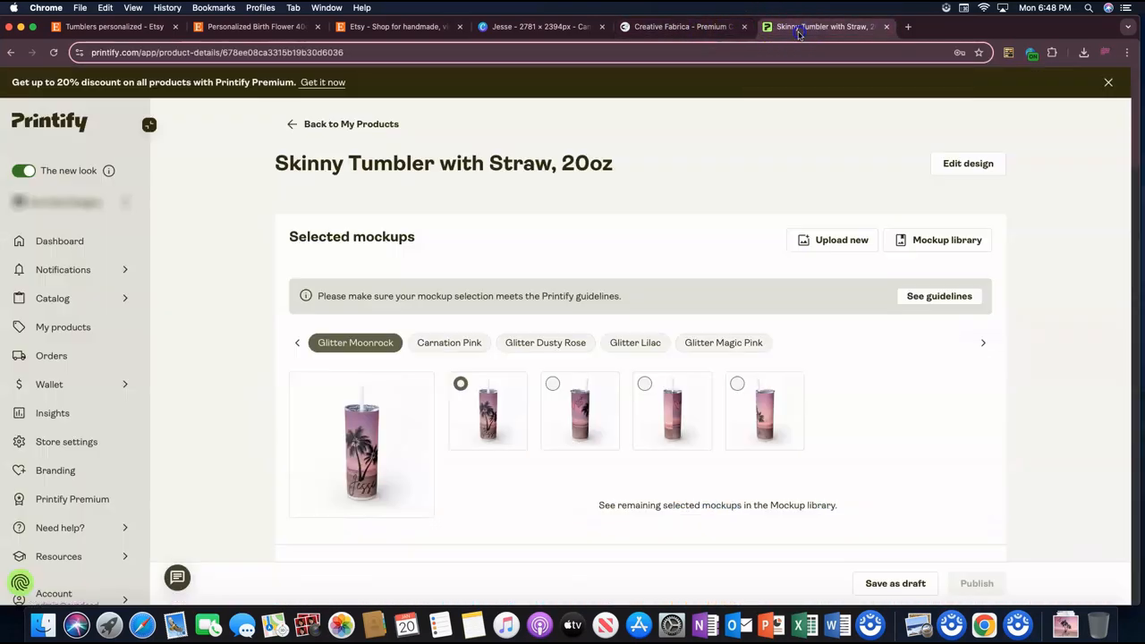
left_click(706, 26)
scroll(666, 233, "down", 1)
scroll(666, 233, "down", 5)
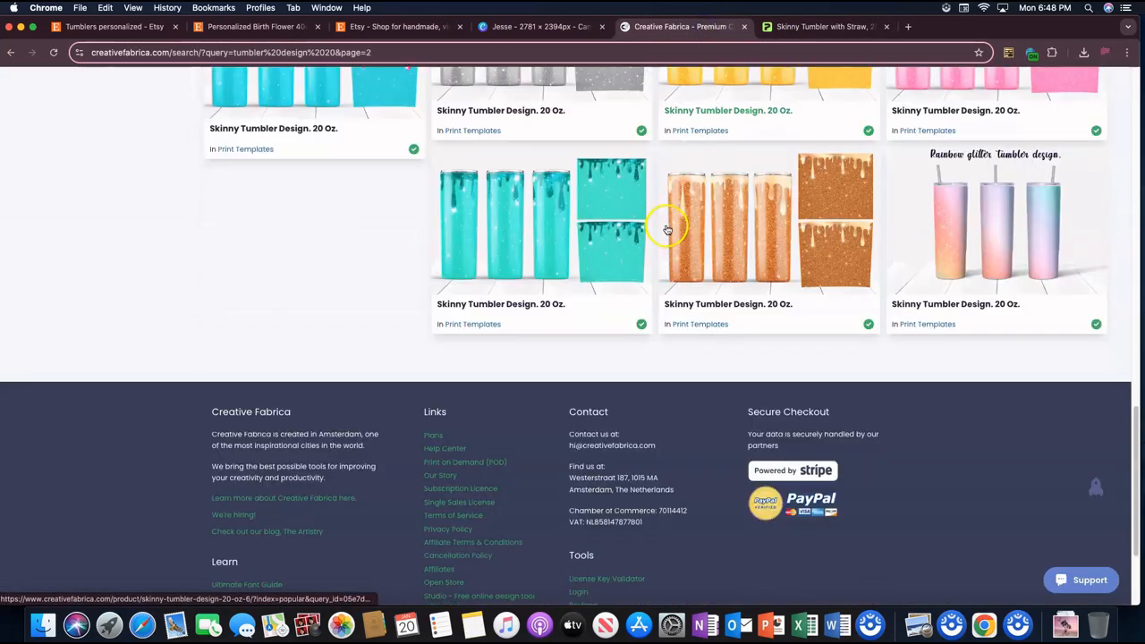
Step: Look through further pages of the "tumbler design 20" results and return to the first designs in the list
scroll(667, 228, "down", 9)
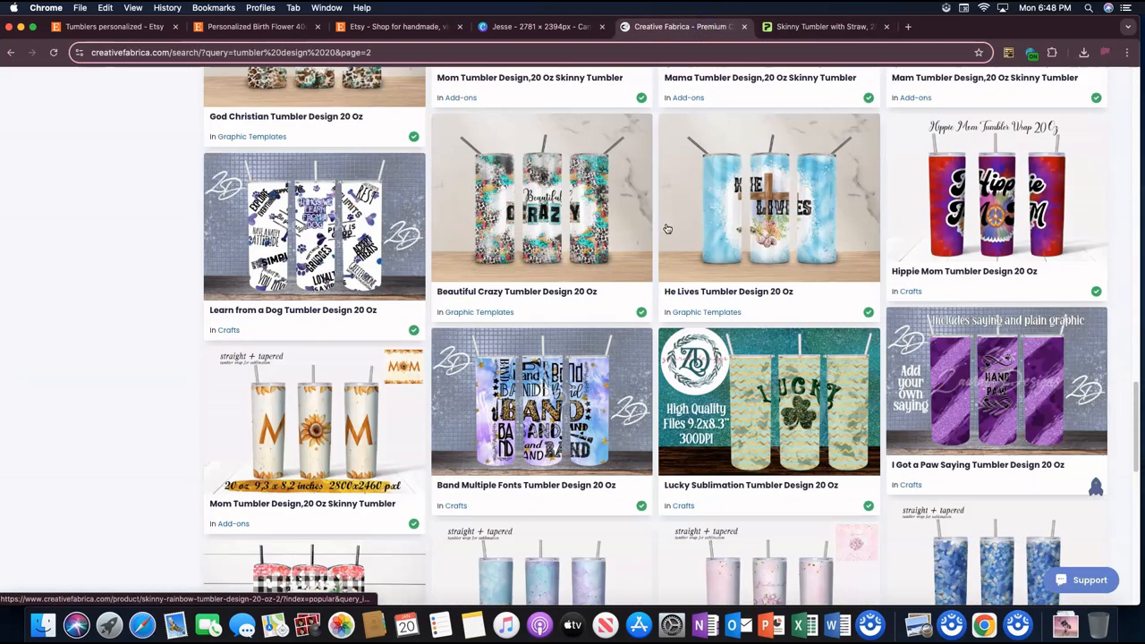
scroll(698, 322, "down", 3)
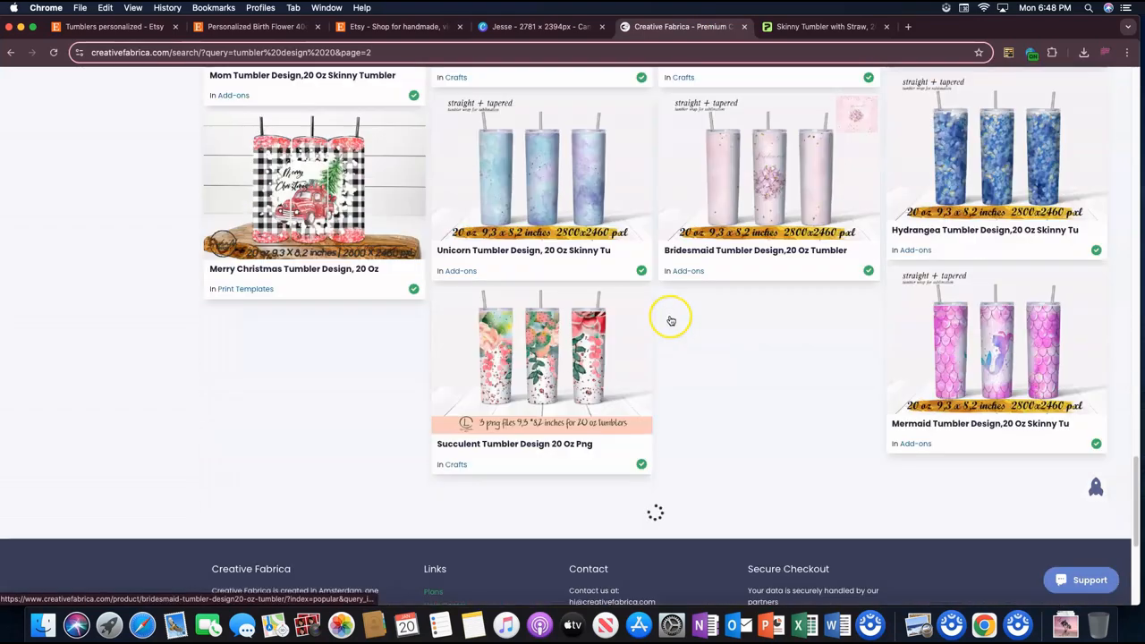
scroll(663, 324, "down", 2)
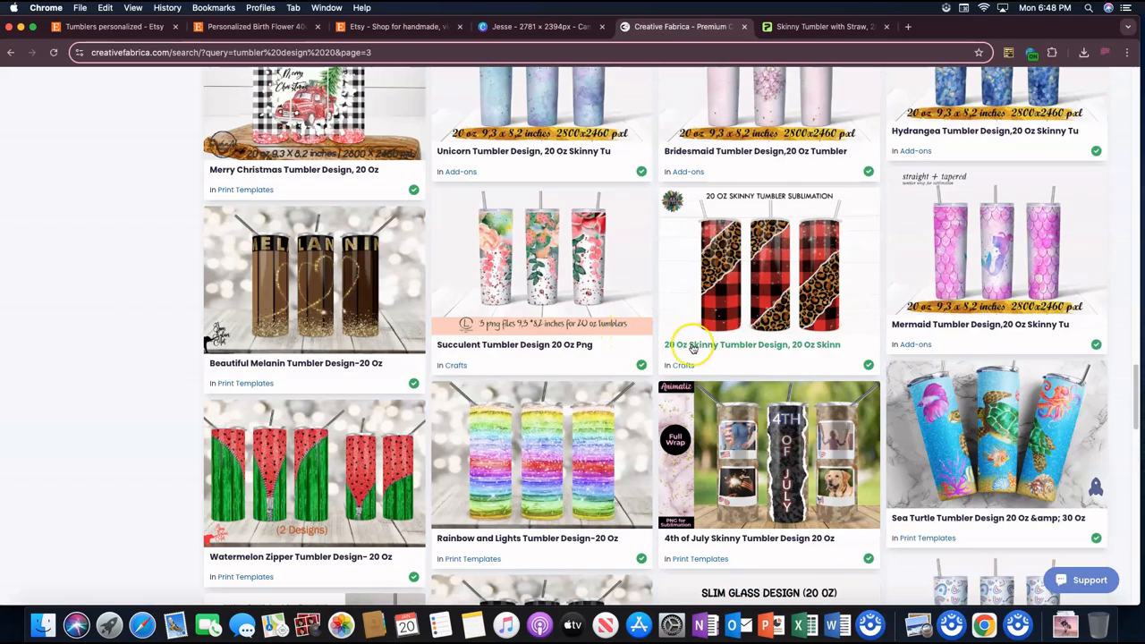
scroll(690, 345, "down", 3)
scroll(843, 332, "up", 4)
scroll(848, 338, "up", 10)
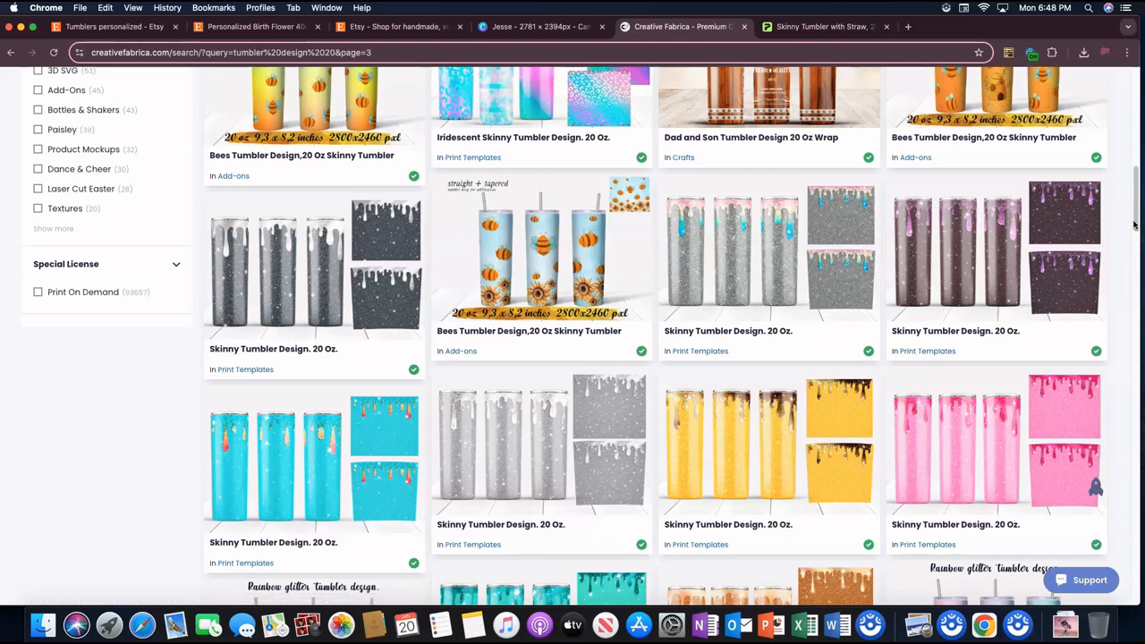
scroll(769, 255, "up", 5)
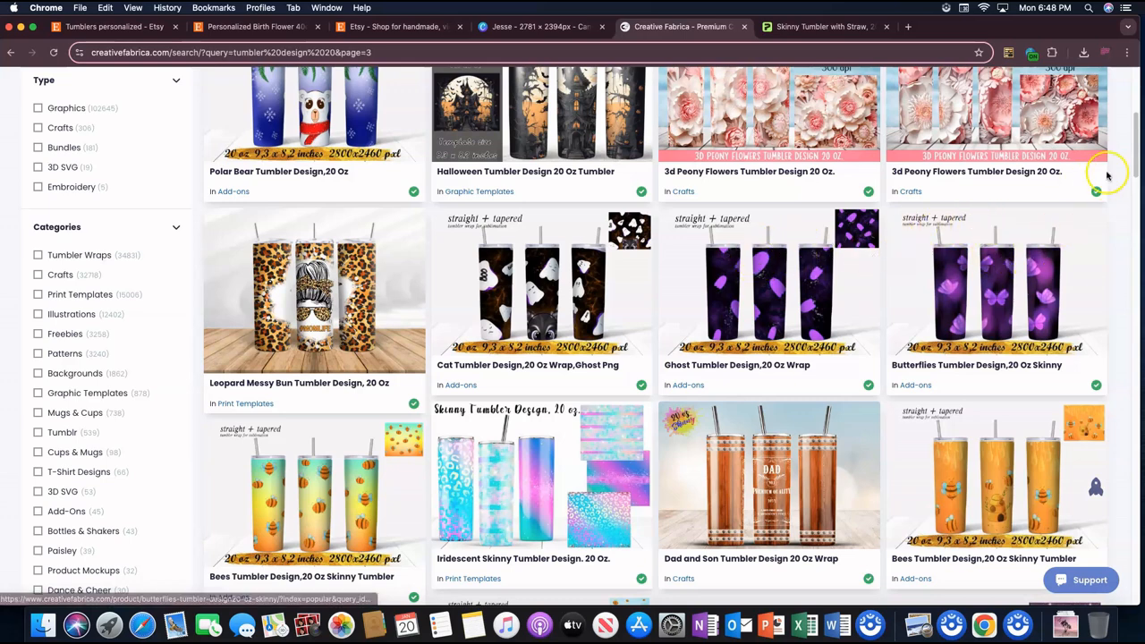
left_click_drag(1136, 170, 1135, 163)
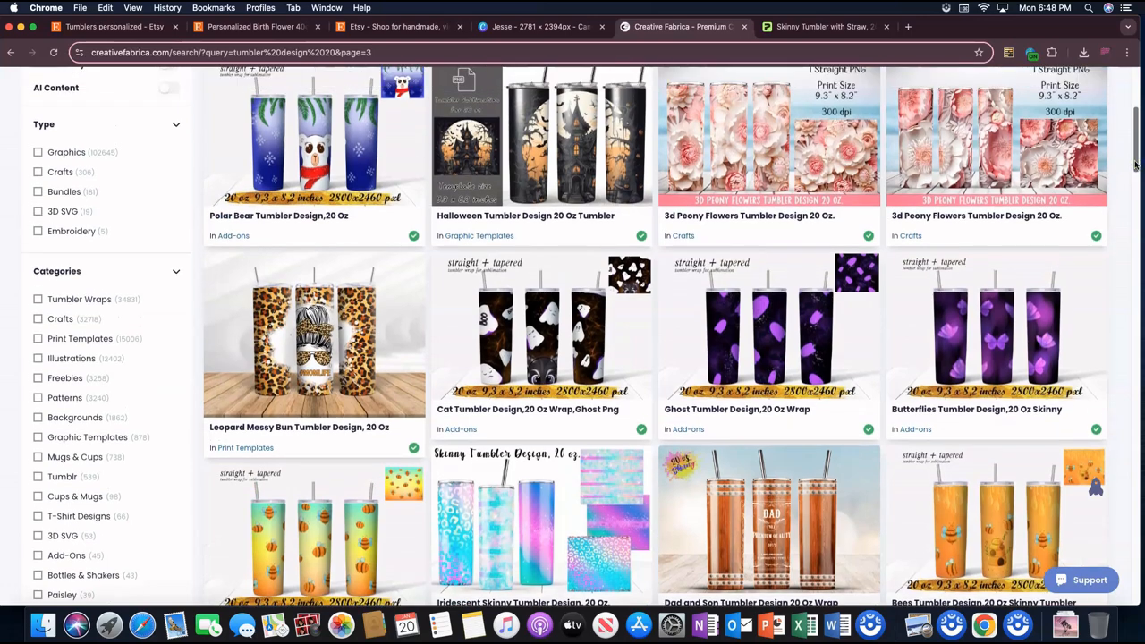
left_click_drag(1134, 163, 1135, 154)
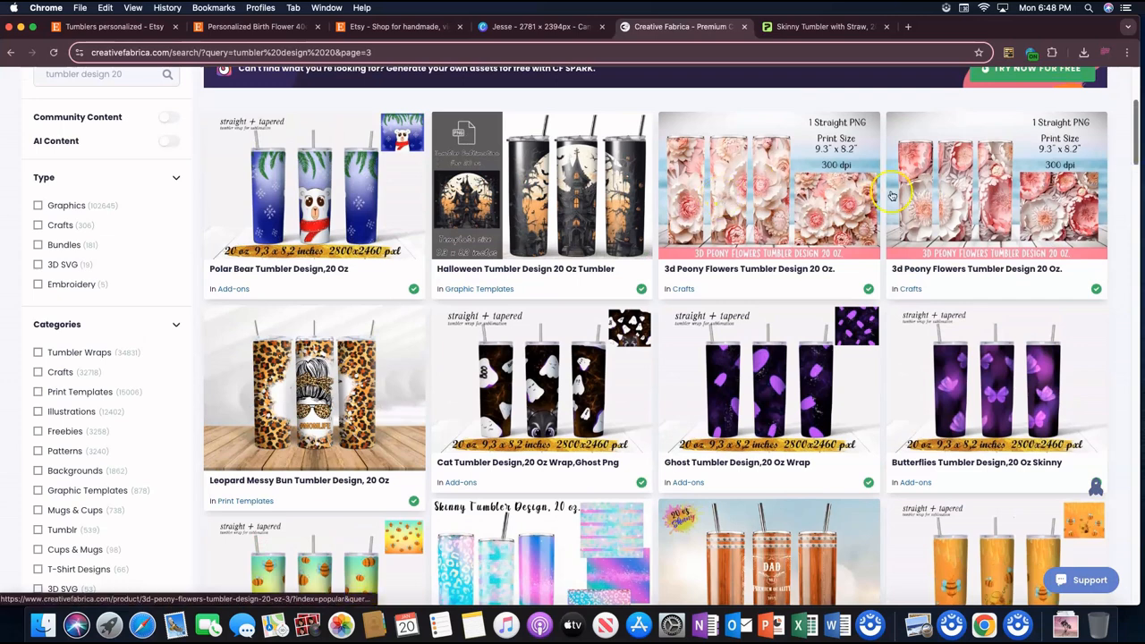